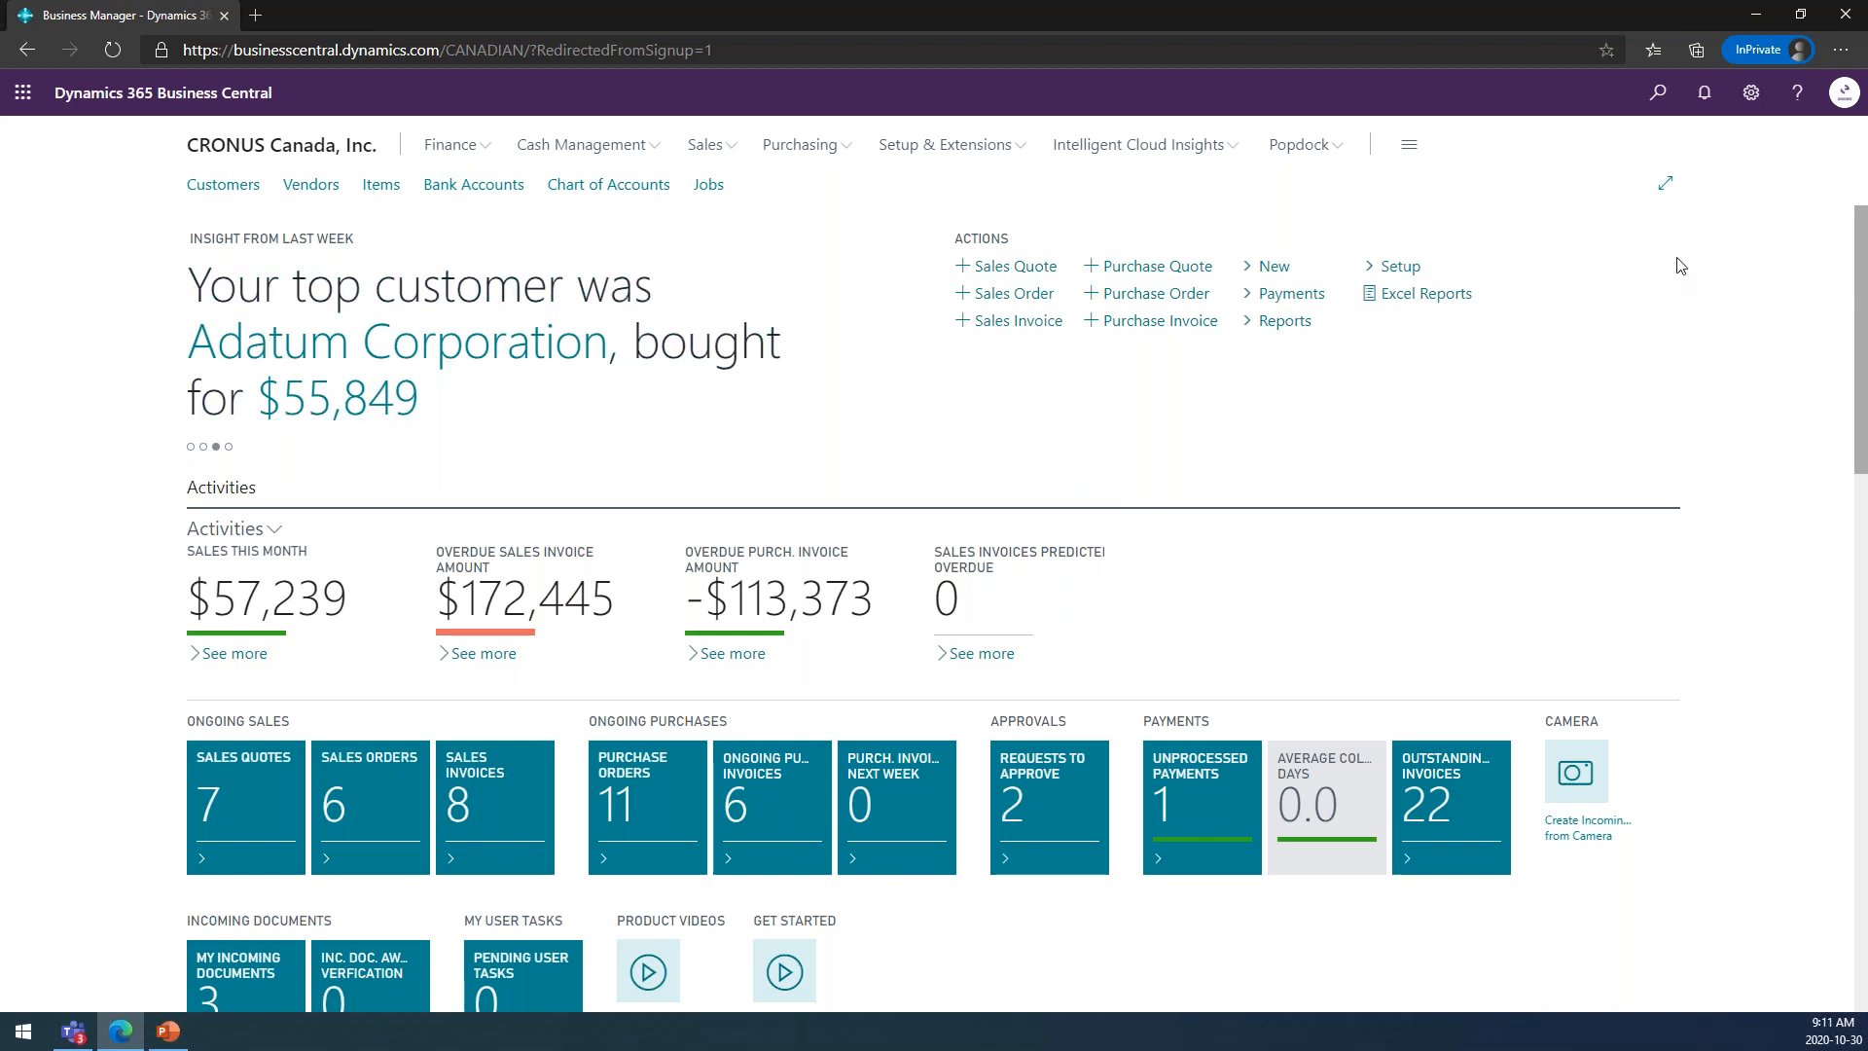
Open the Business Central admin center and show the details of the V17_SandBox environment.
left_click(1750, 94)
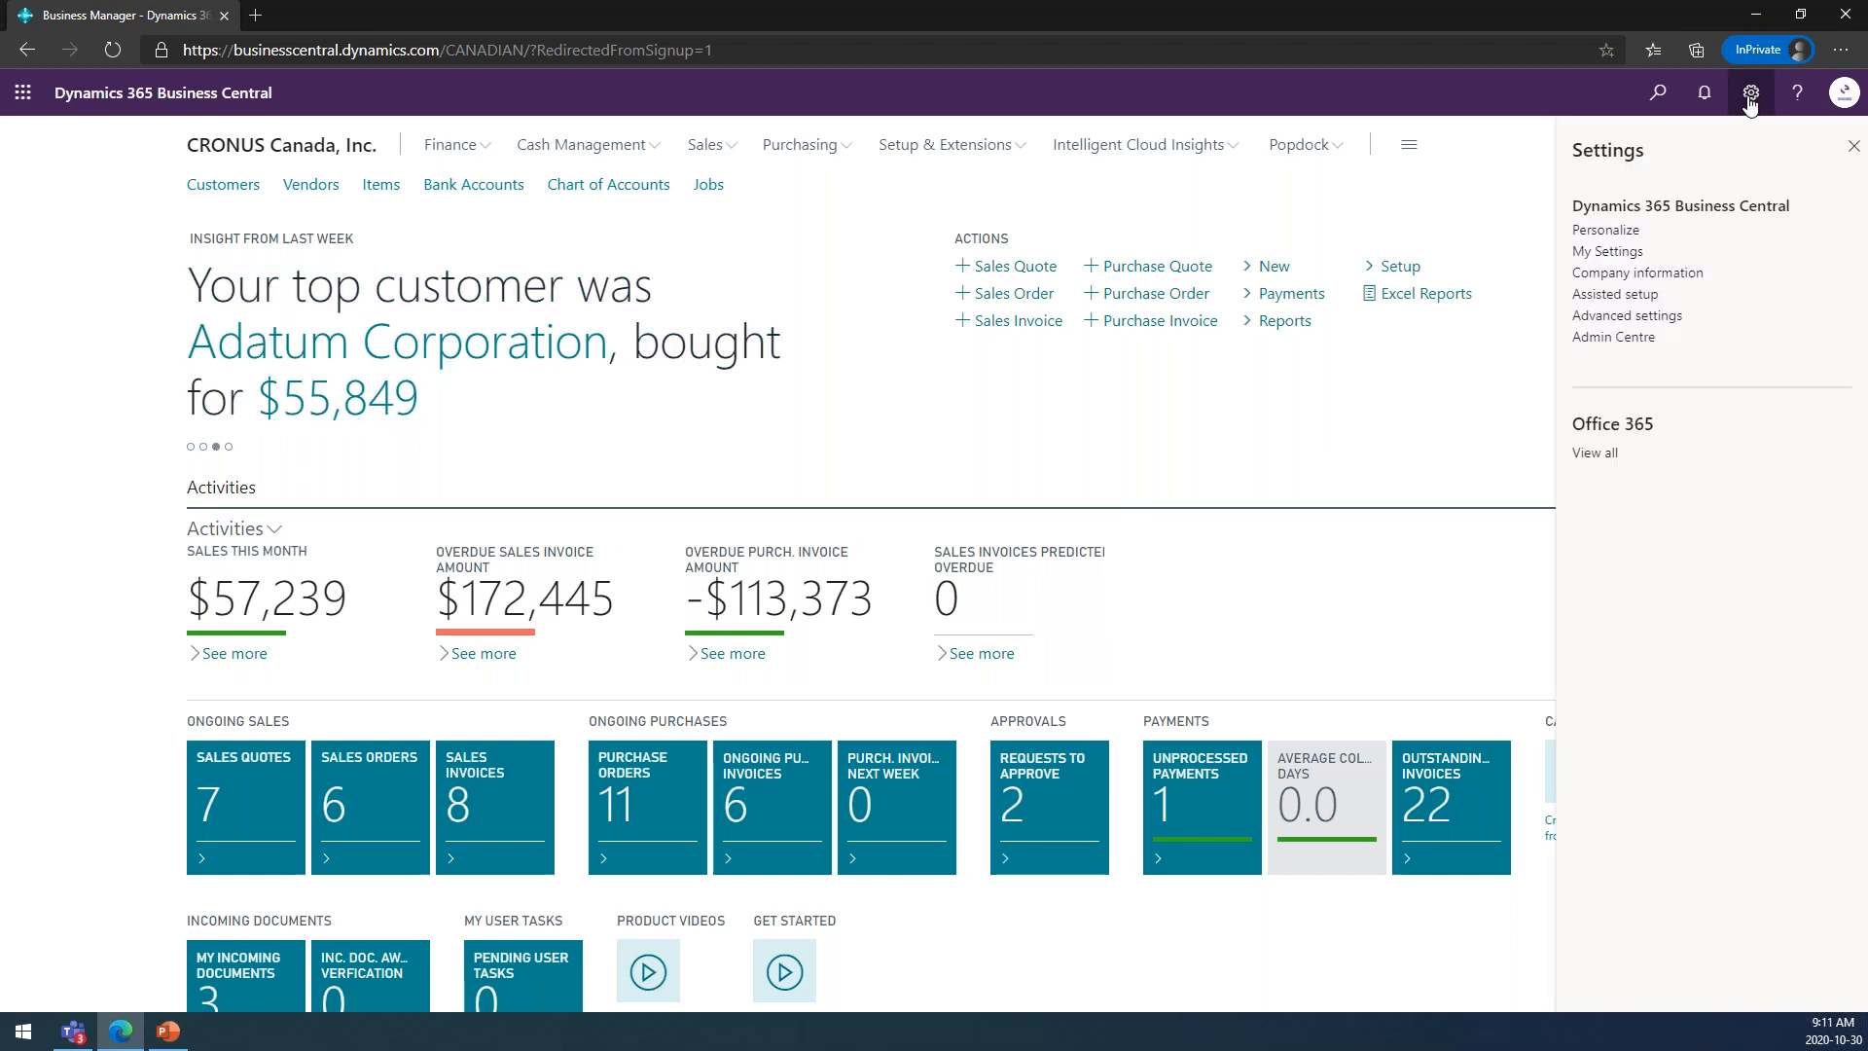
left_click(1610, 337)
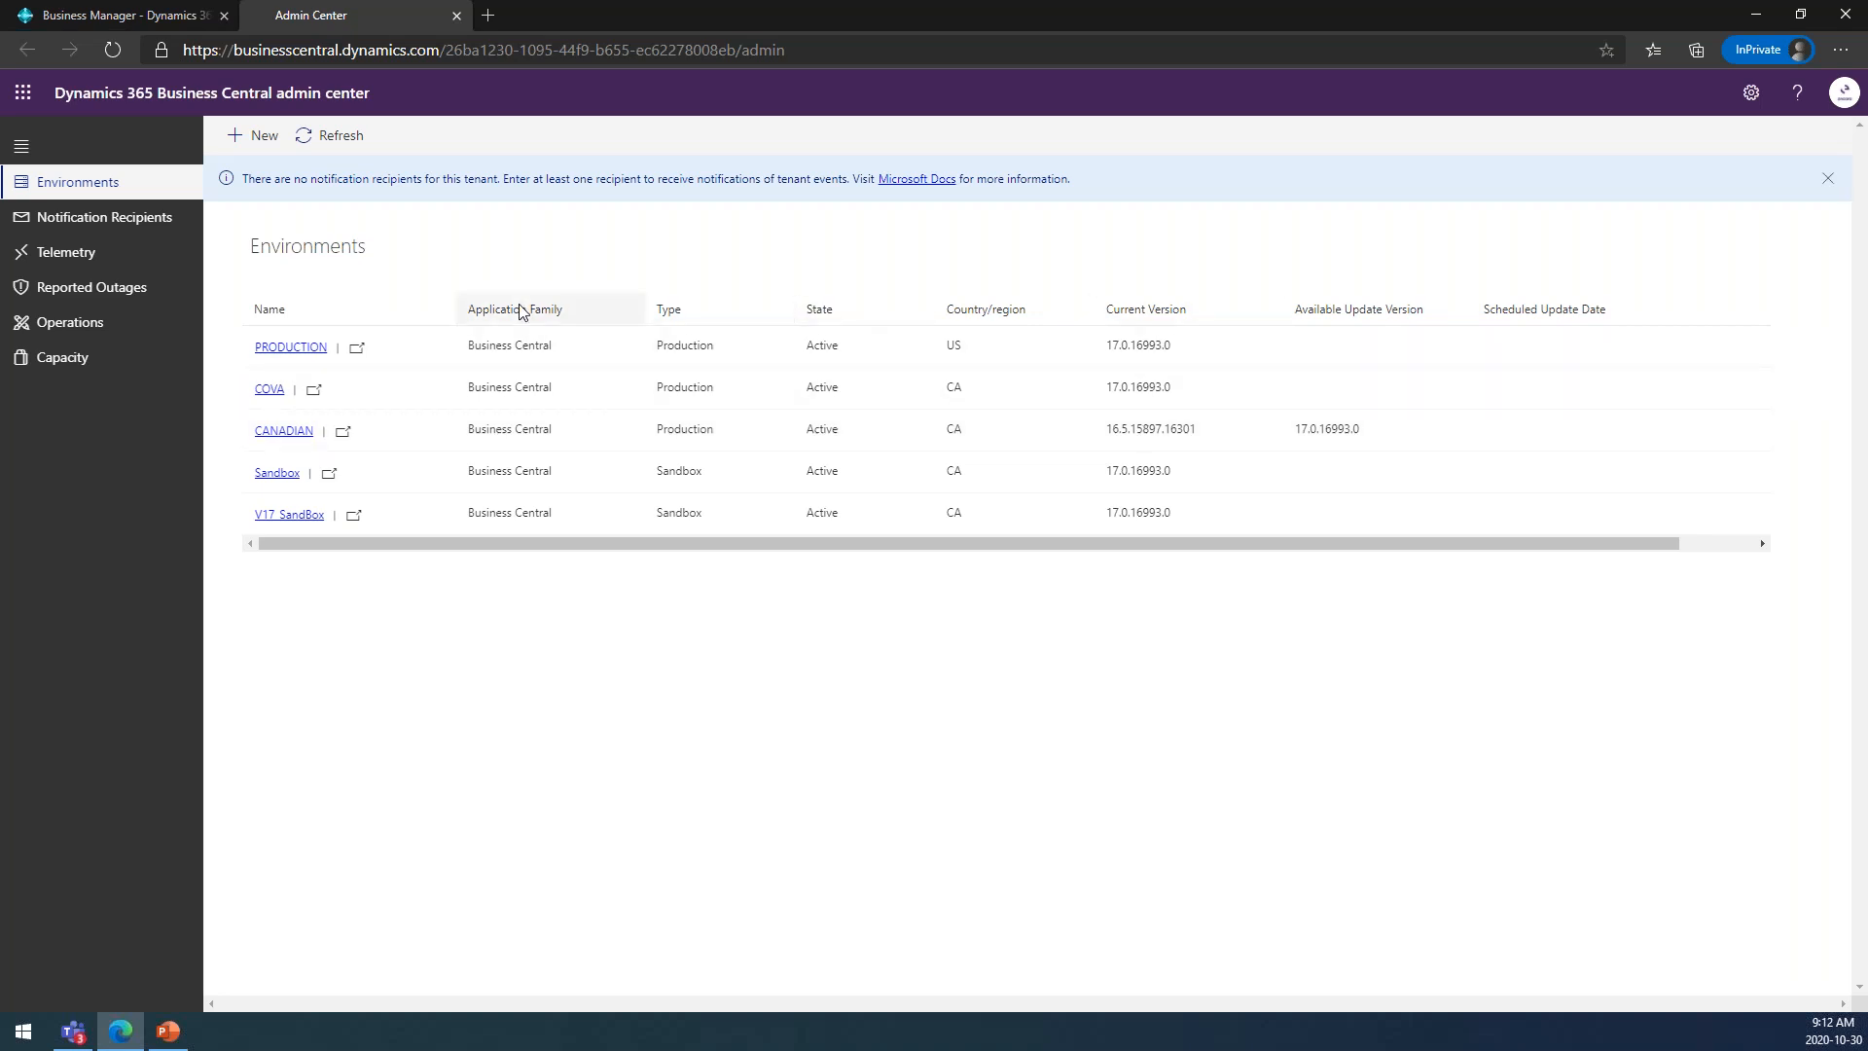
left_click(289, 515)
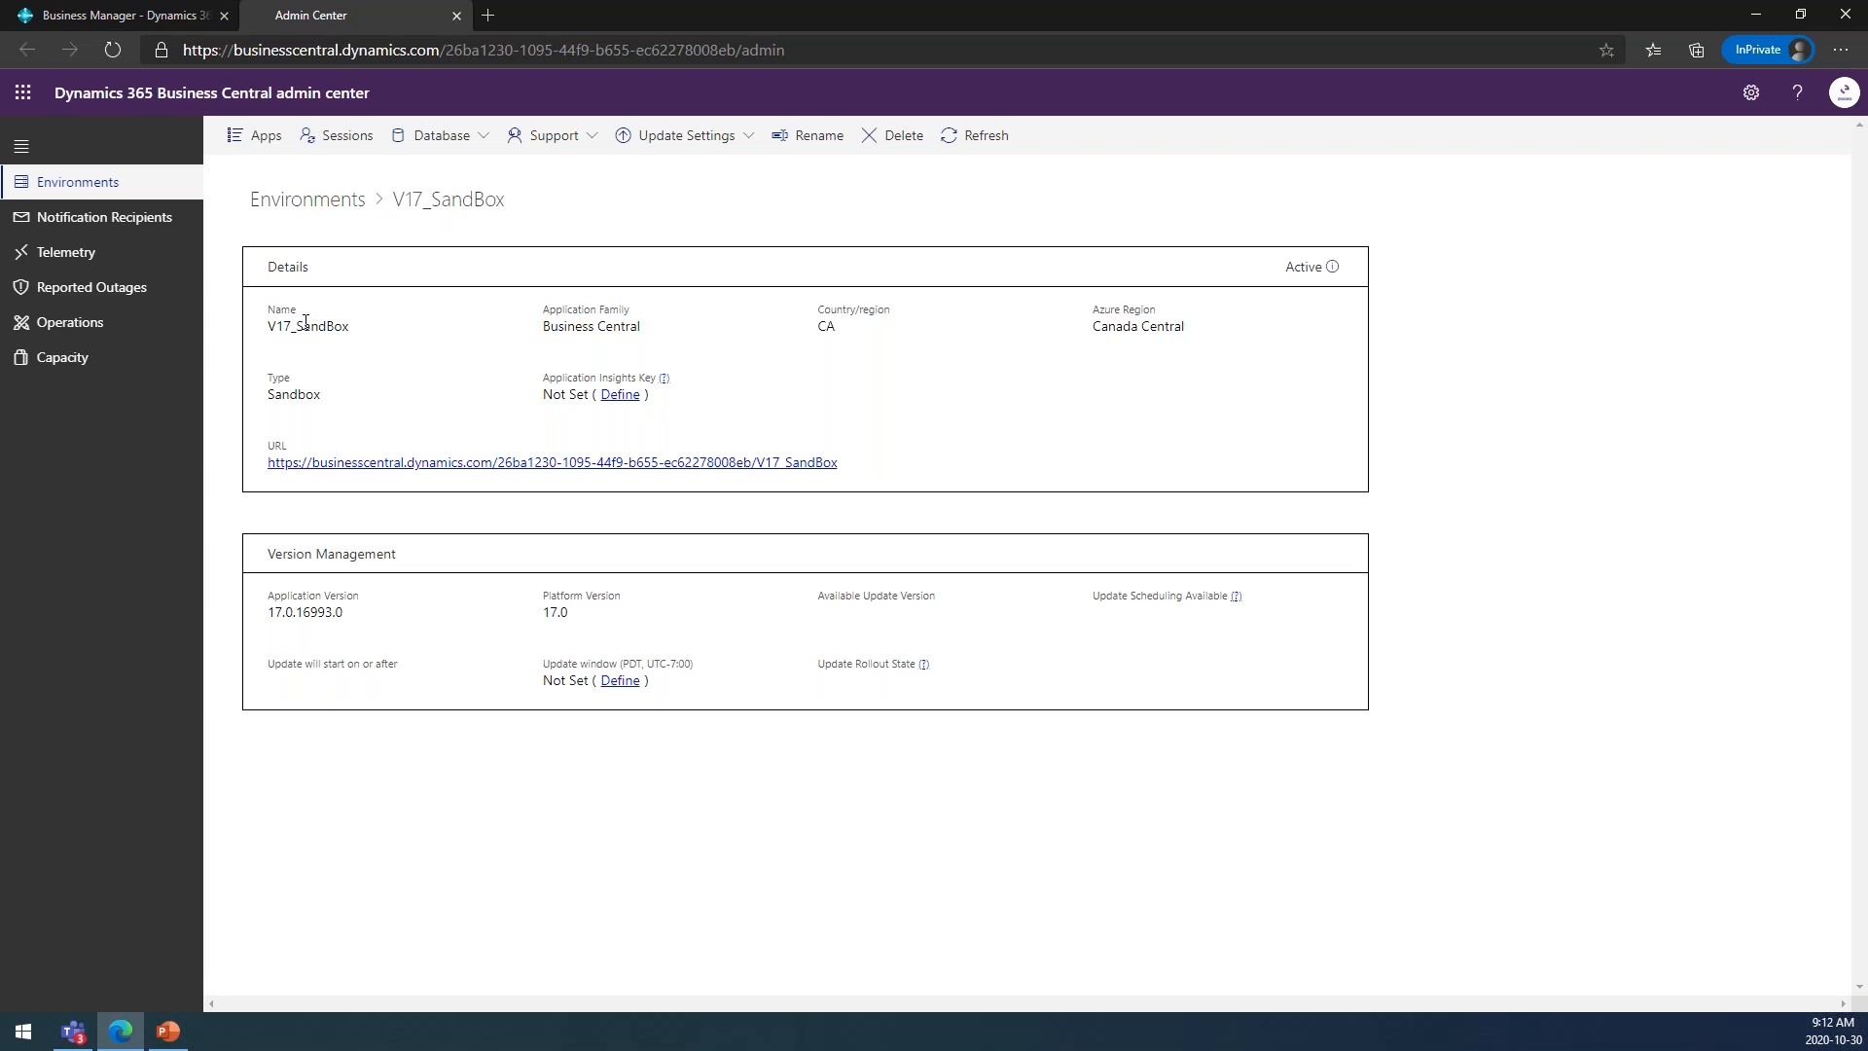
View the rename form for the V17_SandBox environment and cancel it.
left_click(803, 146)
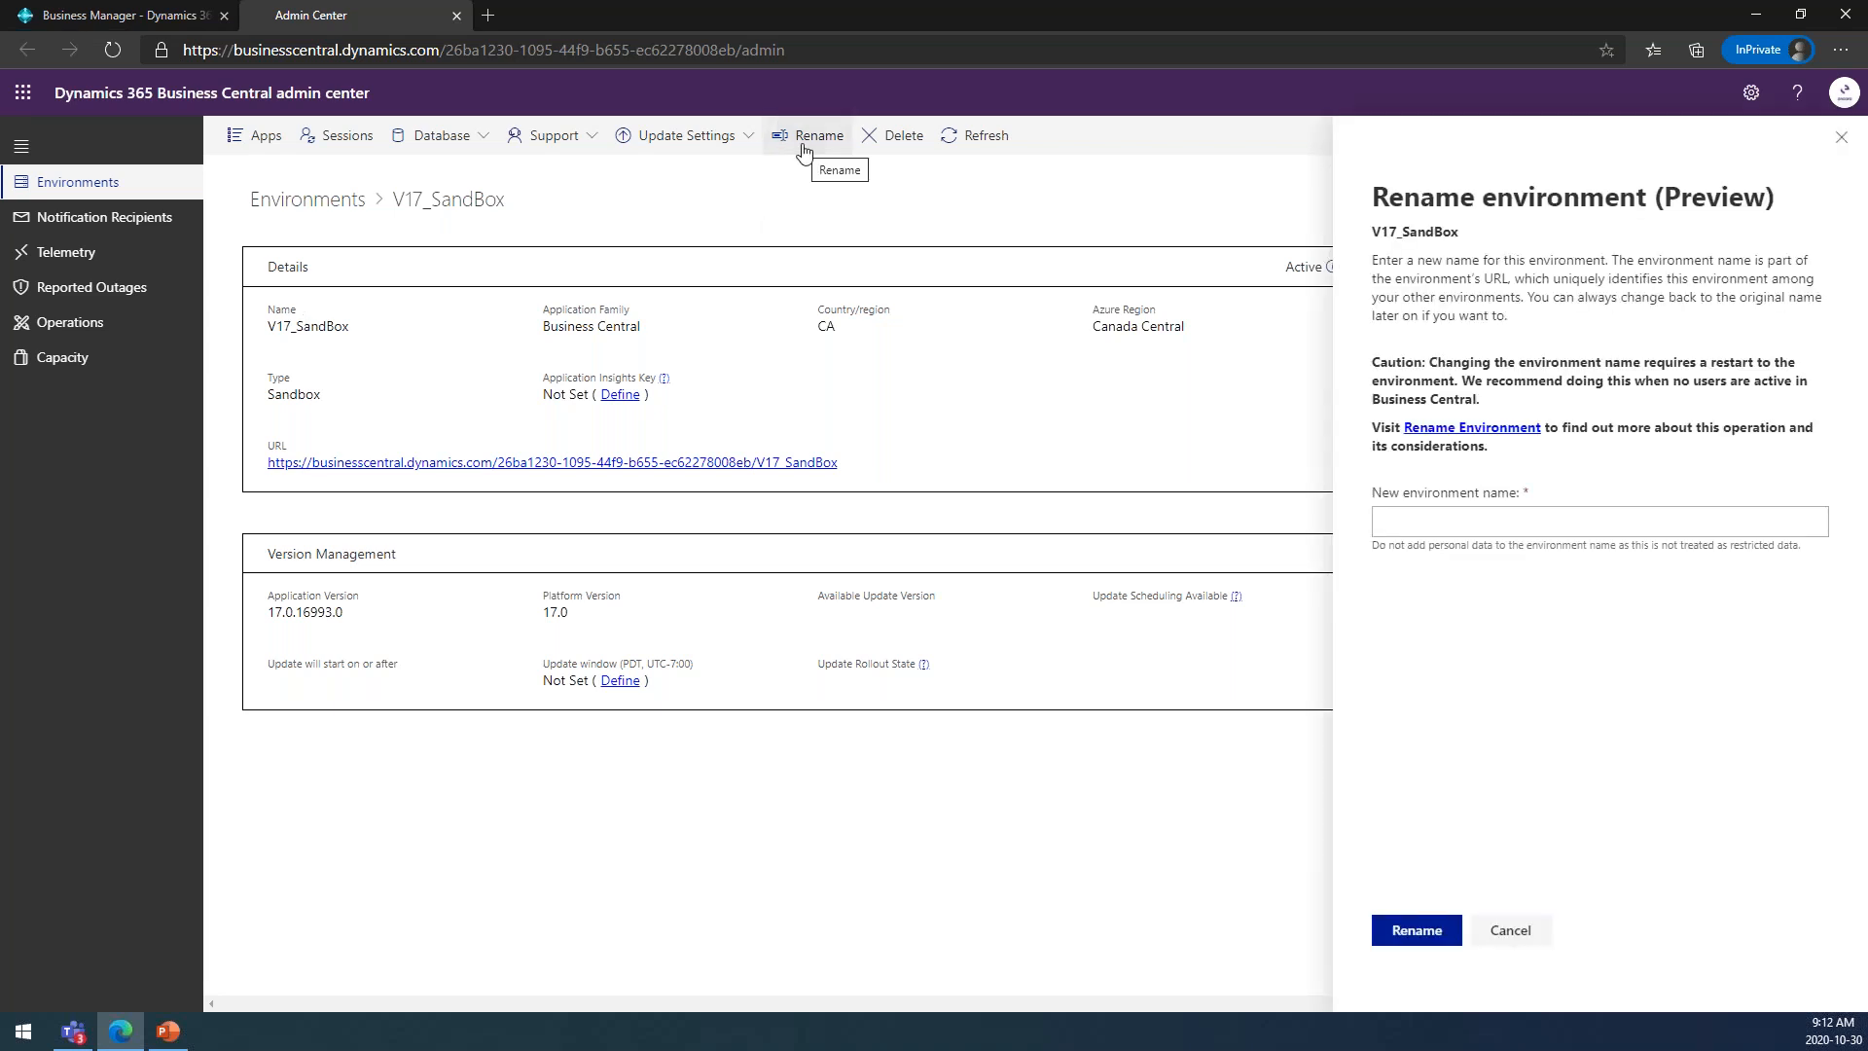
left_click(1595, 521)
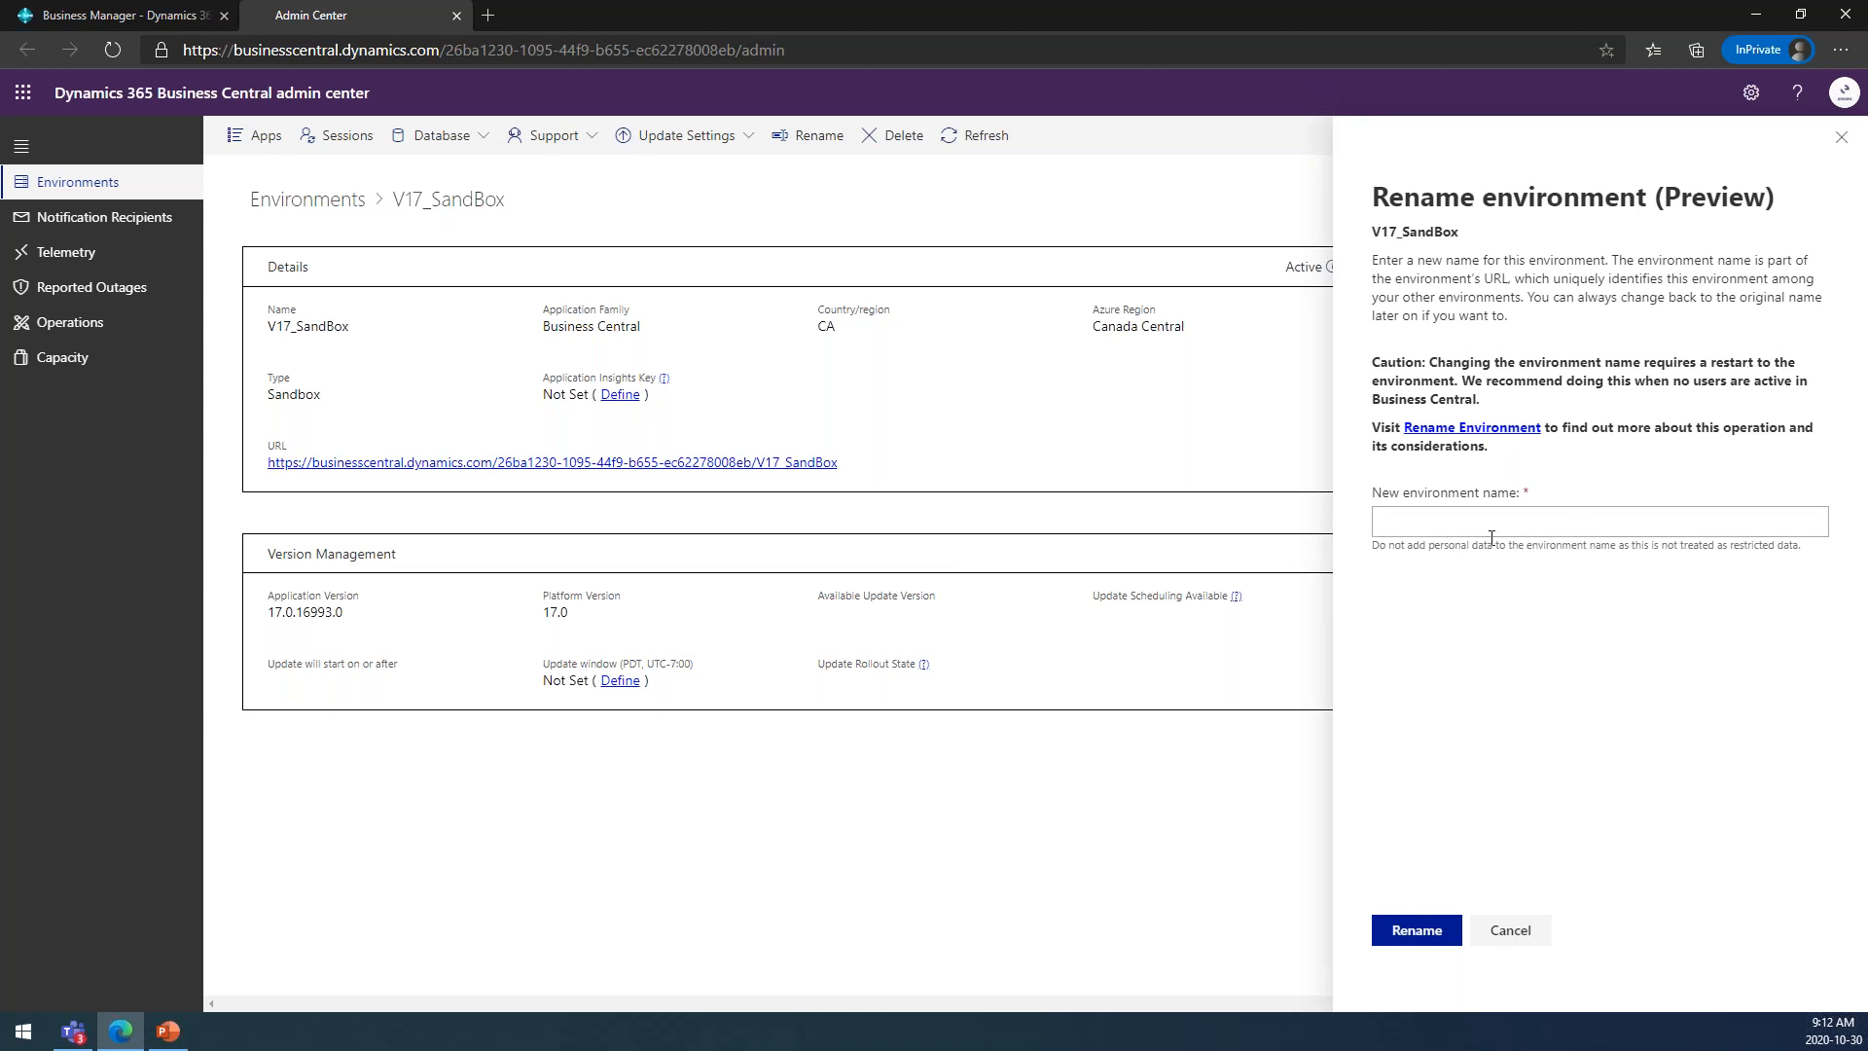
left_click(1510, 932)
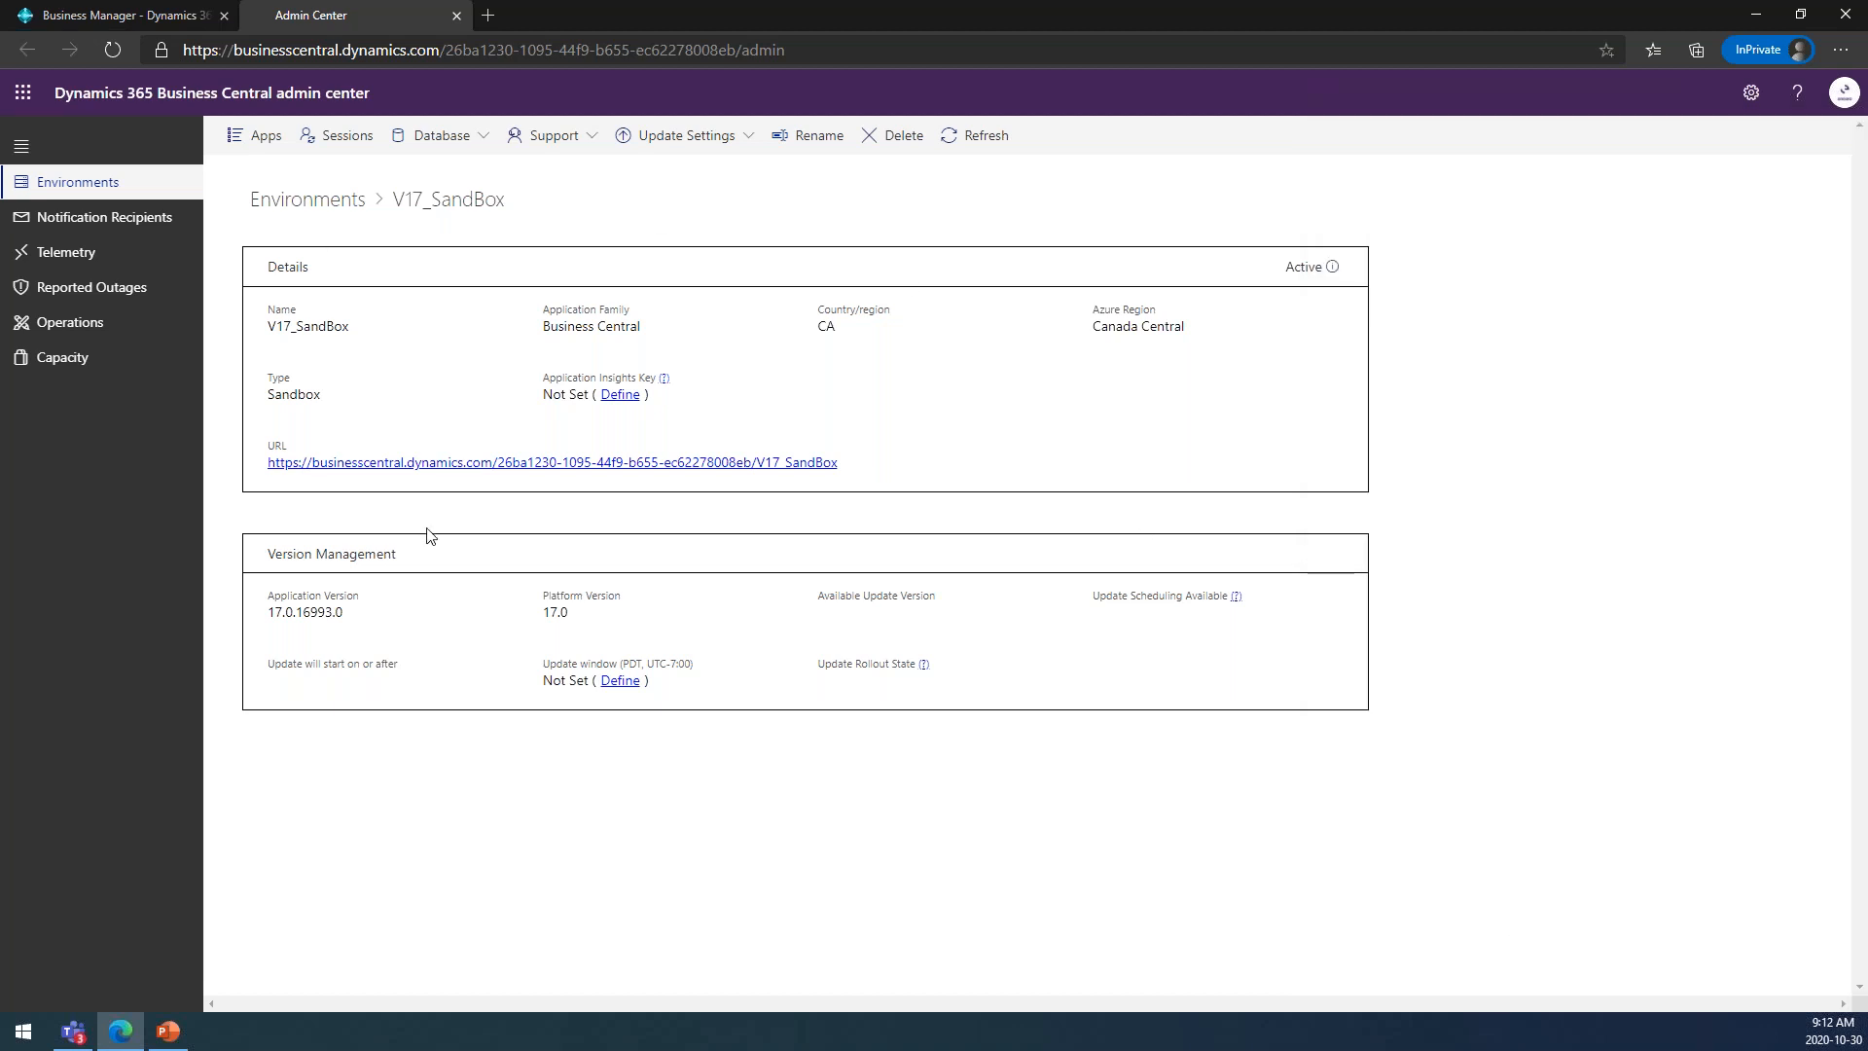
Examine the apps installed in the V17_SandBox environment, including their publishers, installed versions and available update actions.
left_click(255, 138)
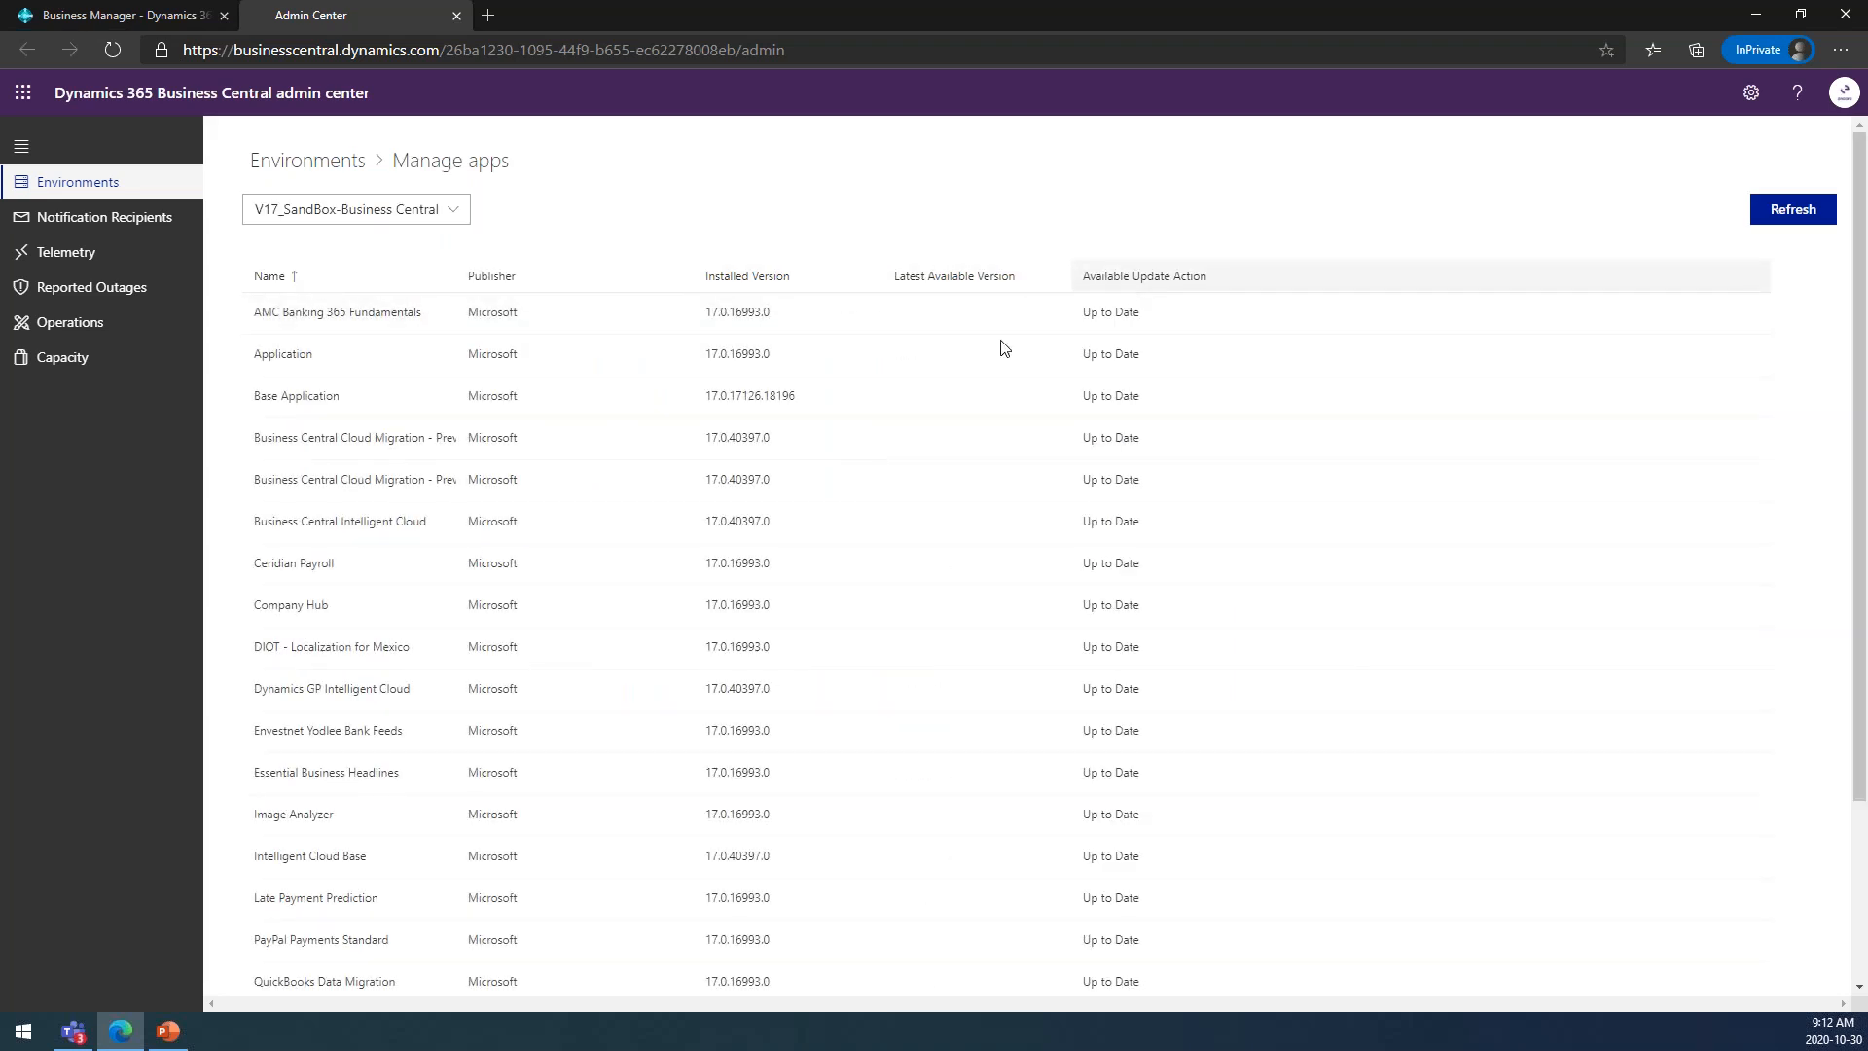
scroll(323, 457, "down", 3)
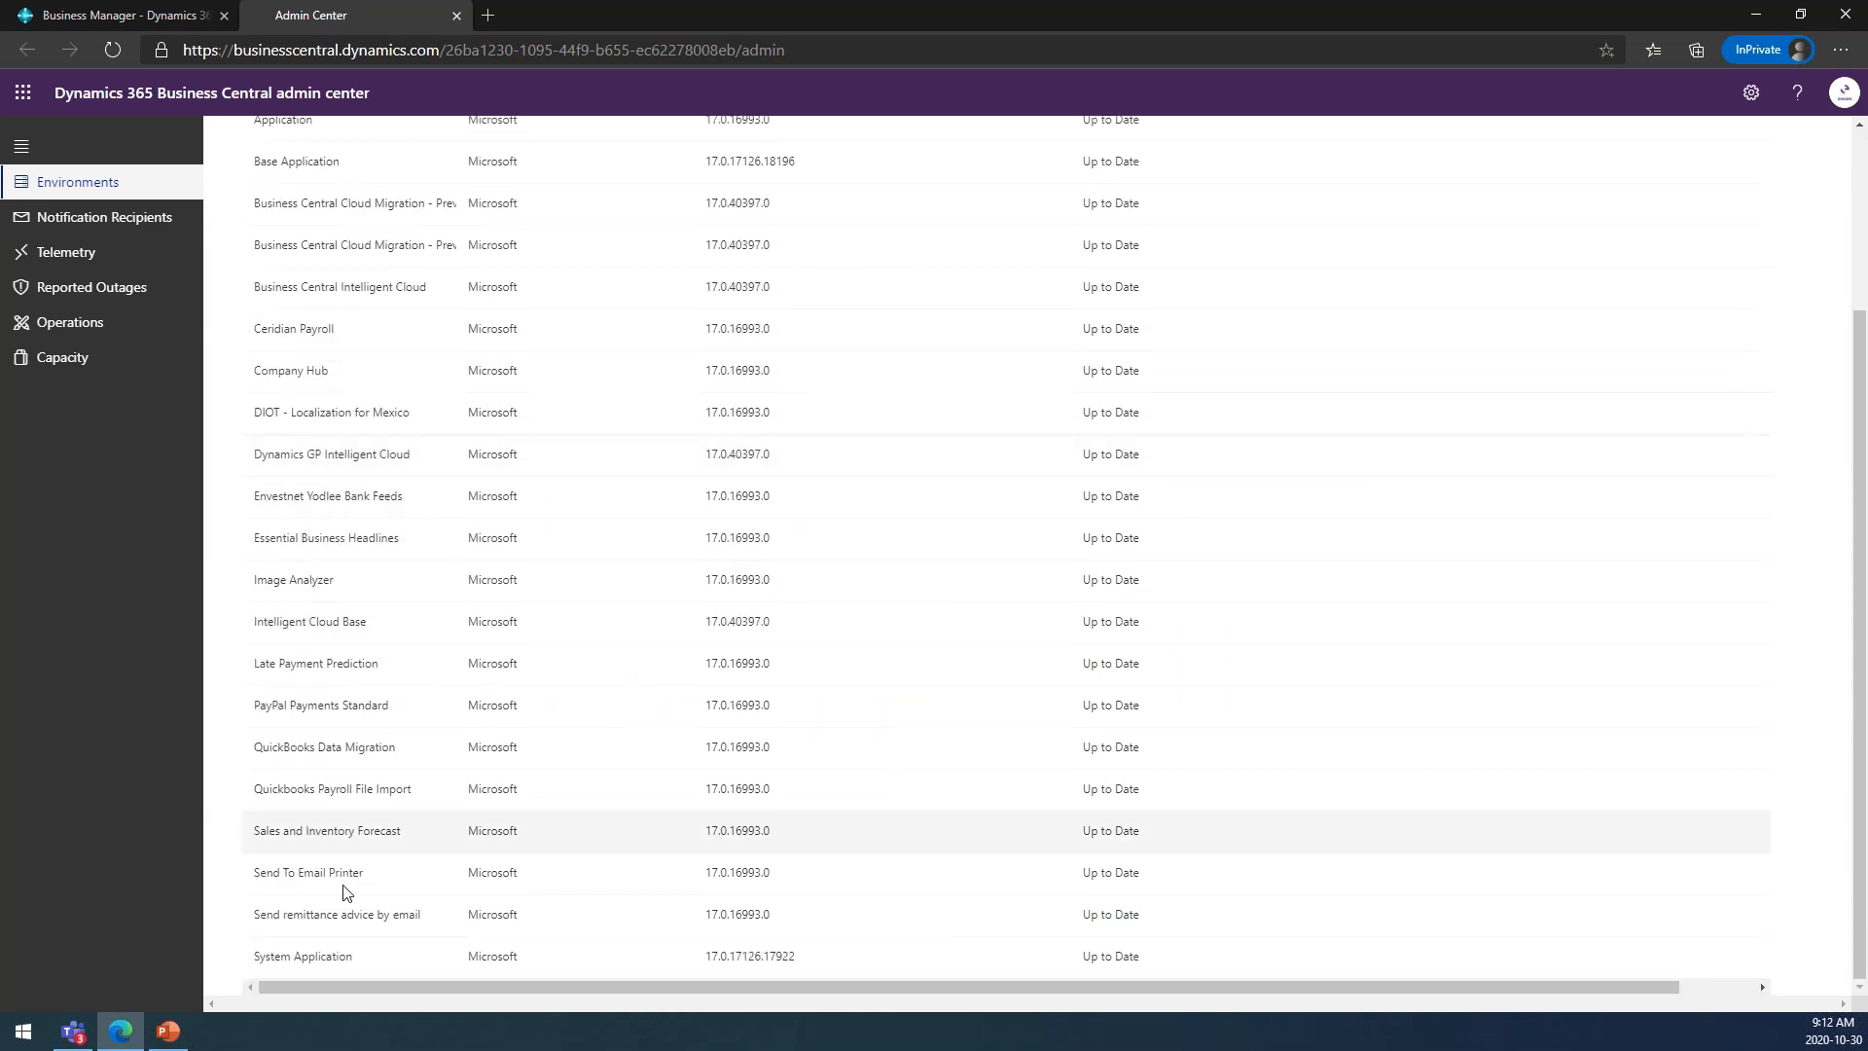
scroll(346, 662, "up", 3)
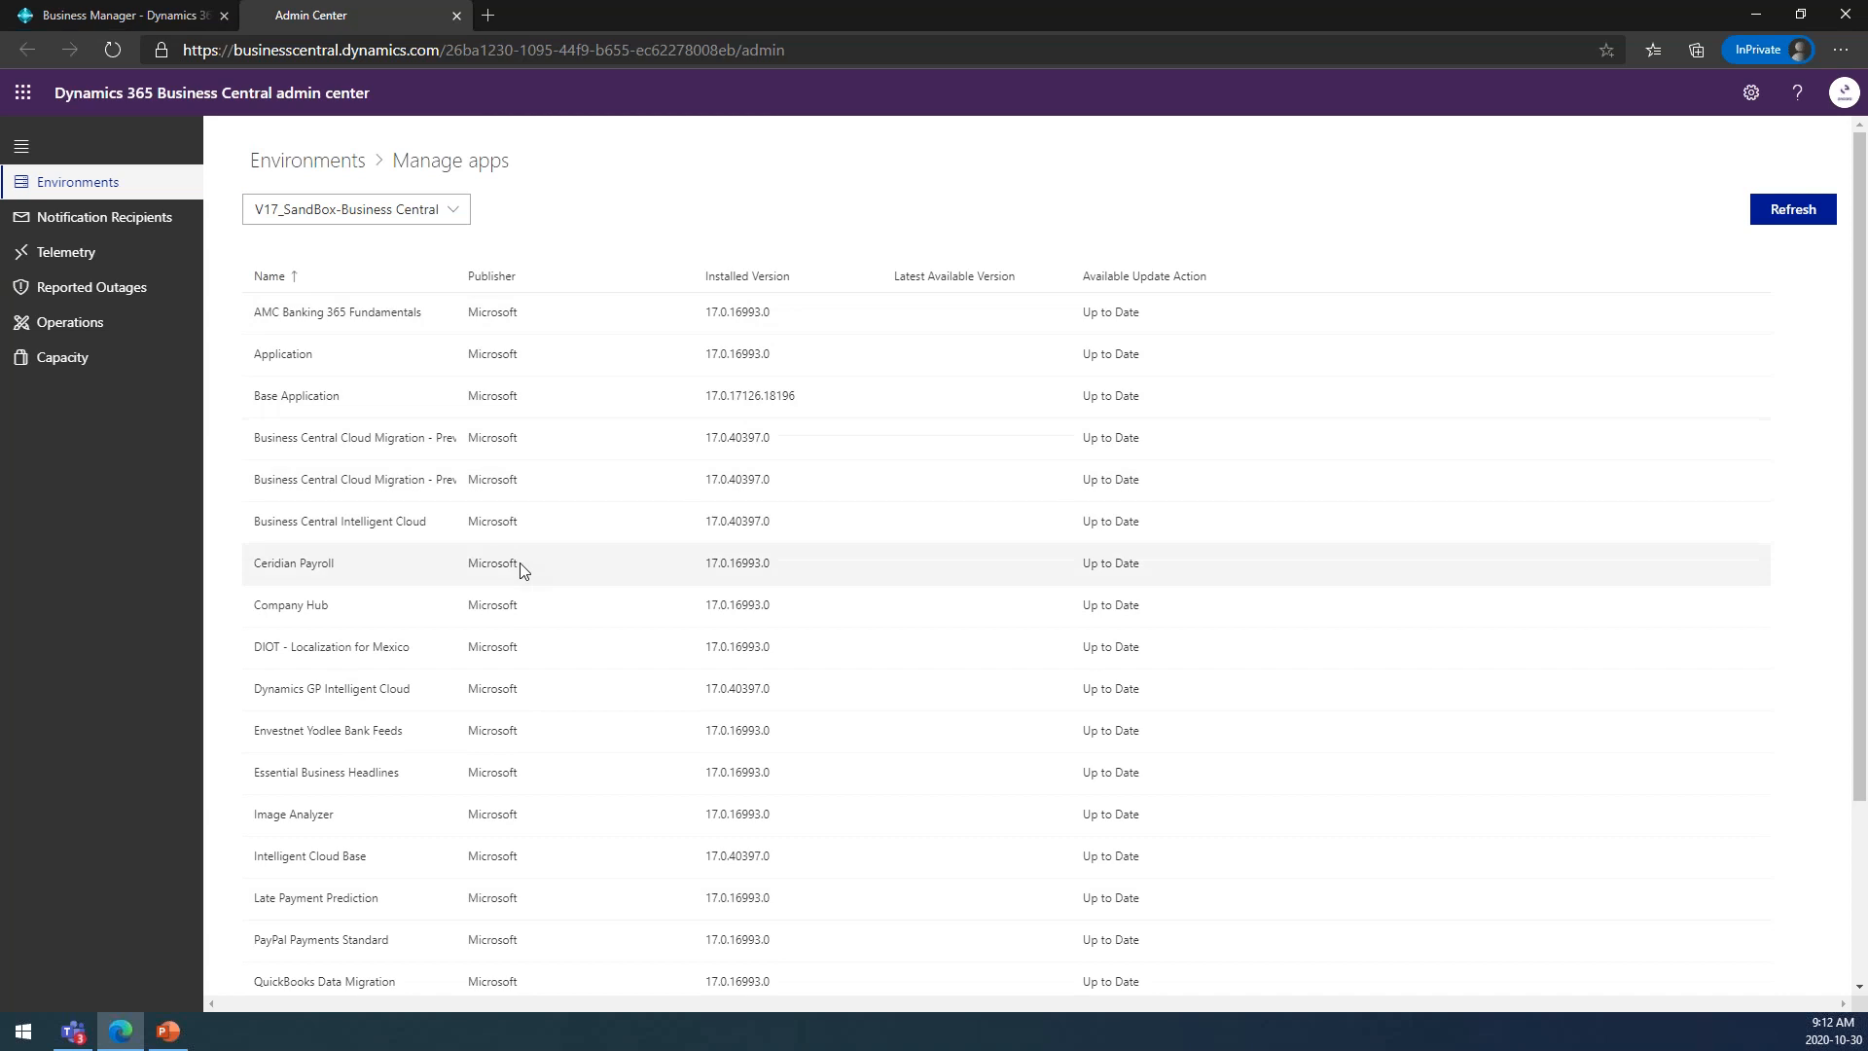
scroll(518, 584, "down", 3)
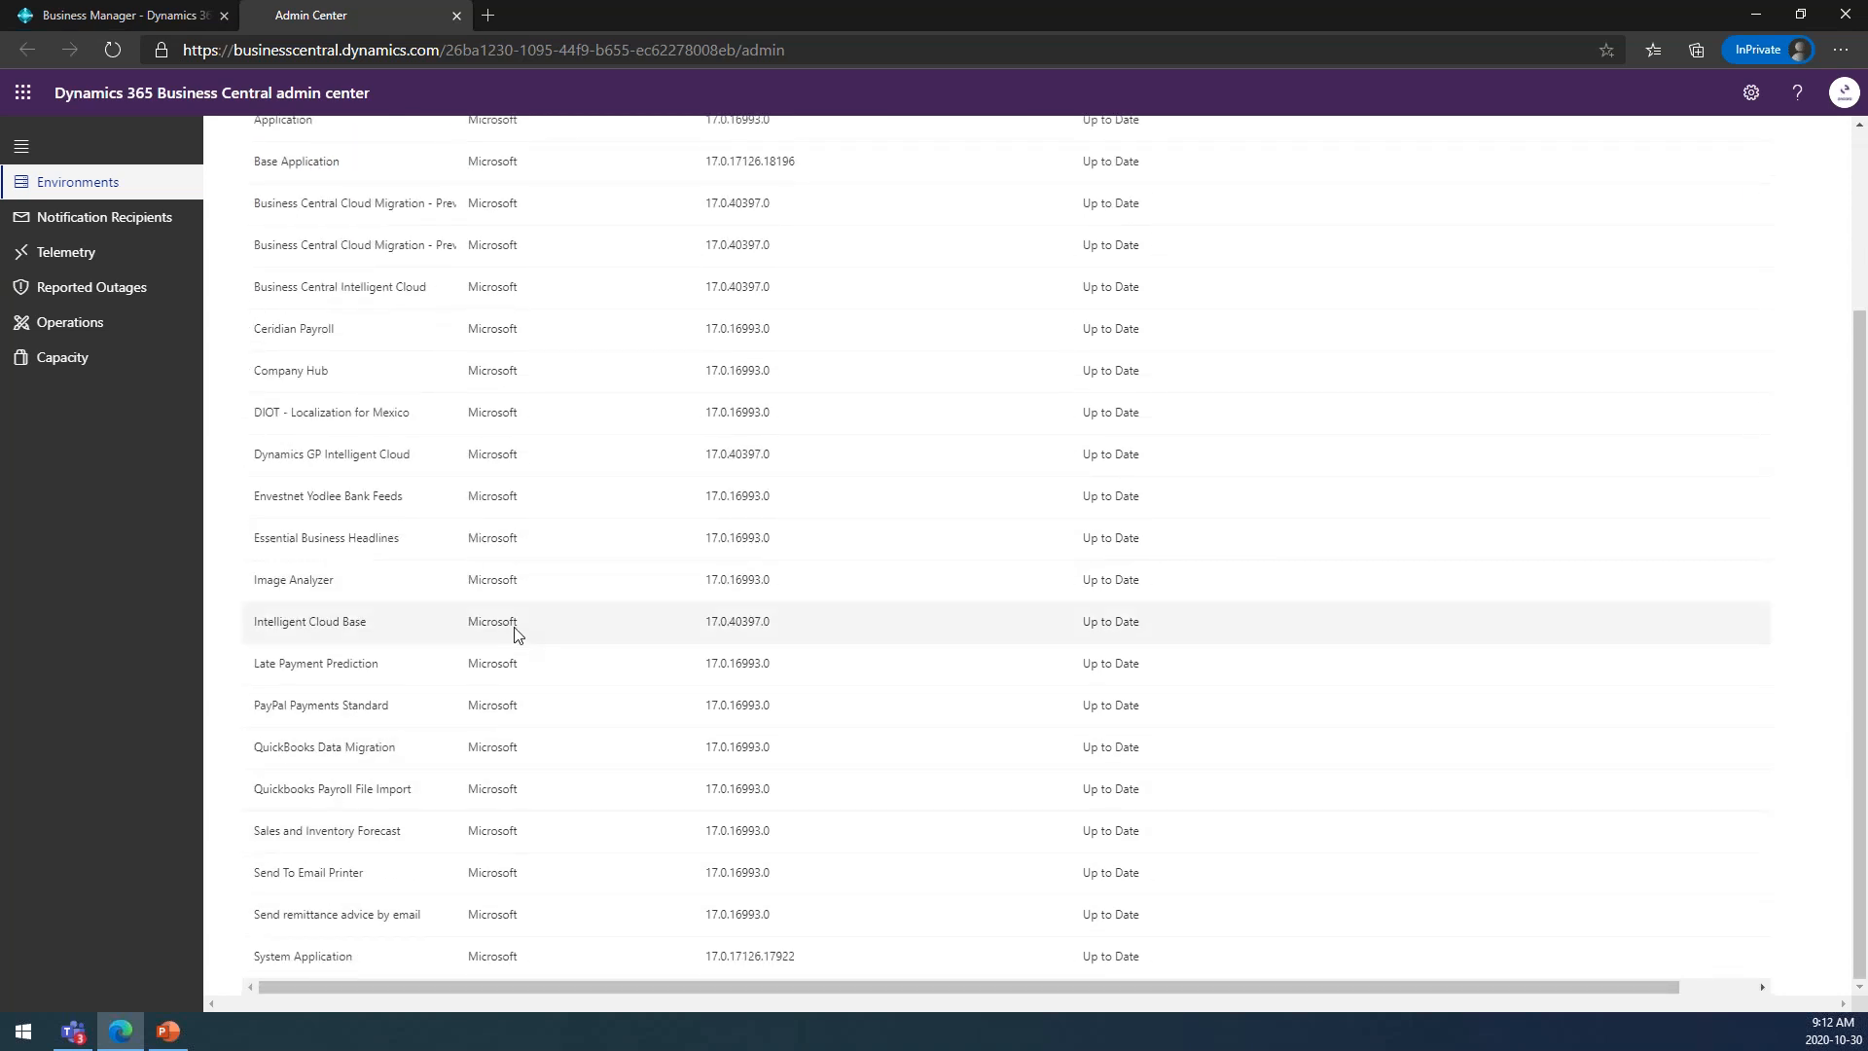
scroll(516, 633, "up", 2)
scroll(516, 633, "up", 1)
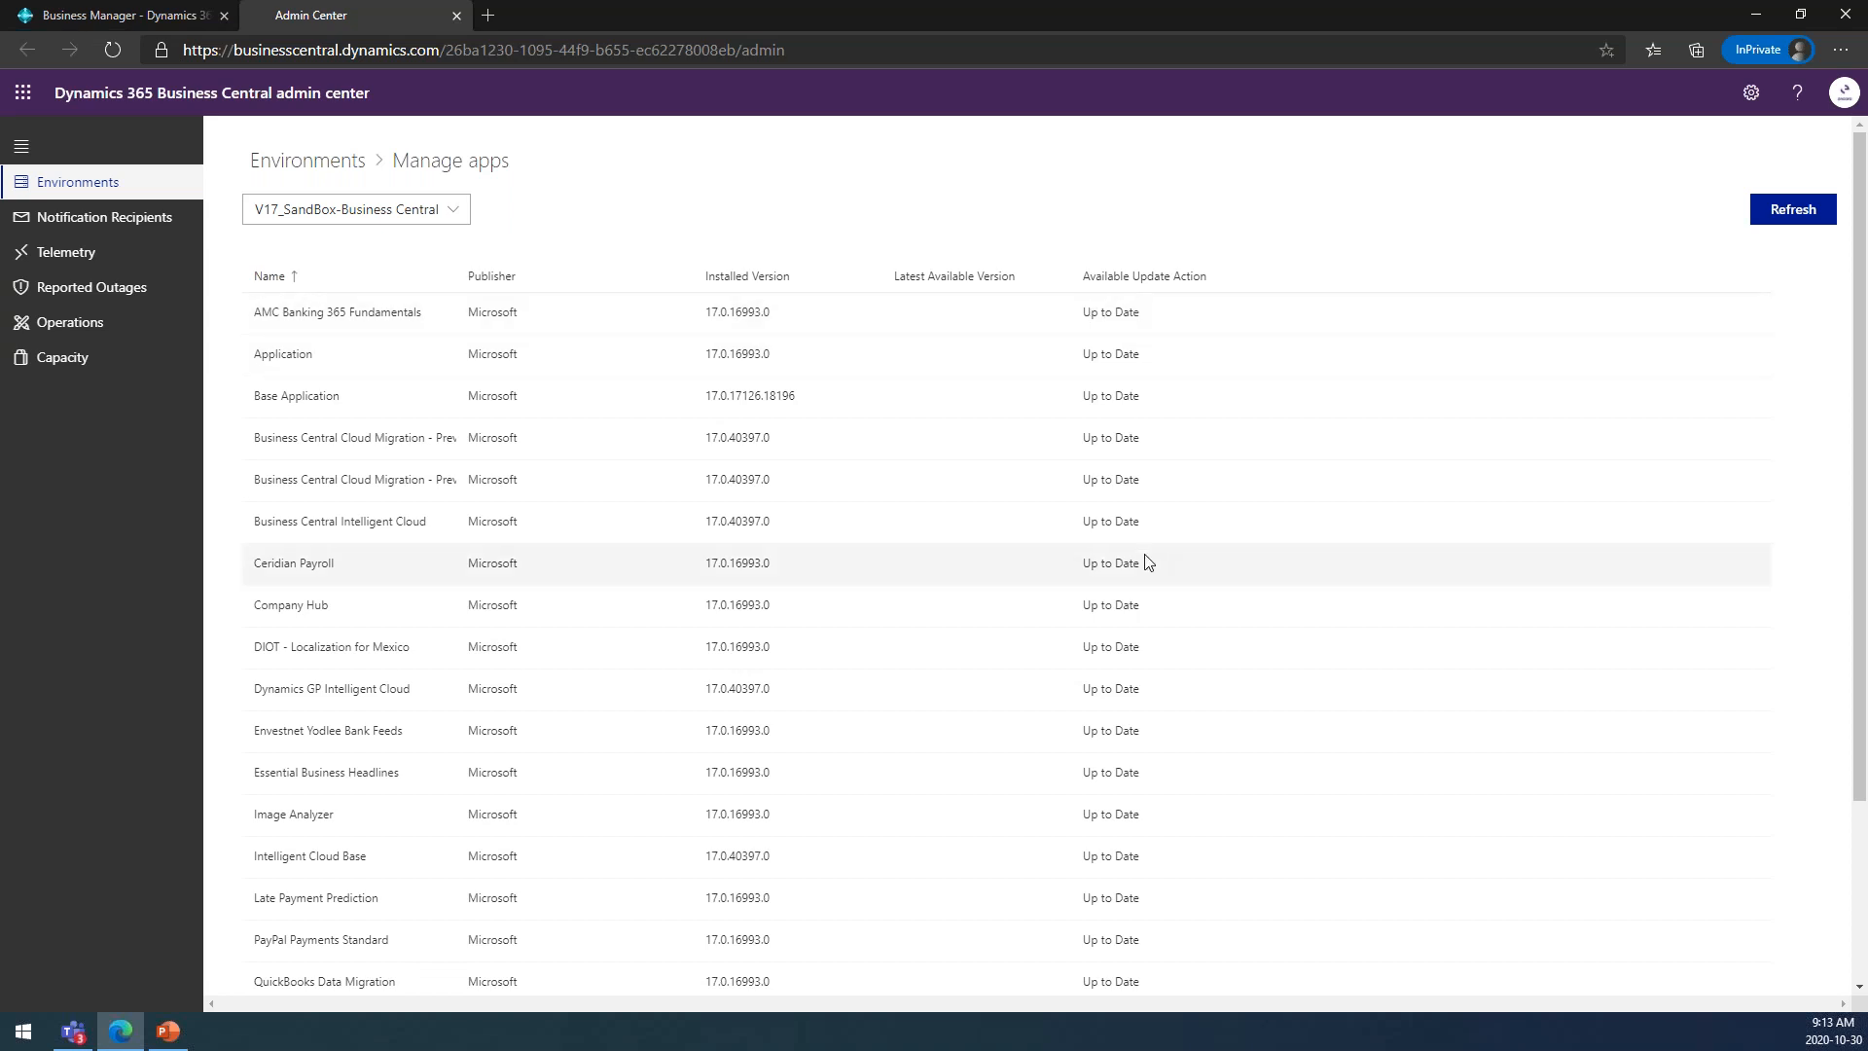
scroll(1138, 633, "down", 3)
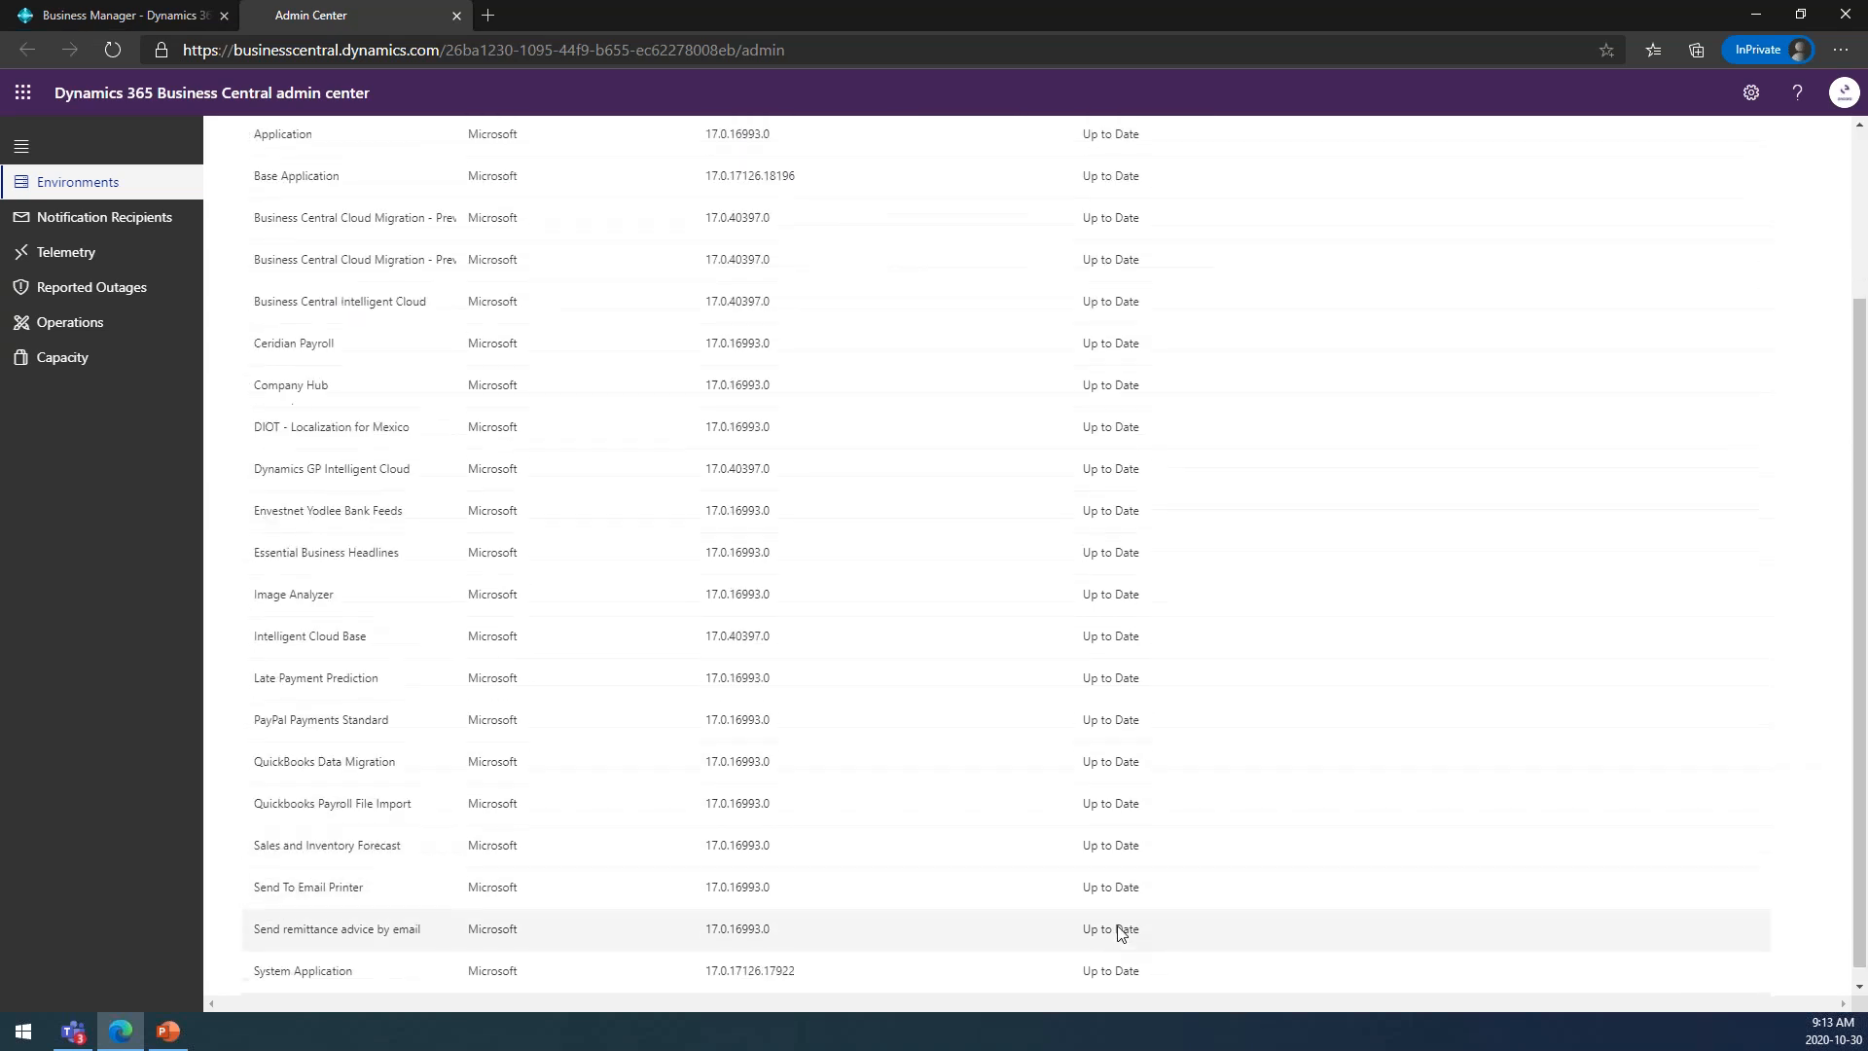
scroll(1121, 932, "up", 3)
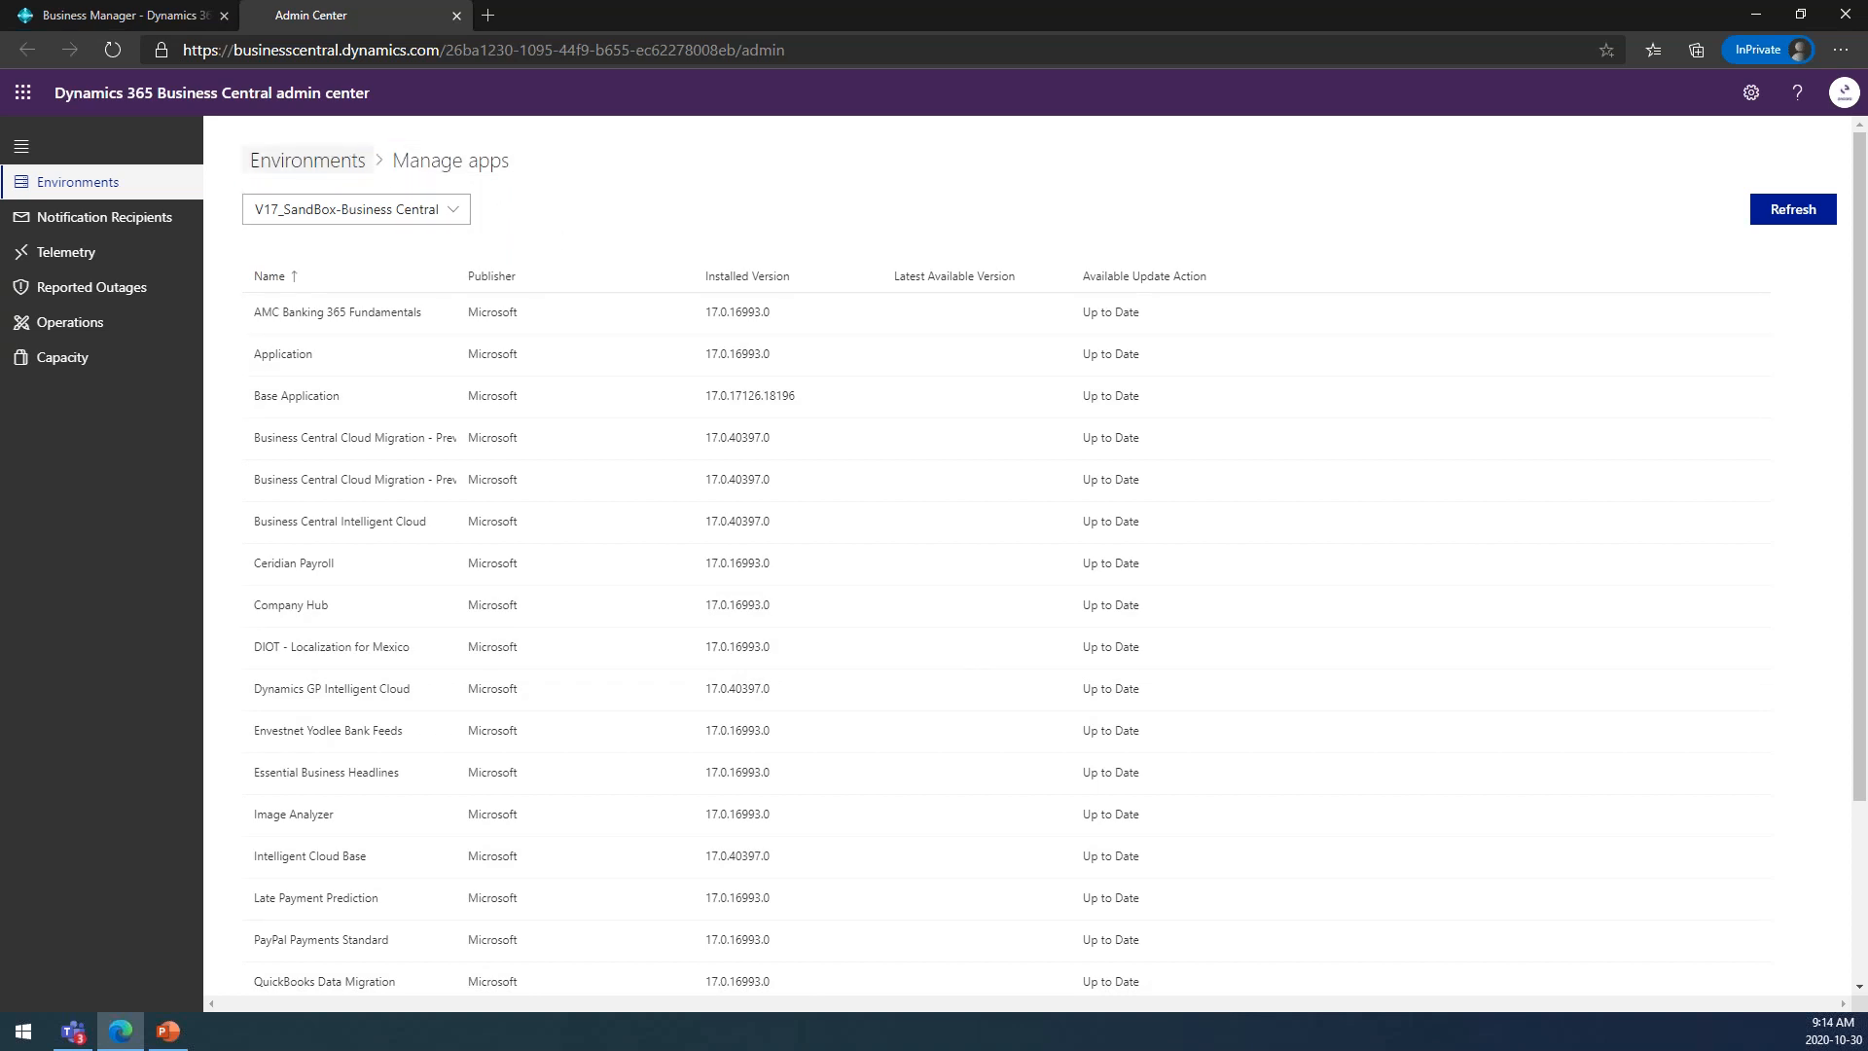
Review the tenant's storage capacity, environment quota and per-environment storage usage, and return to the environments list.
left_click(72, 363)
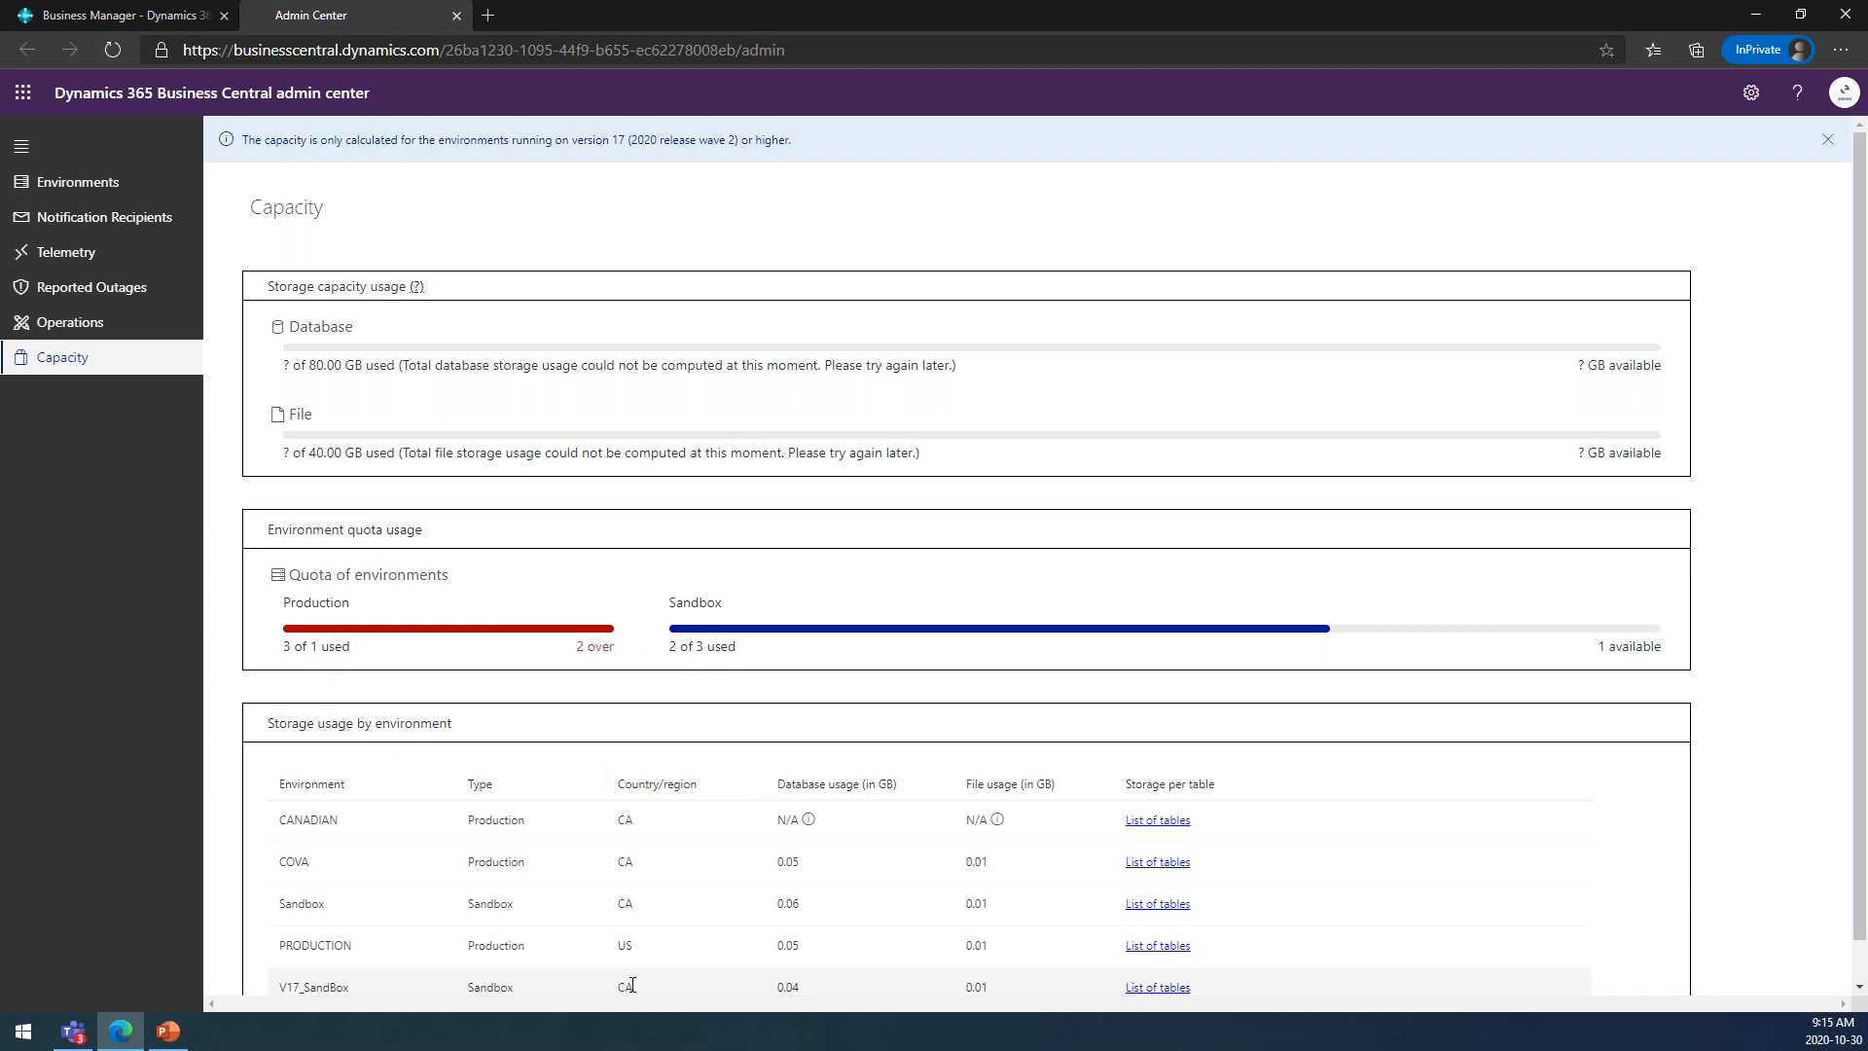
scroll(632, 984, "down", 1)
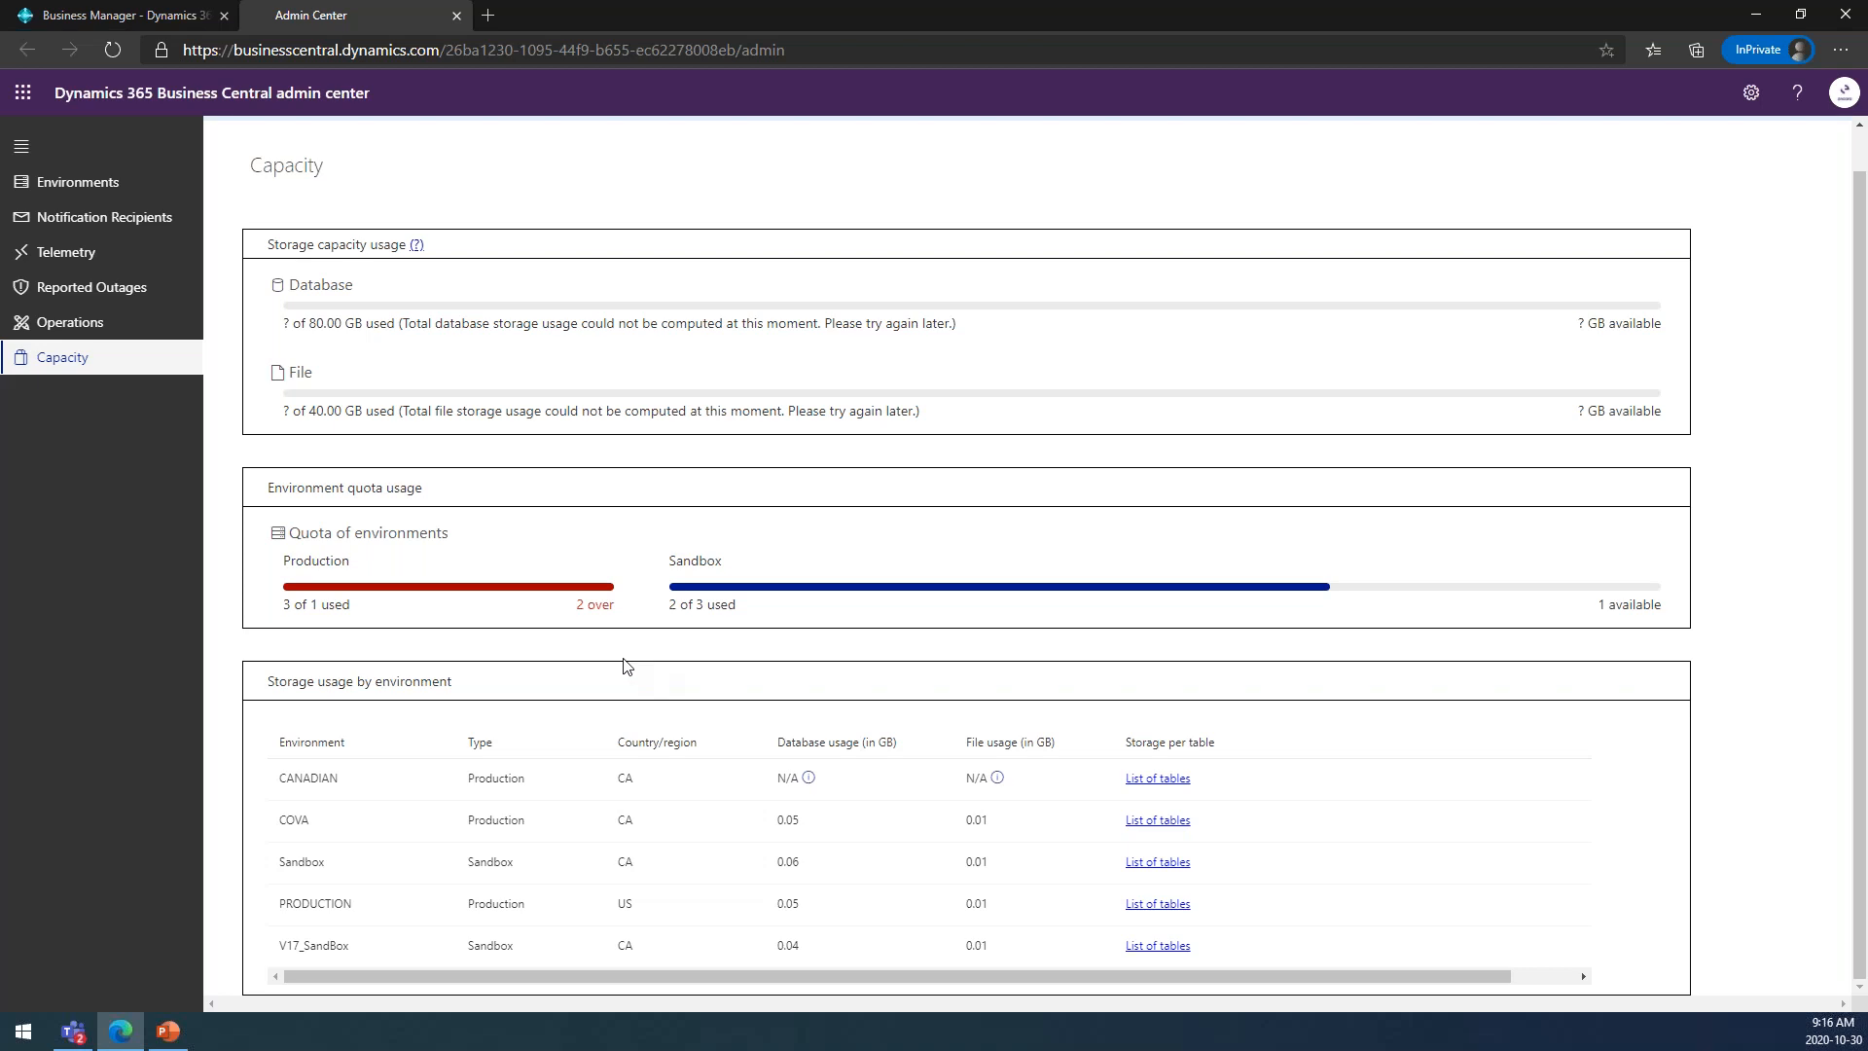
left_click(80, 190)
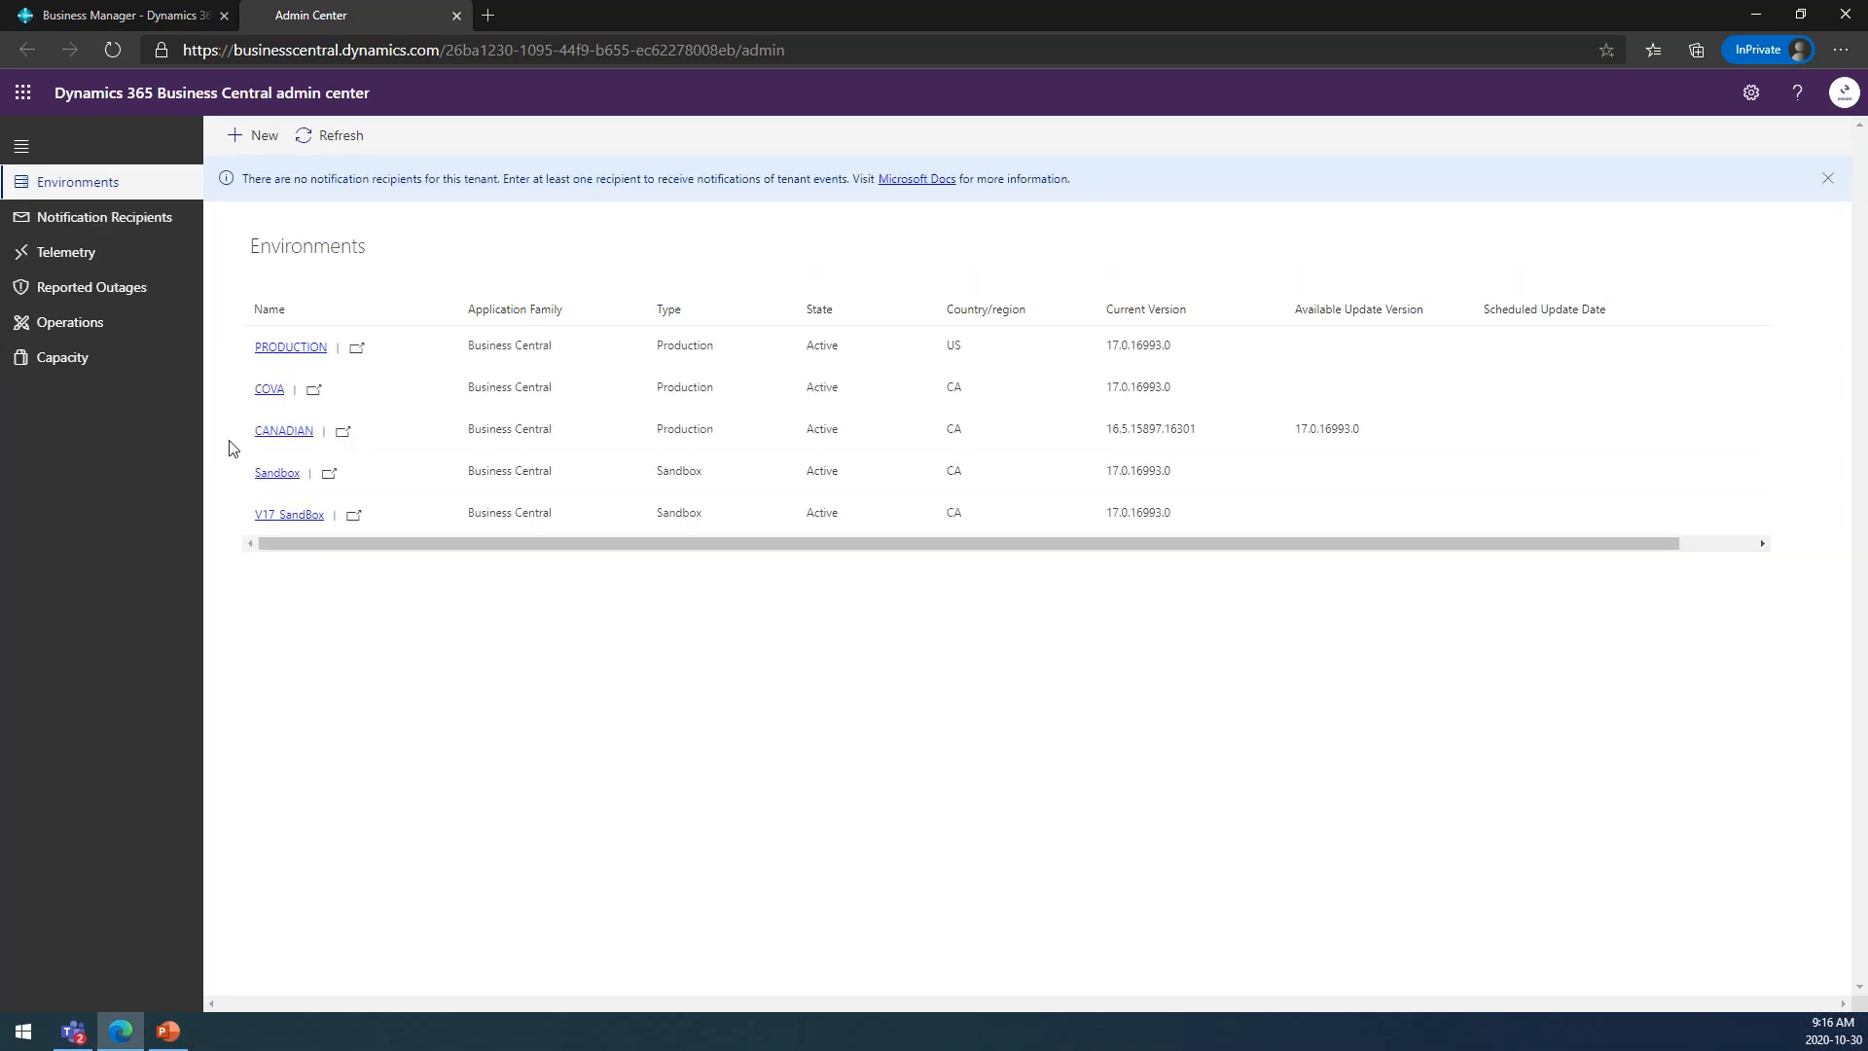
Launch the V17_SandBox environment and open the second CRONUS Canada, Inc. company under V17 DEMO from the Company Hub.
left_click(356, 516)
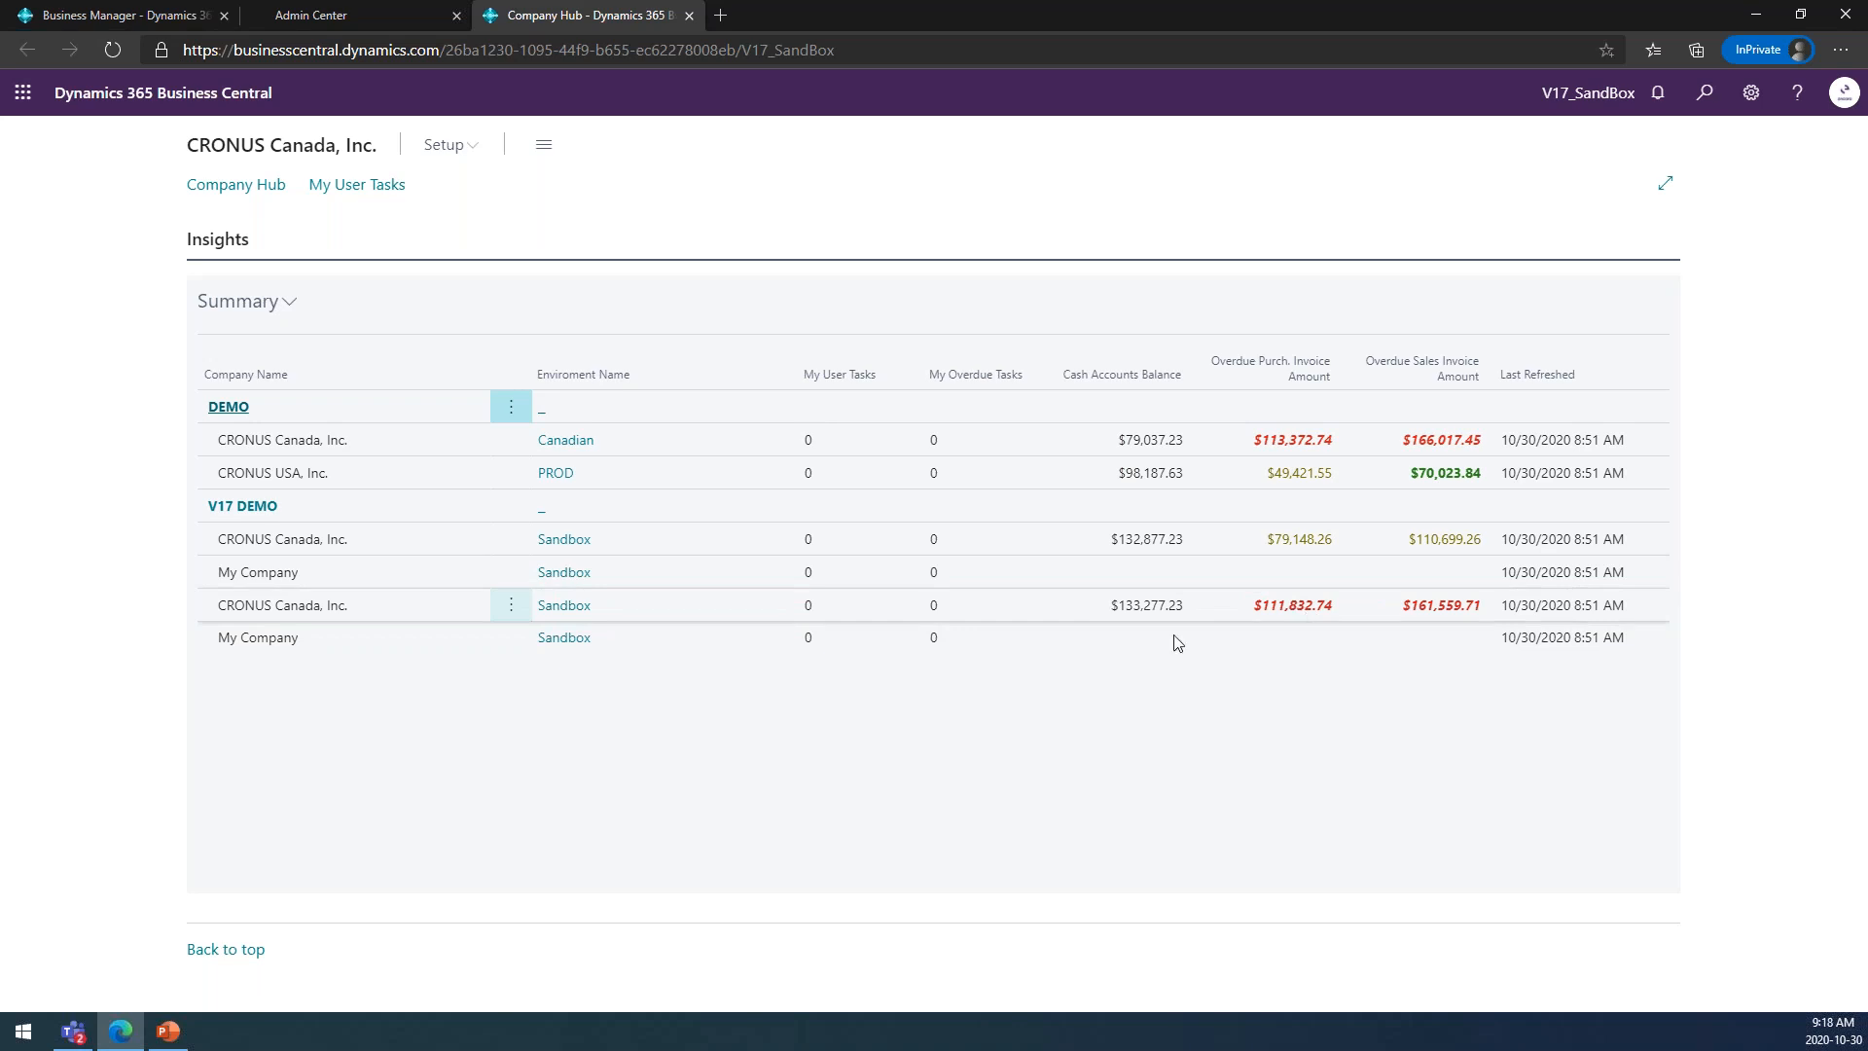
left_click(283, 605)
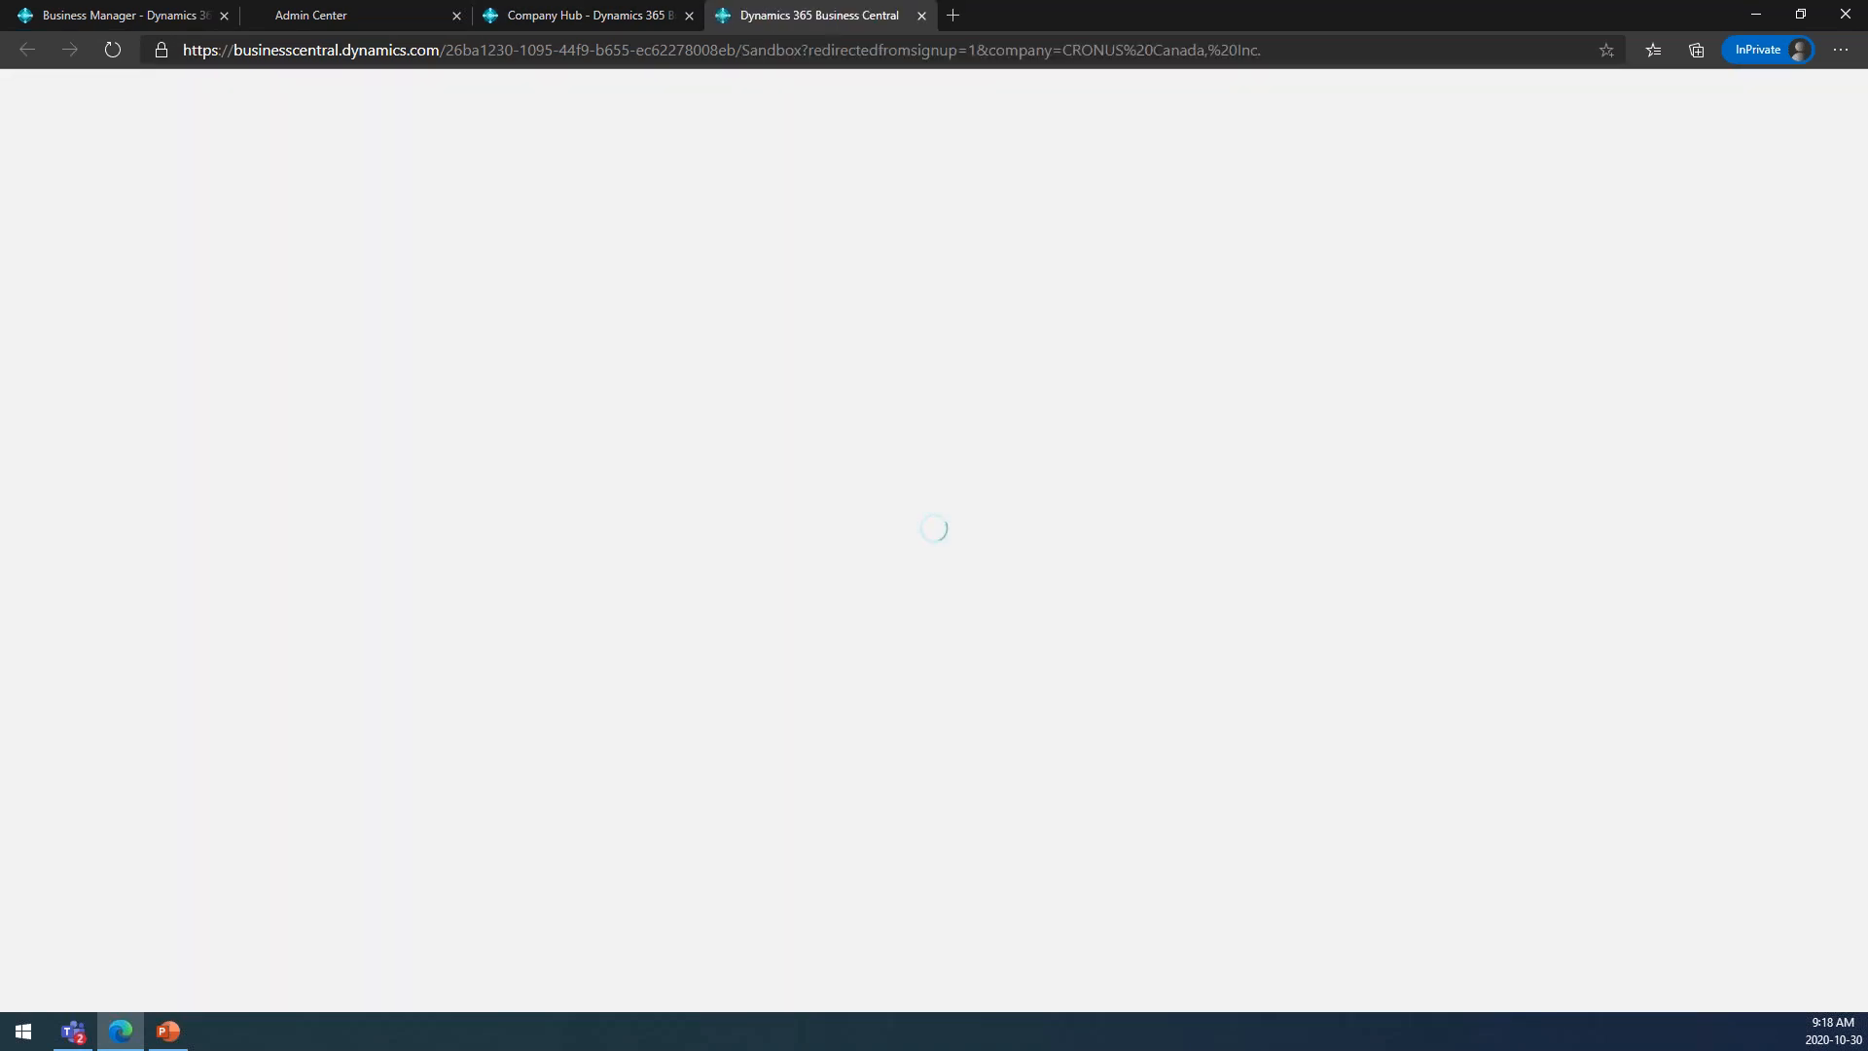
left_click(613, 8)
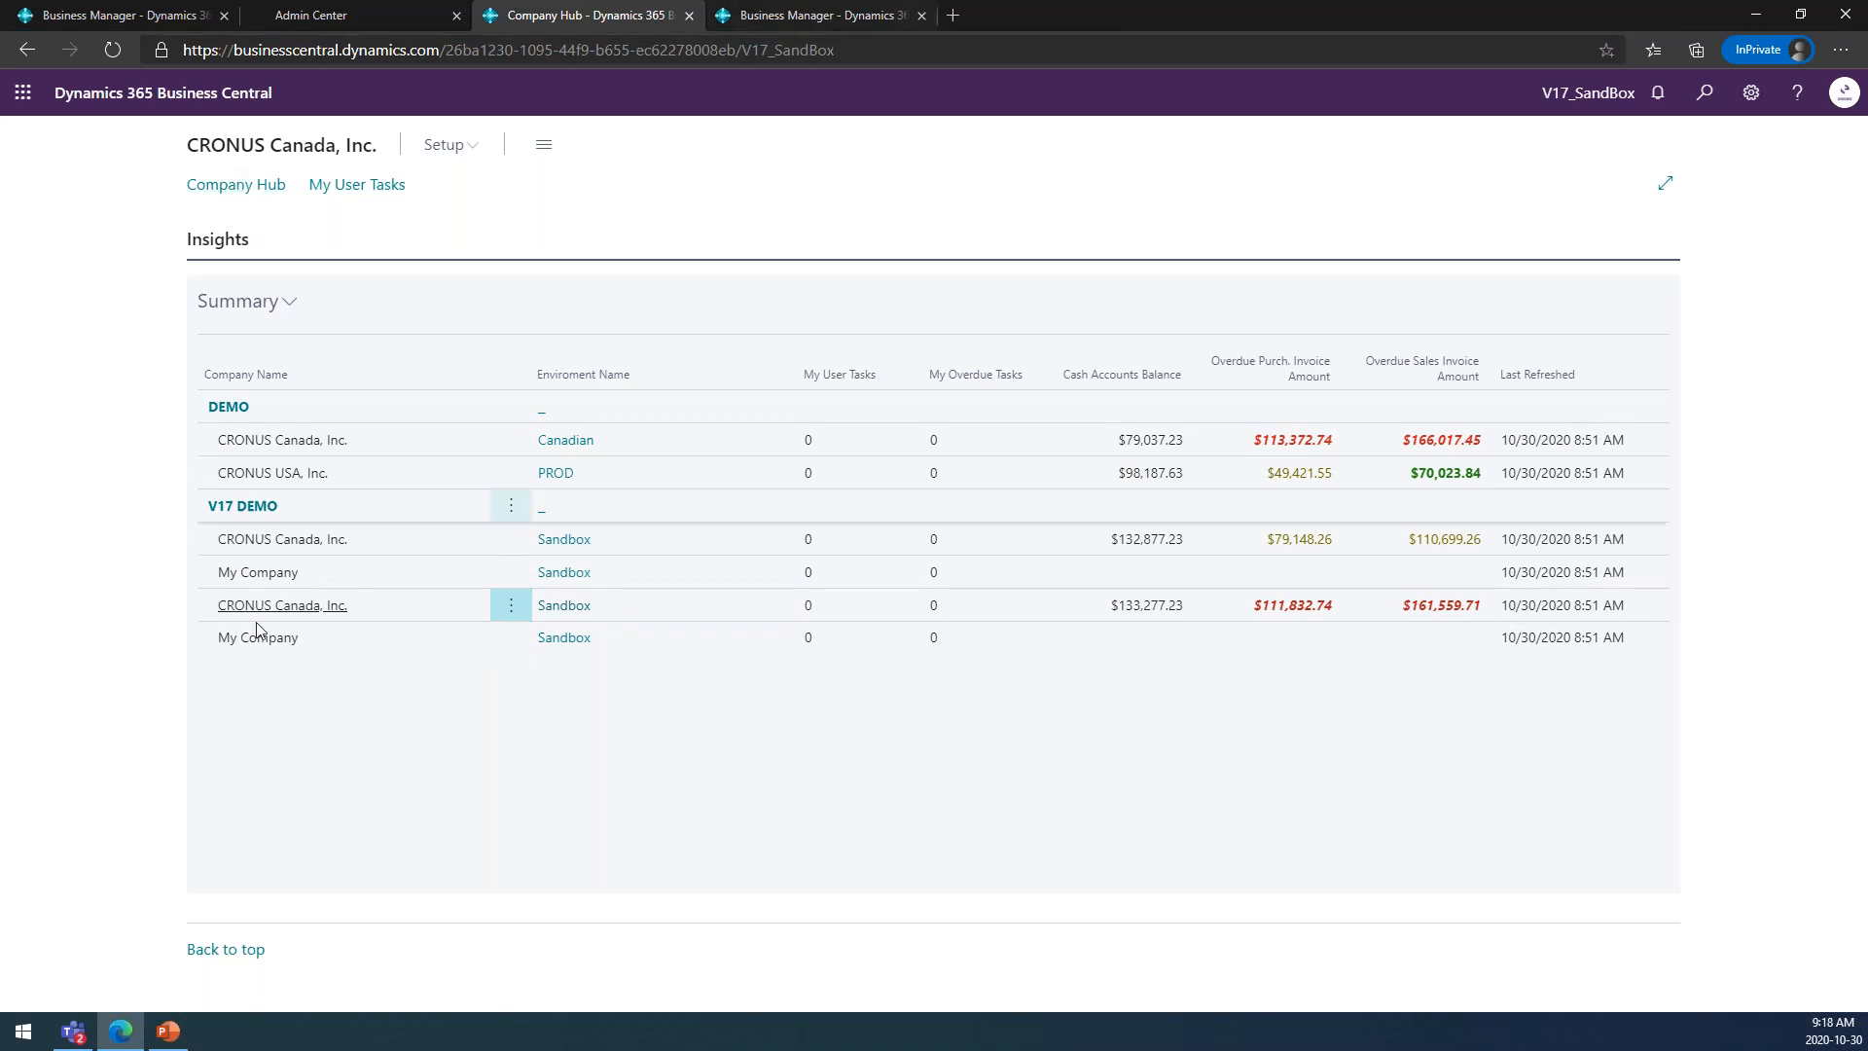
left_click(882, 21)
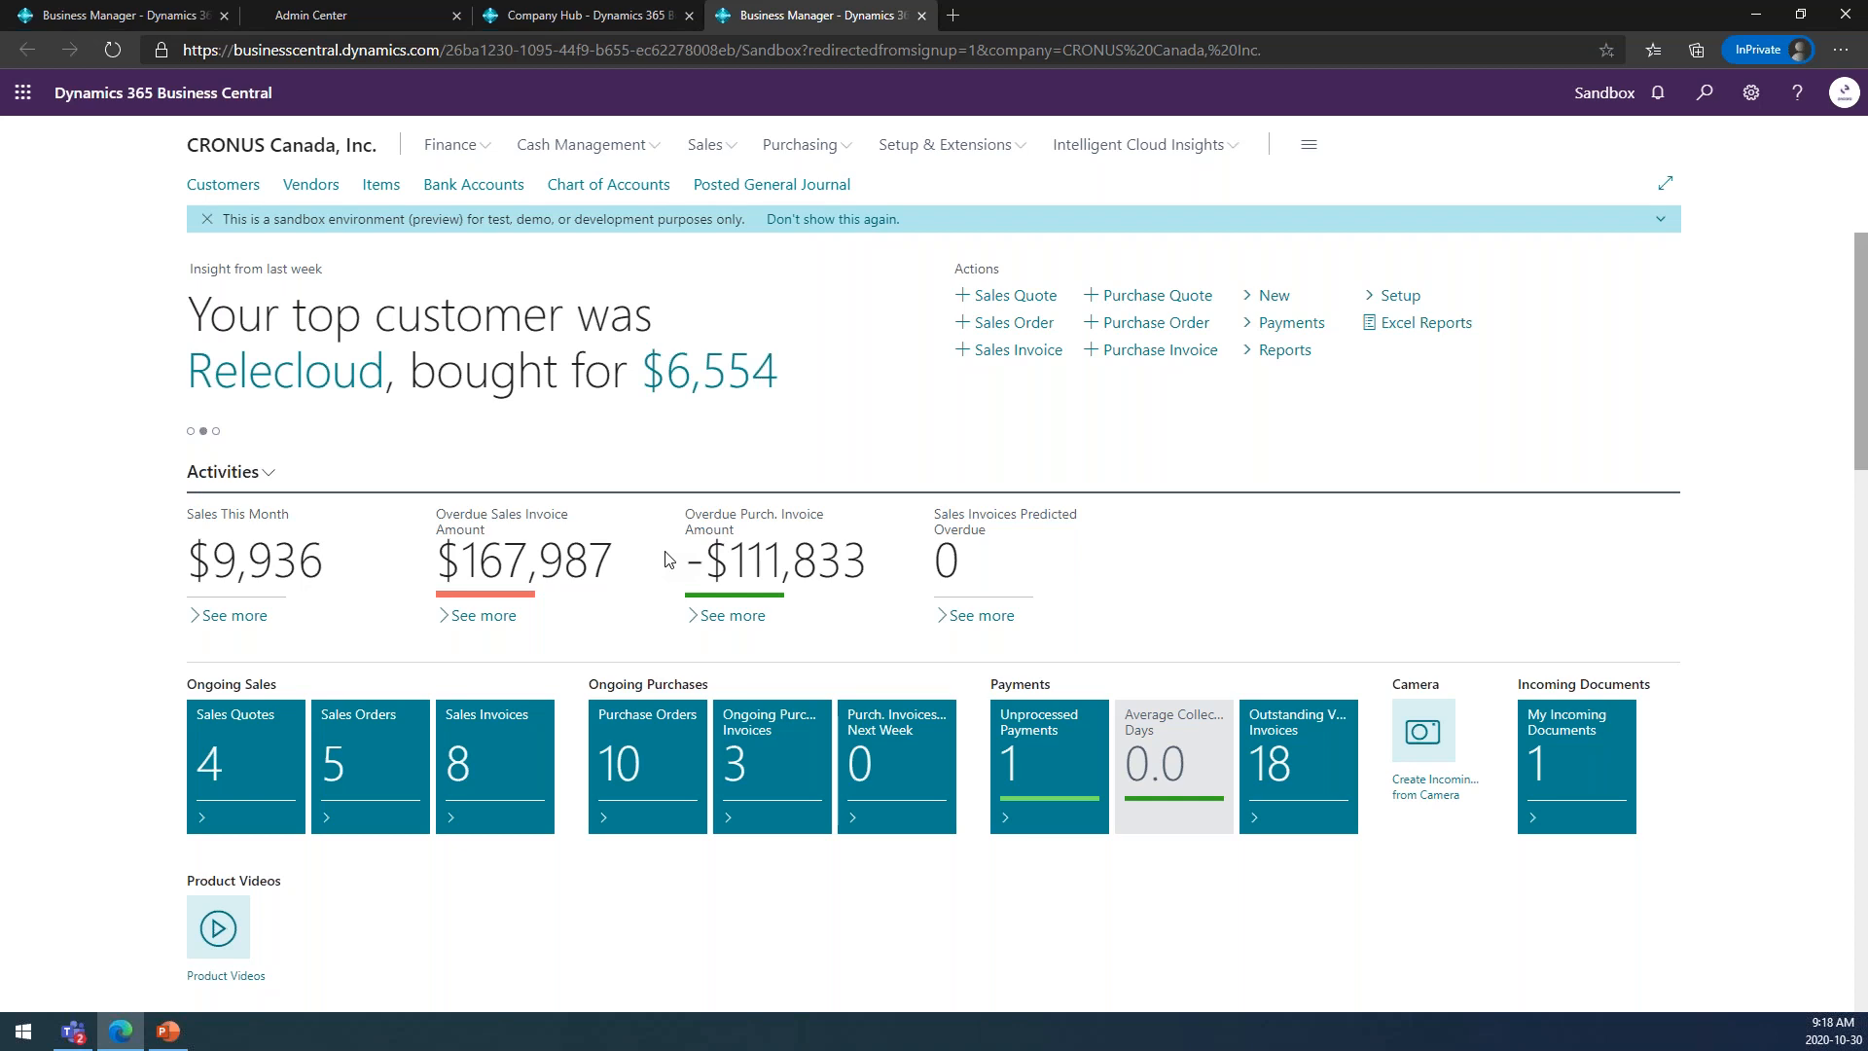
Open the finance General Journals, check the Background Error Check setting, and open the DEFAULT batch.
left_click(477, 149)
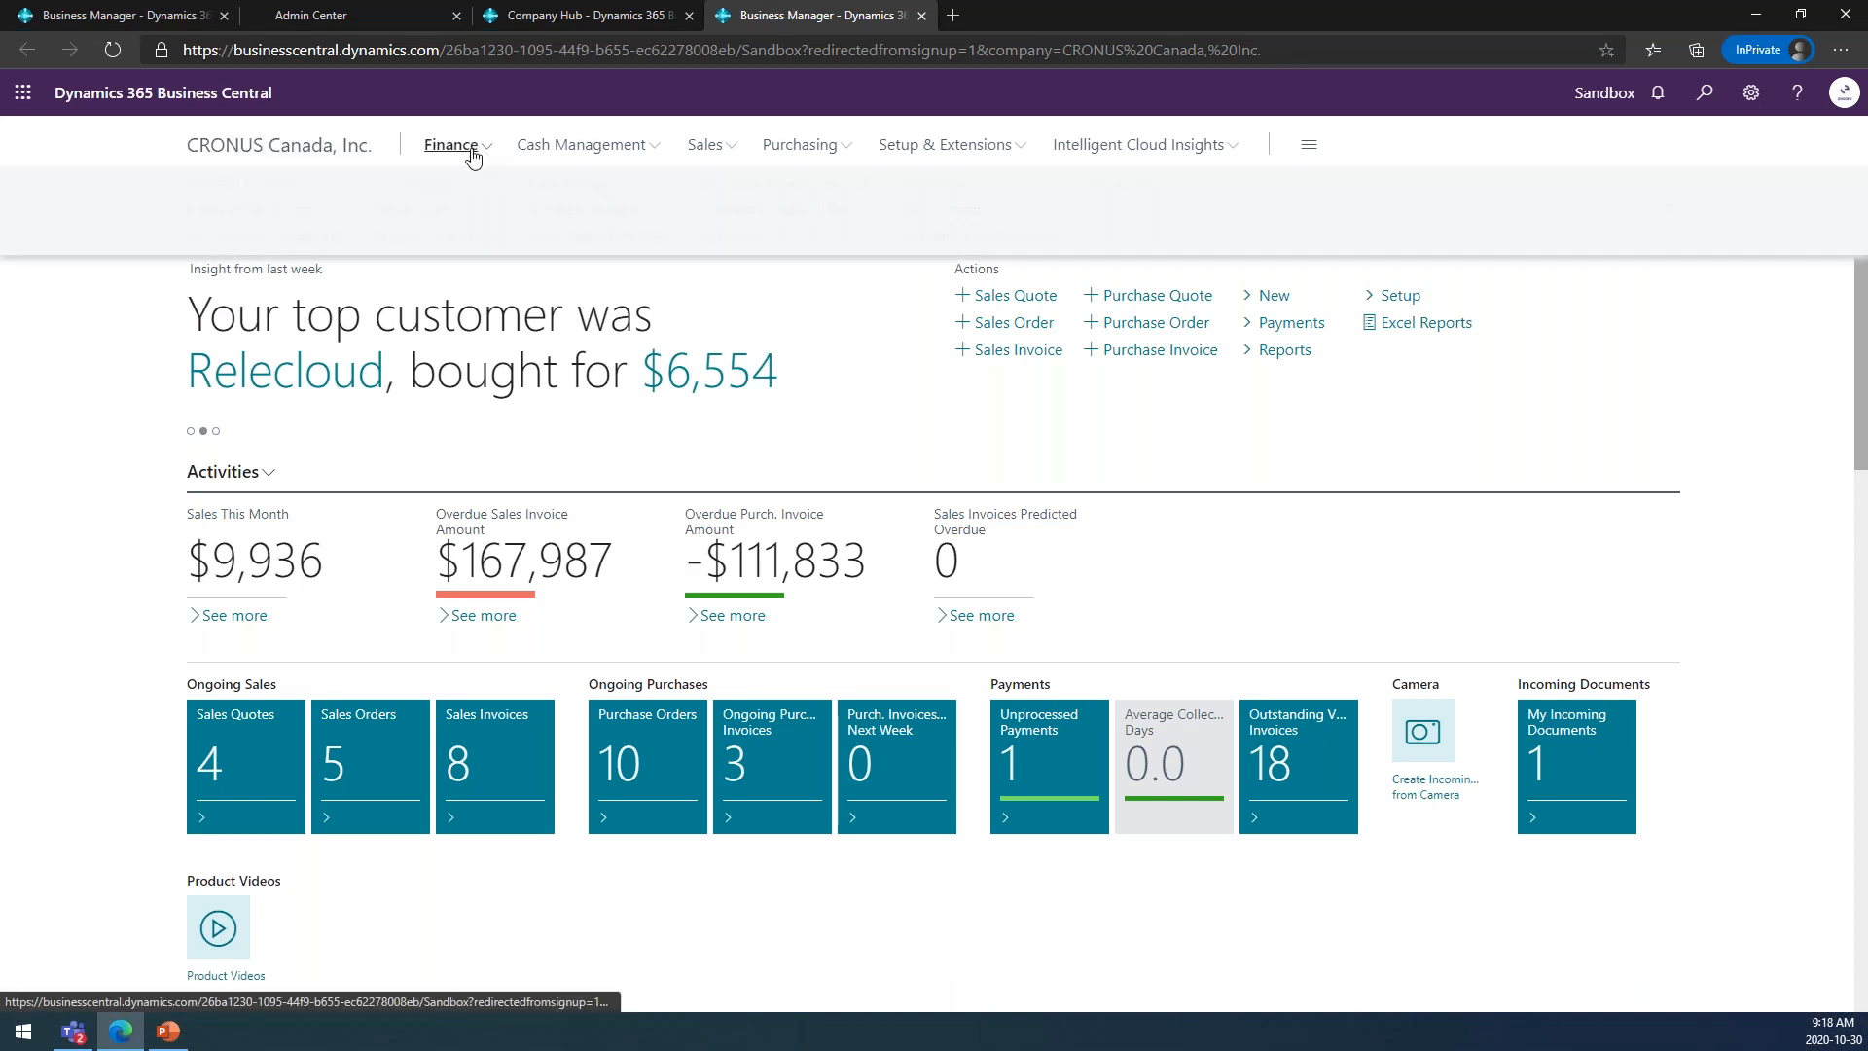
left_click(279, 194)
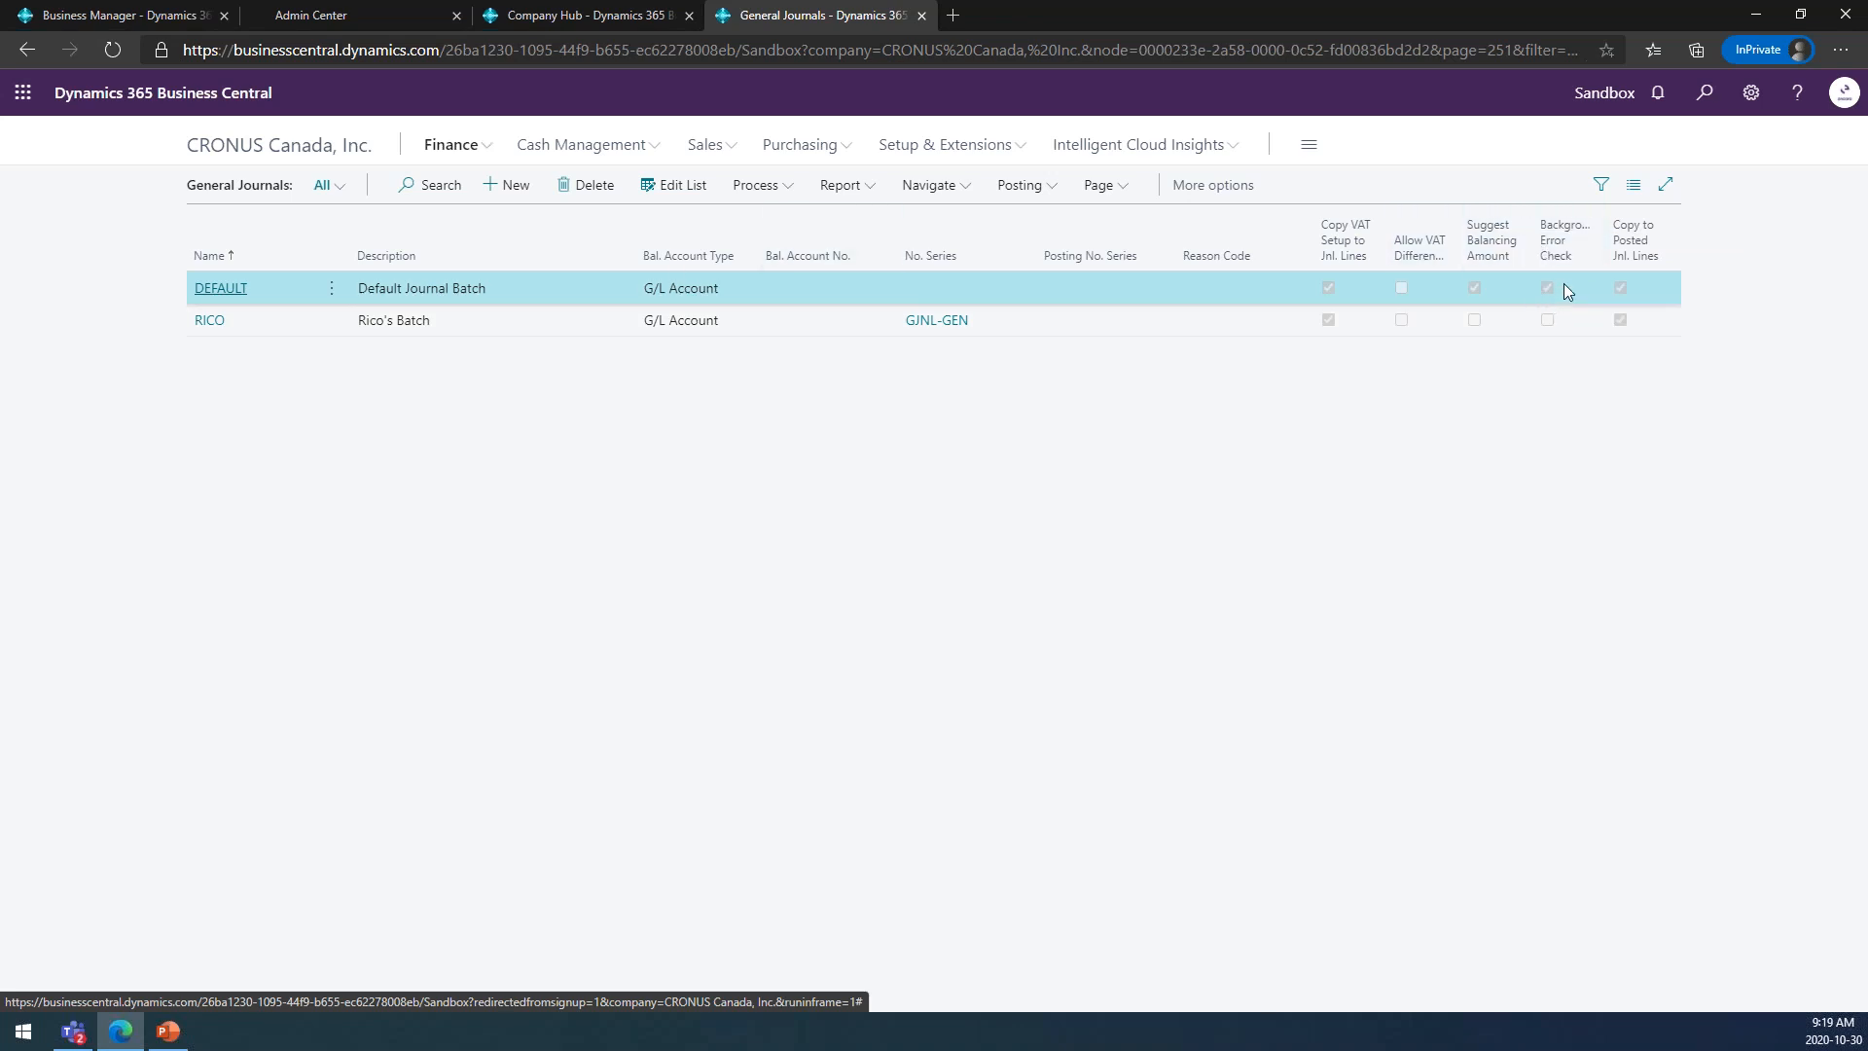
mouse_move(1559, 284)
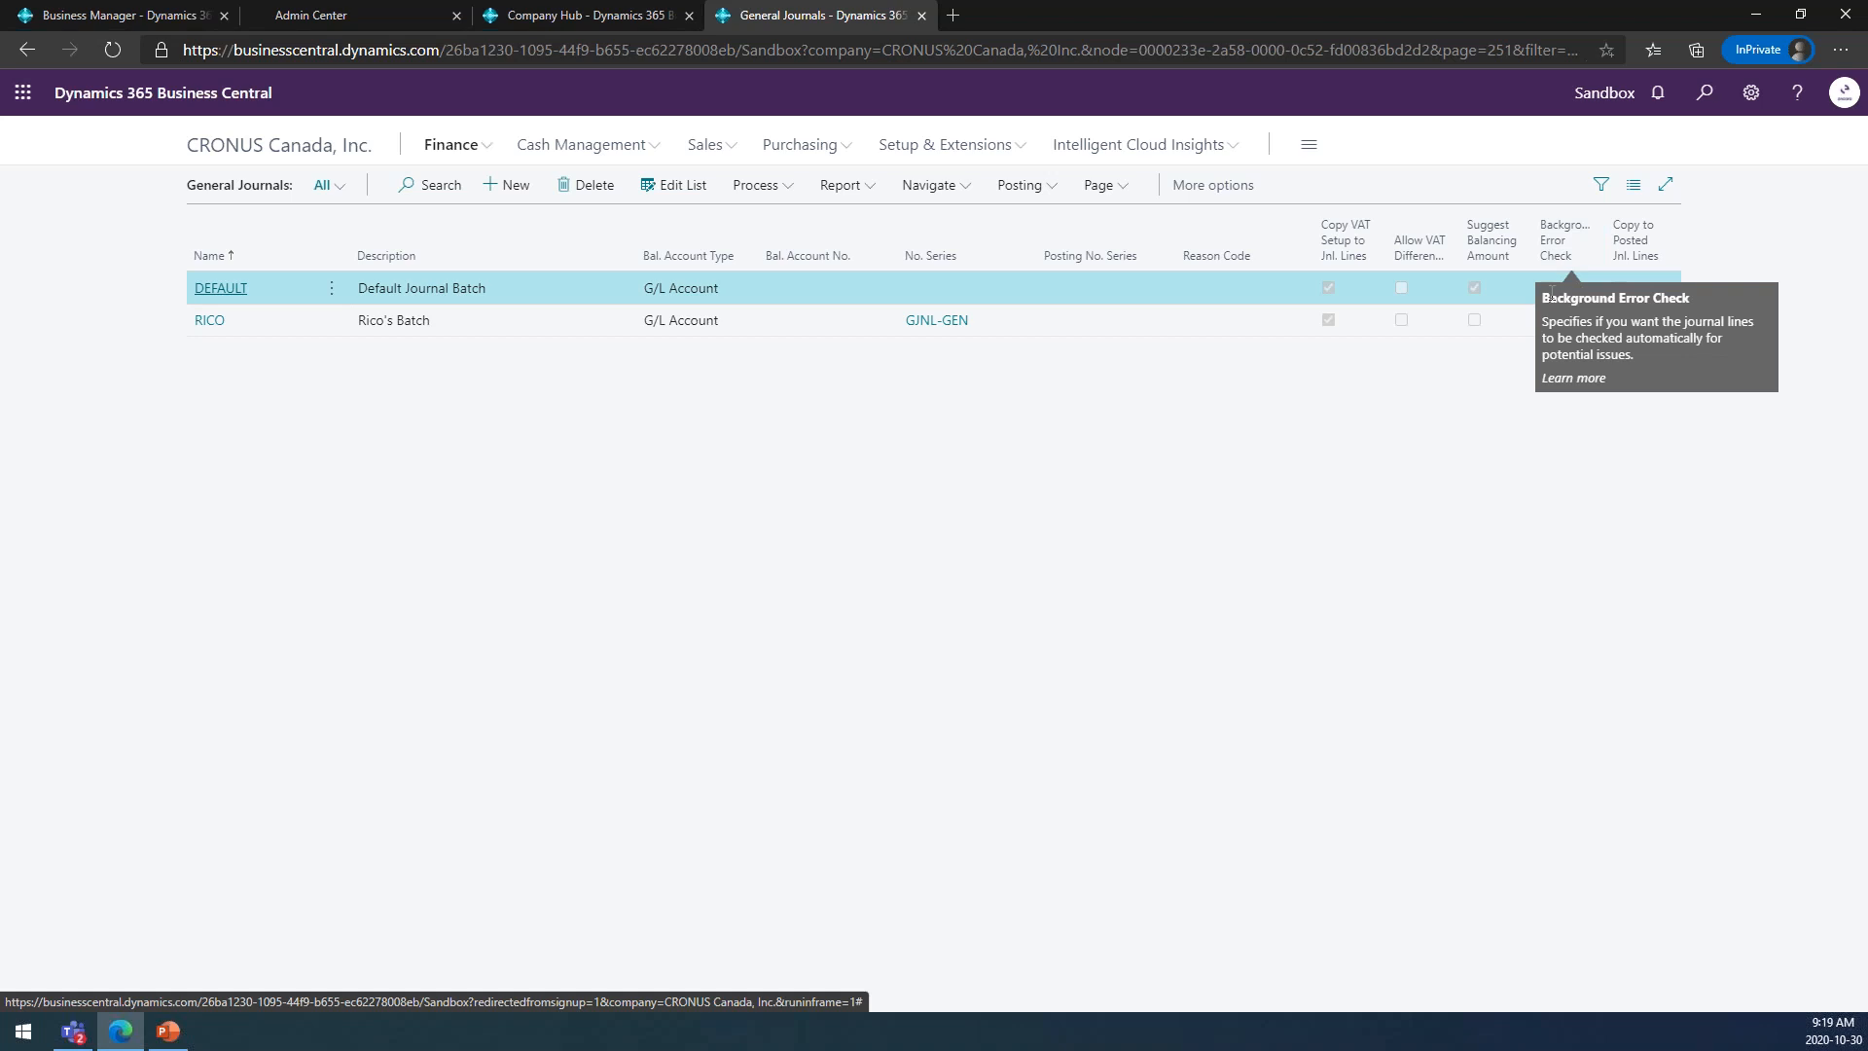
left_click(238, 291)
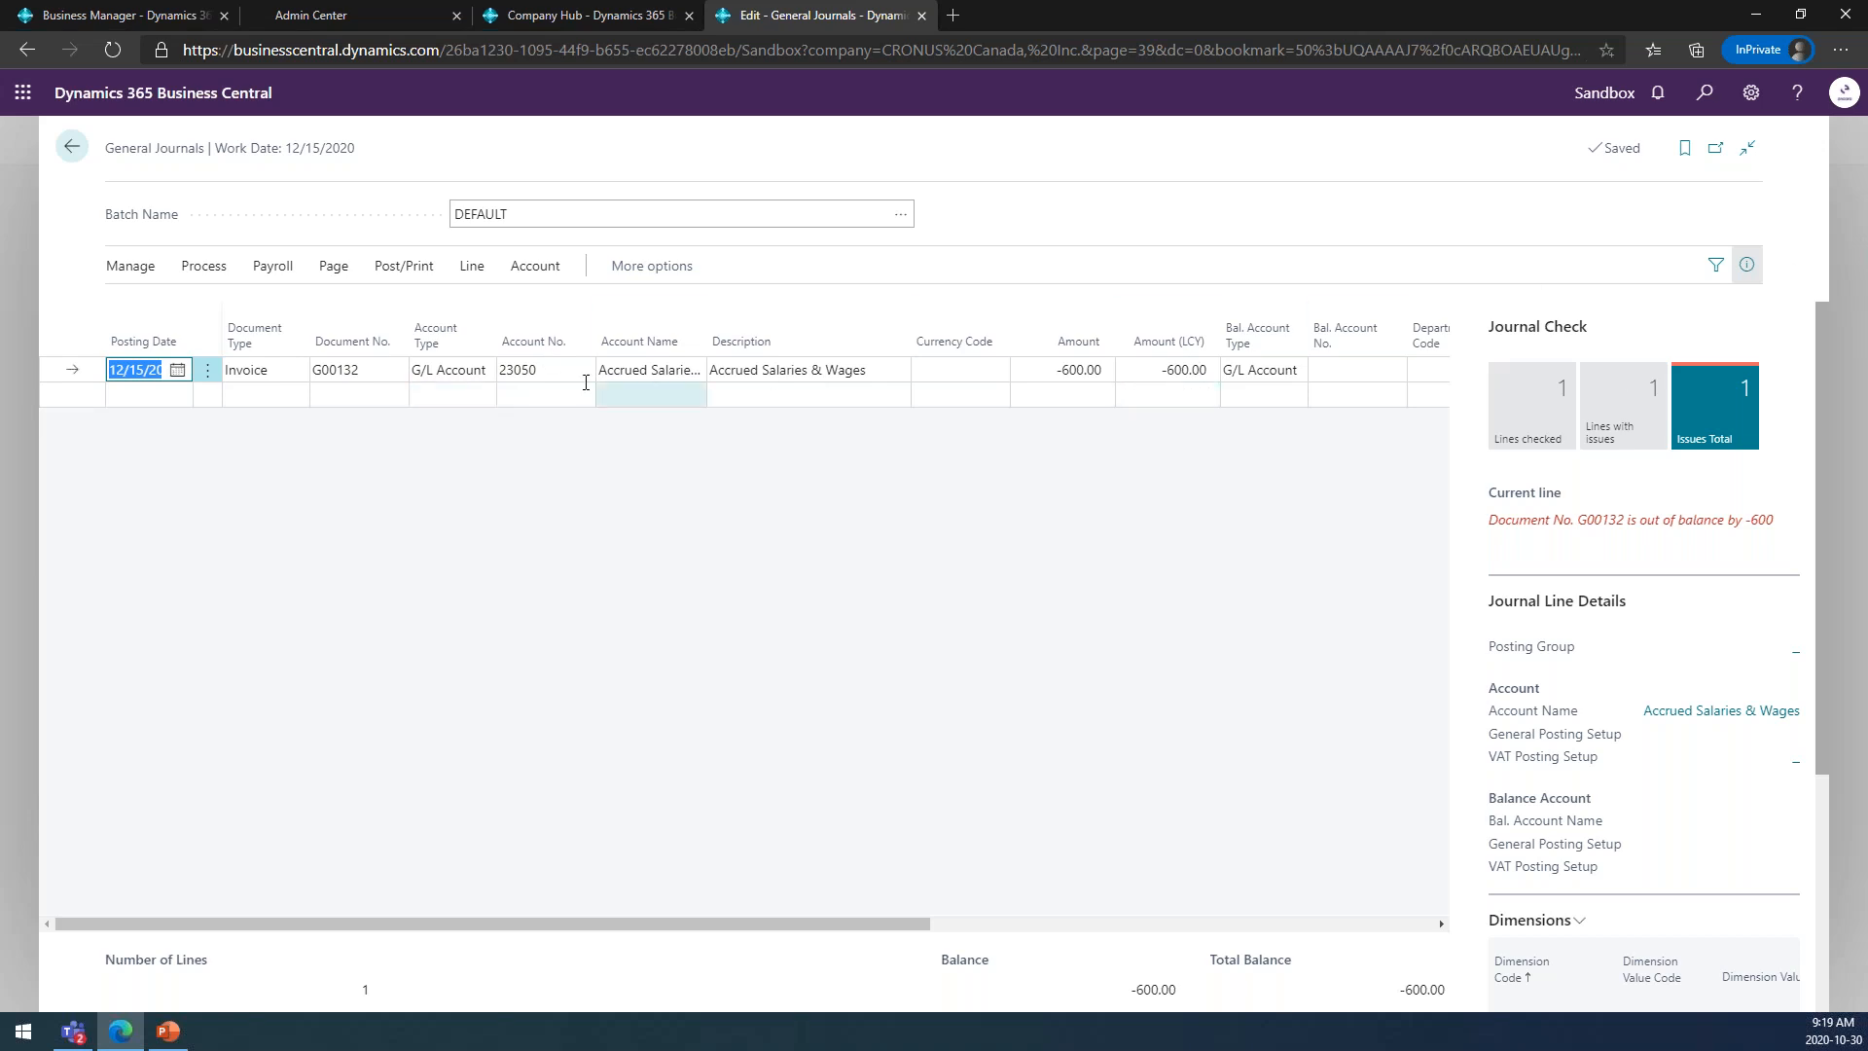
Add a second line to the journal for G/L account 62200 Salaries with an amount of 500.
left_click(523, 393)
left_click(581, 395)
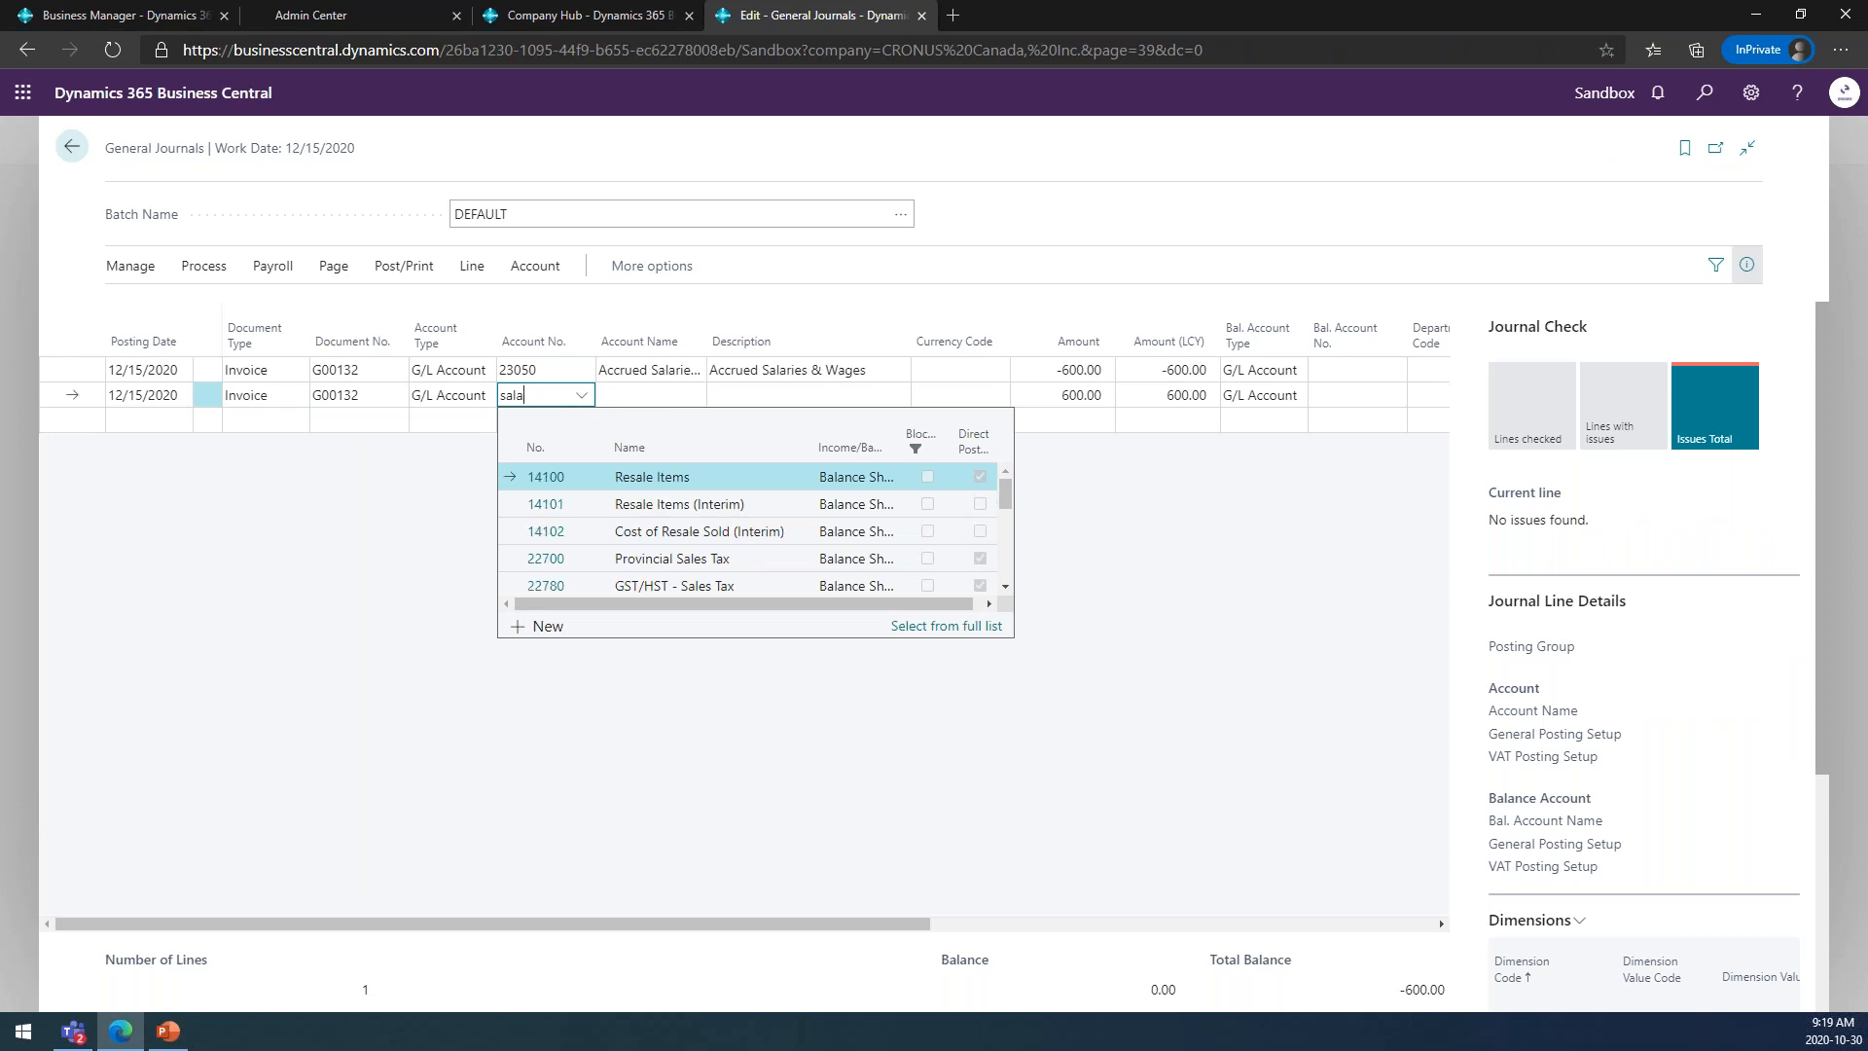
type("sala")
left_click(651, 508)
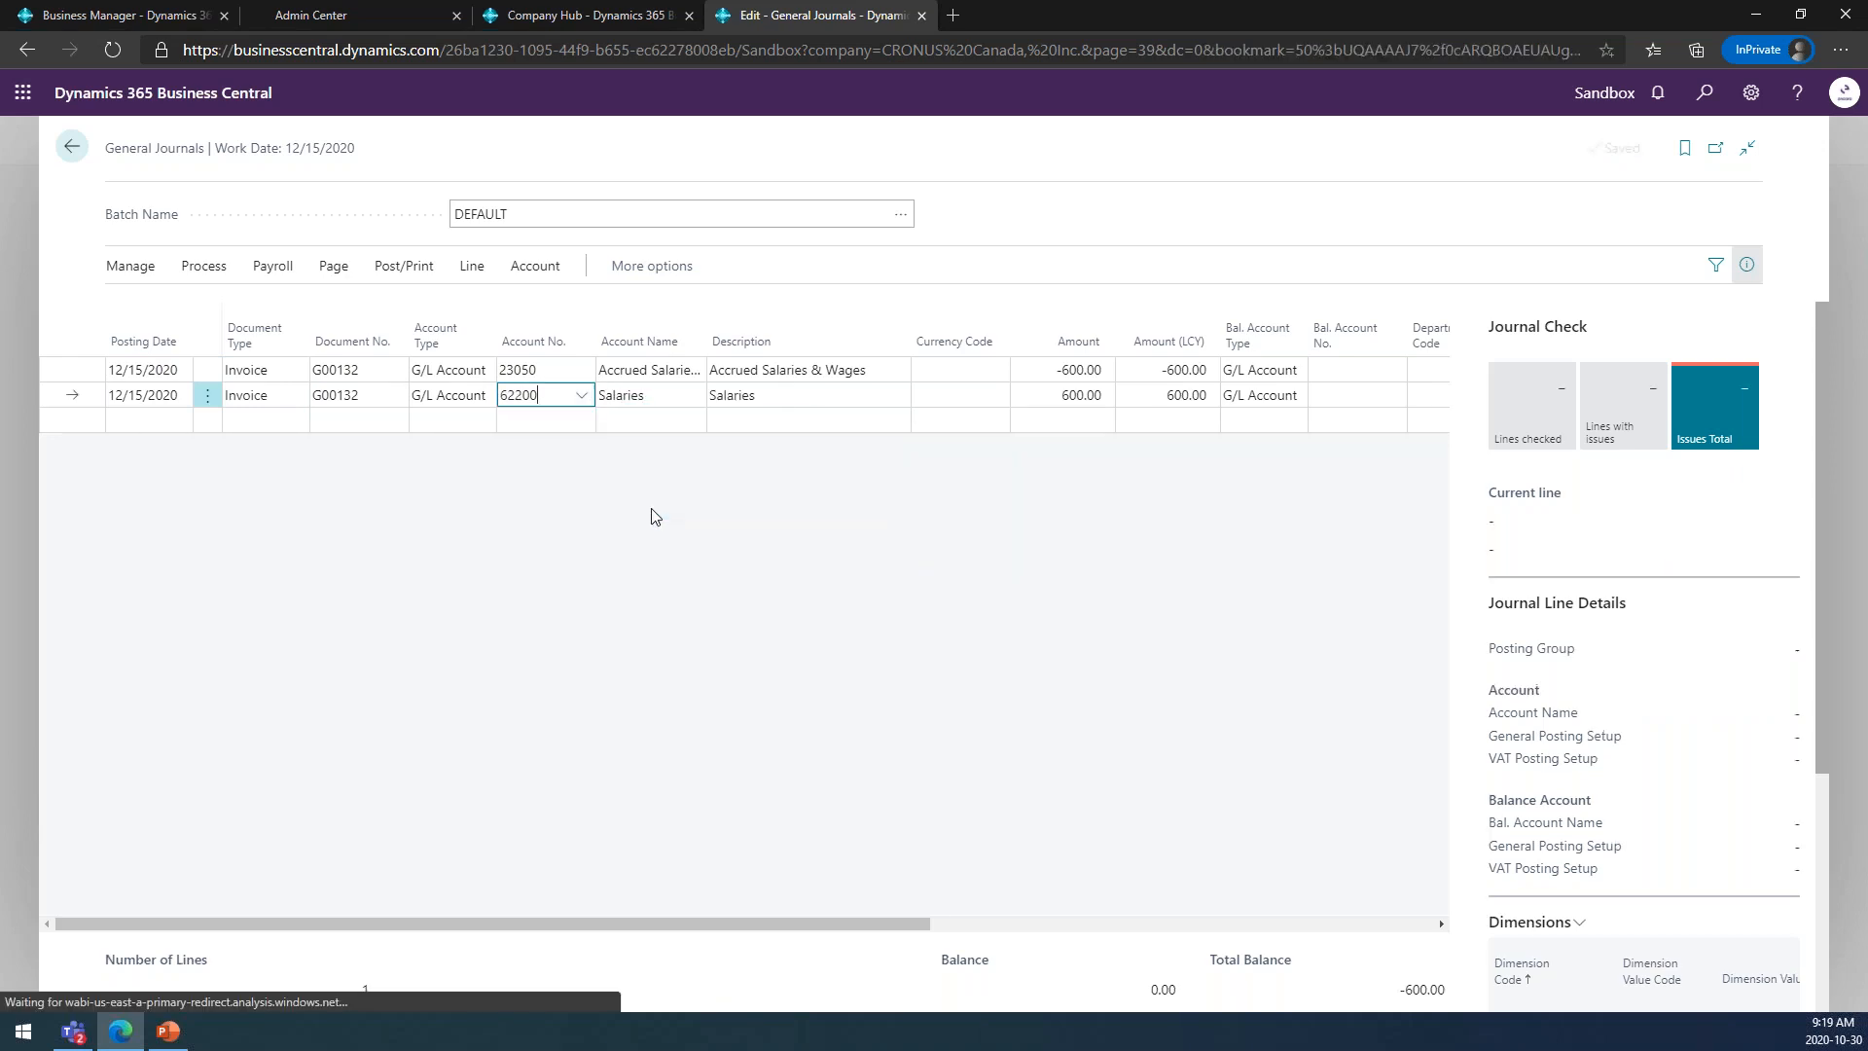
left_click(1047, 397)
type("500")
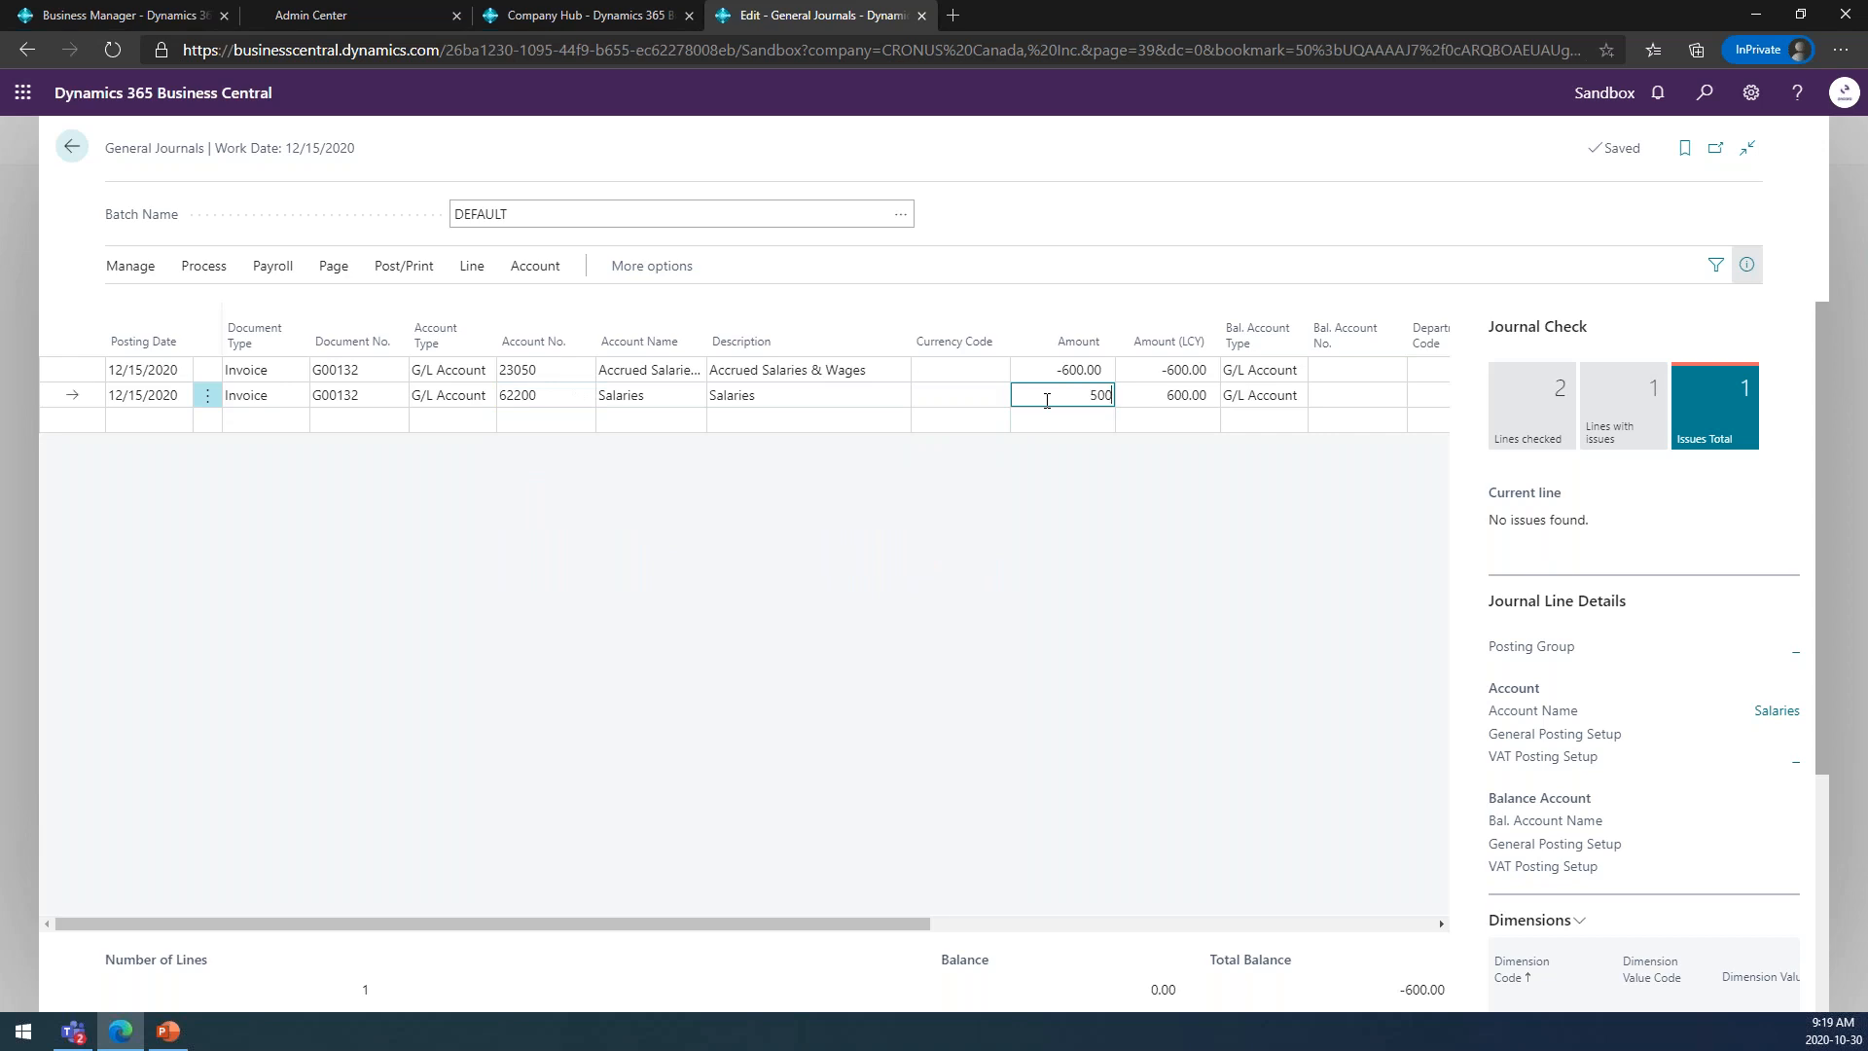
key("Tab")
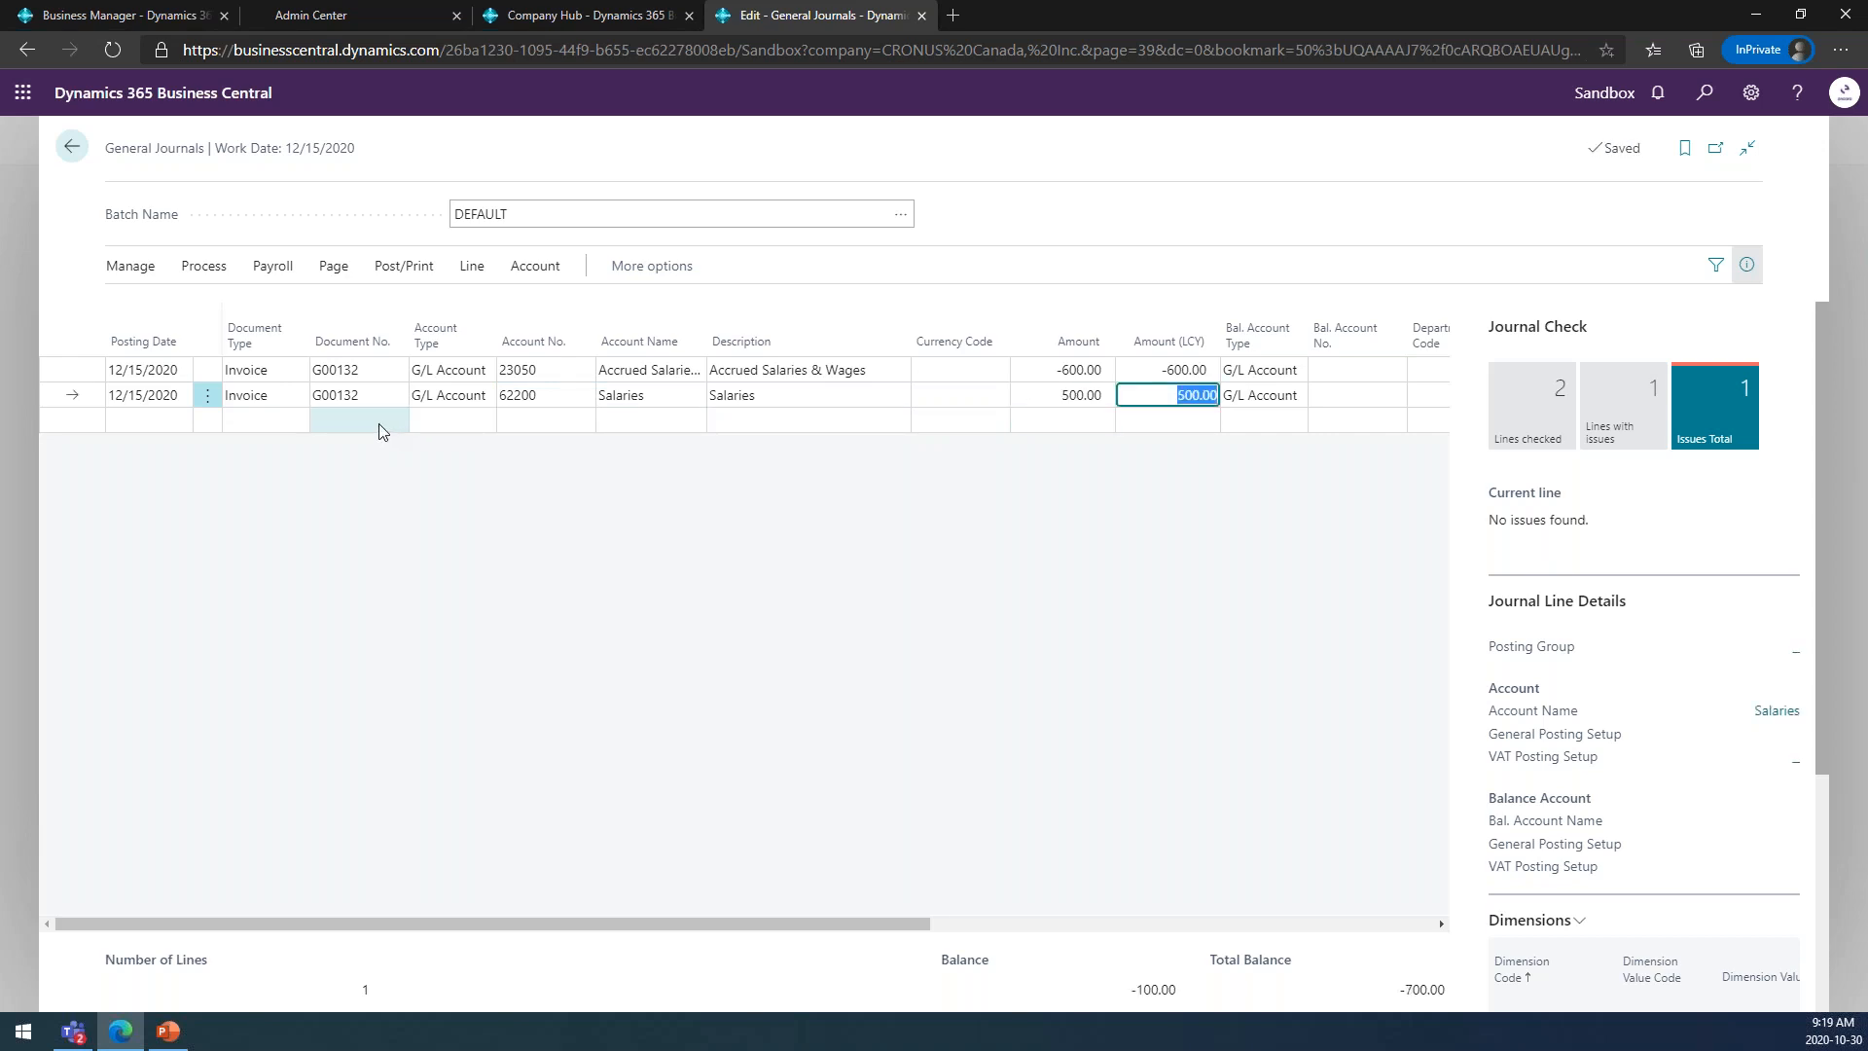
Add a third line to the journal for G/L account 62100 Wages.
left_click(379, 432)
left_click(560, 420)
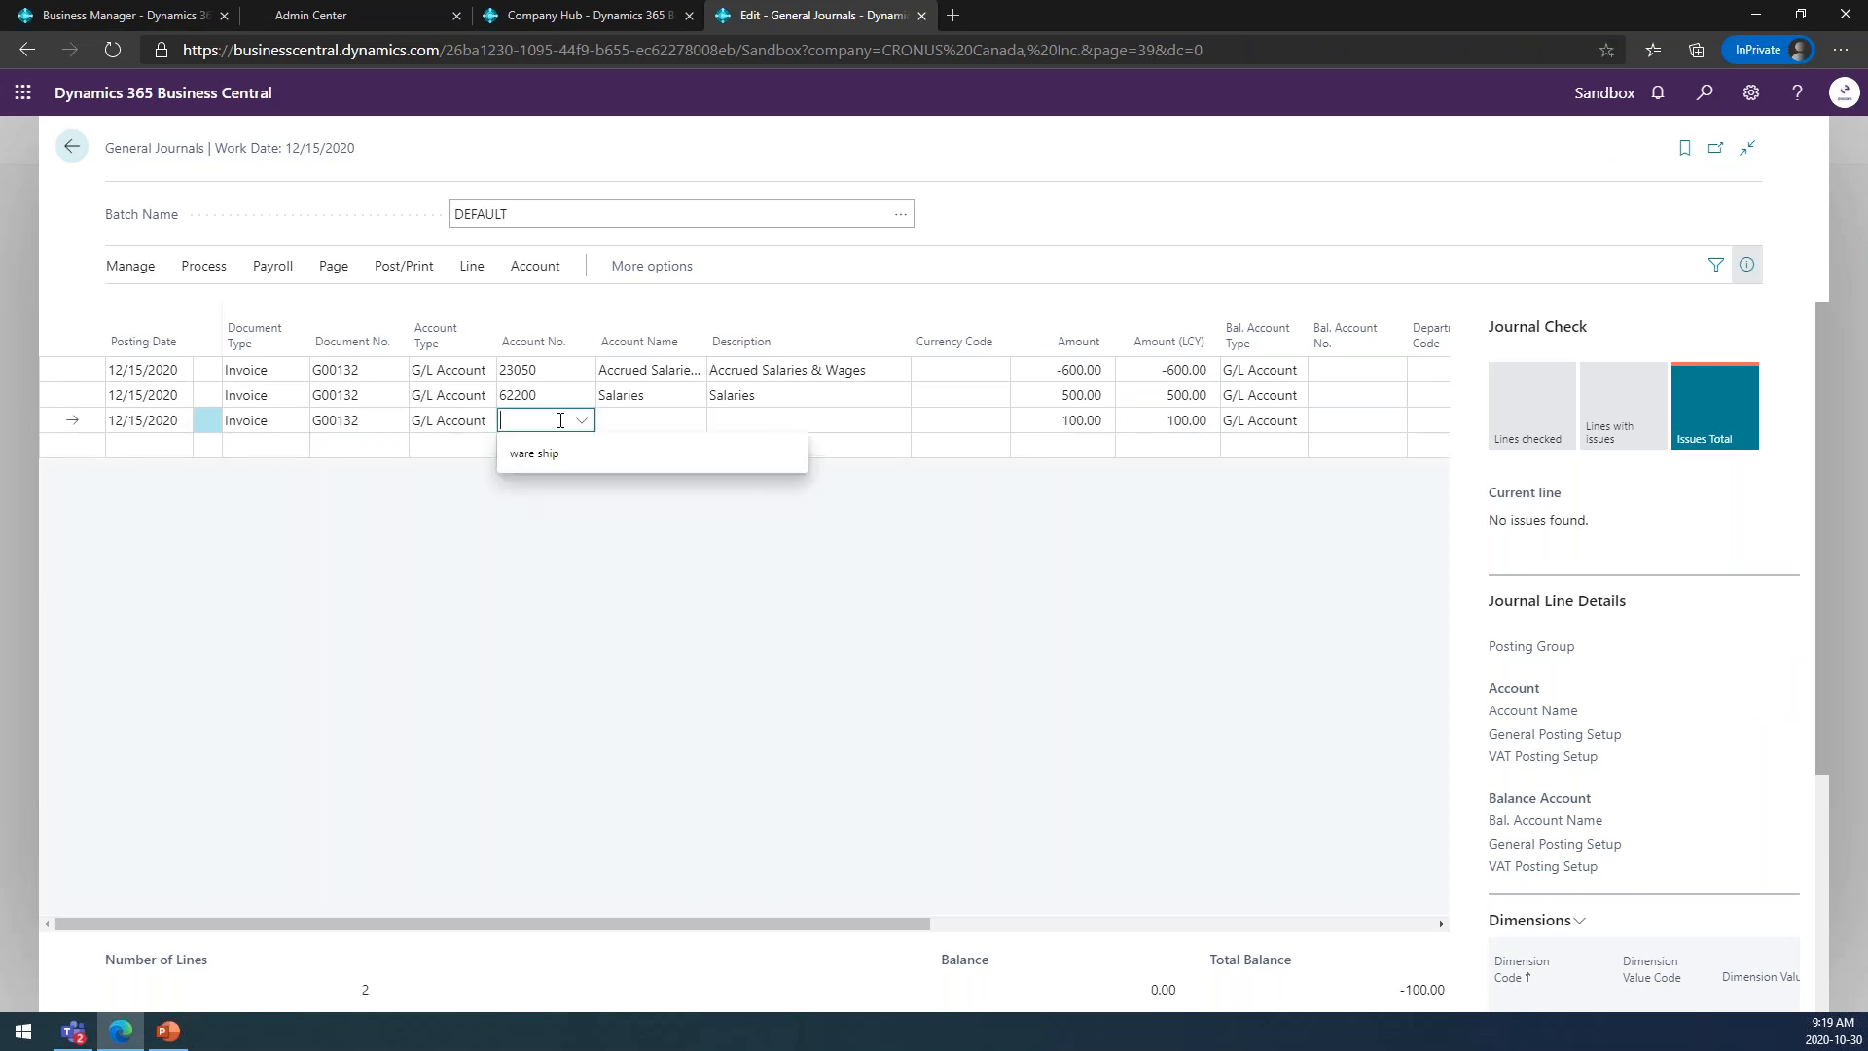
type("wages")
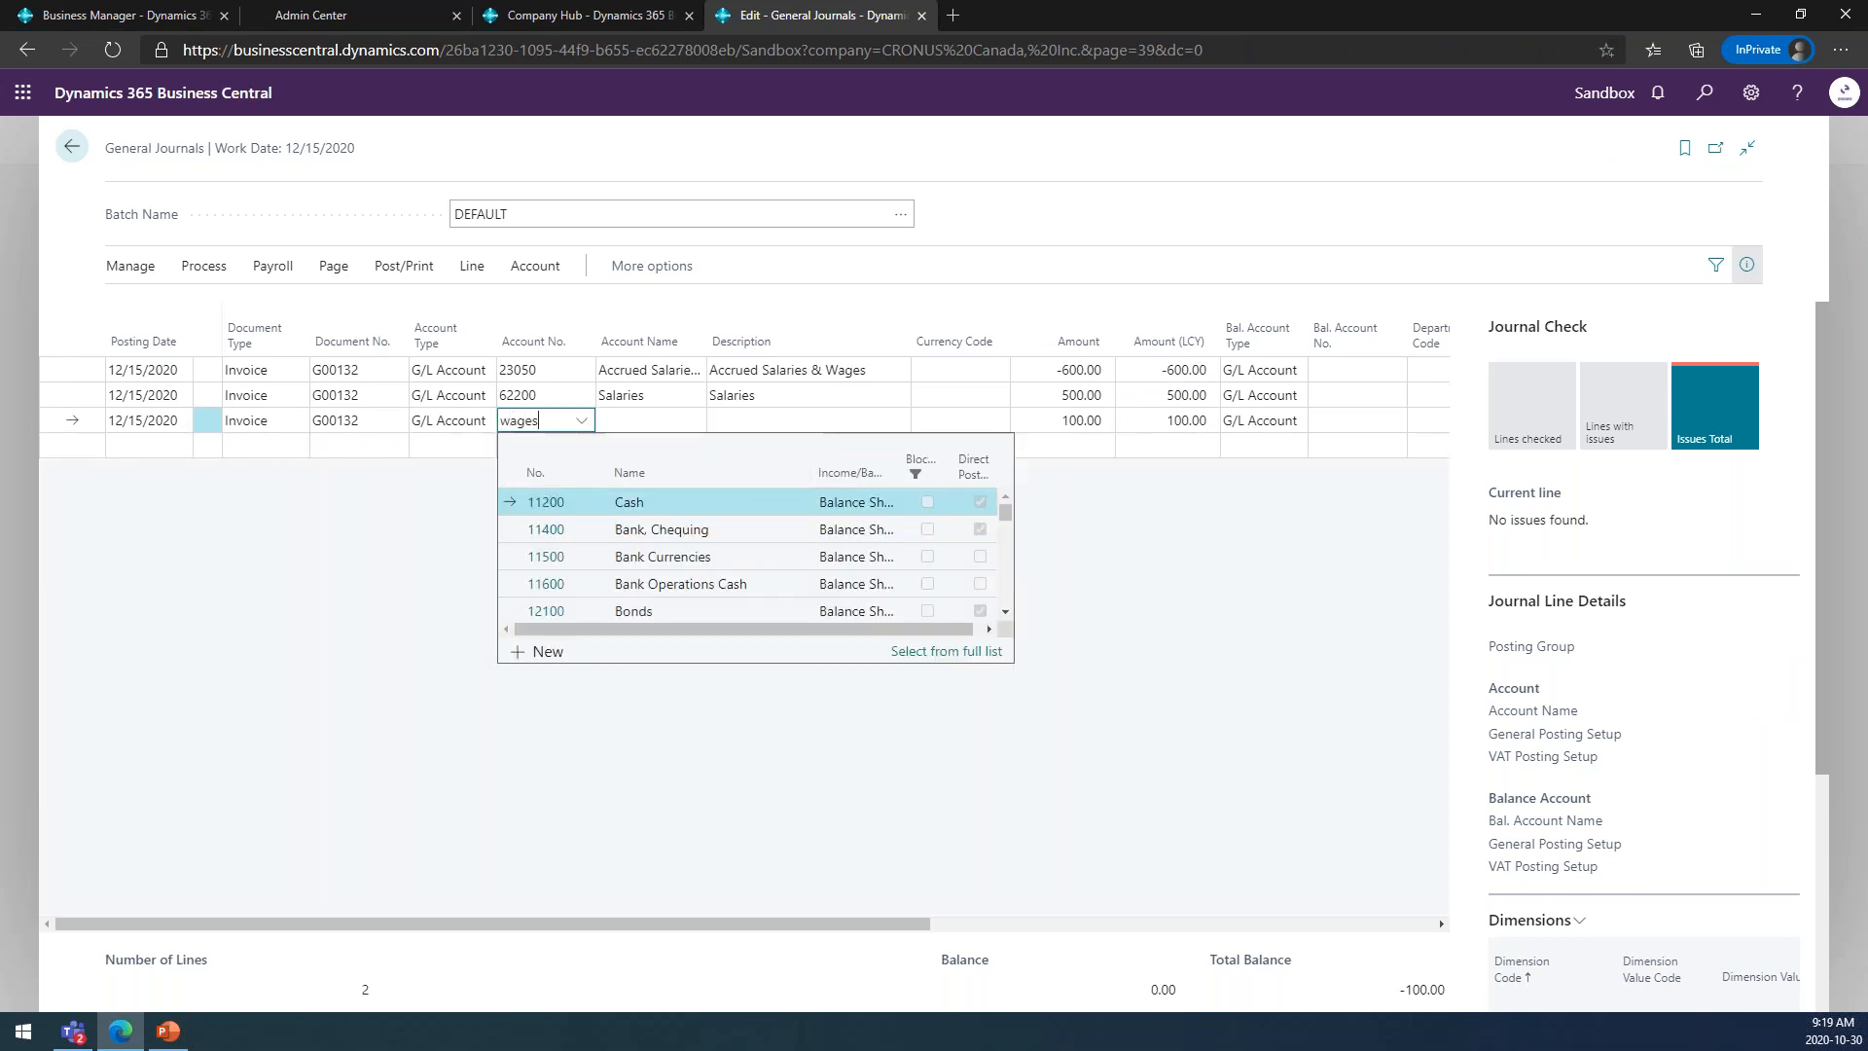
left_click(630, 538)
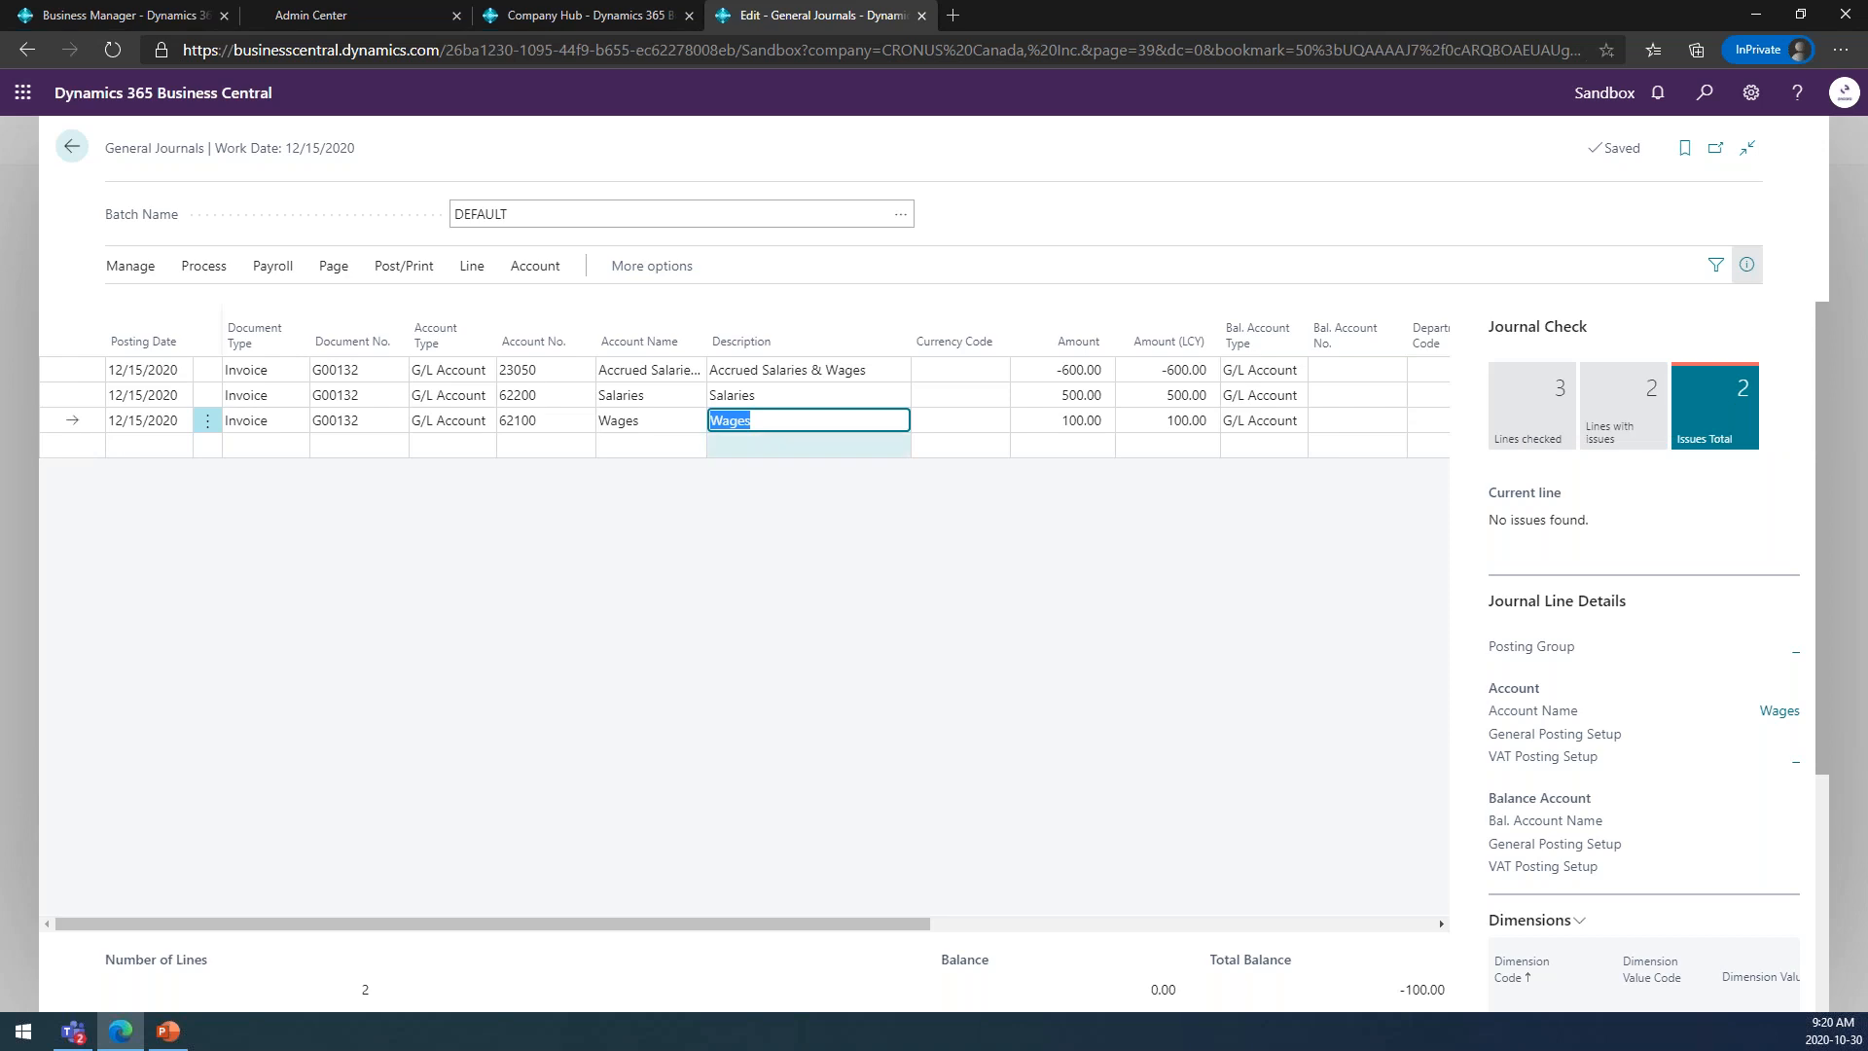
Review the error messages behind the journal check's total issues, and the current issues of the Salaries line.
left_click(1702, 427)
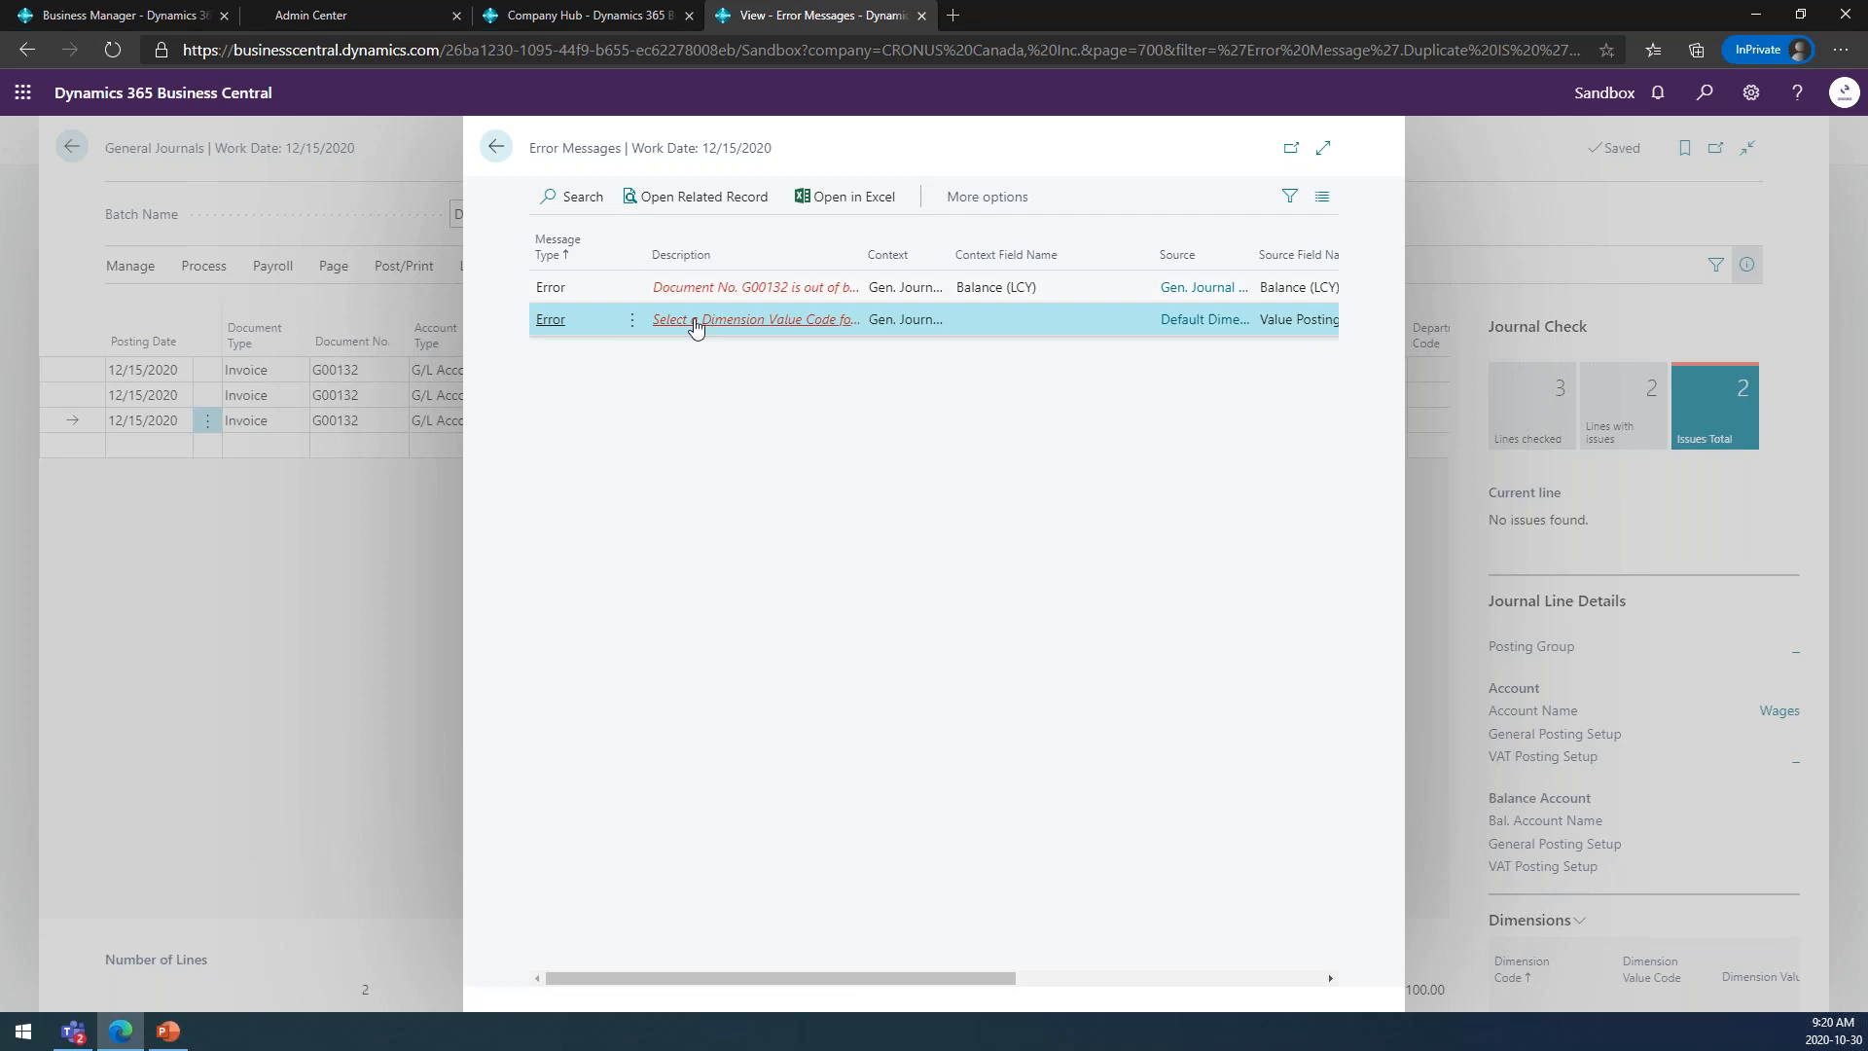
left_click(496, 148)
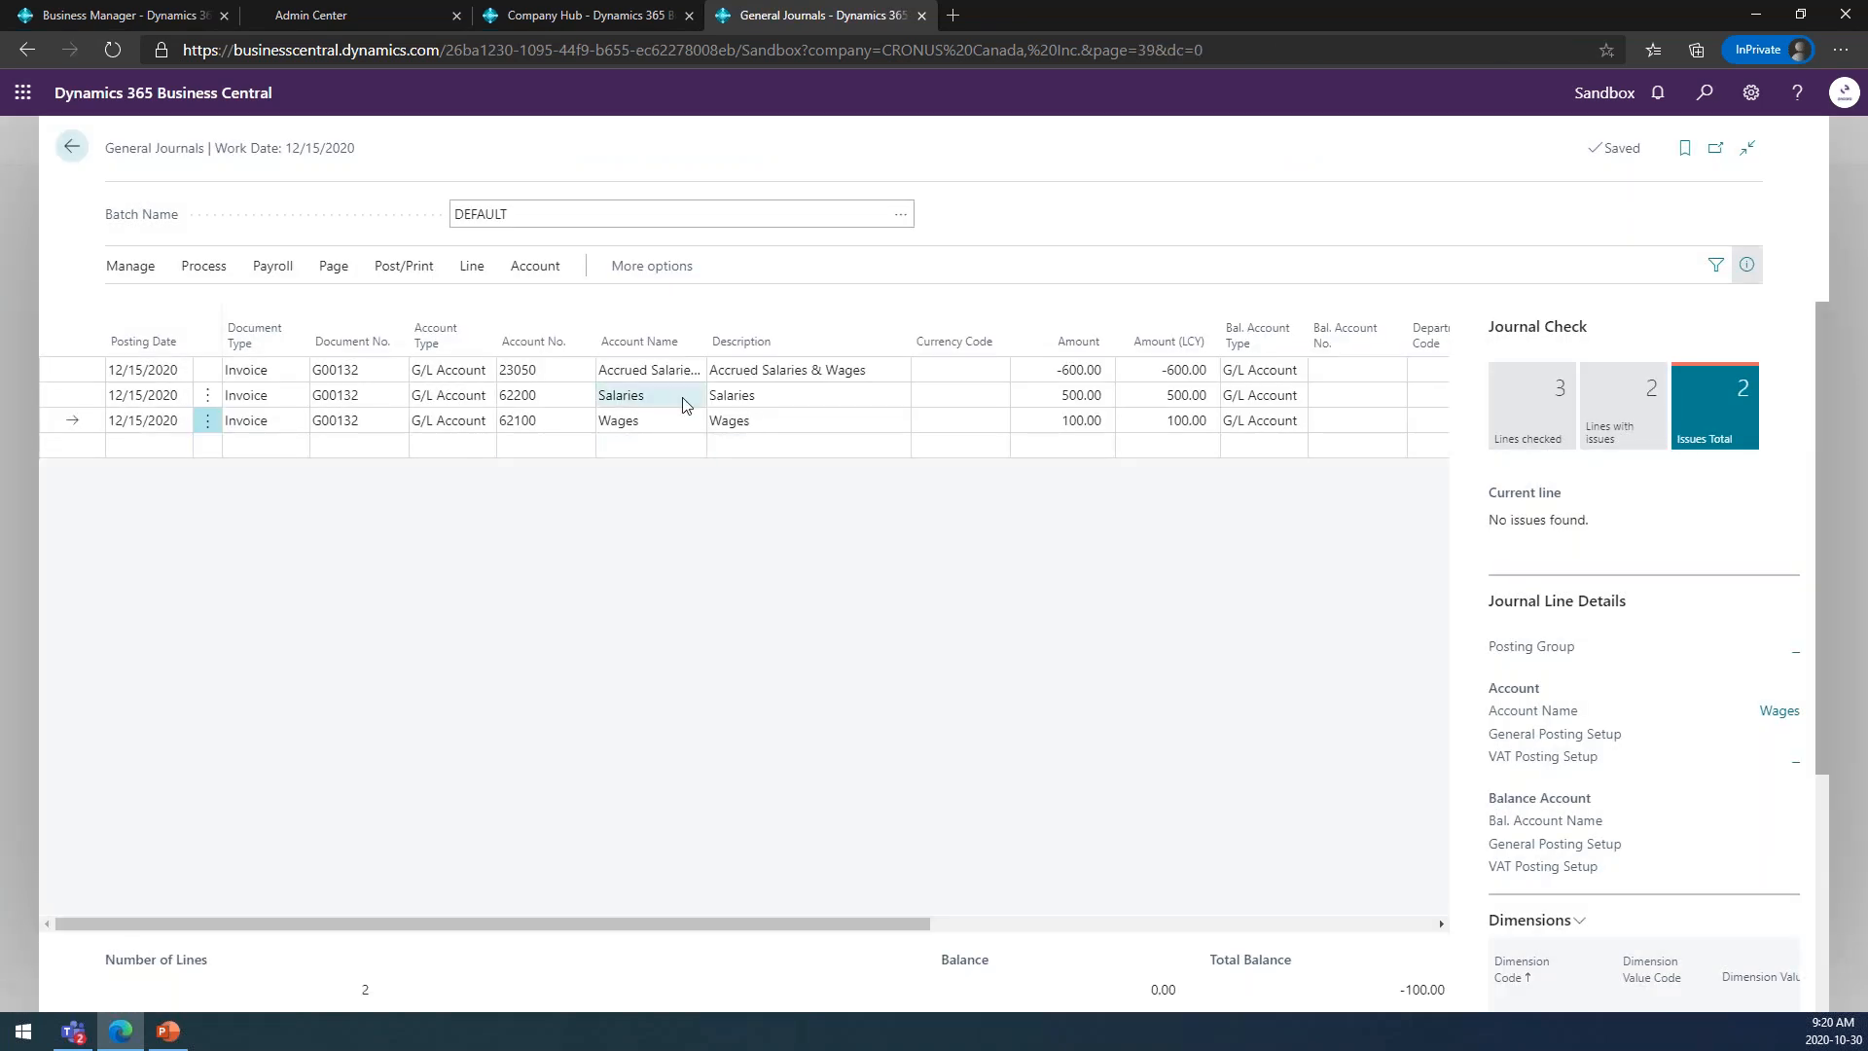
left_click(683, 404)
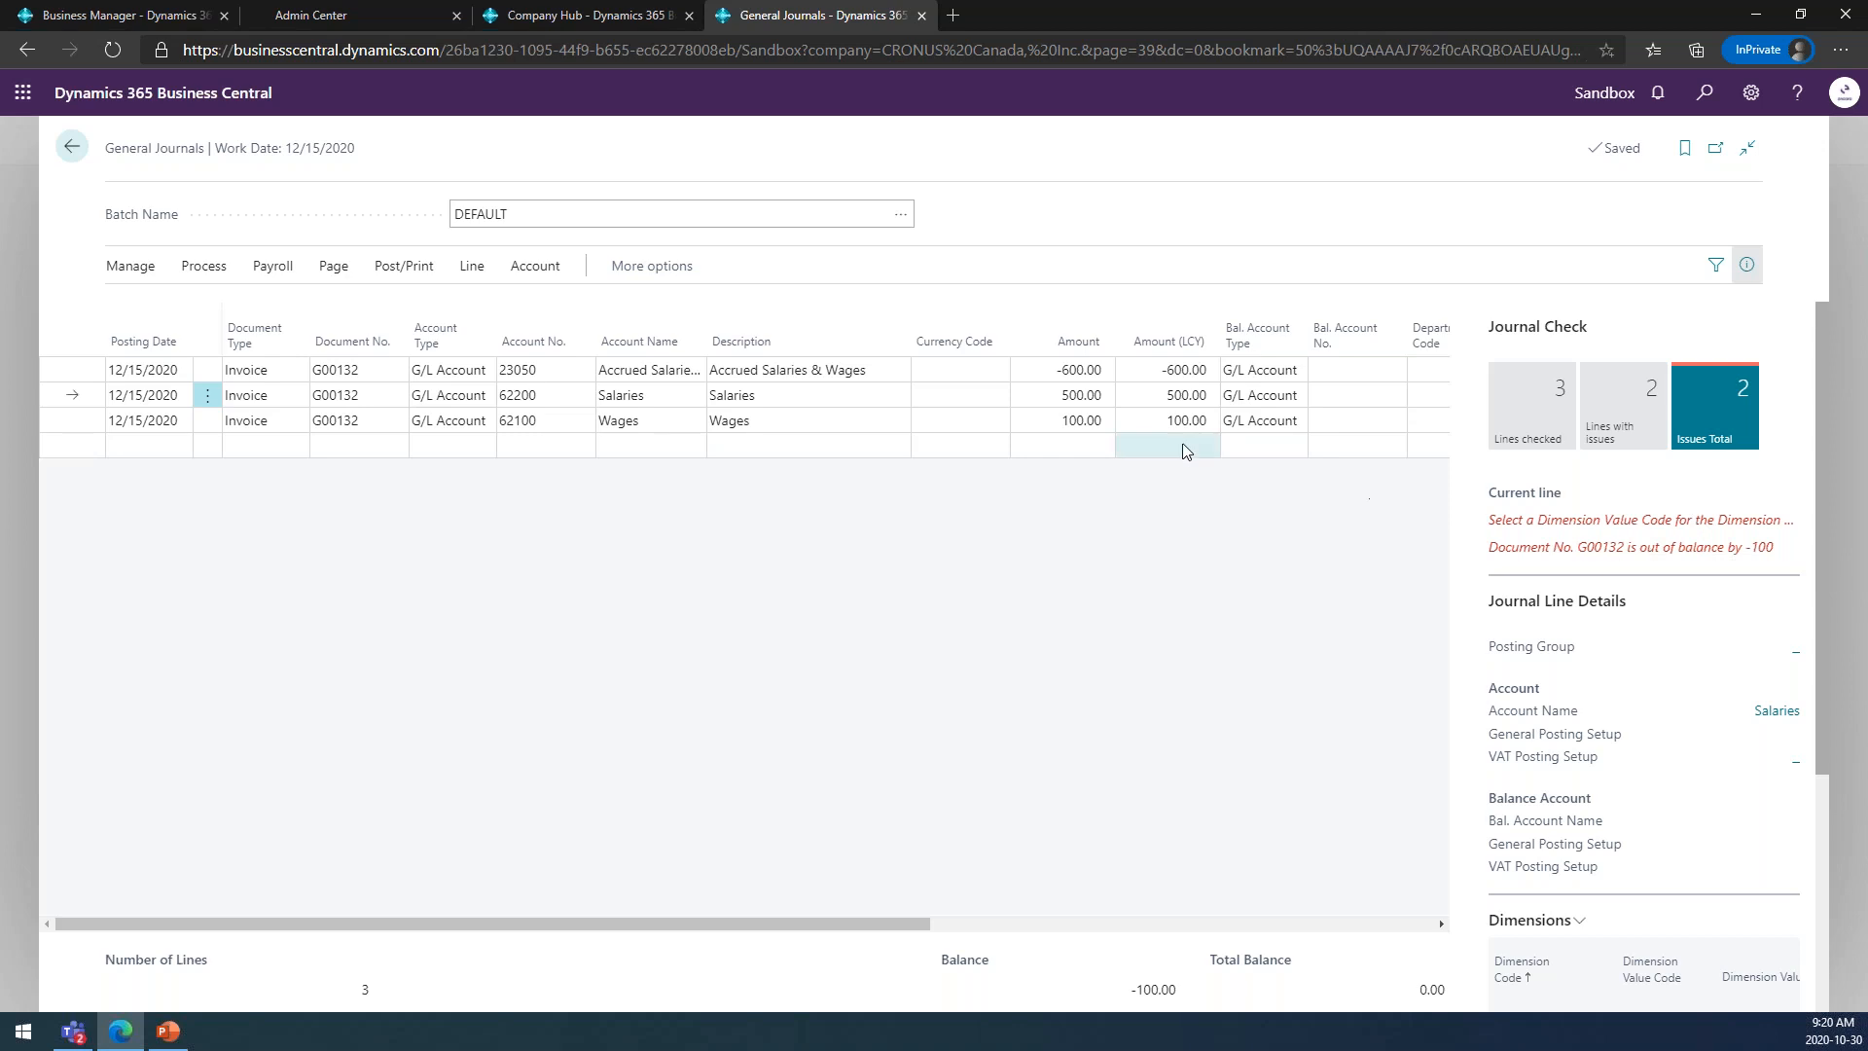
Set the department code of the Salaries line to ADM.
left_click(1033, 402)
key("Tab")
key("Tab")
key("Tab")
key("Tab")
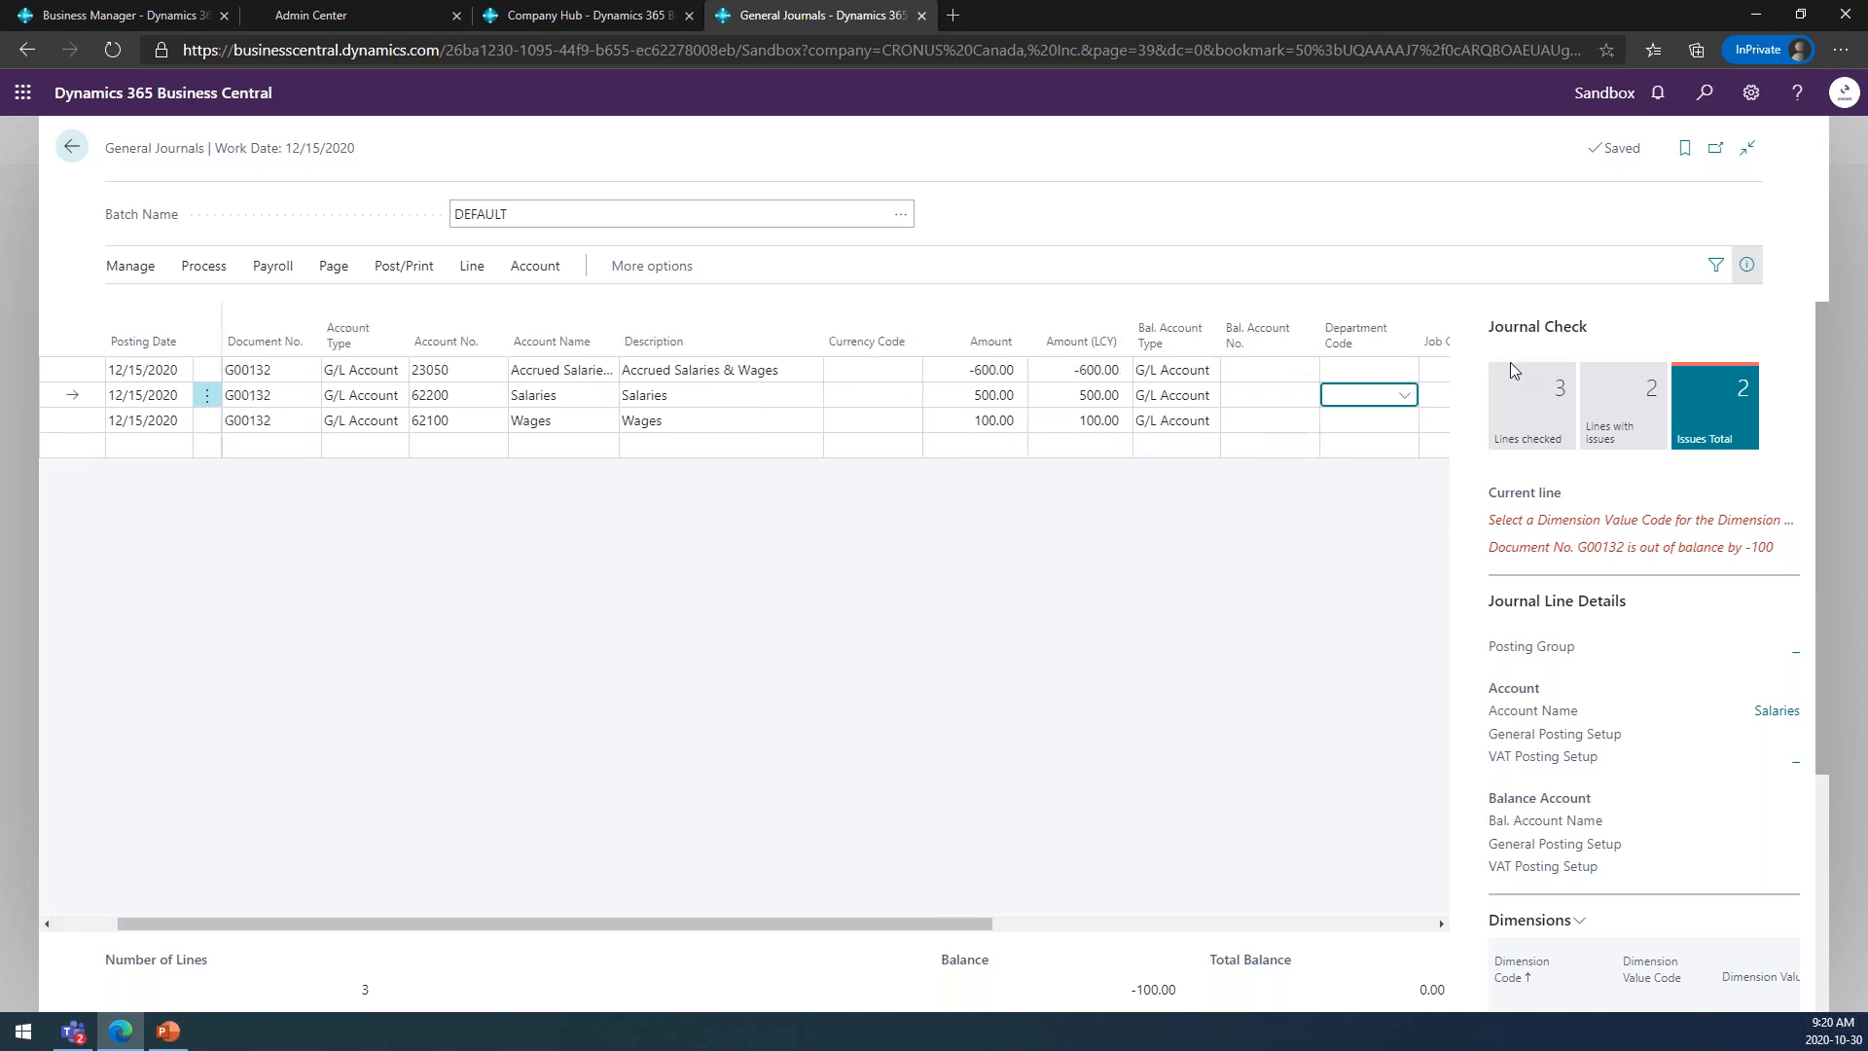
left_click(1403, 395)
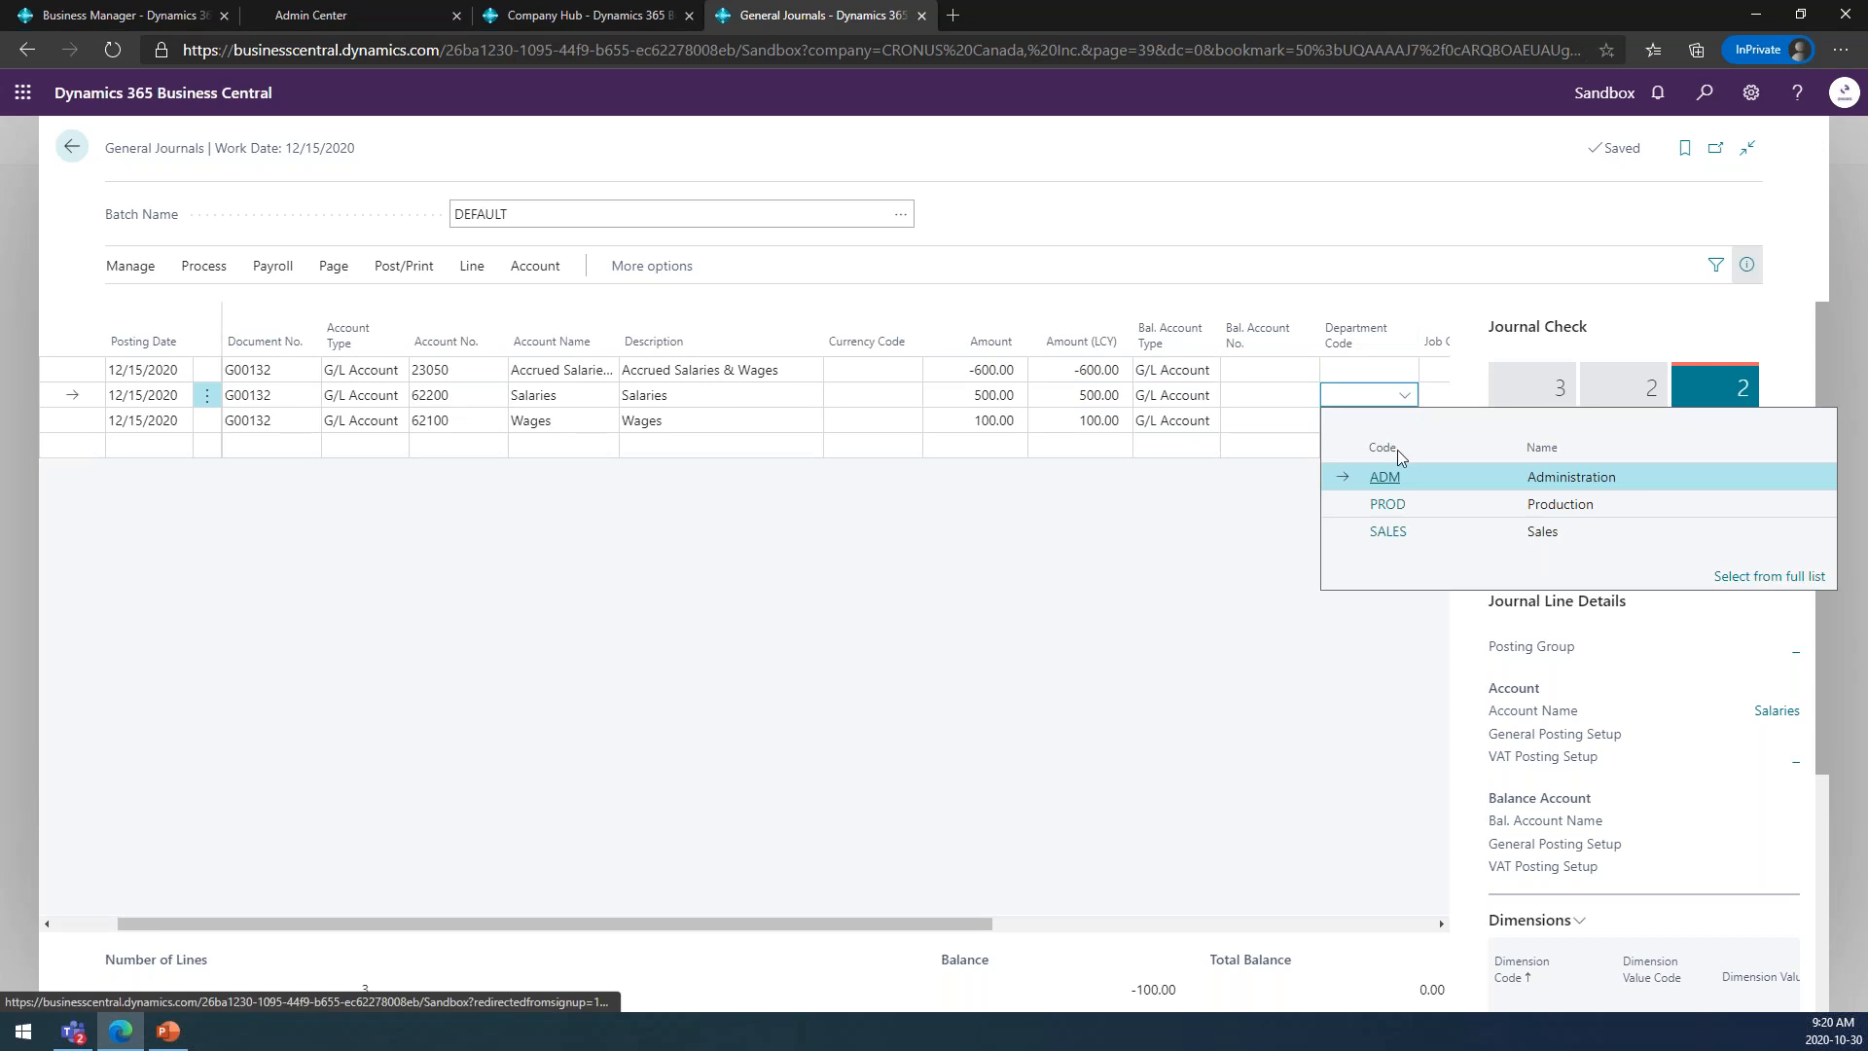
left_click(1393, 476)
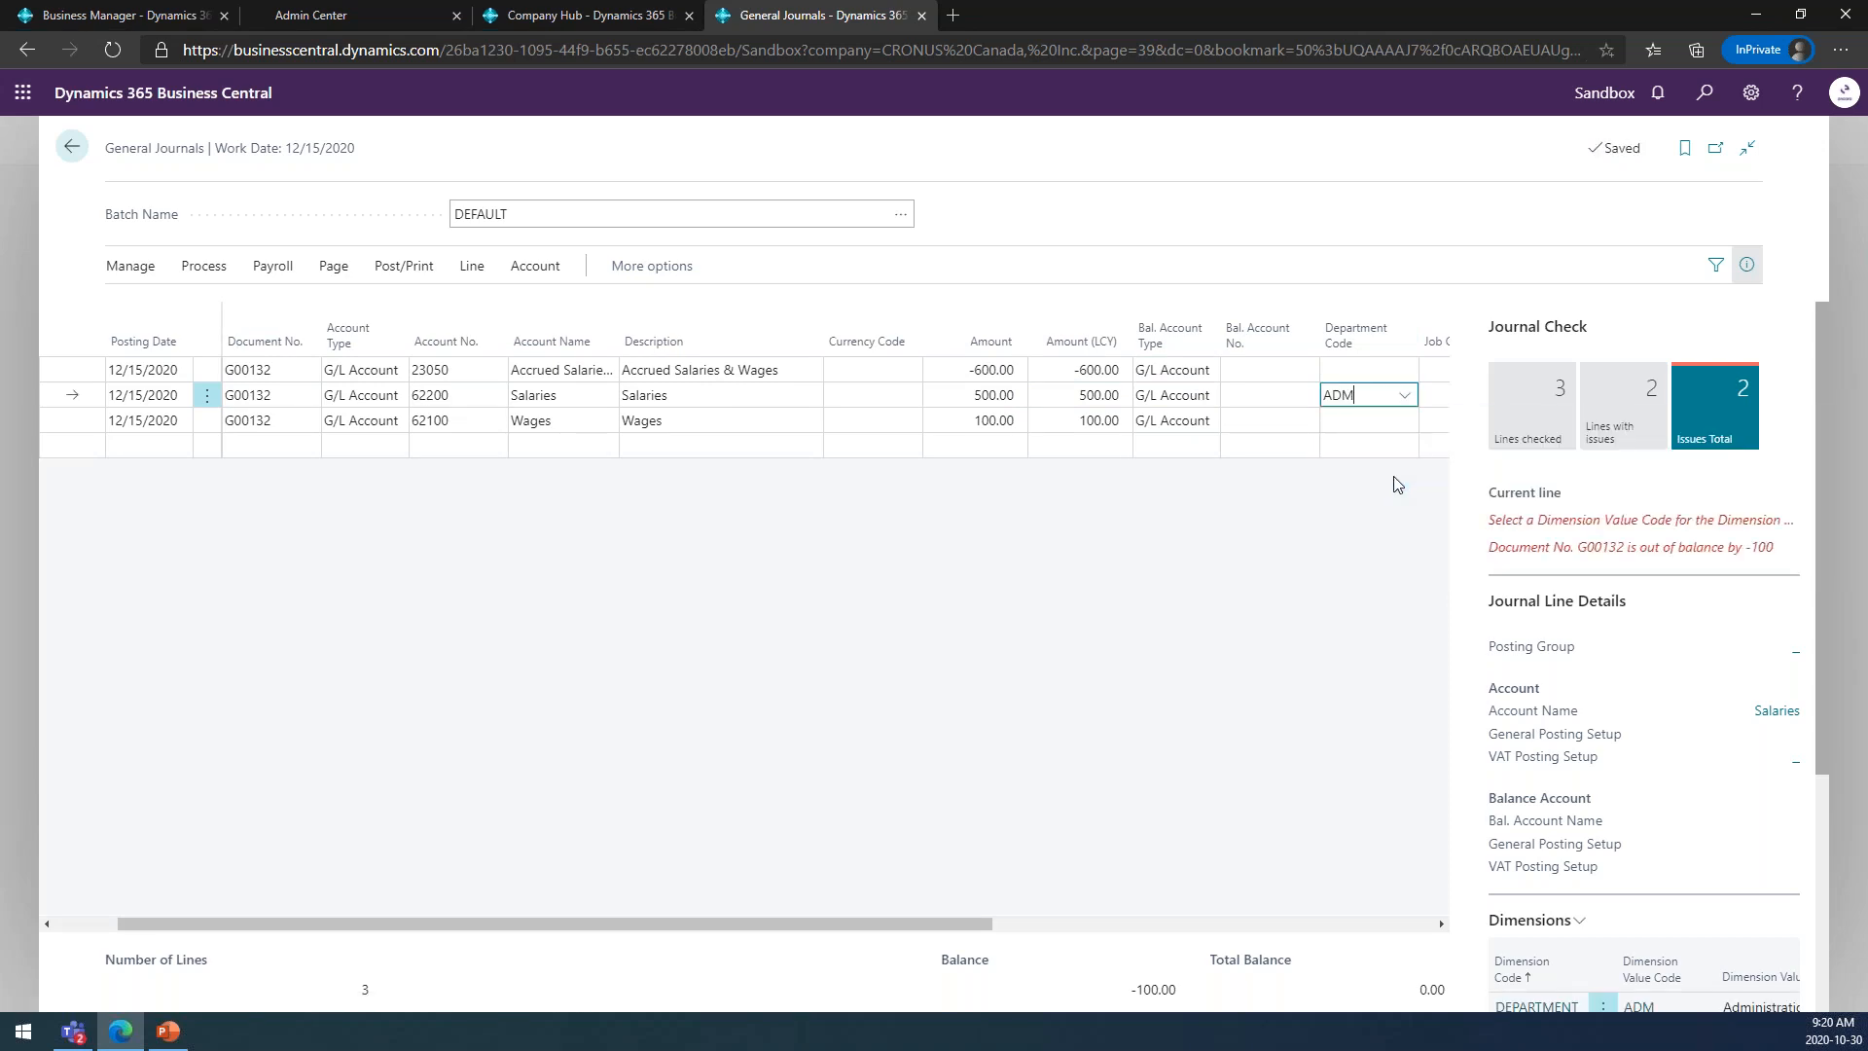
Assign the ADM department code to the Wages line.
left_click(1352, 429)
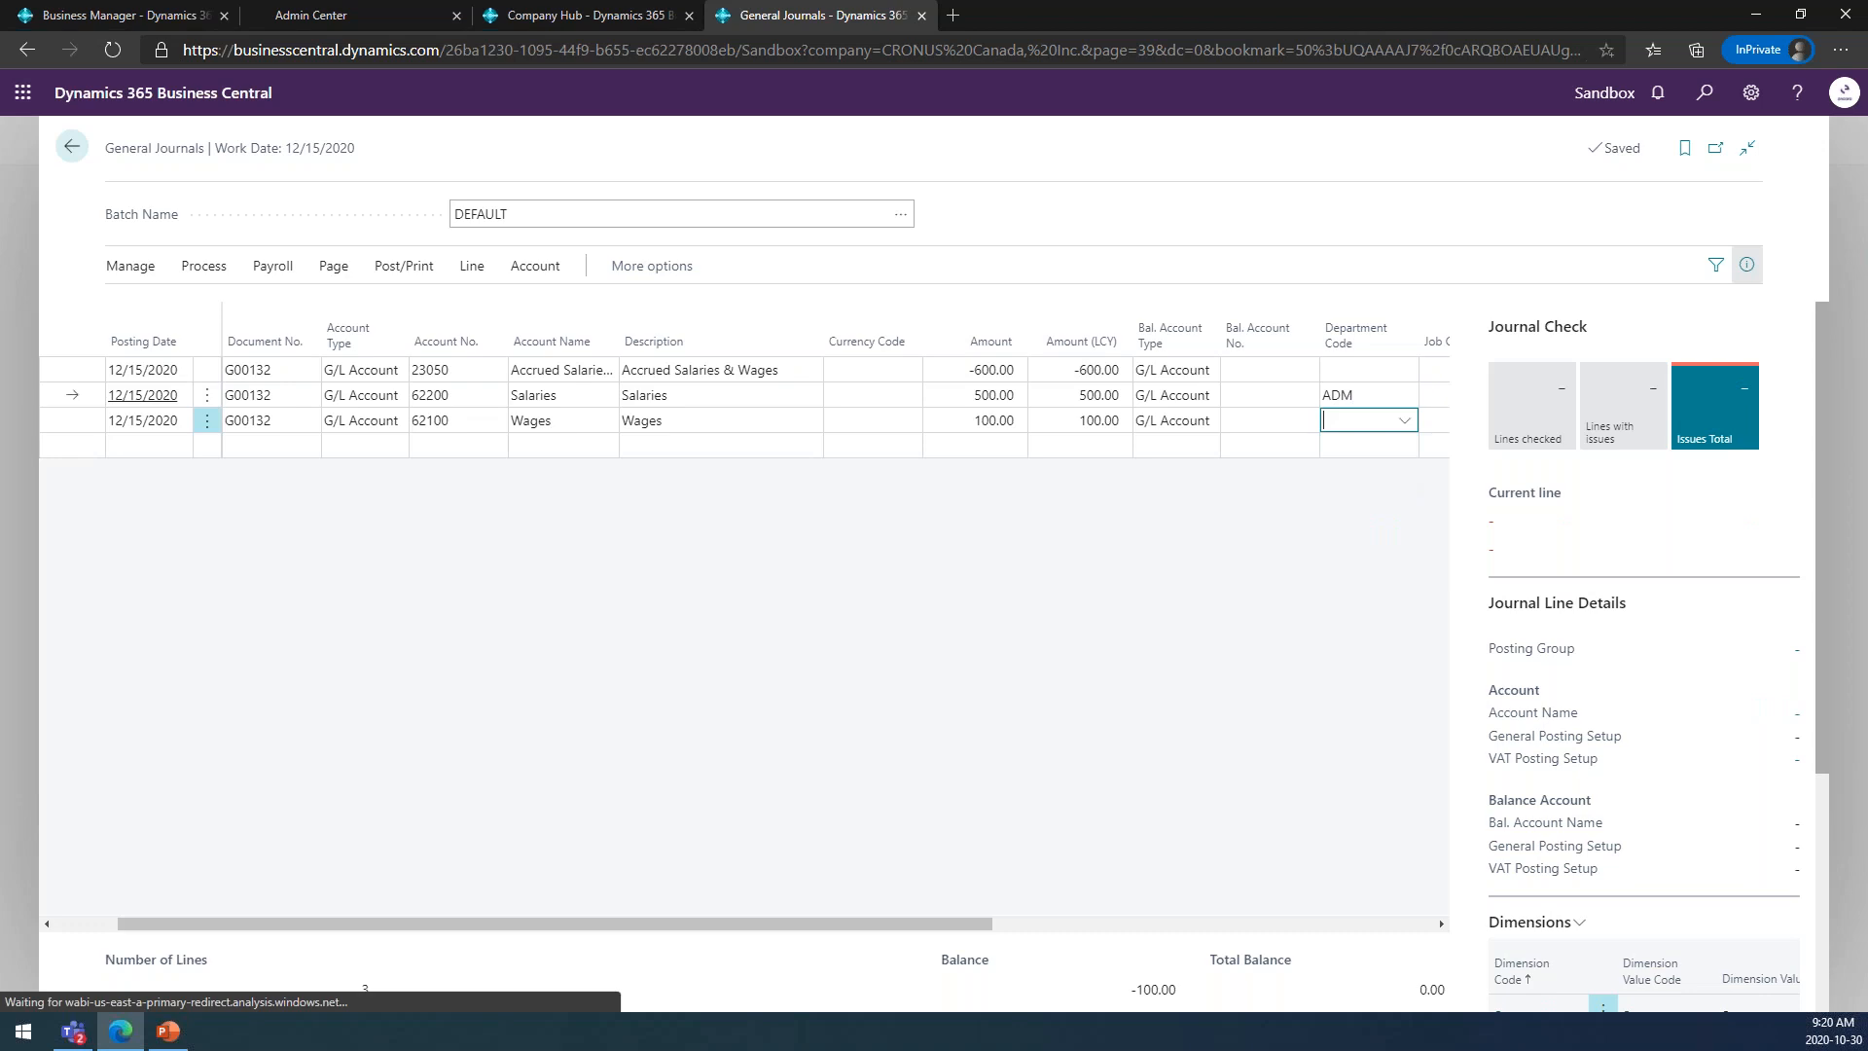
left_click(1404, 420)
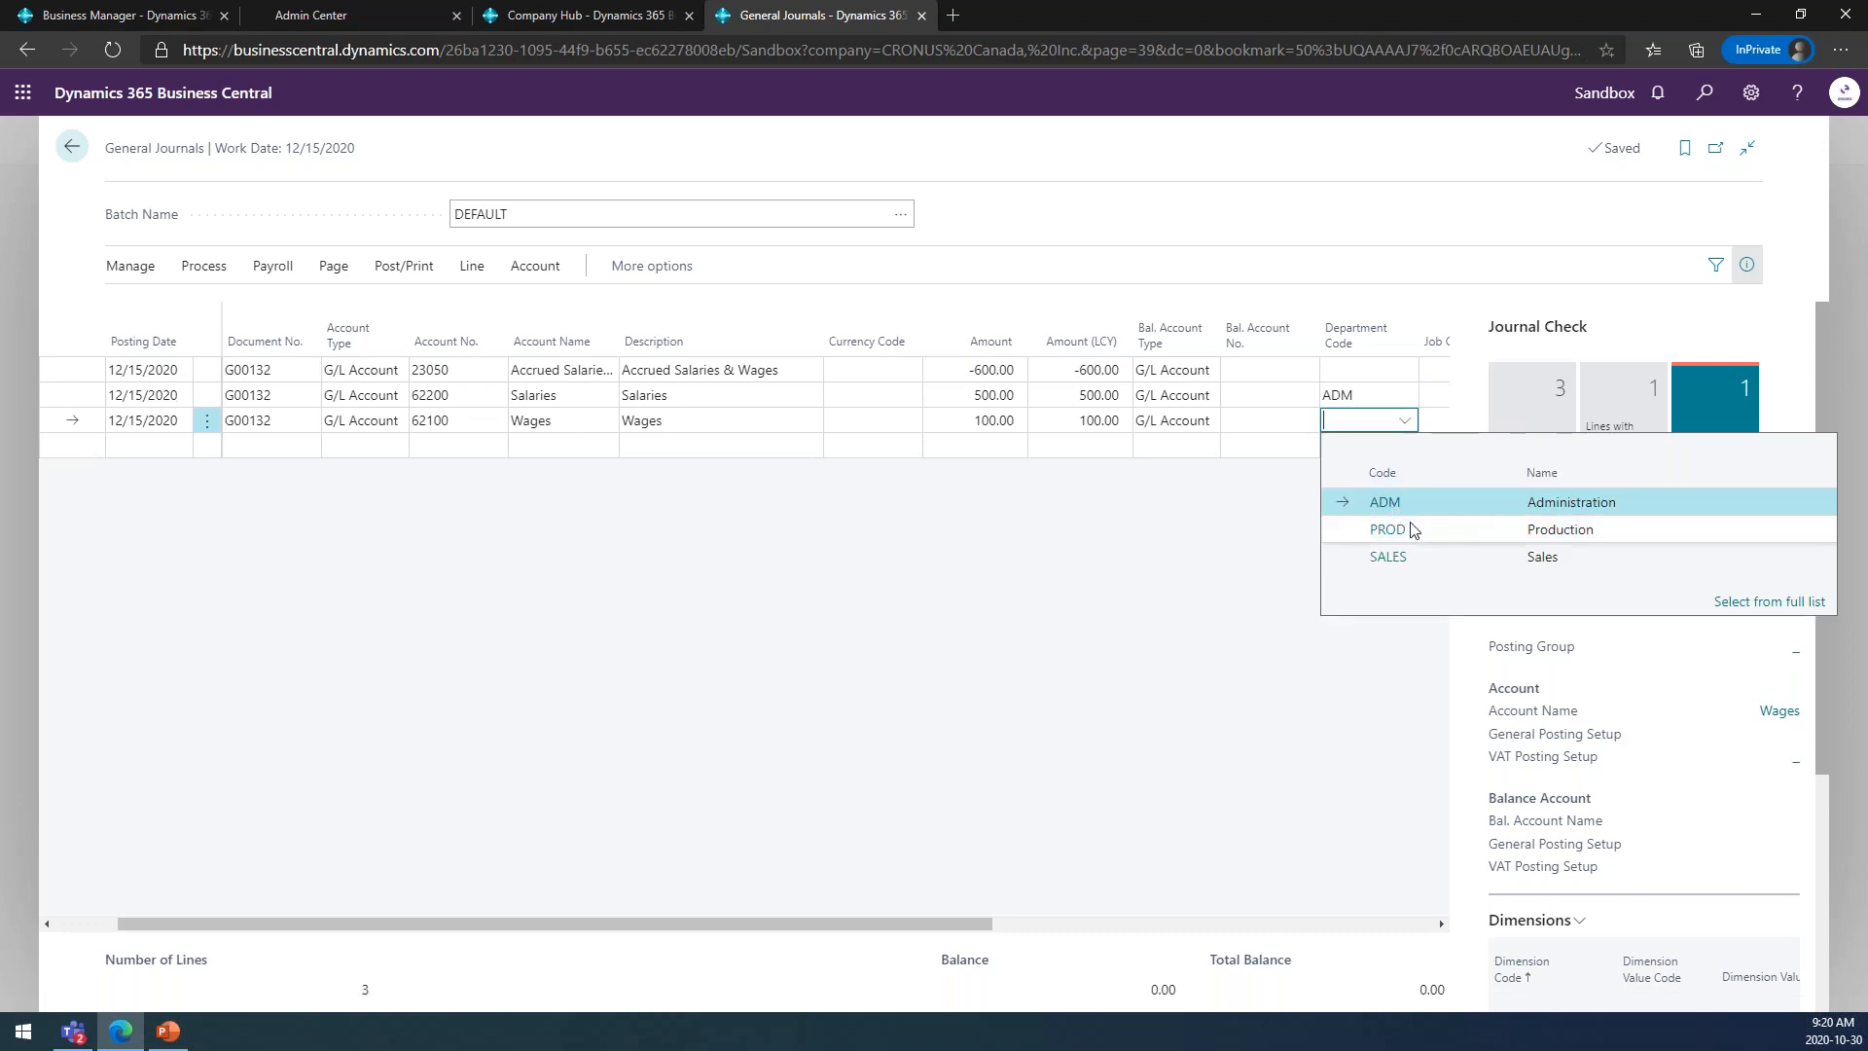
left_click(1451, 500)
left_click(1382, 397)
left_click(1384, 423)
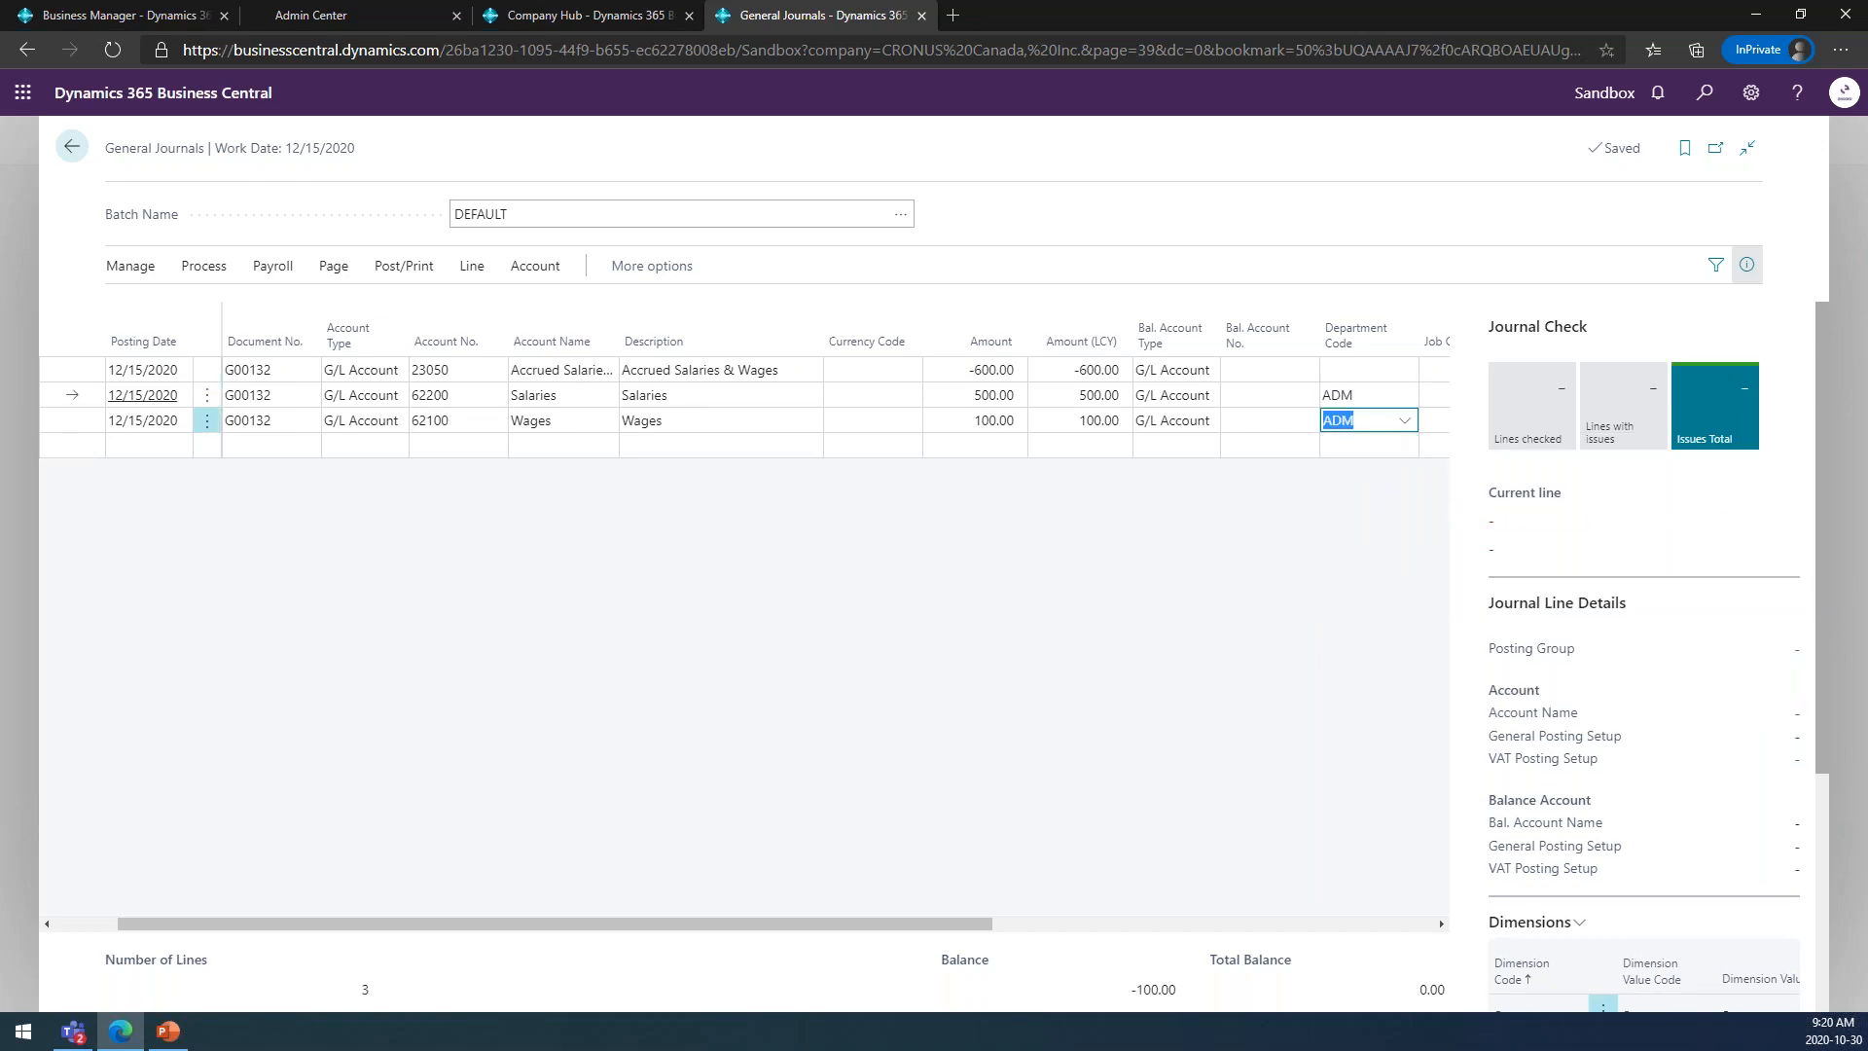
Review the journal check for the Salaries and Wages lines, and hide and restore the journal's FactBox details.
left_click(665, 420)
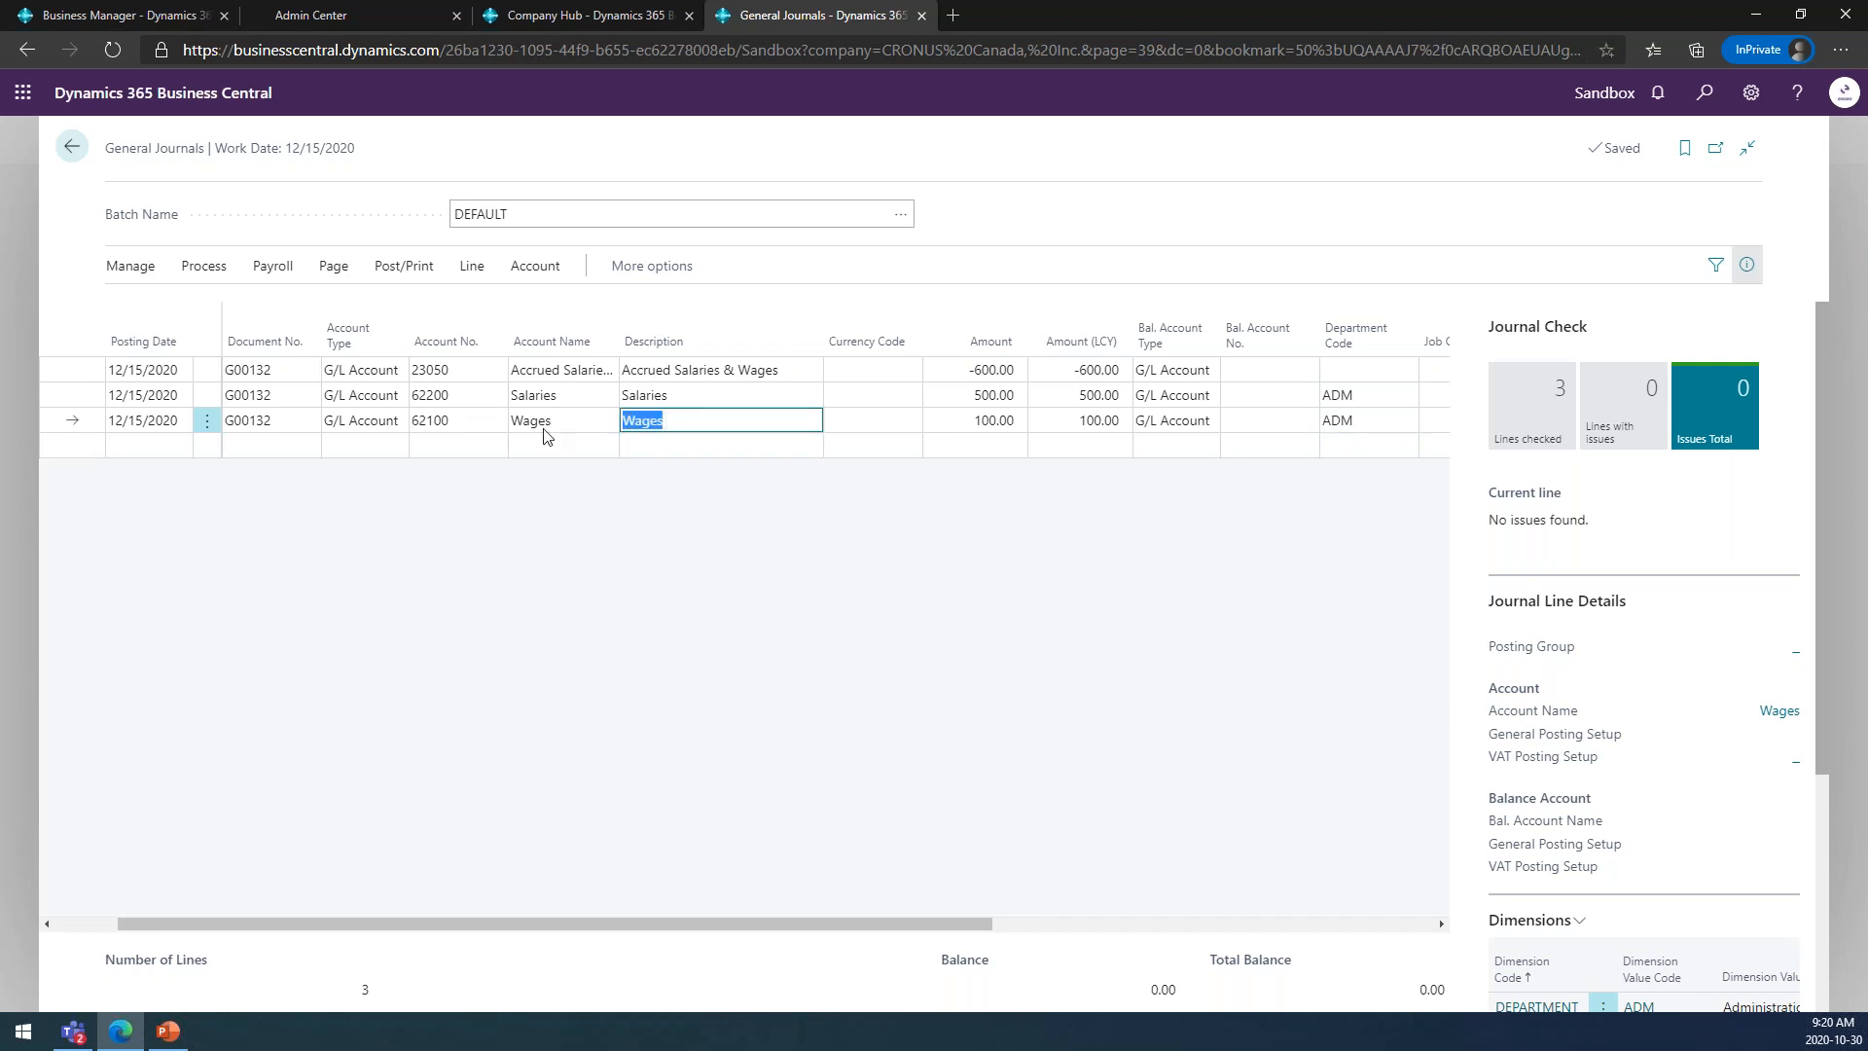
left_click(678, 406)
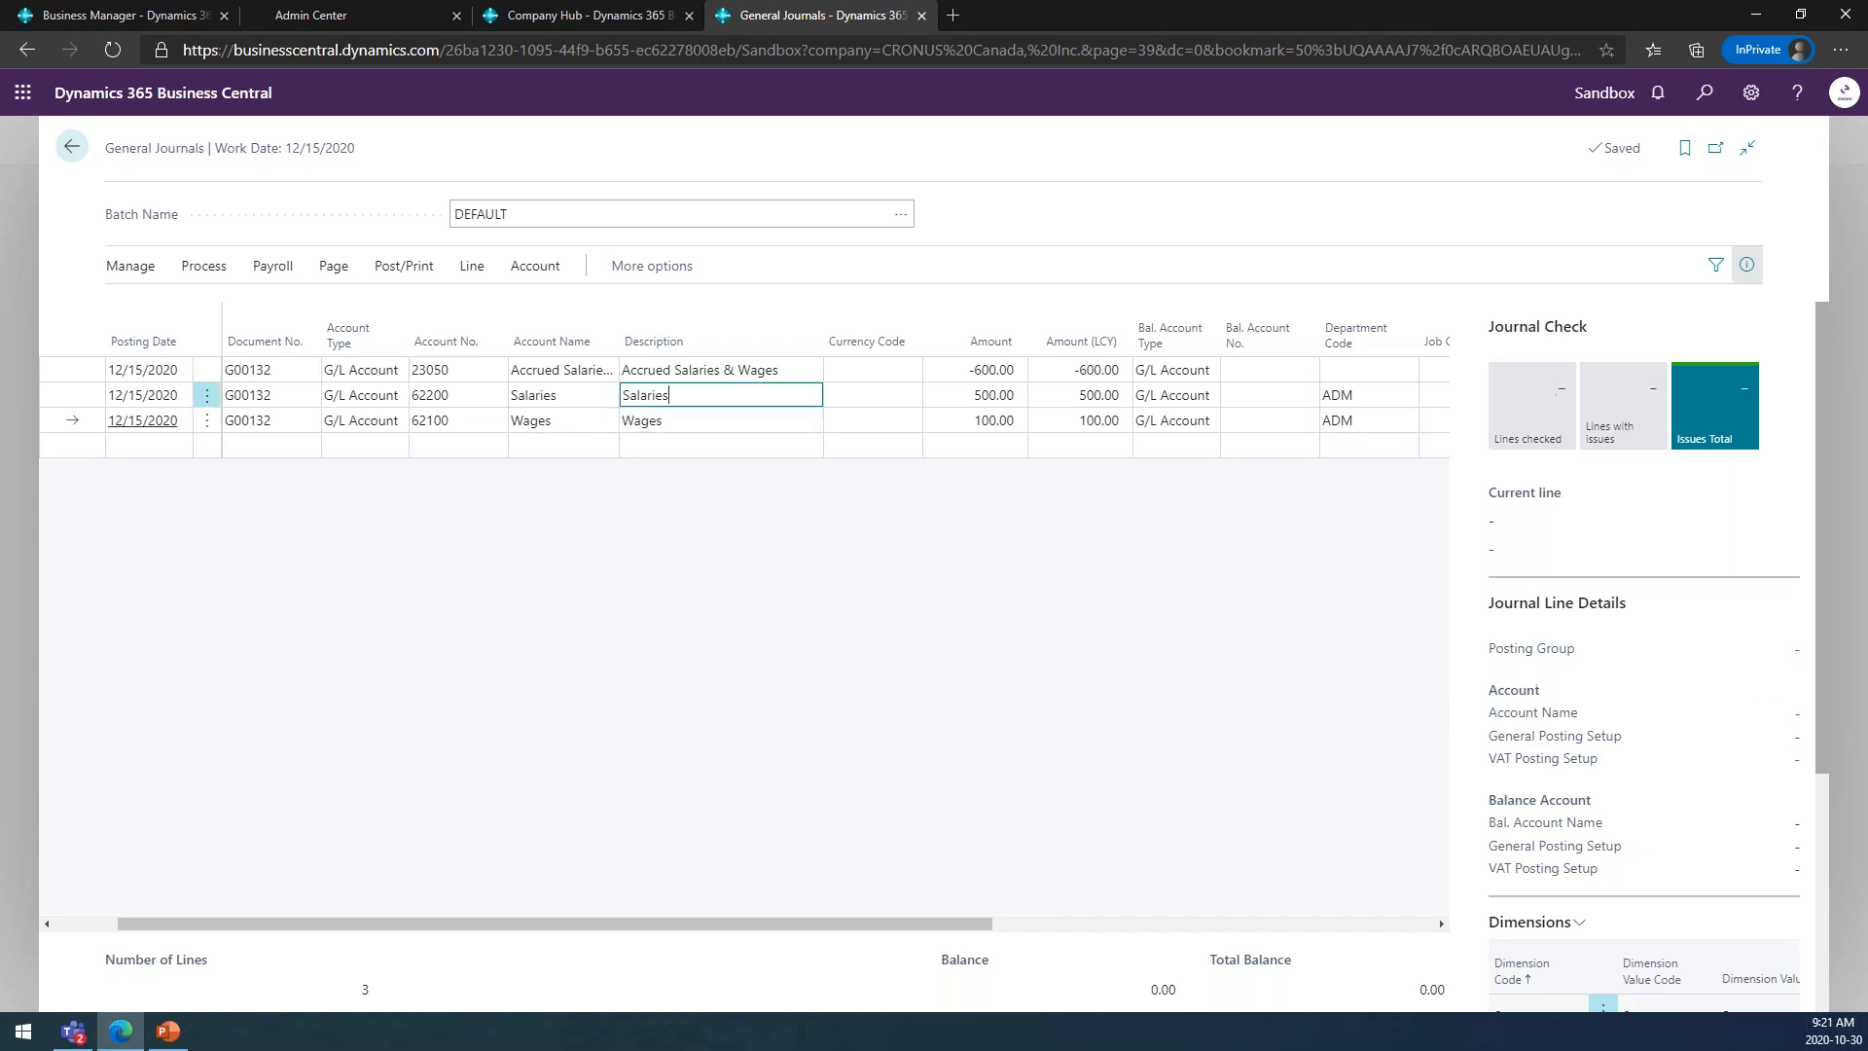
left_click(675, 420)
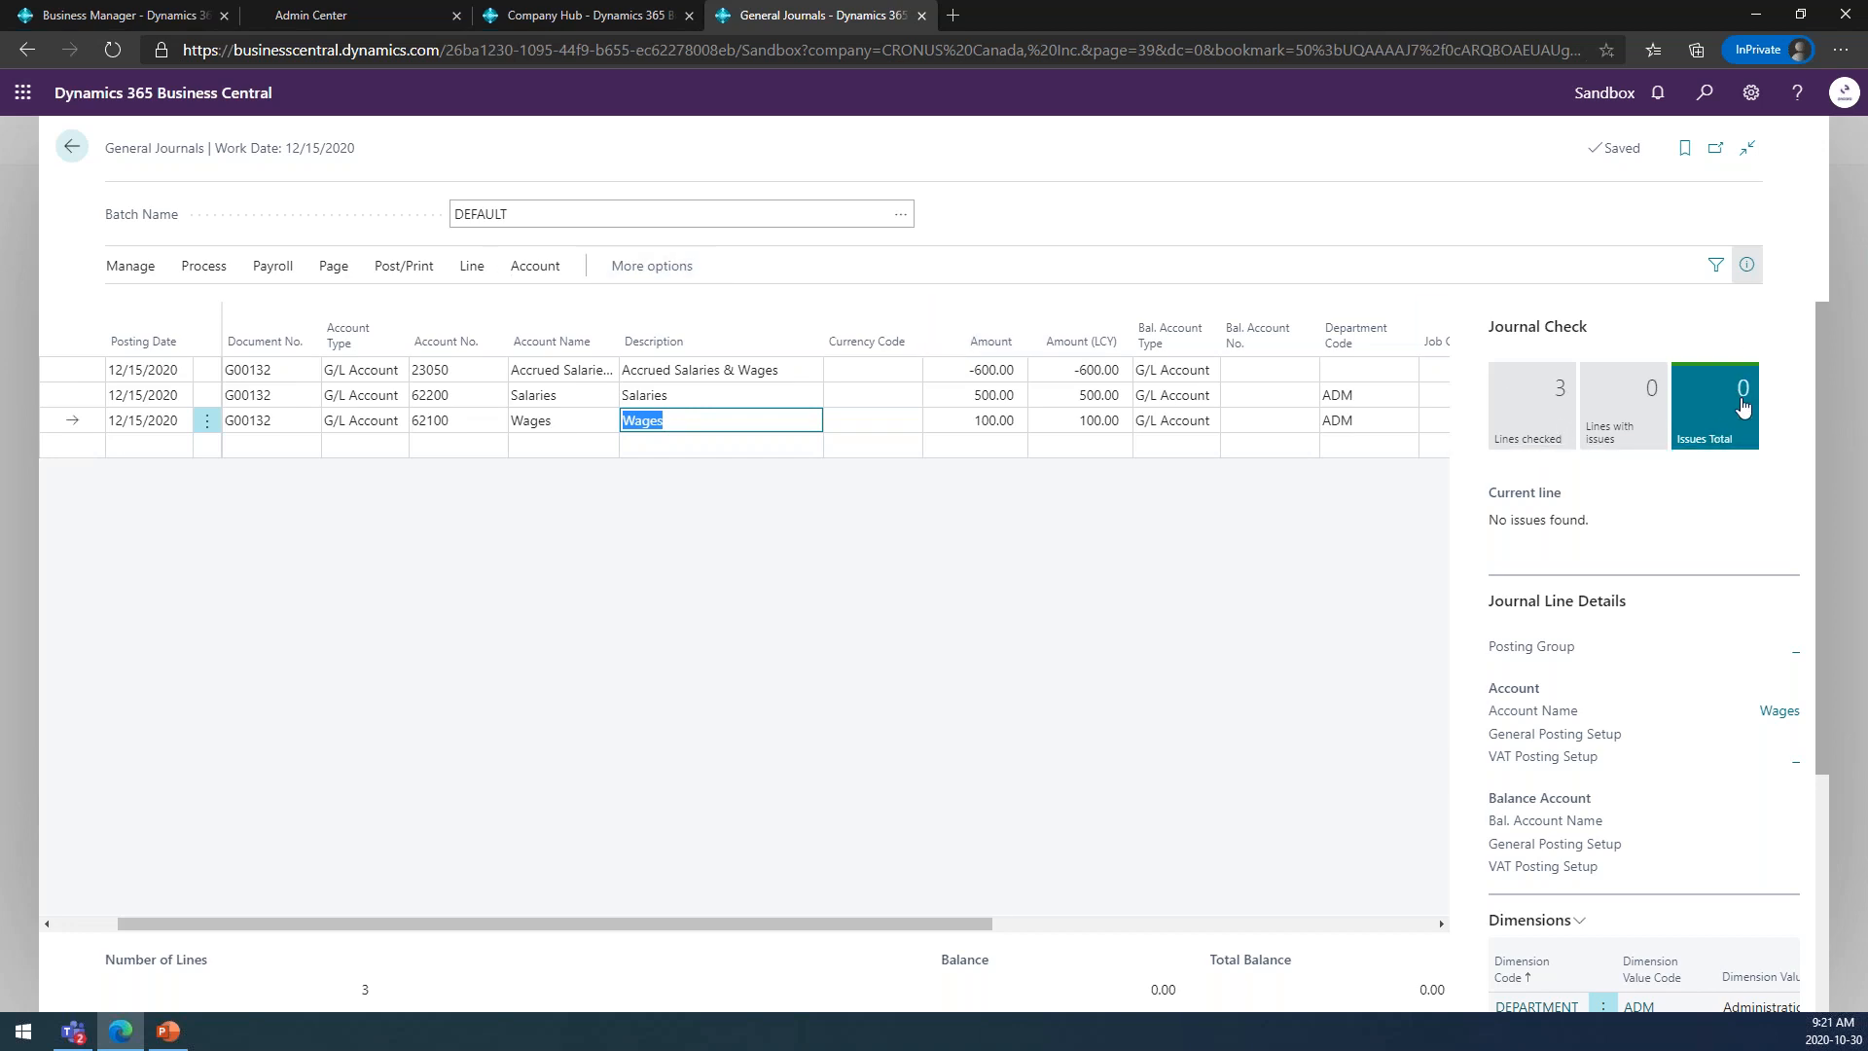
left_click(1746, 264)
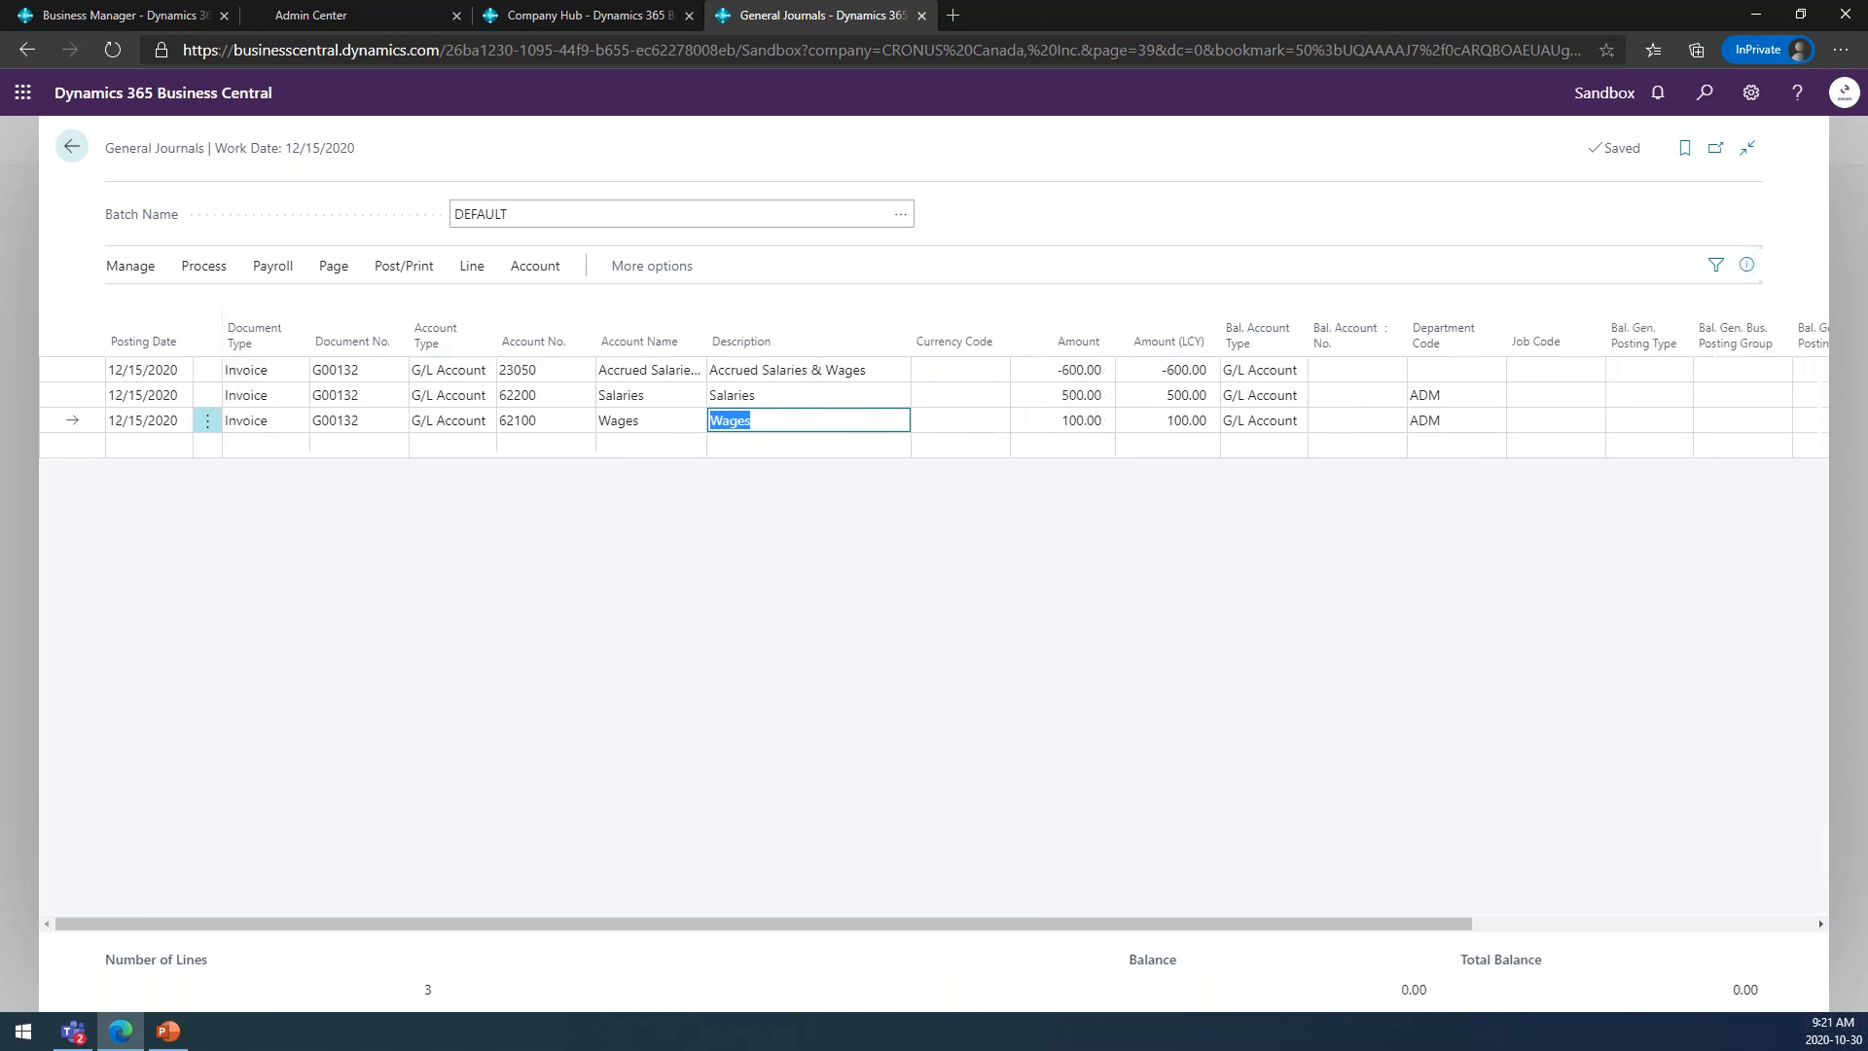
left_click(1746, 271)
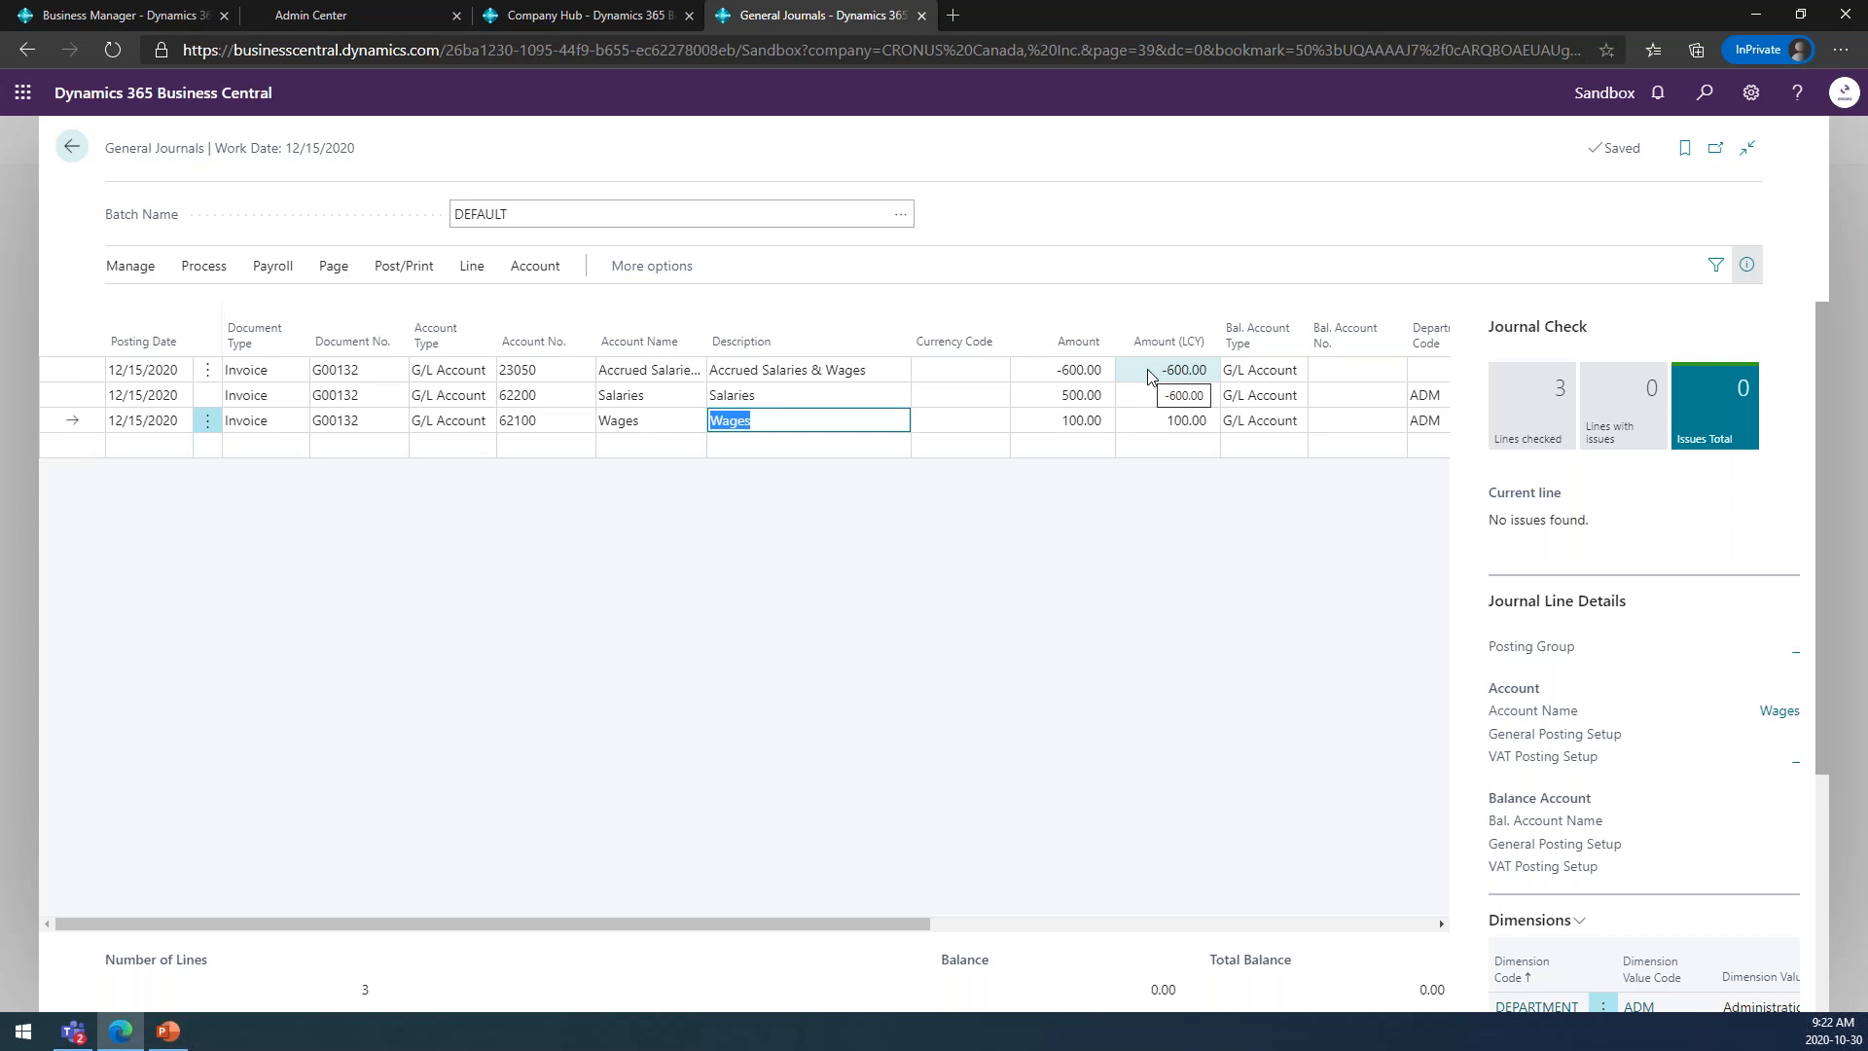
Check the Copy to Posted Jnl. Lines setting in the general journal batches and return to the DEFAULT batch.
left_click(902, 226)
left_click(902, 216)
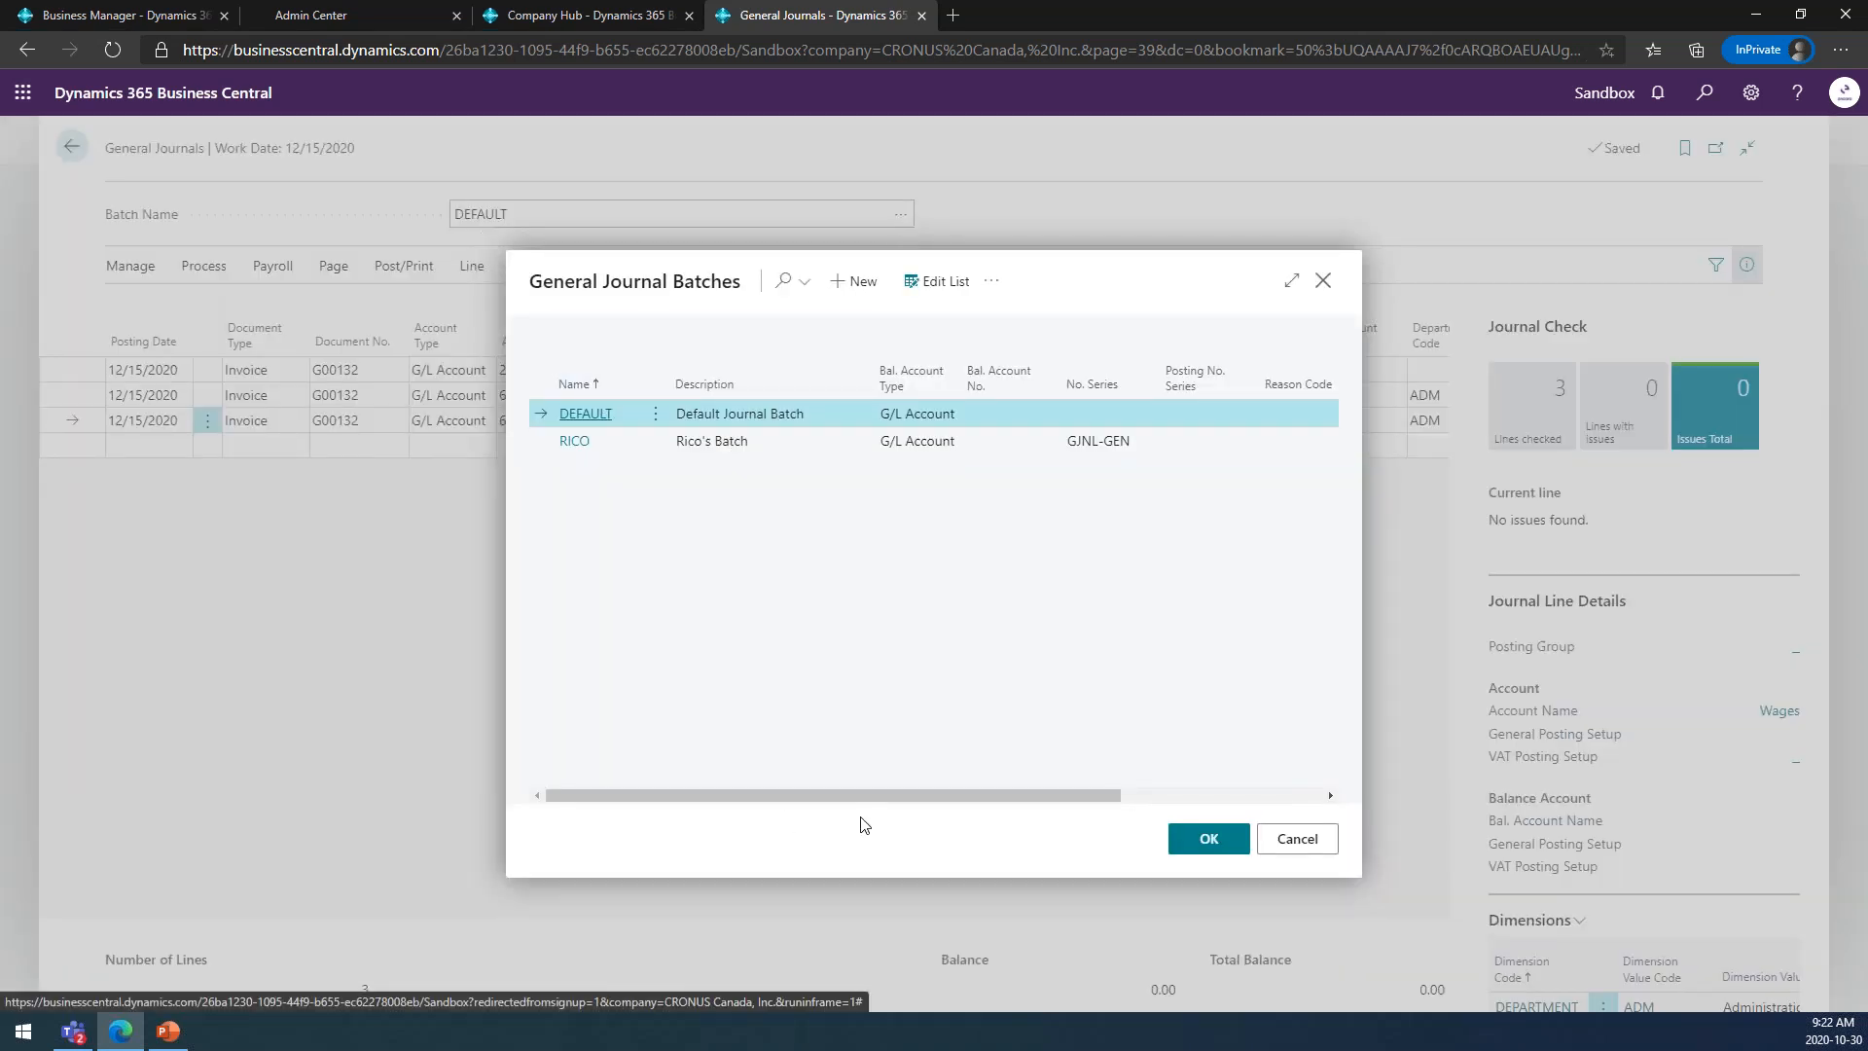
left_click_drag(894, 796, 1125, 807)
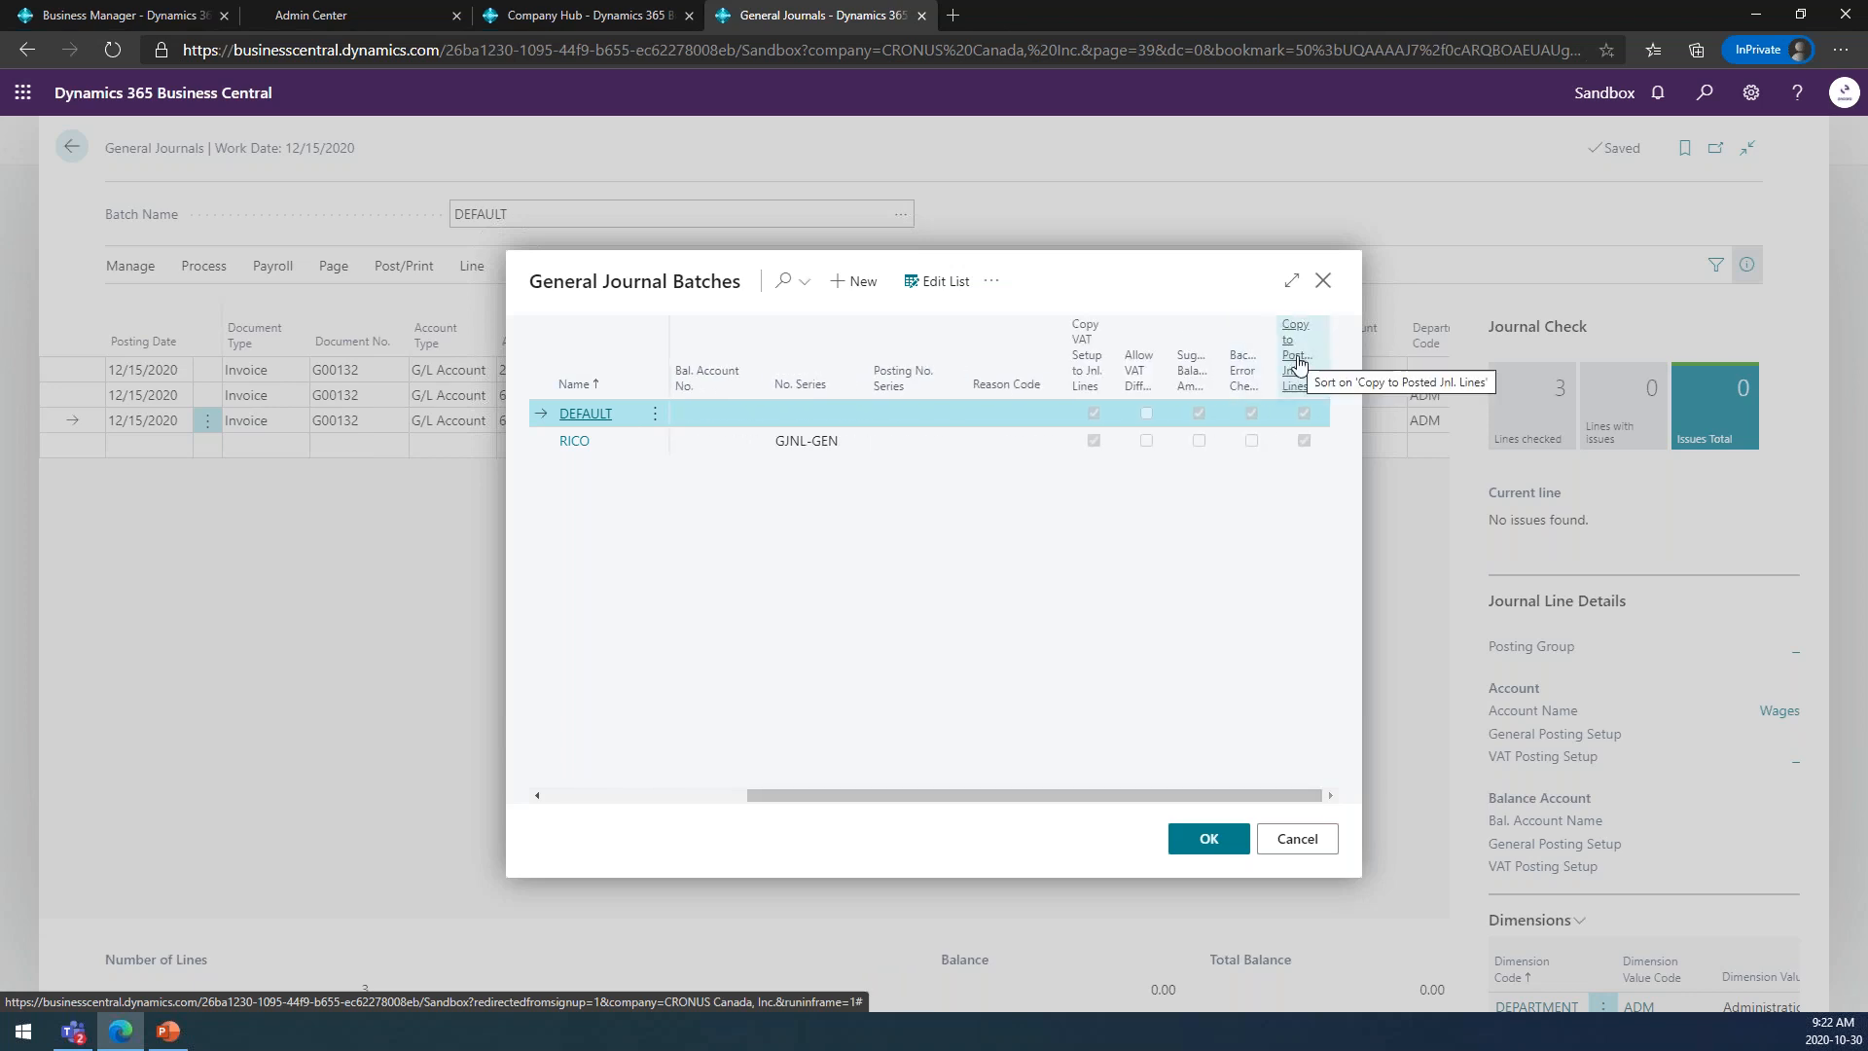
mouse_move(1297, 363)
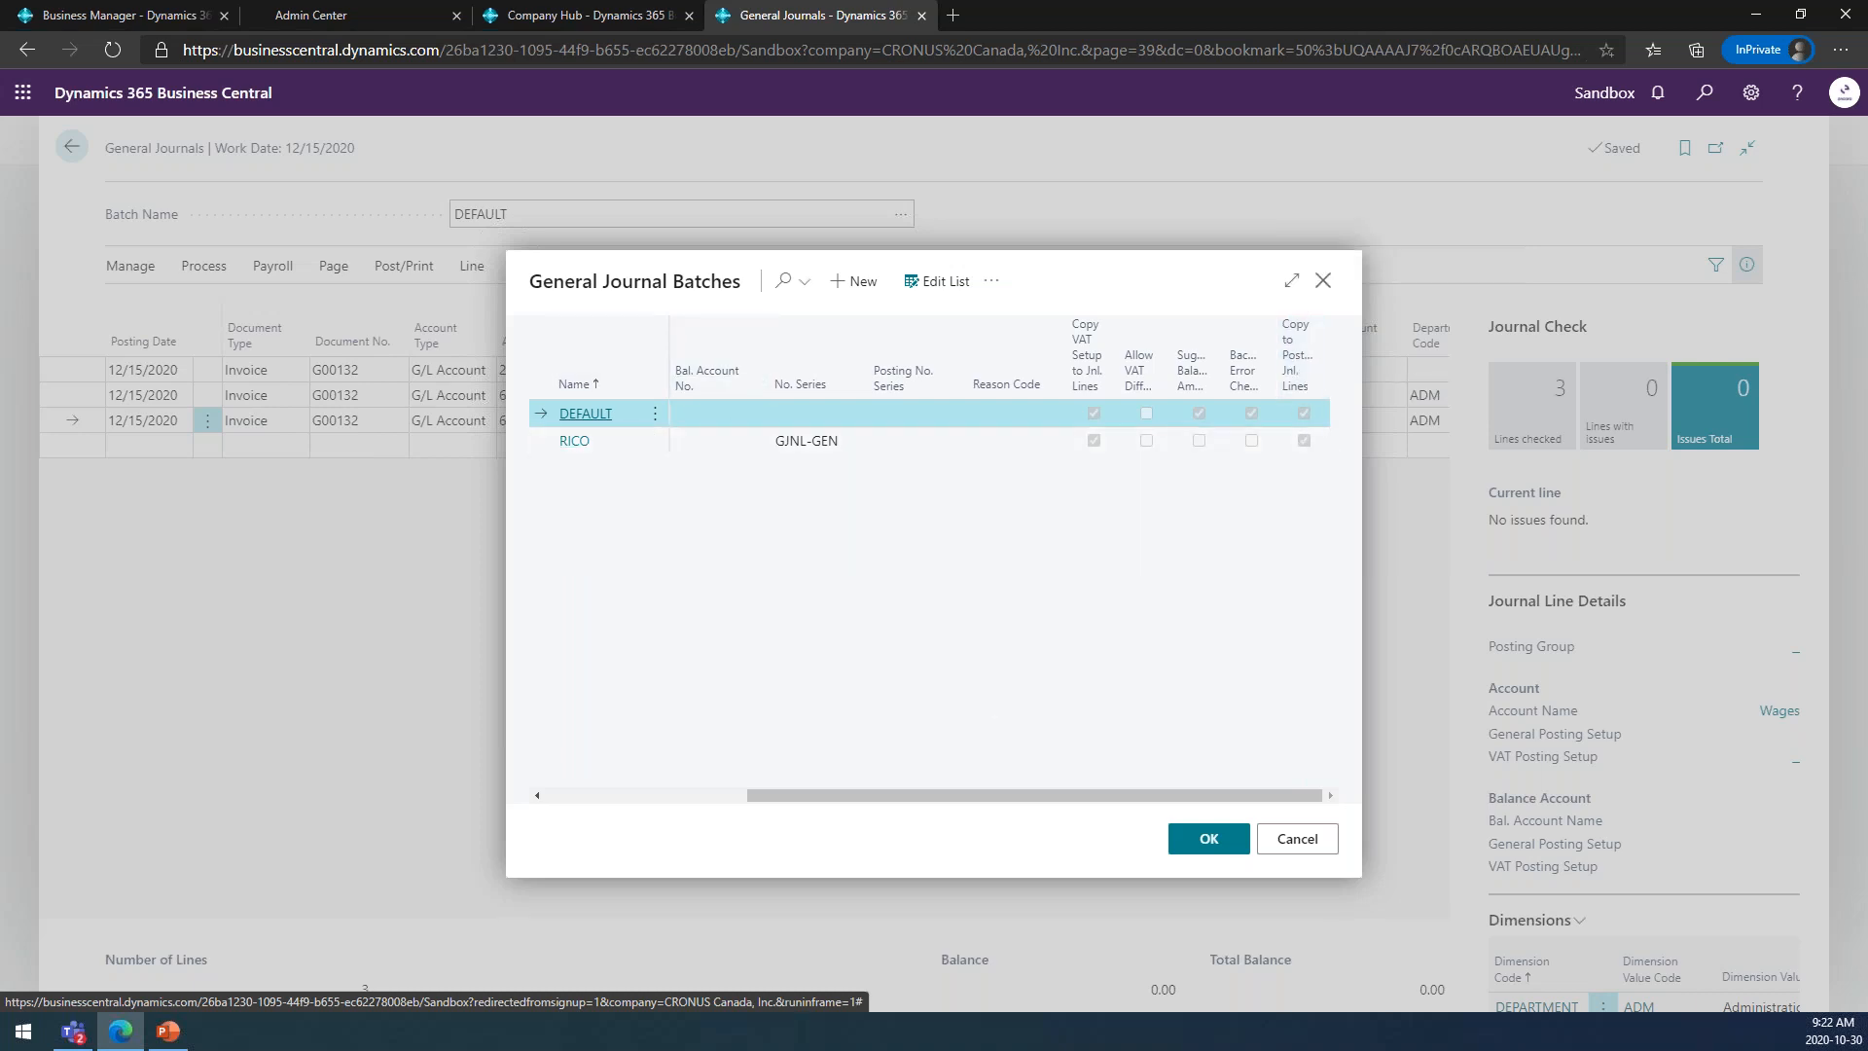
left_click(1209, 838)
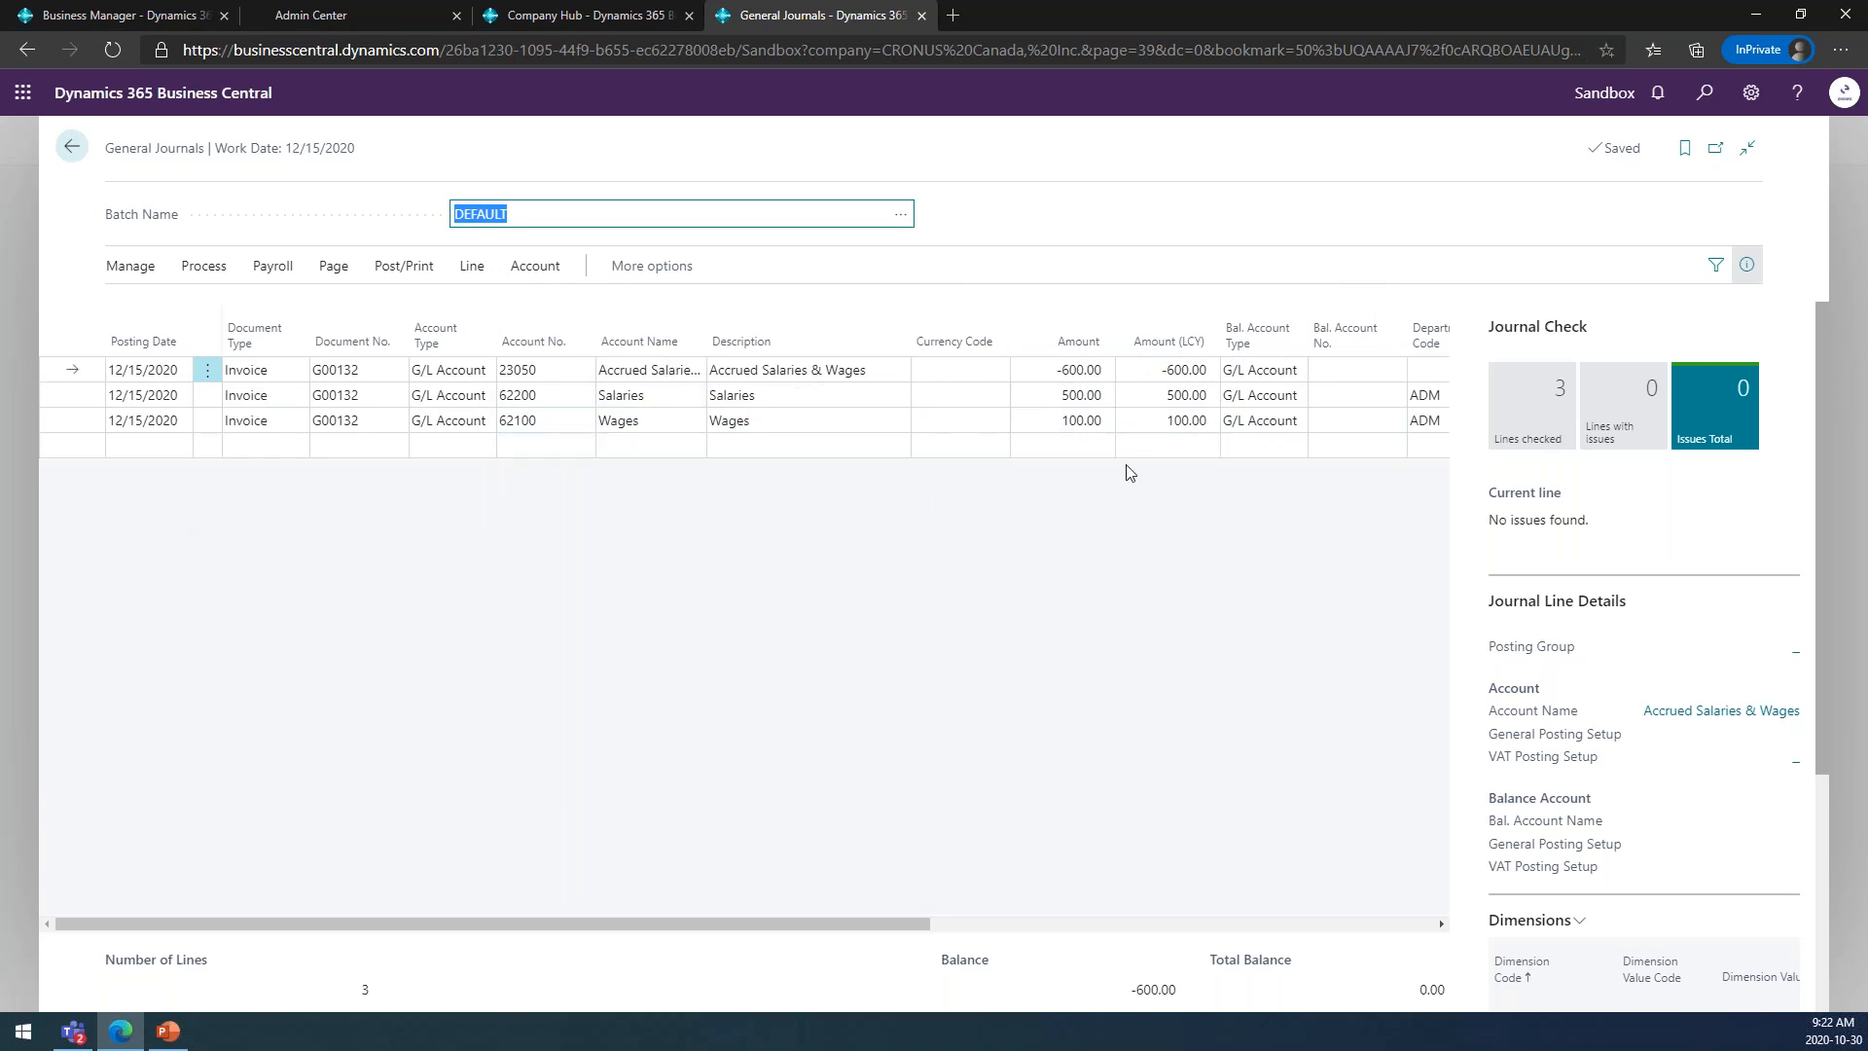
Post the three journal lines of the DEFAULT batch.
left_click(397, 274)
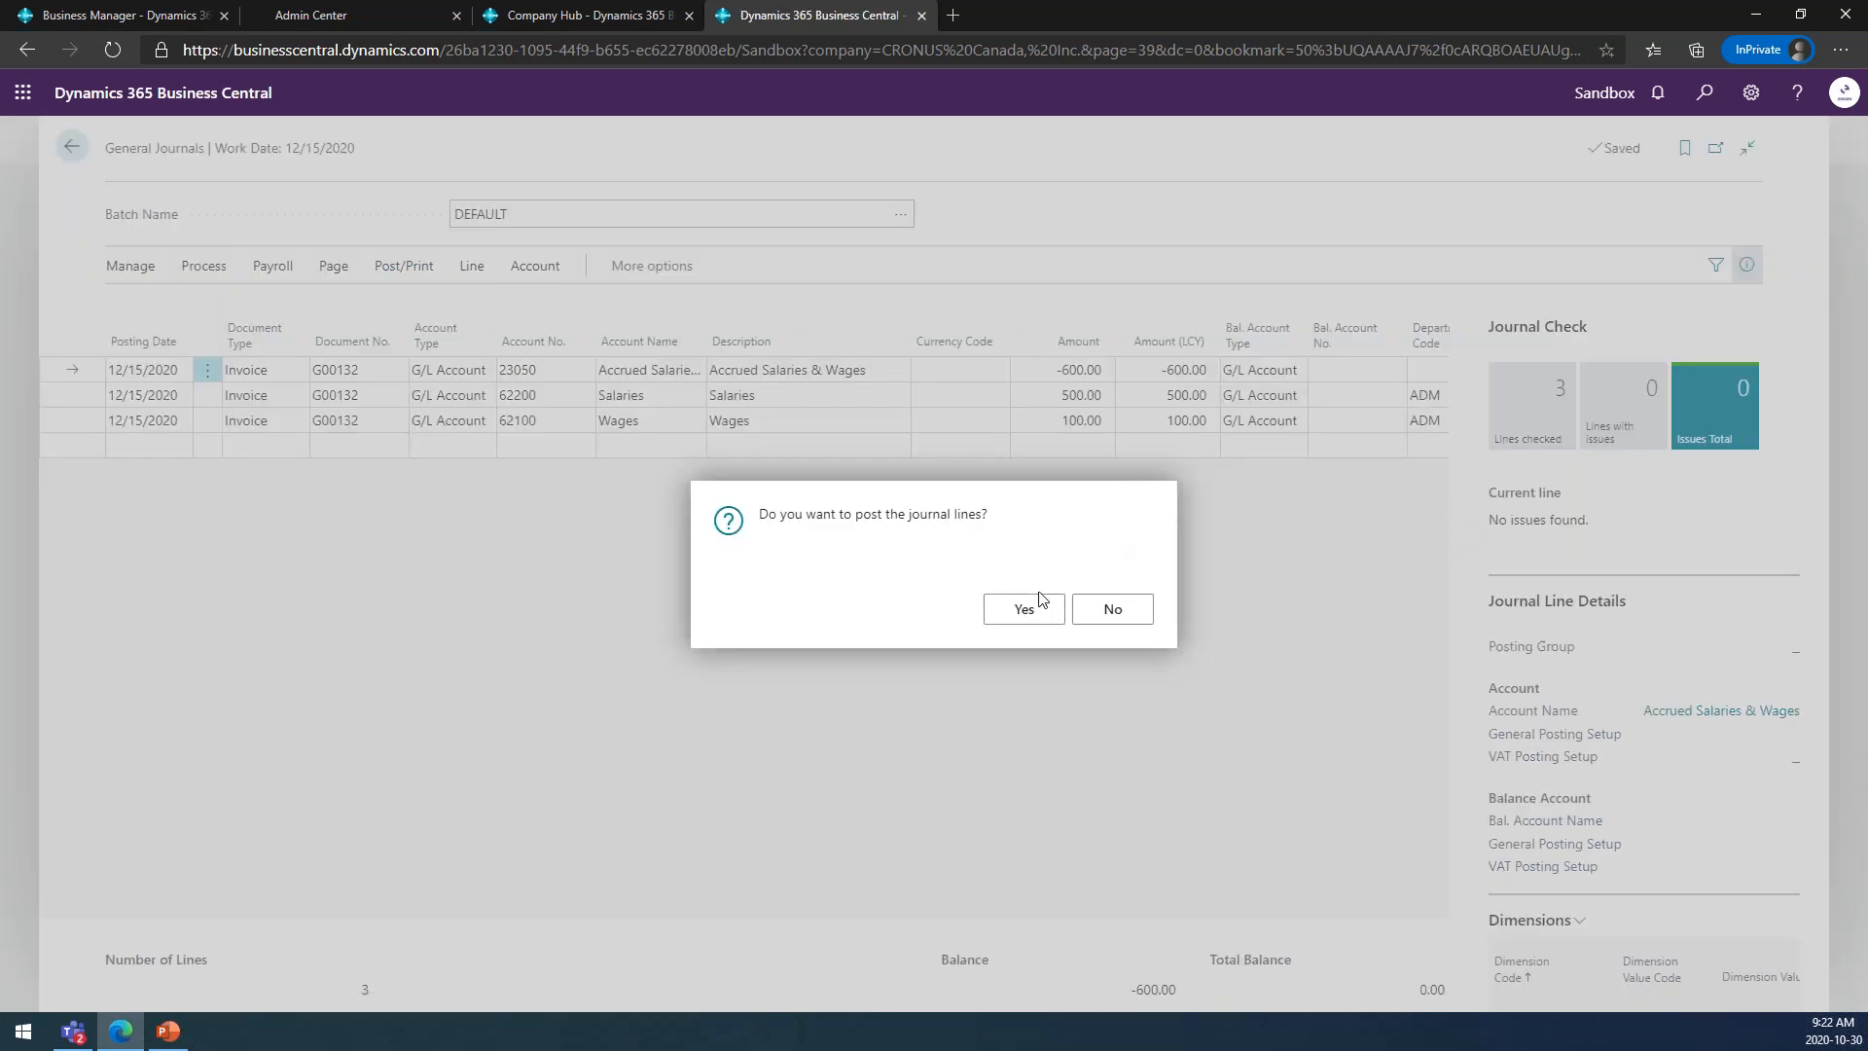
left_click(1022, 609)
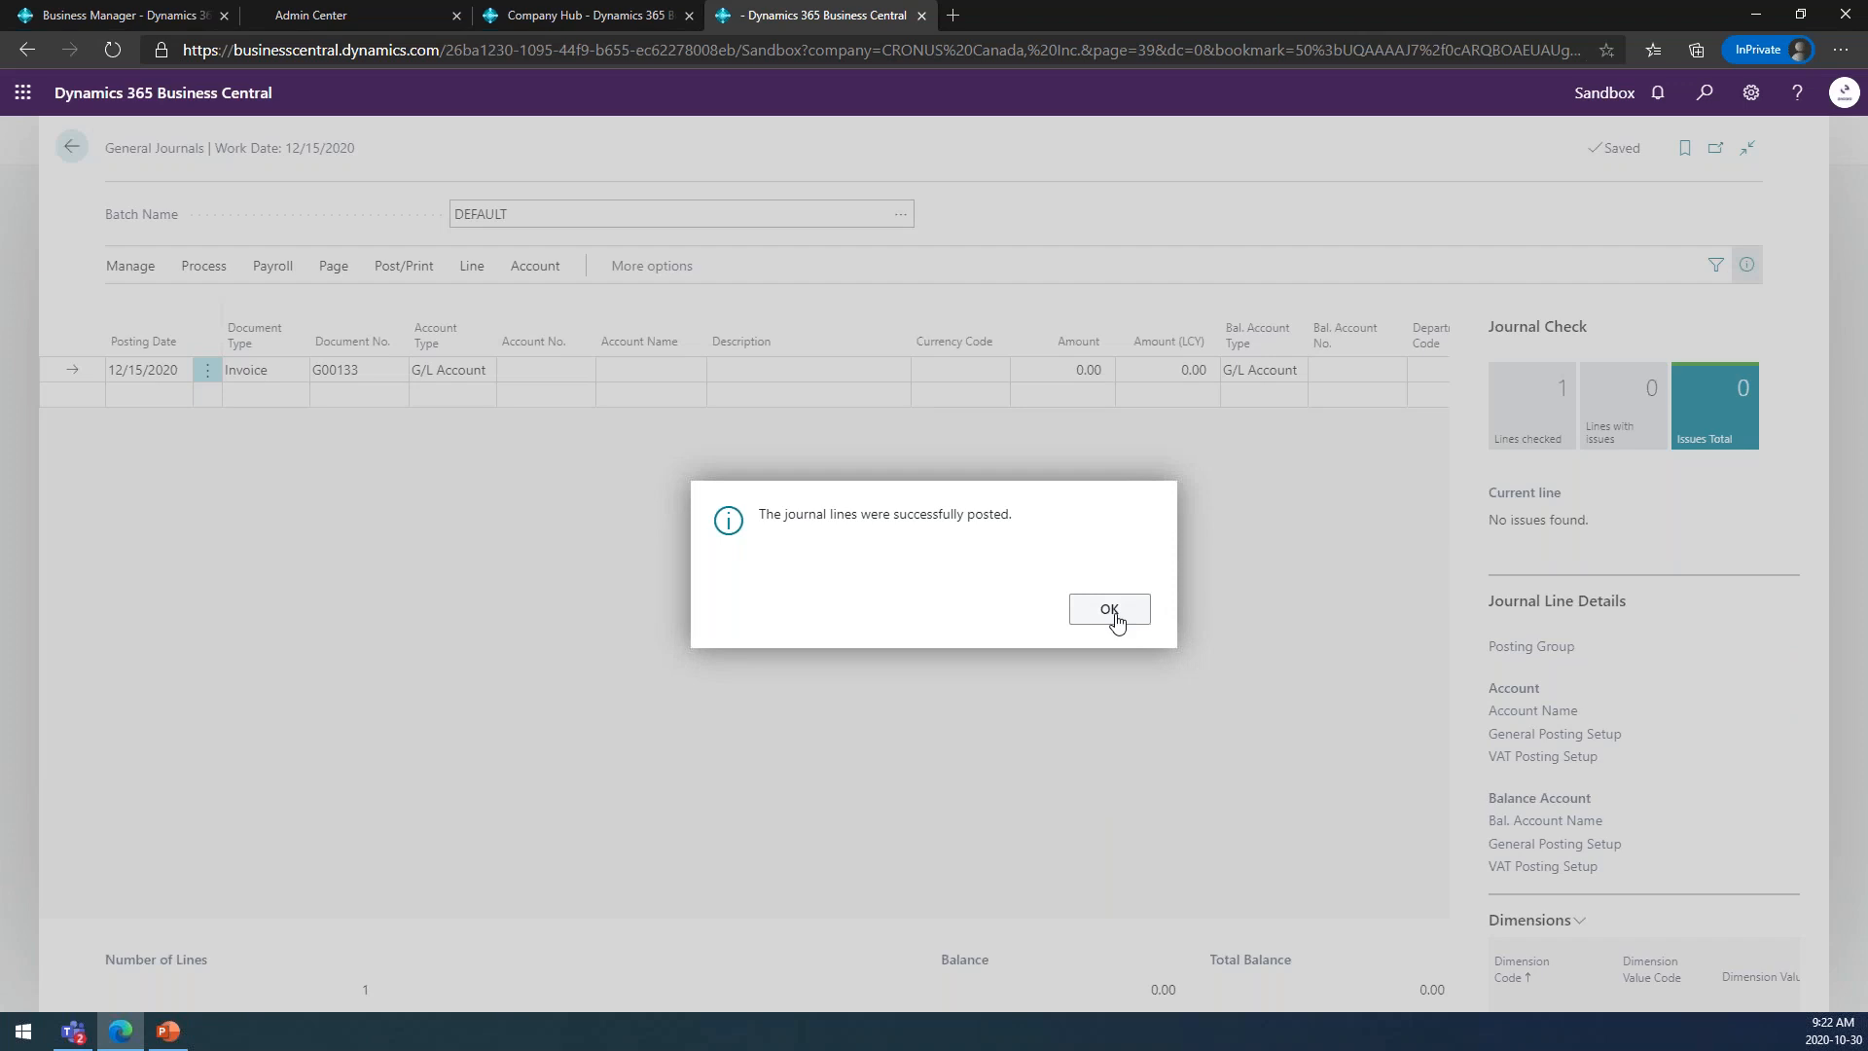
left_click(1109, 610)
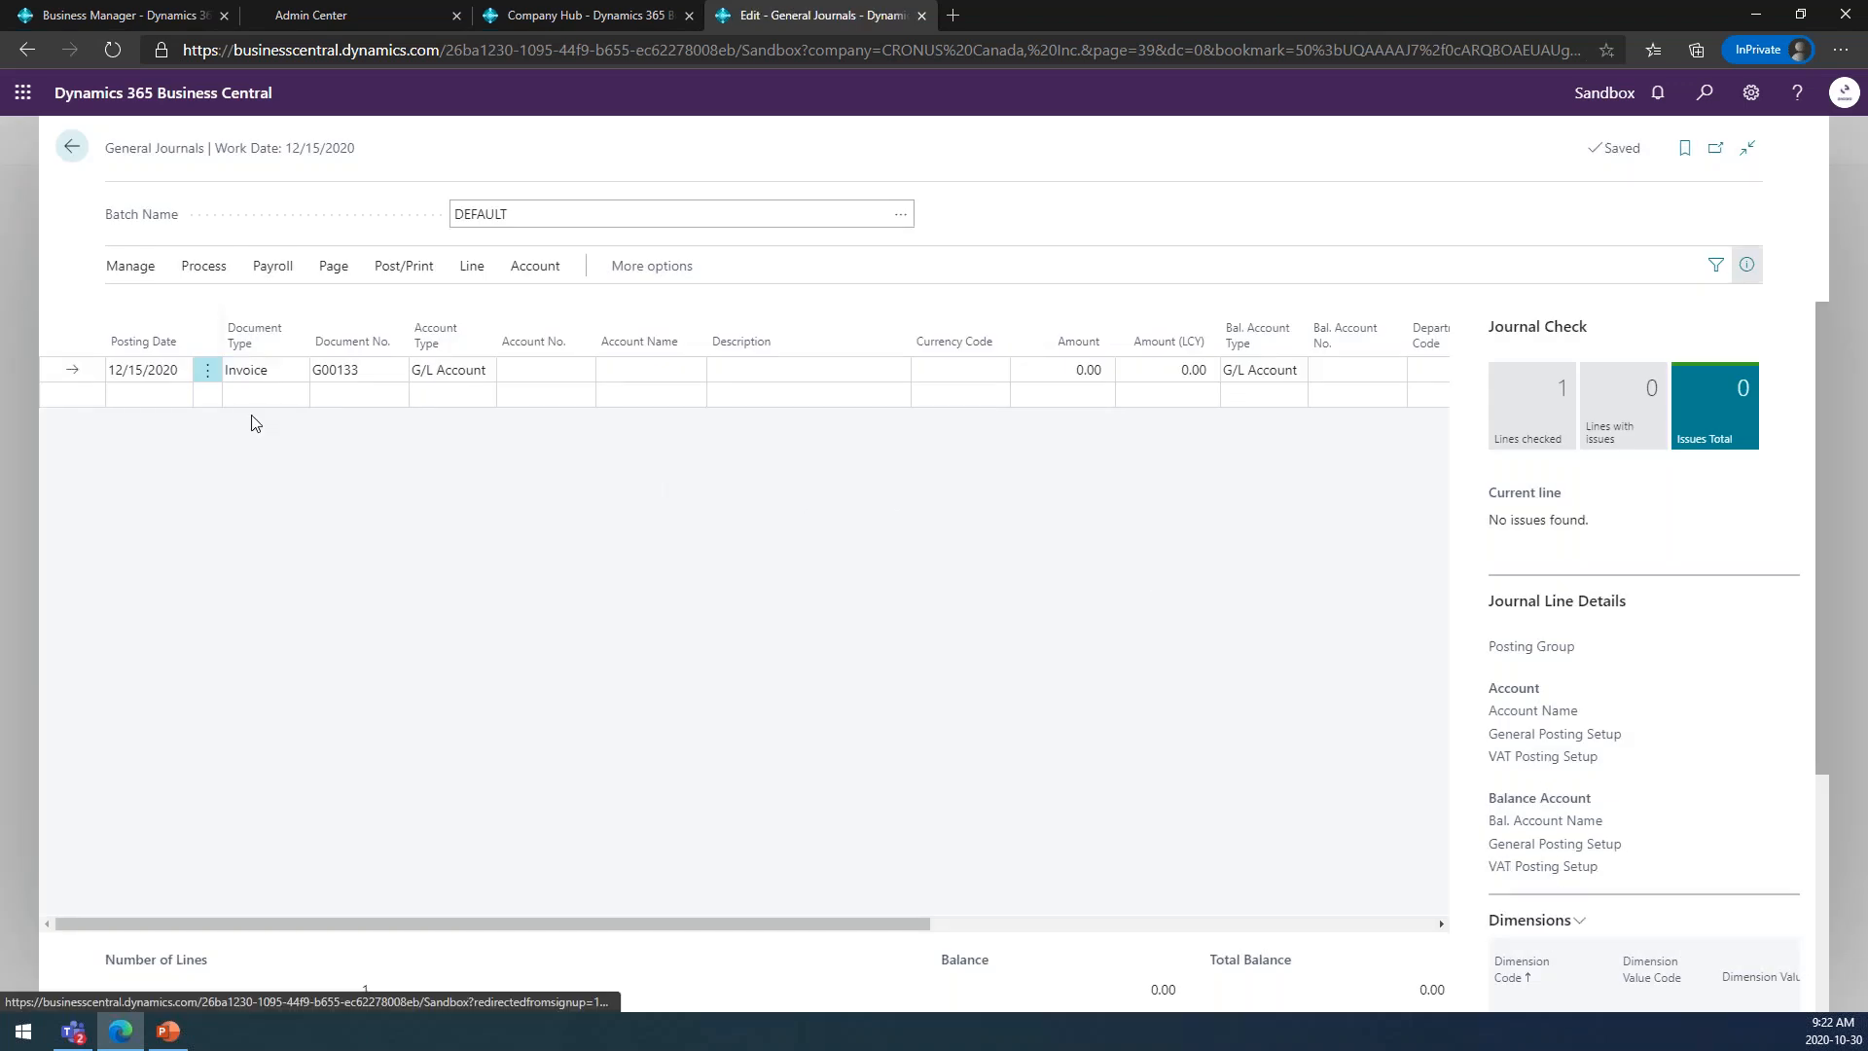
Open the finance Posted General Journals and examine the lines of G/L register 878 with the FactBox details hidden.
left_click(73, 148)
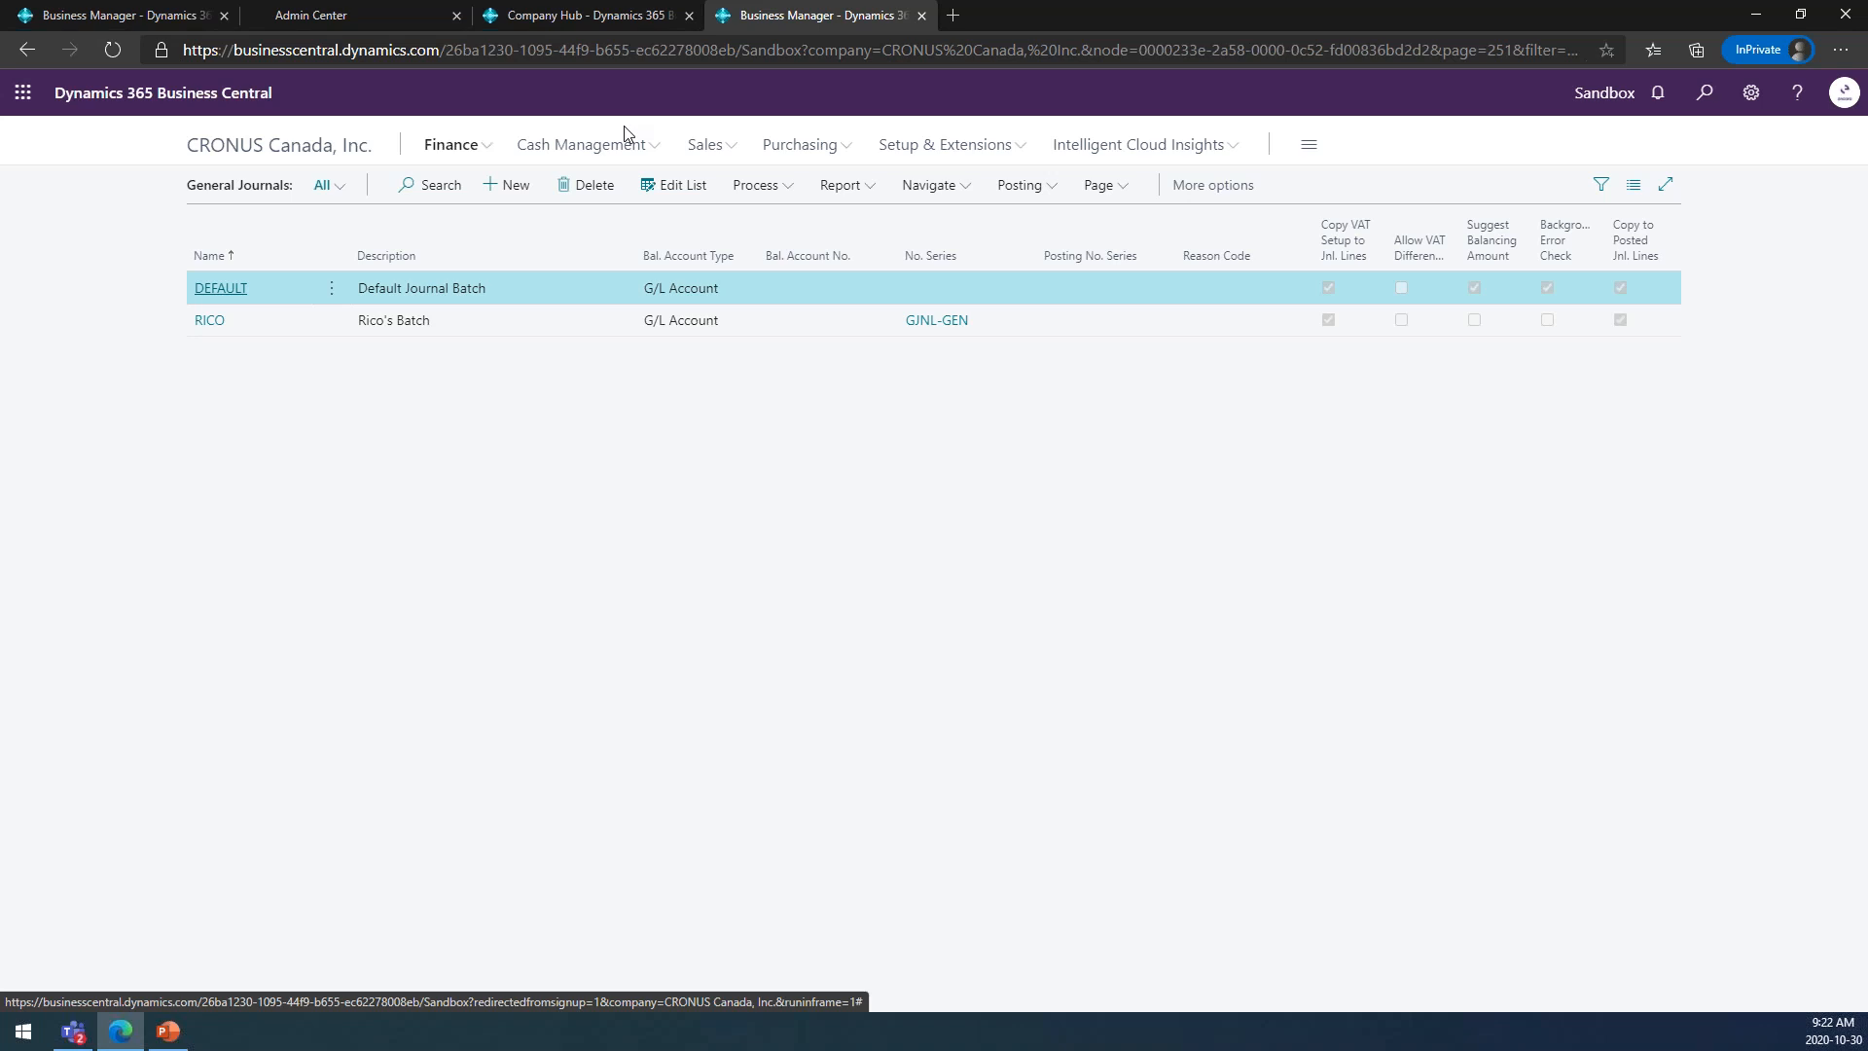
left_click(485, 154)
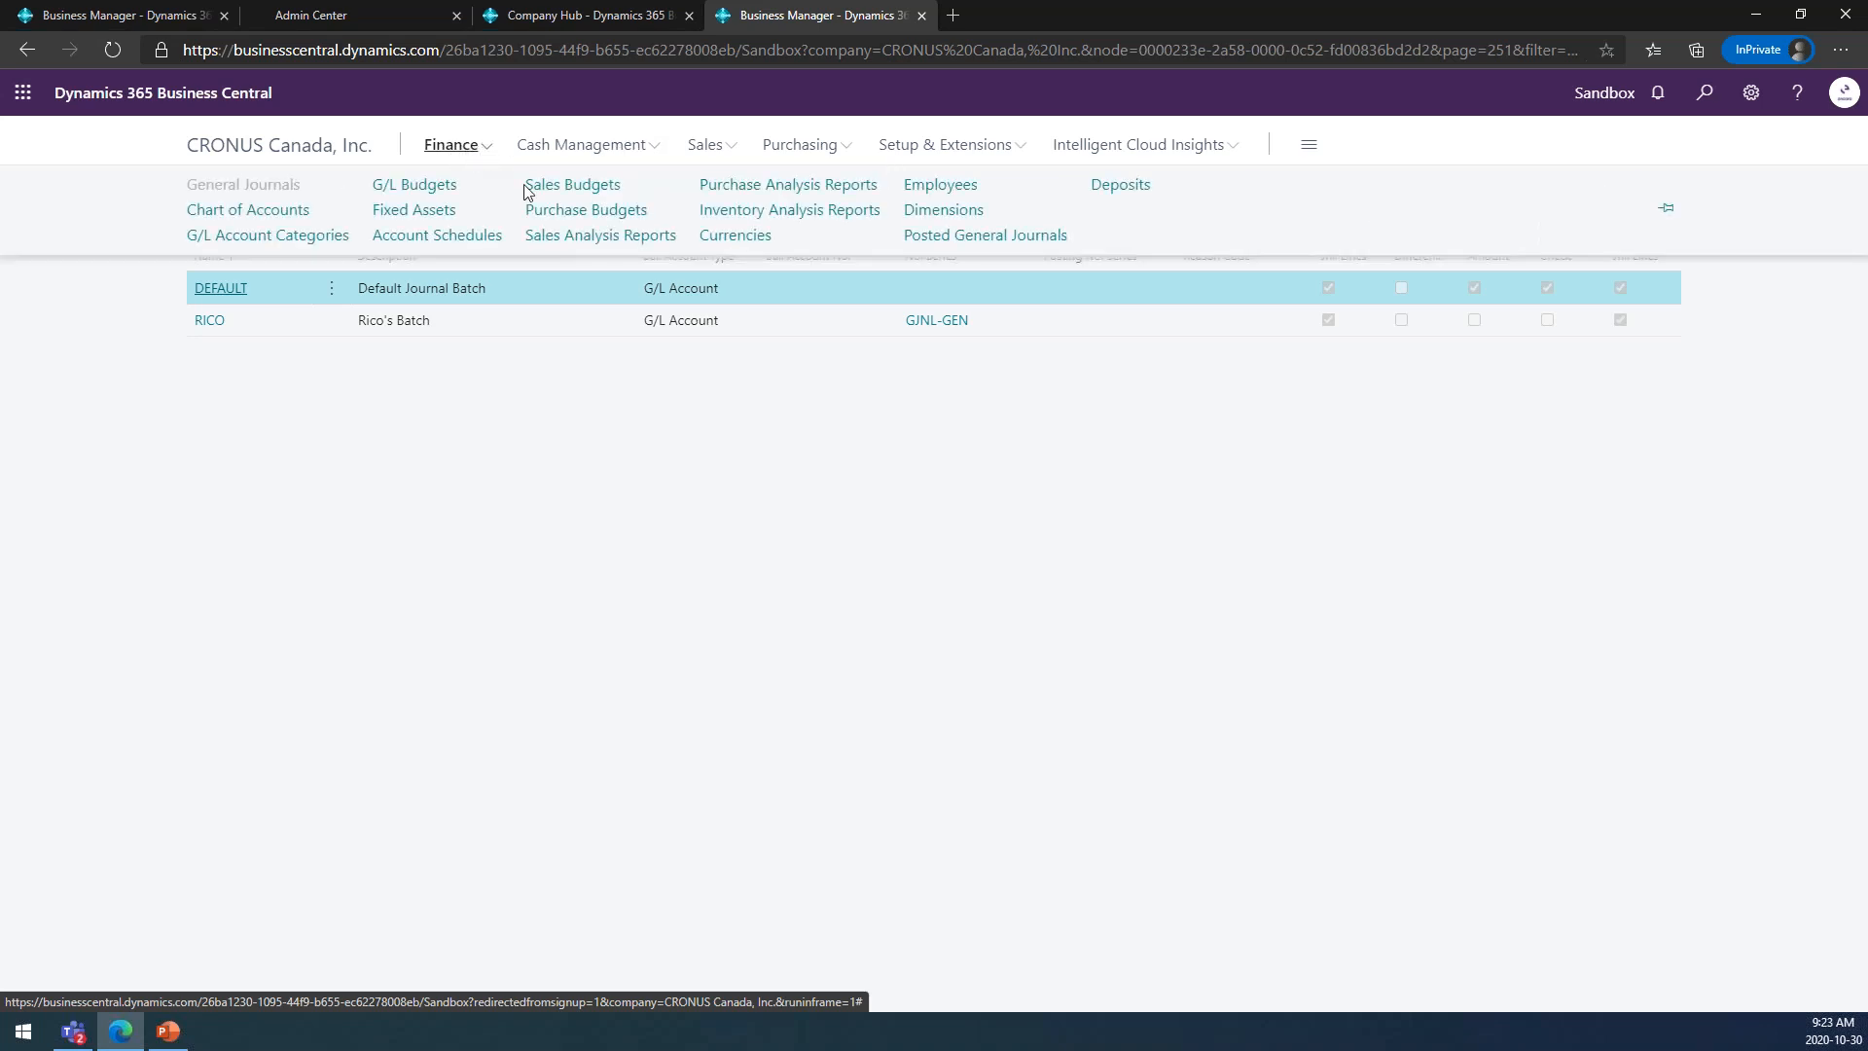
left_click(930, 237)
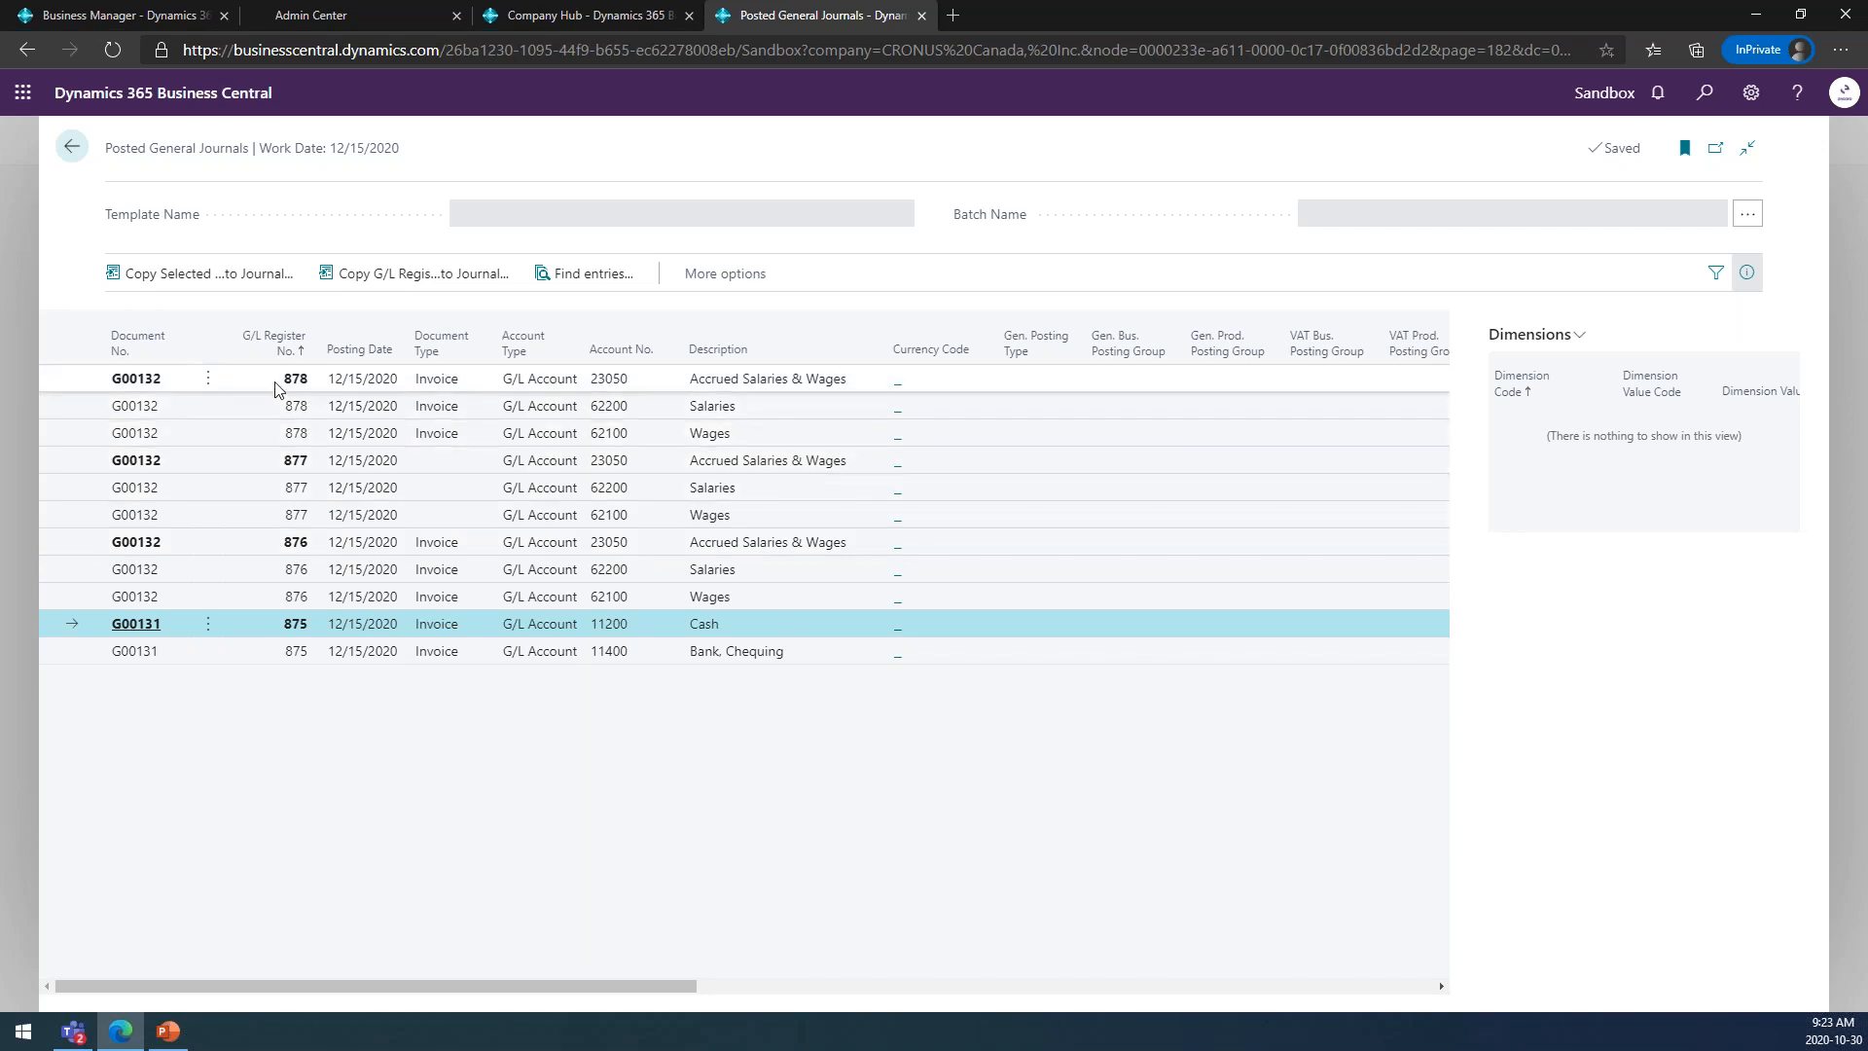
left_click(347, 383)
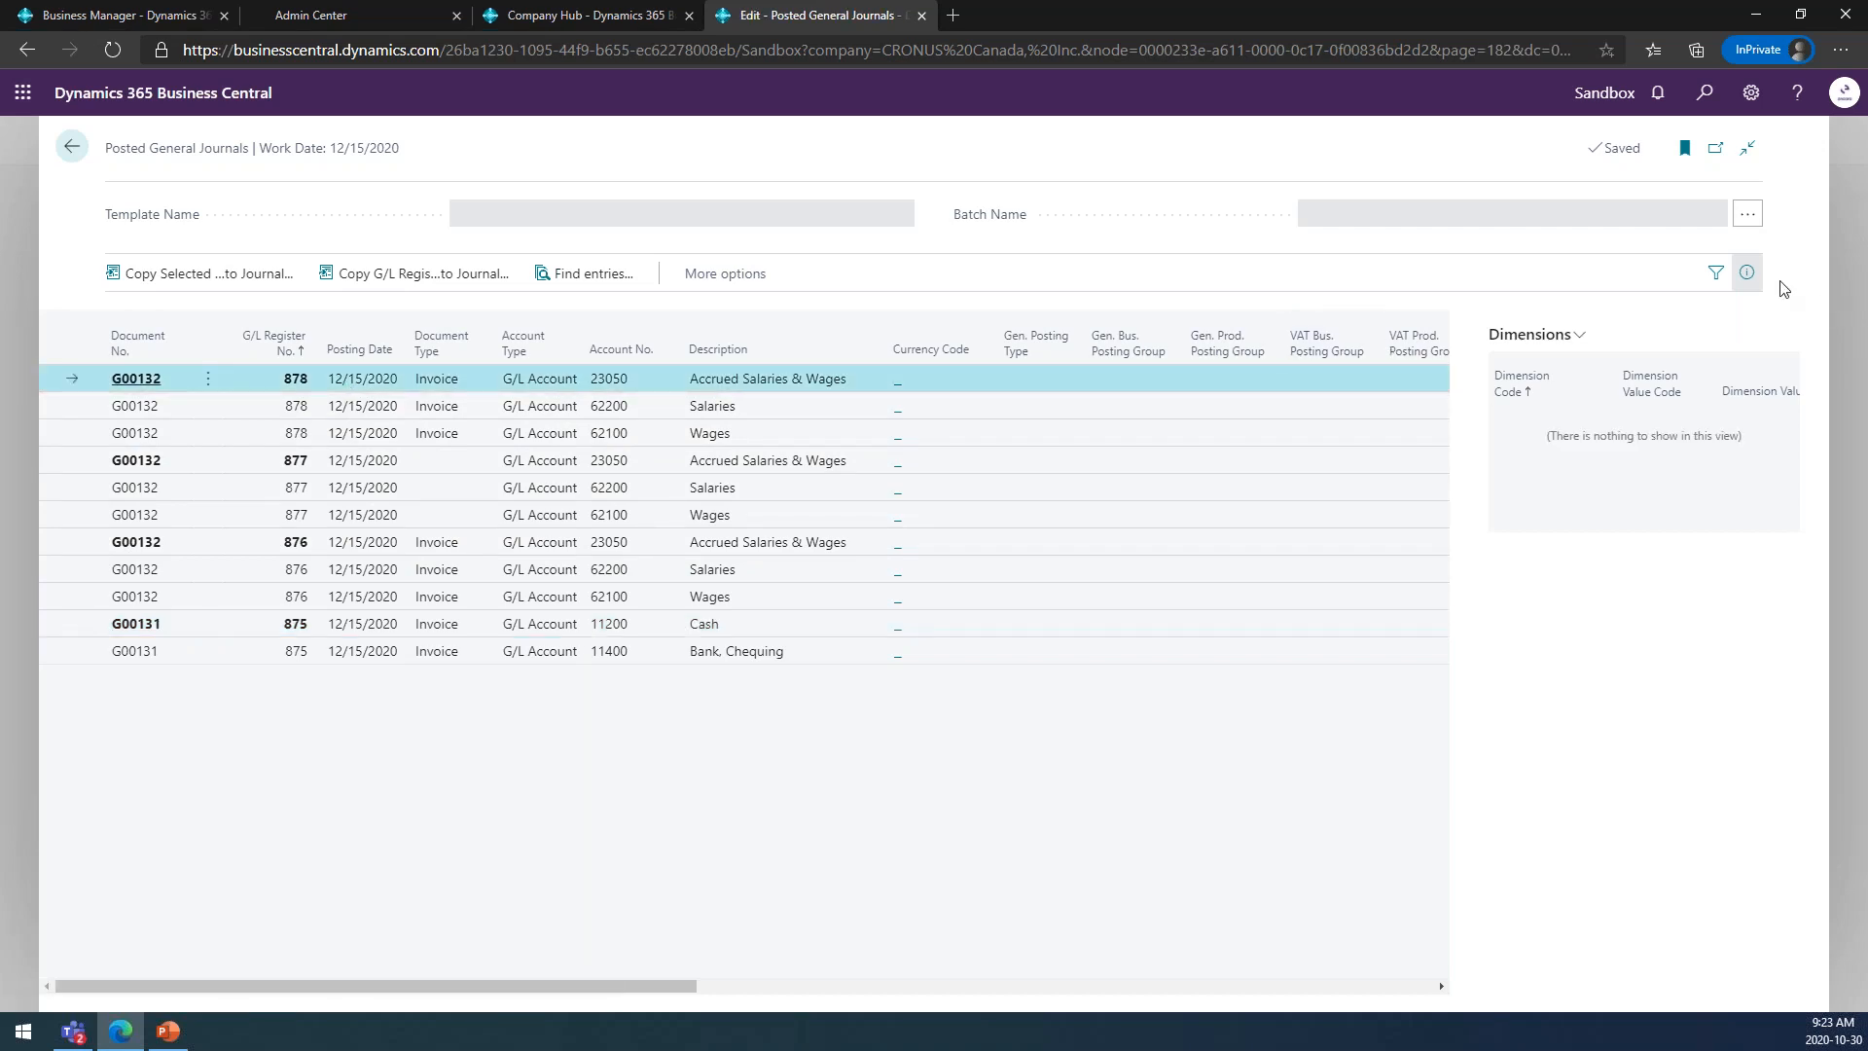
left_click(1747, 272)
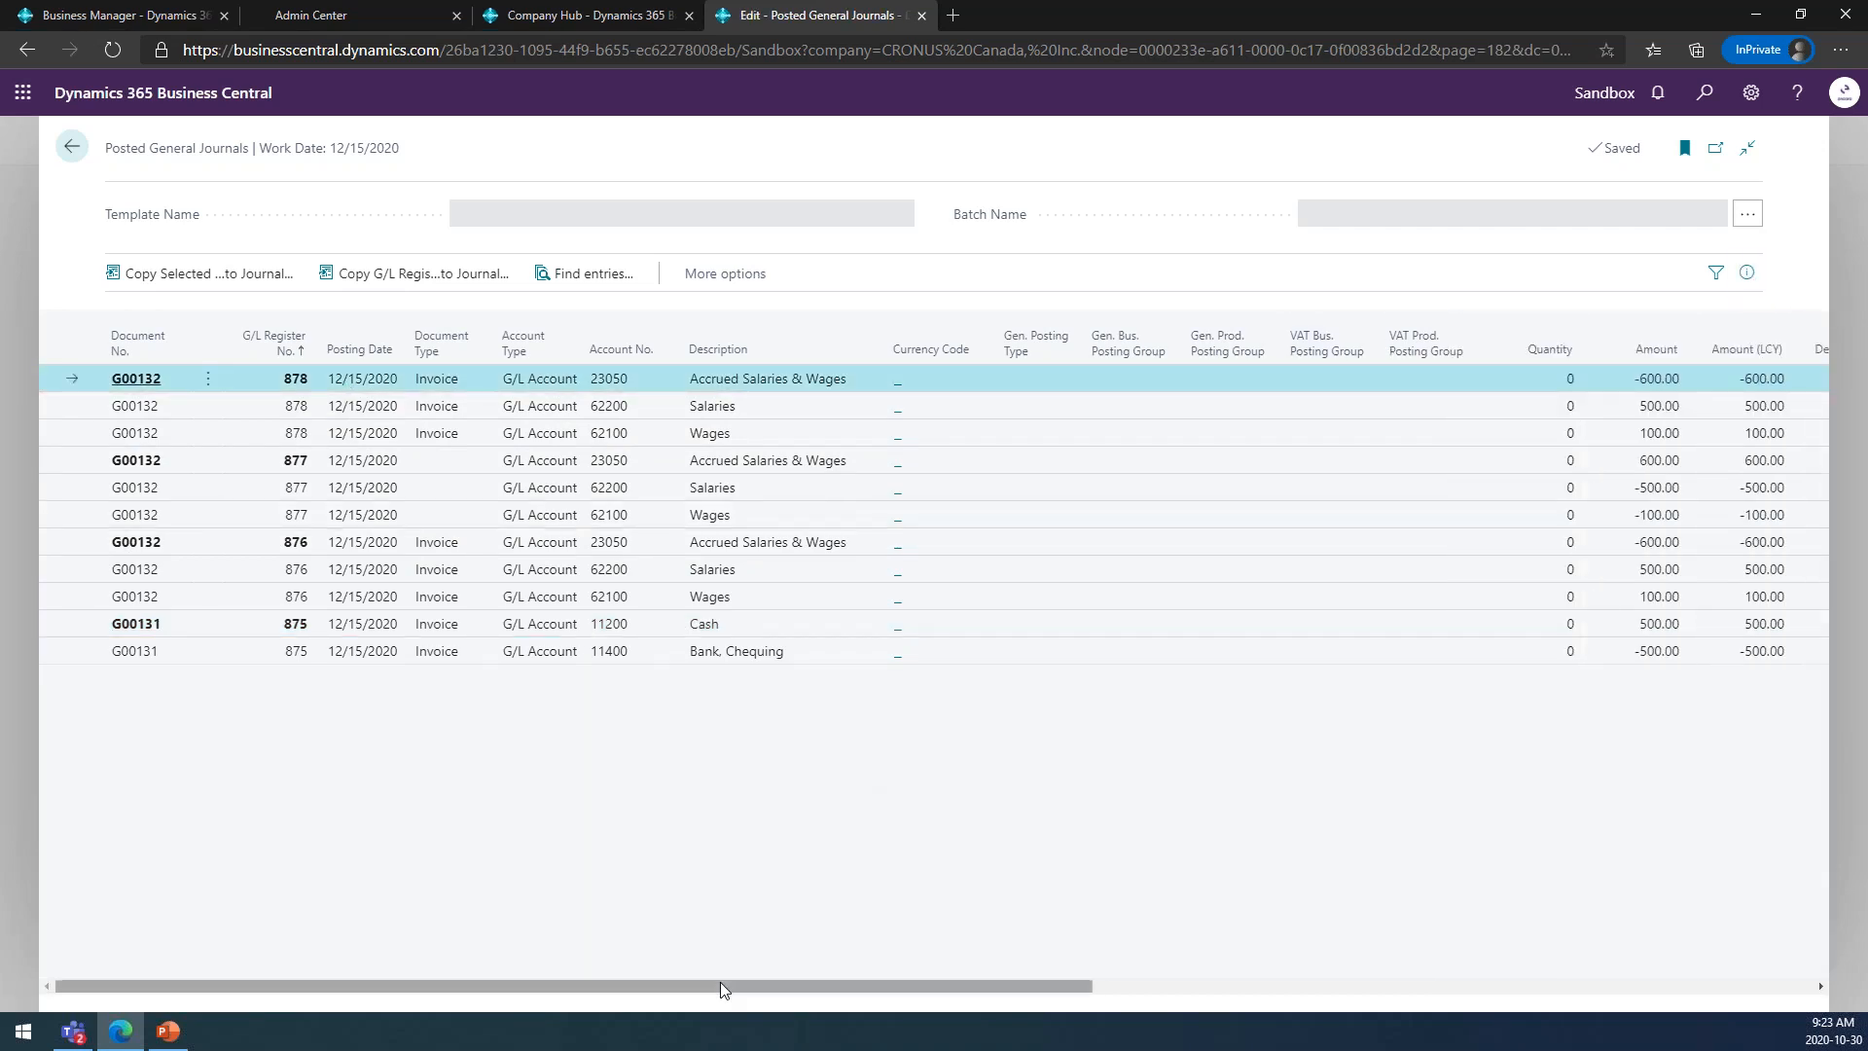
left_click_drag(722, 985, 517, 990)
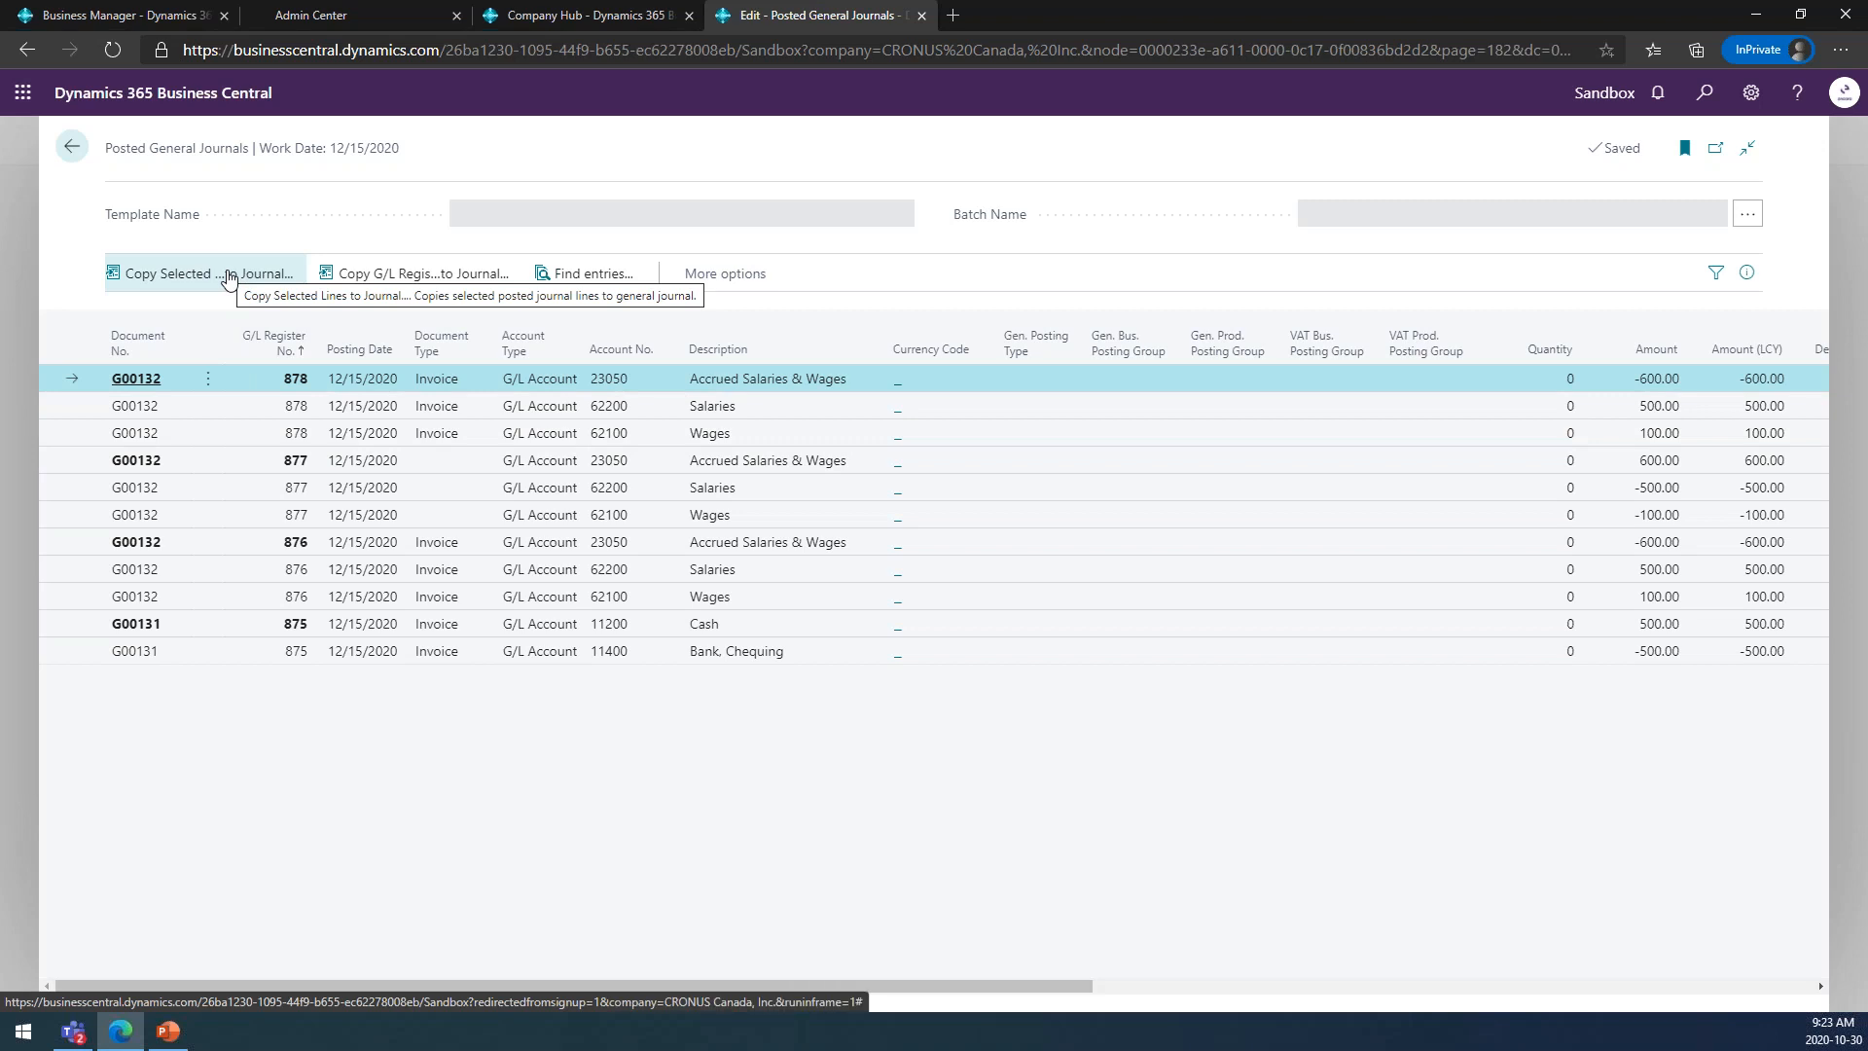
left_click(304, 409)
left_click(295, 430, "shift")
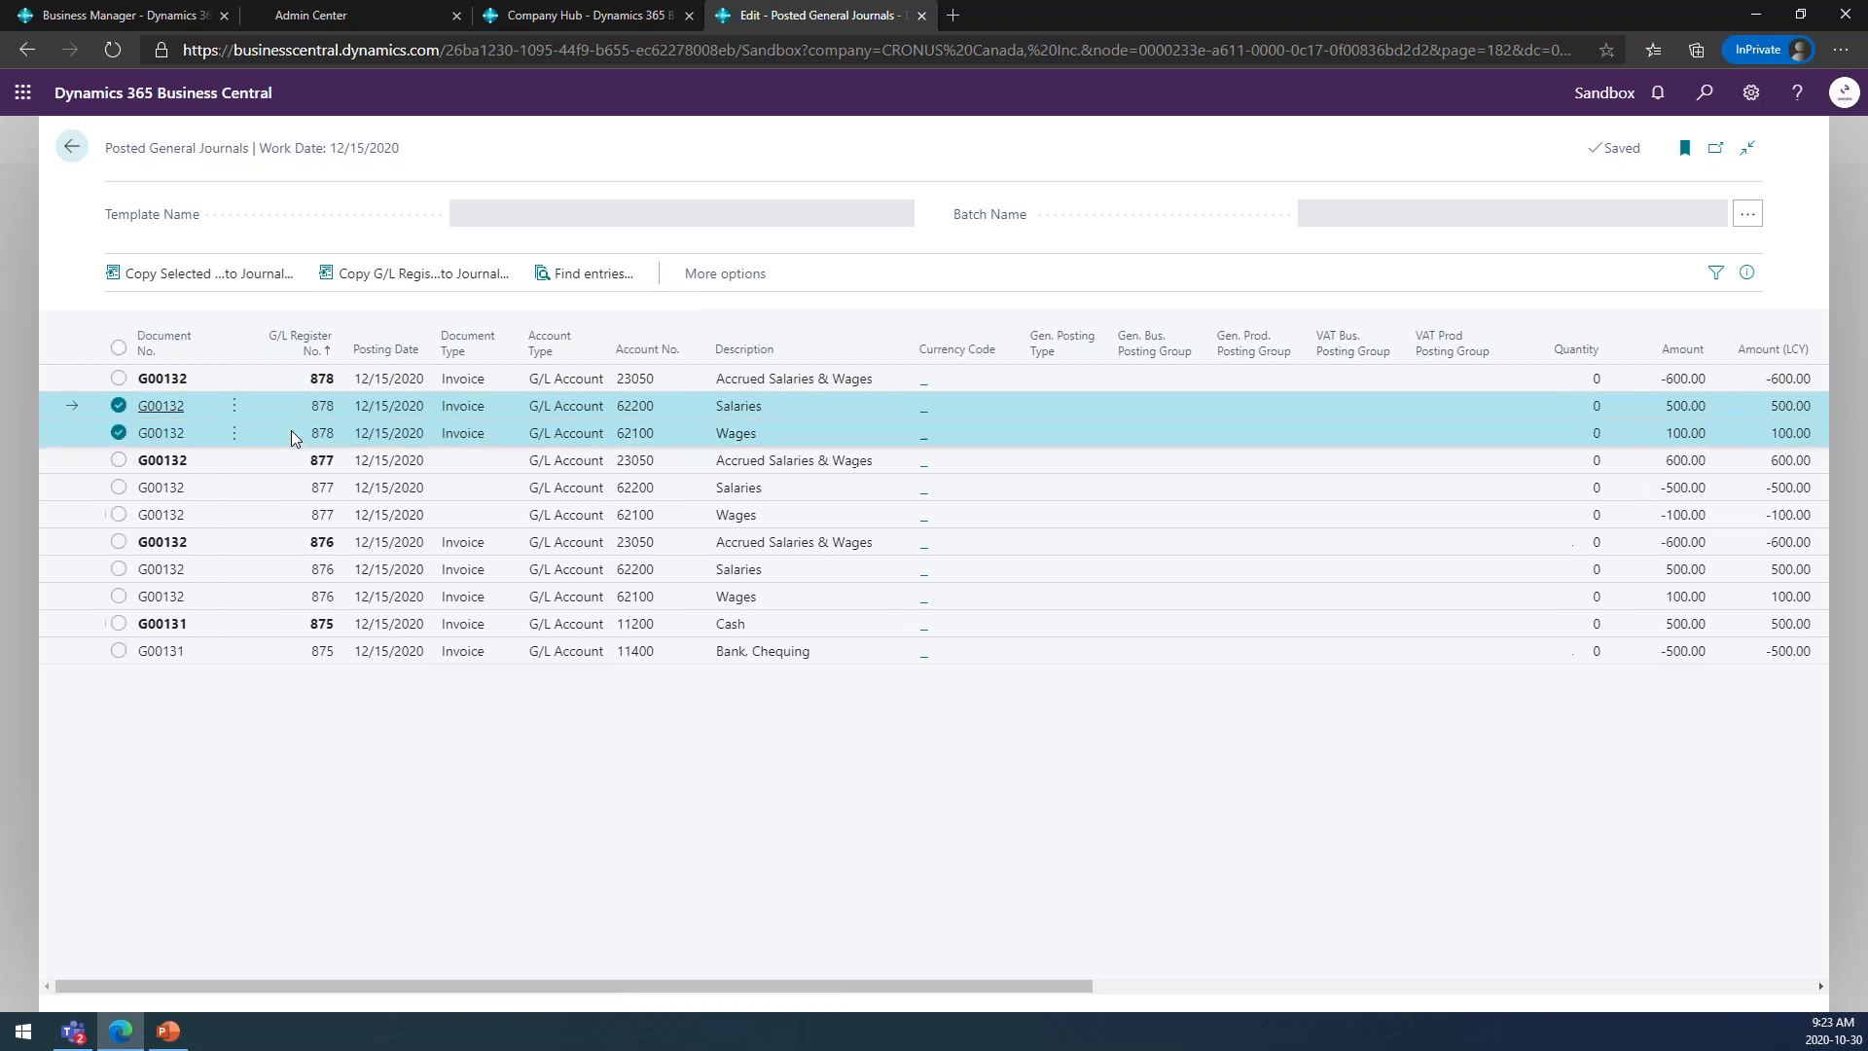
left_click(210, 275)
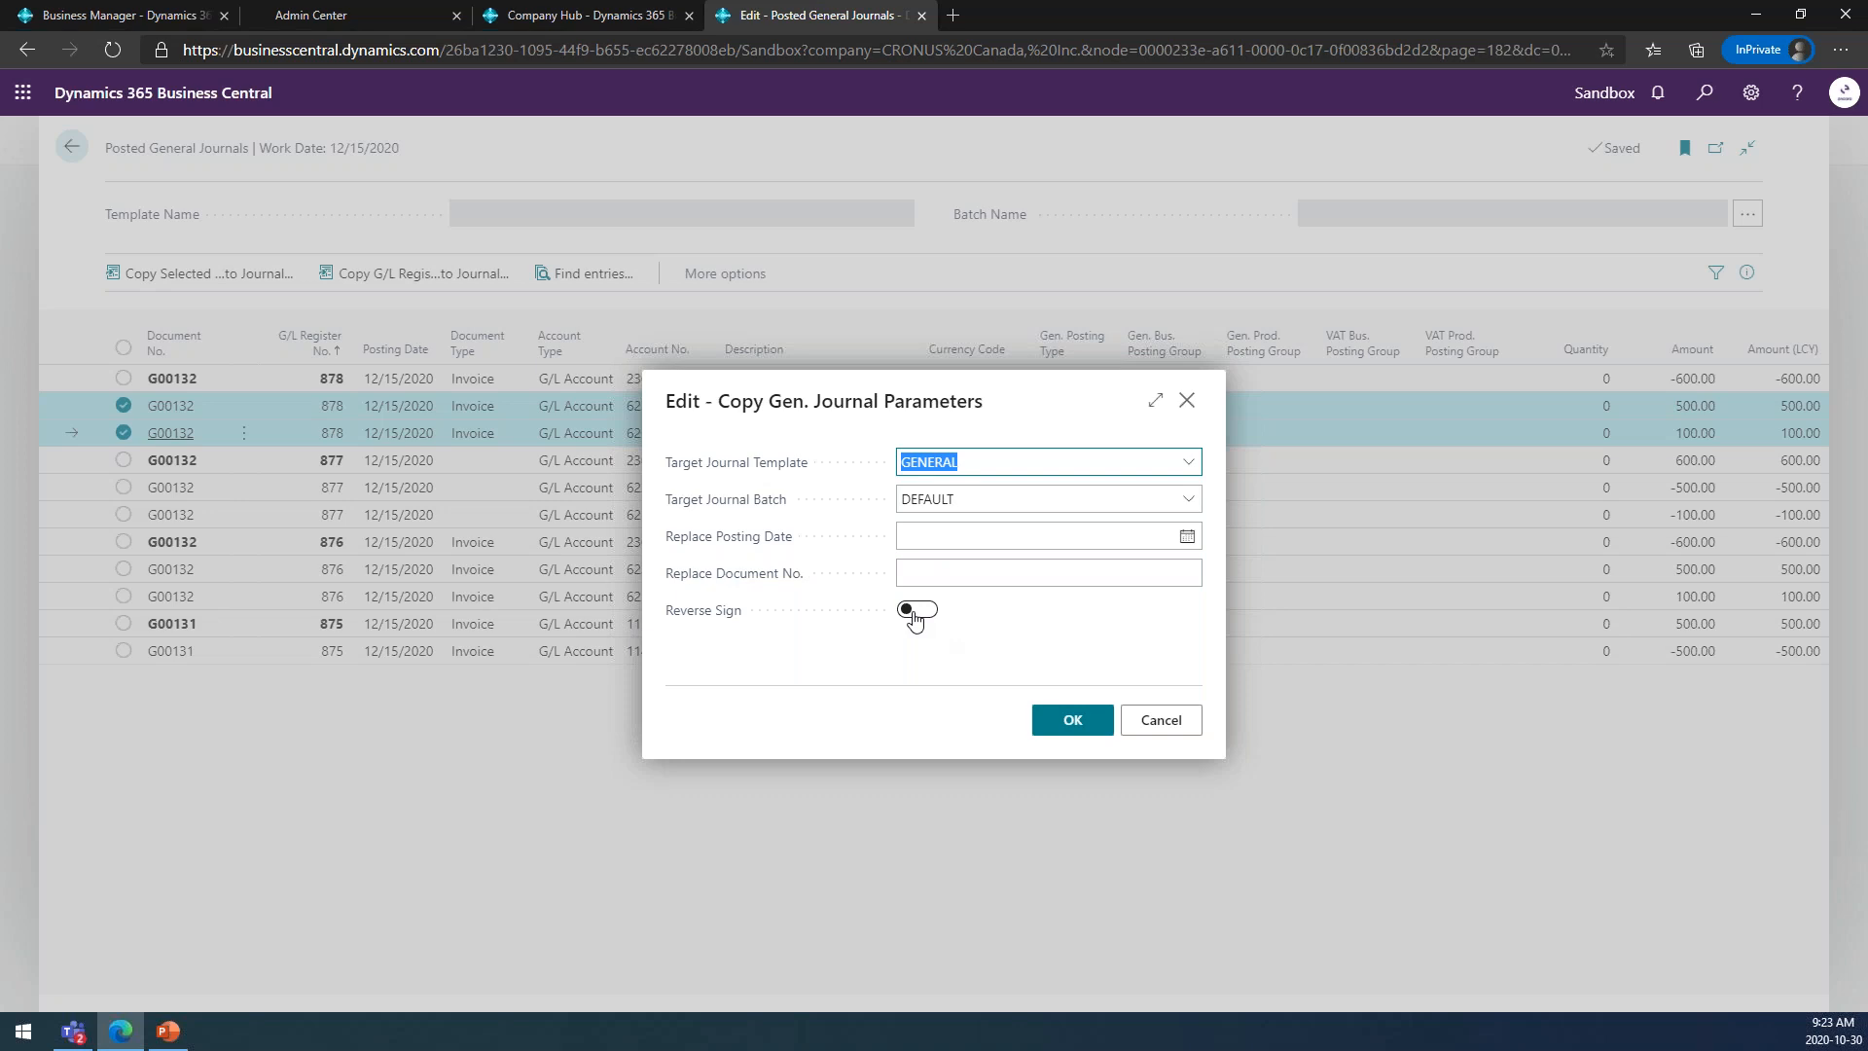
left_click(1159, 720)
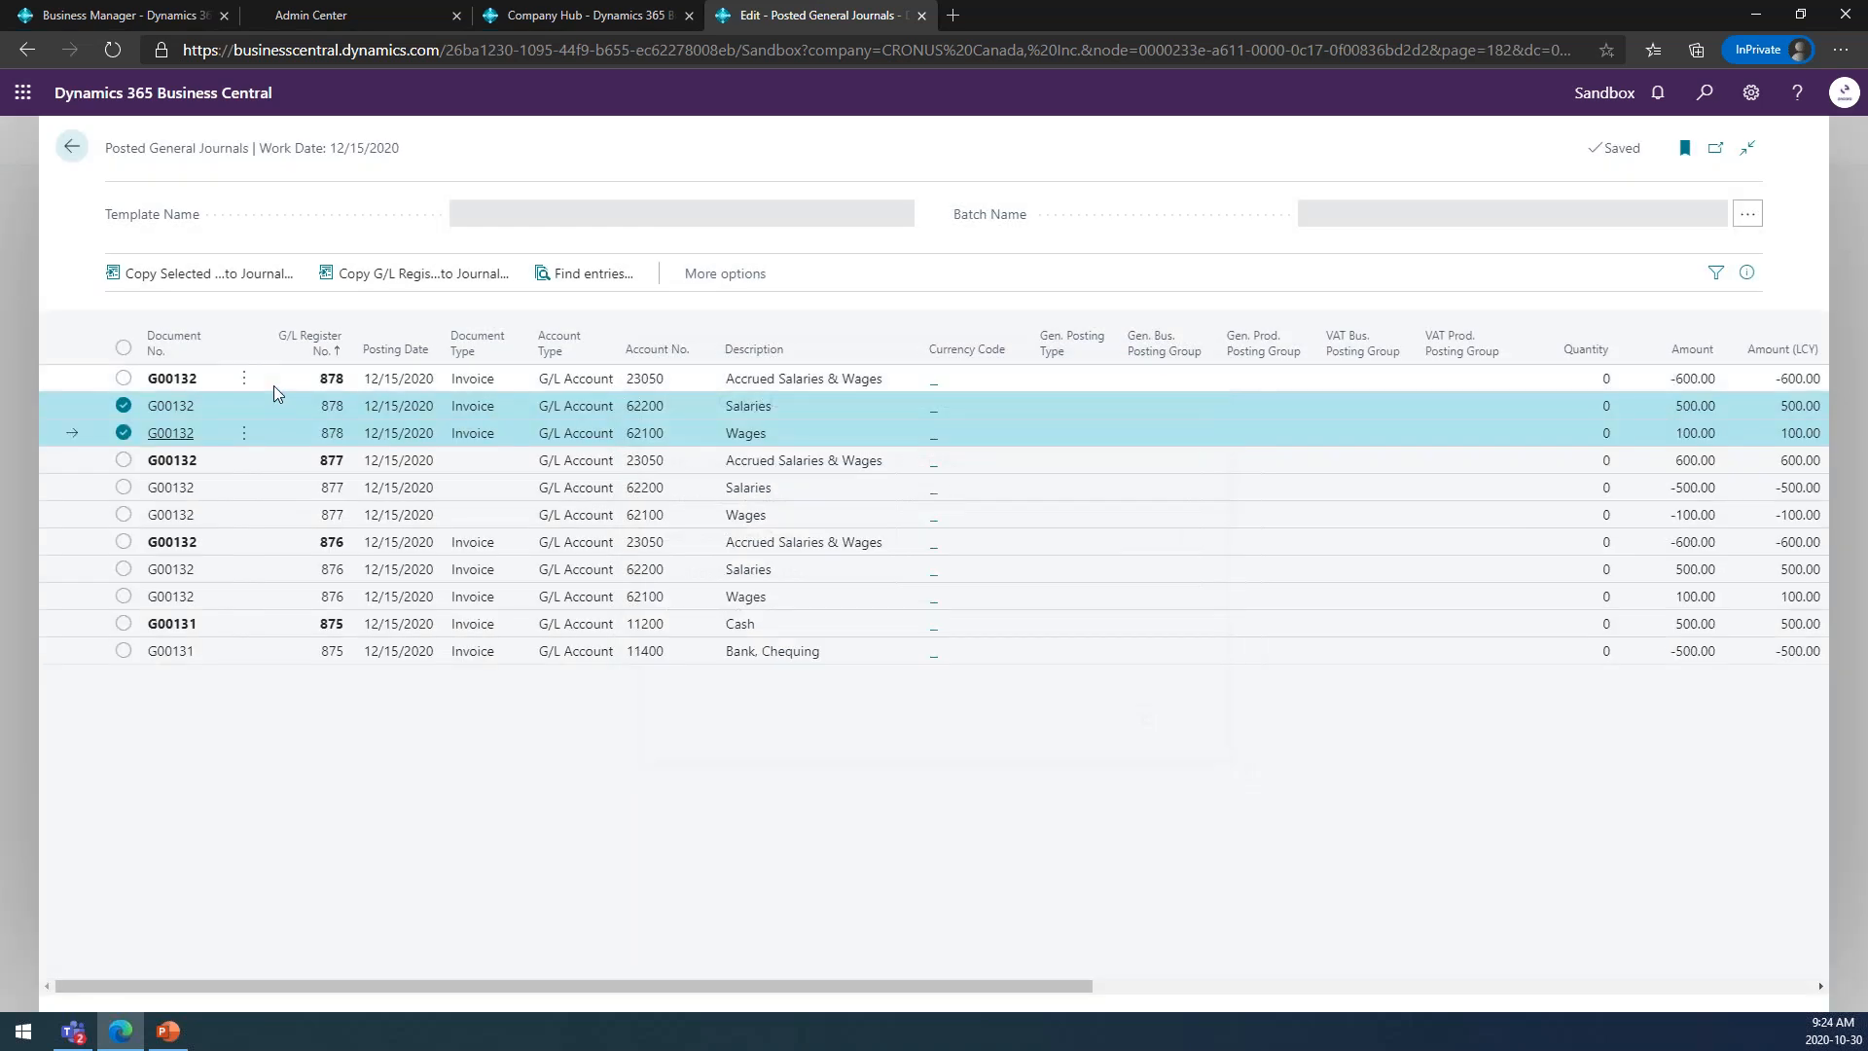
Copy the three posted lines of G/L register 878 to the GENERAL template's DEFAULT batch with reversed signs and posting date 10/30/2020.
left_click(273, 381)
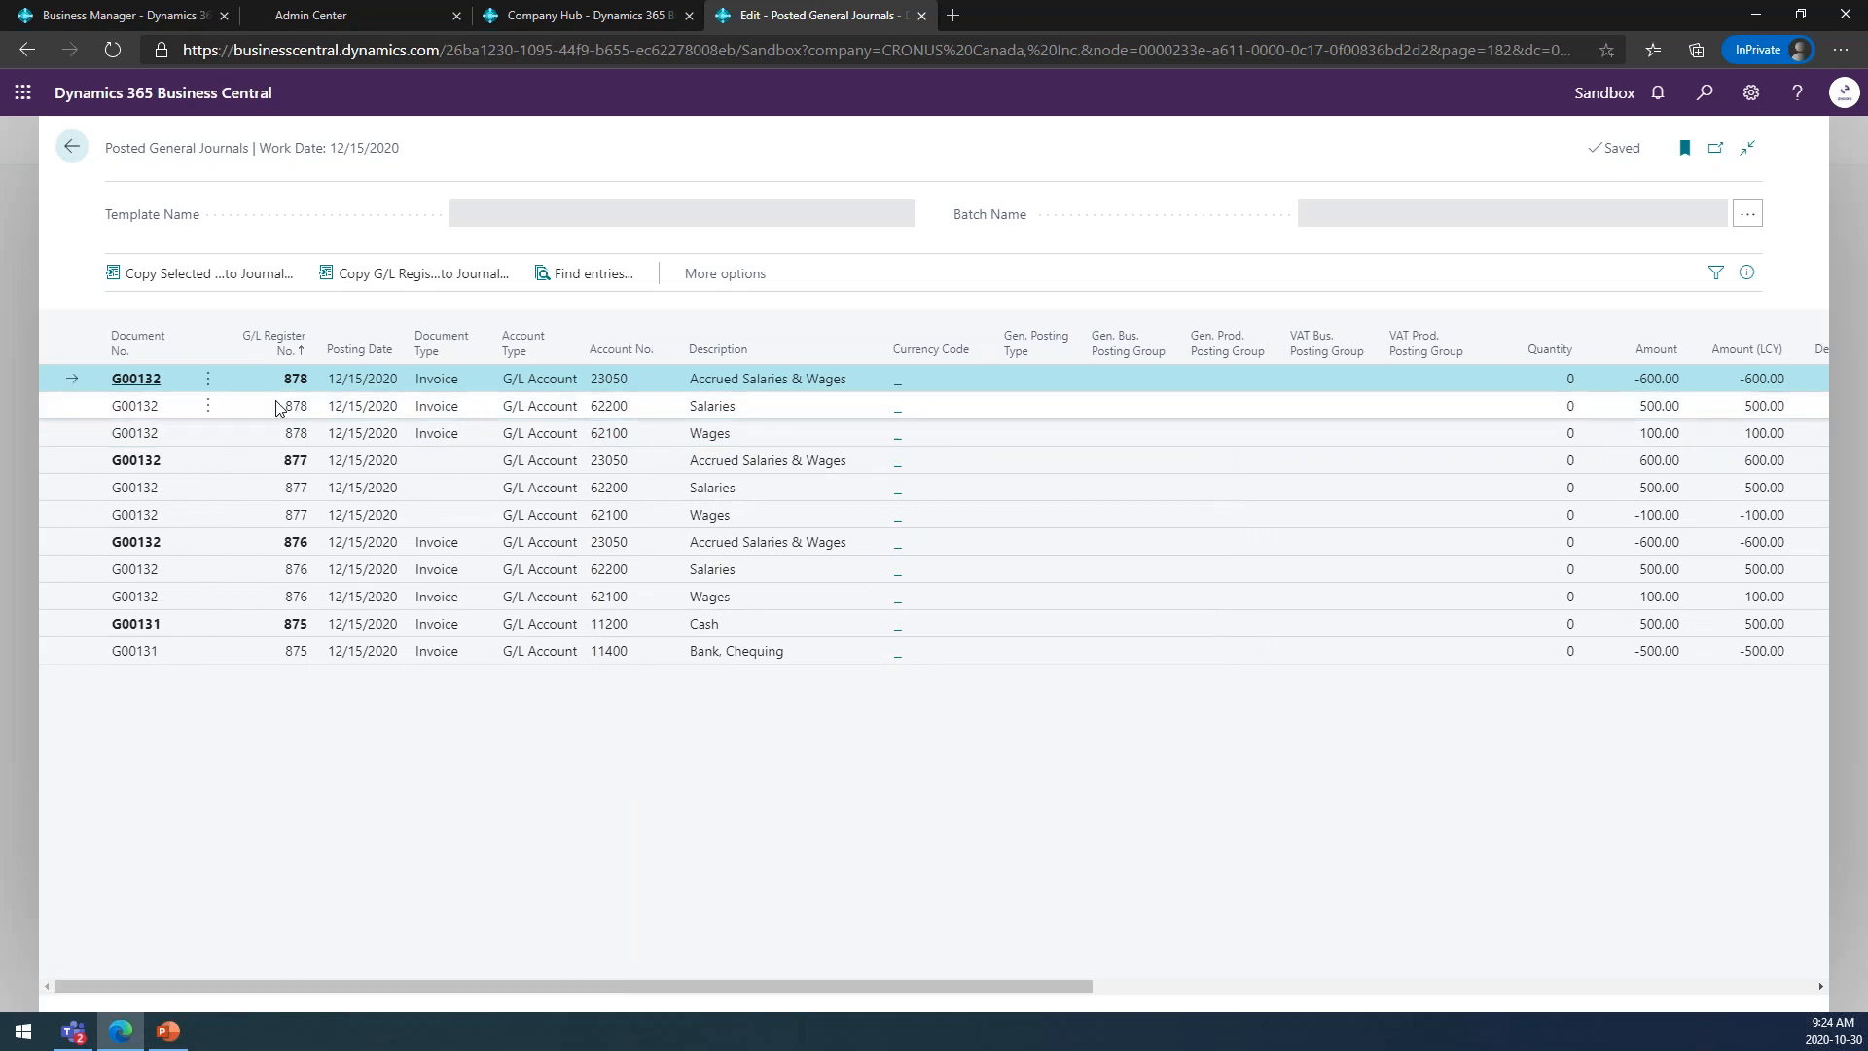
left_click(280, 410, "ctrl")
left_click(276, 436, "ctrl")
left_click(208, 273)
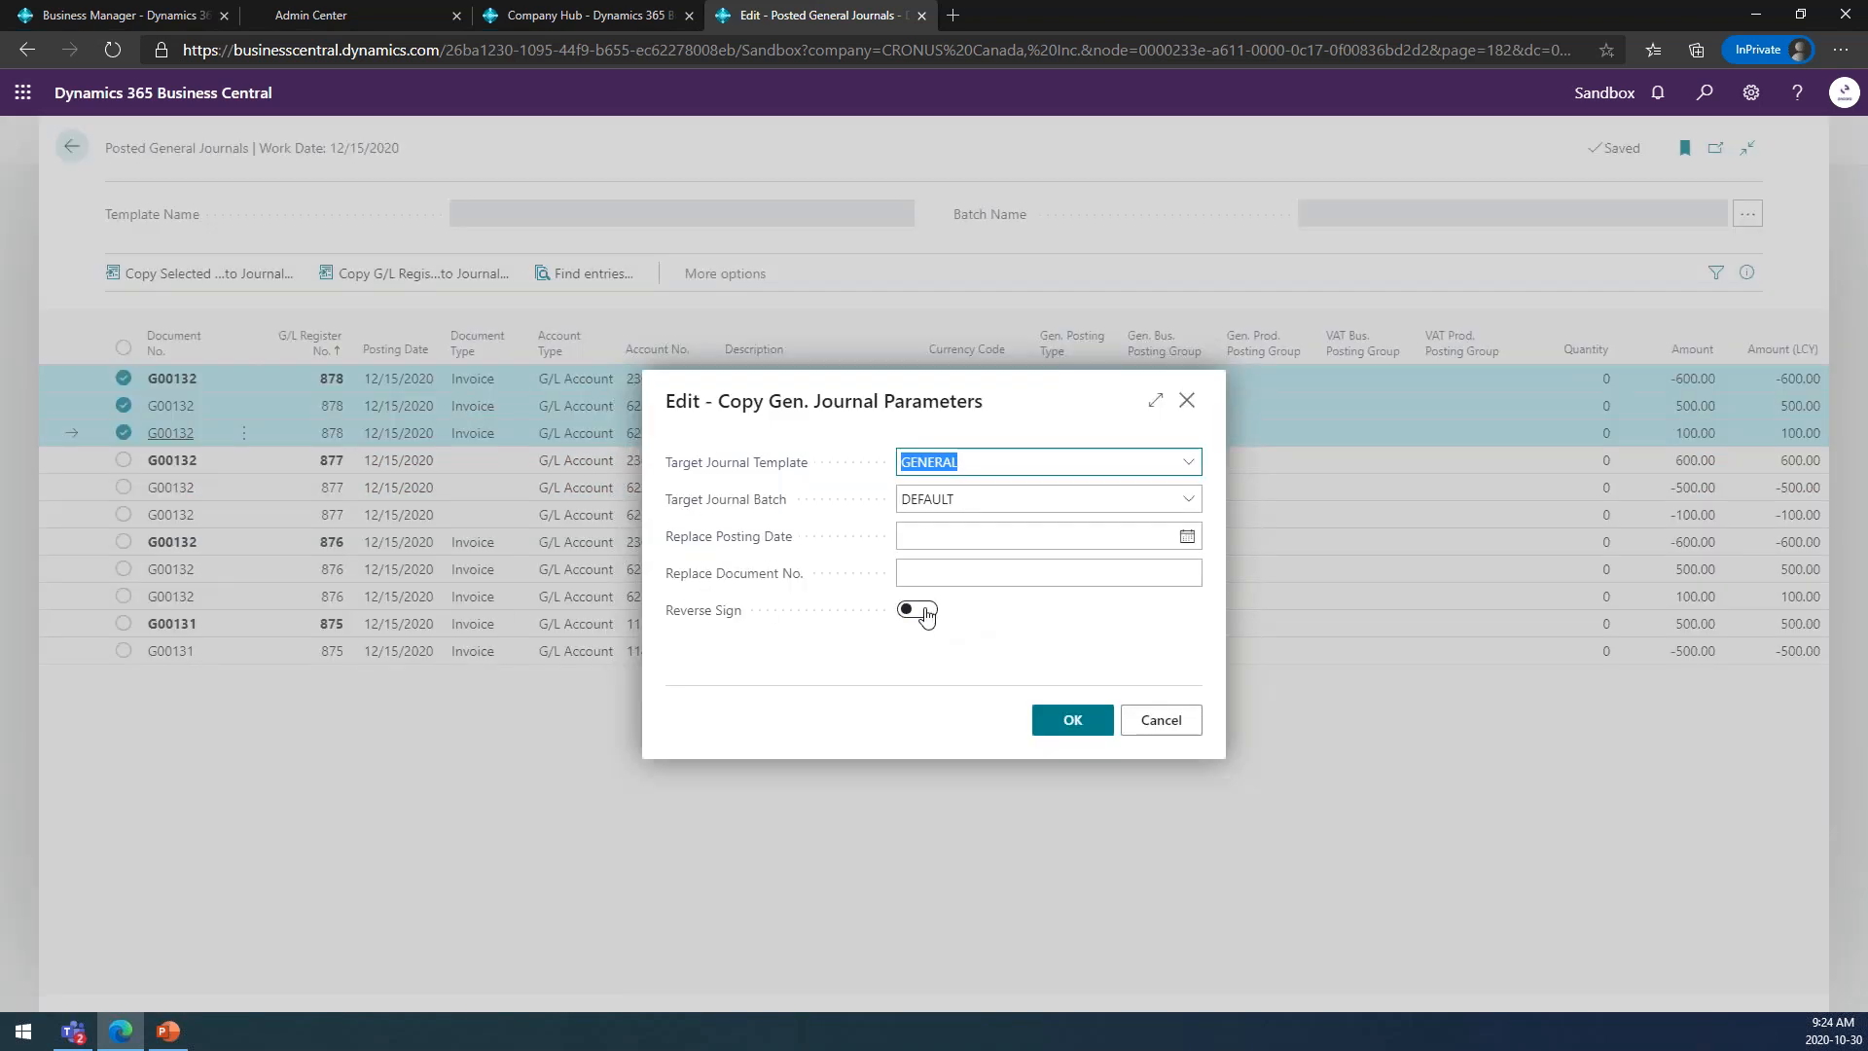
left_click(927, 612)
left_click(1135, 563)
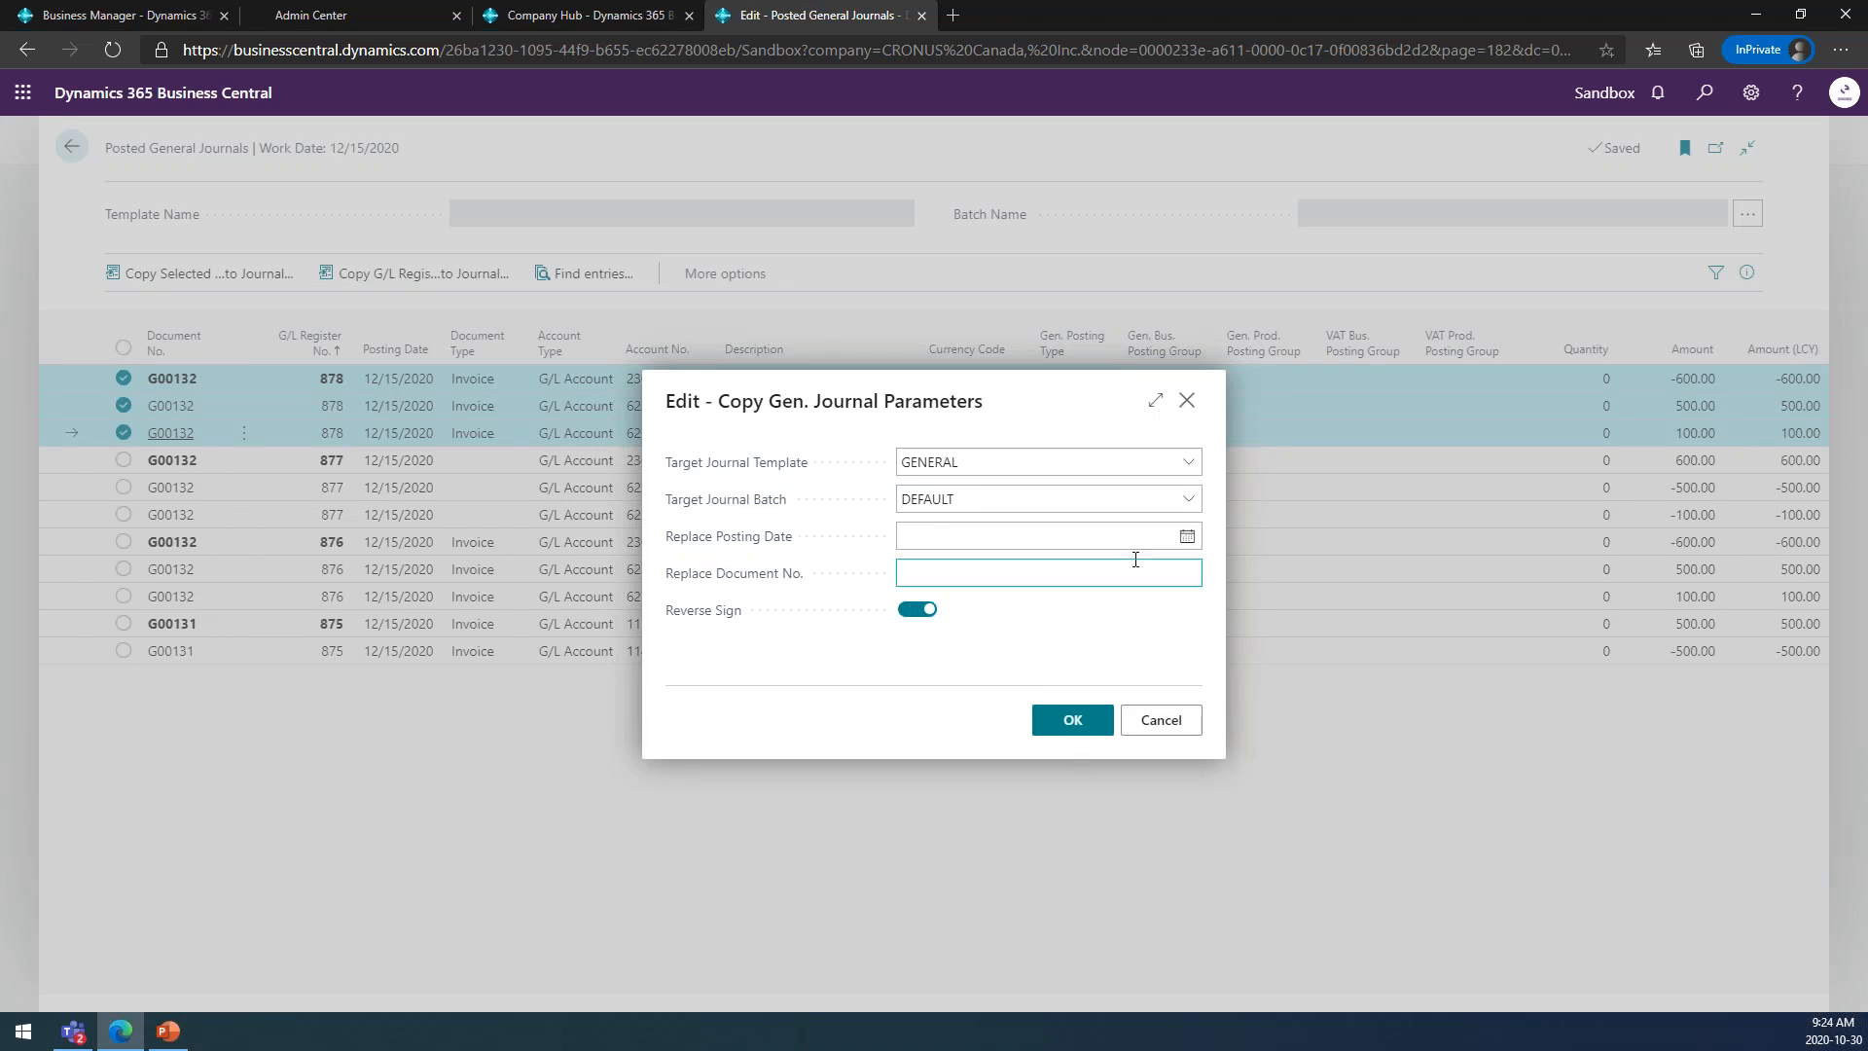
left_click(1186, 539)
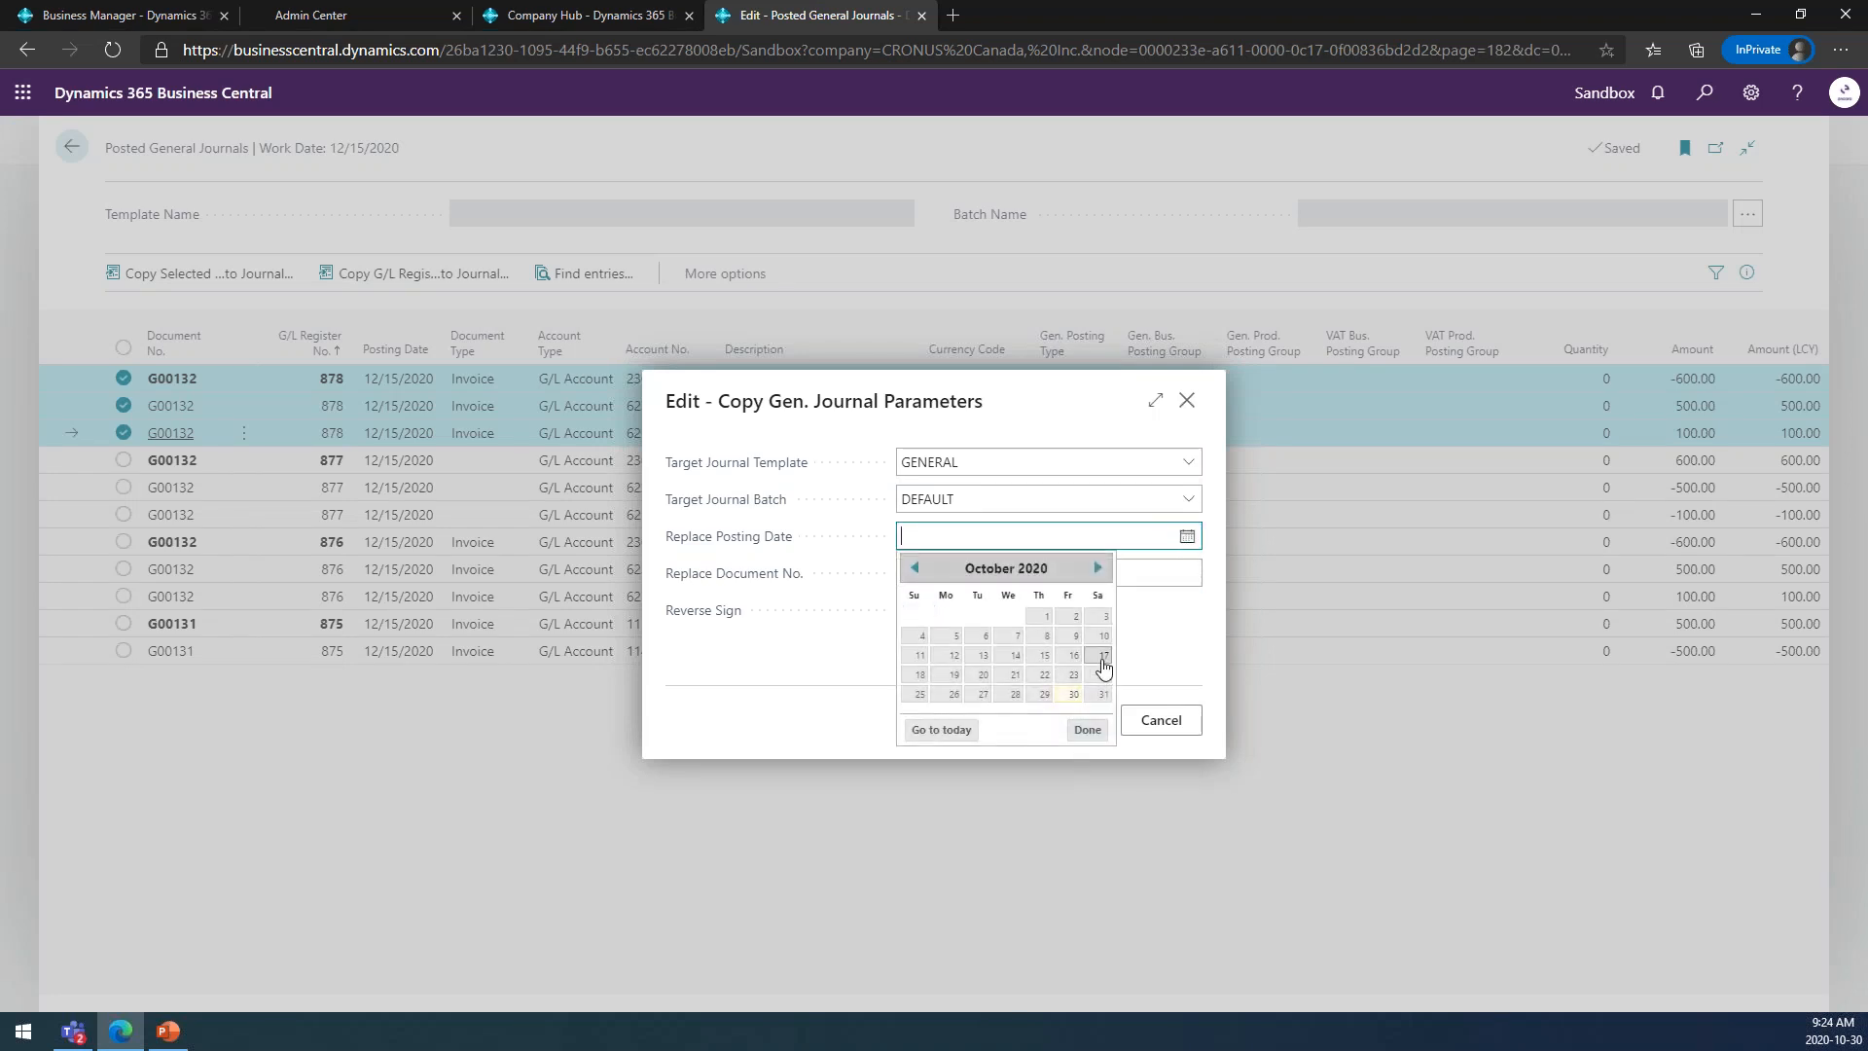
left_click(1086, 729)
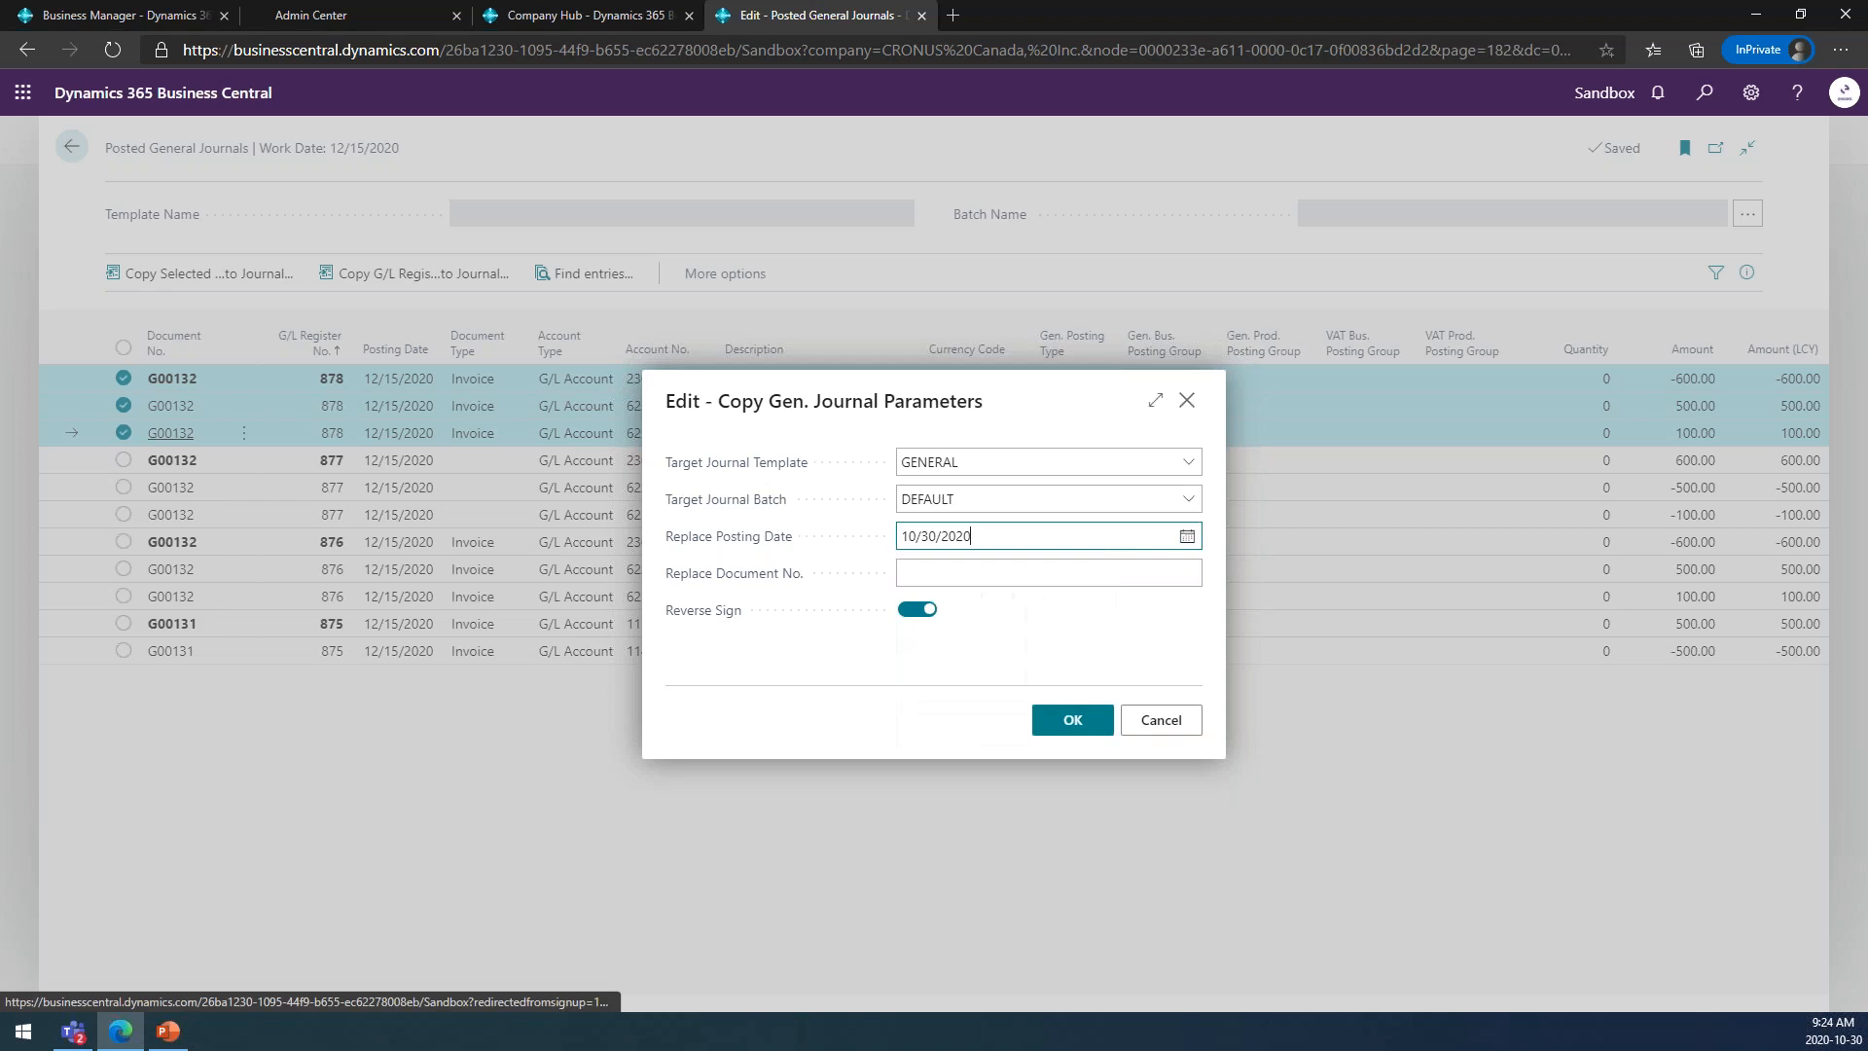
left_click(1074, 721)
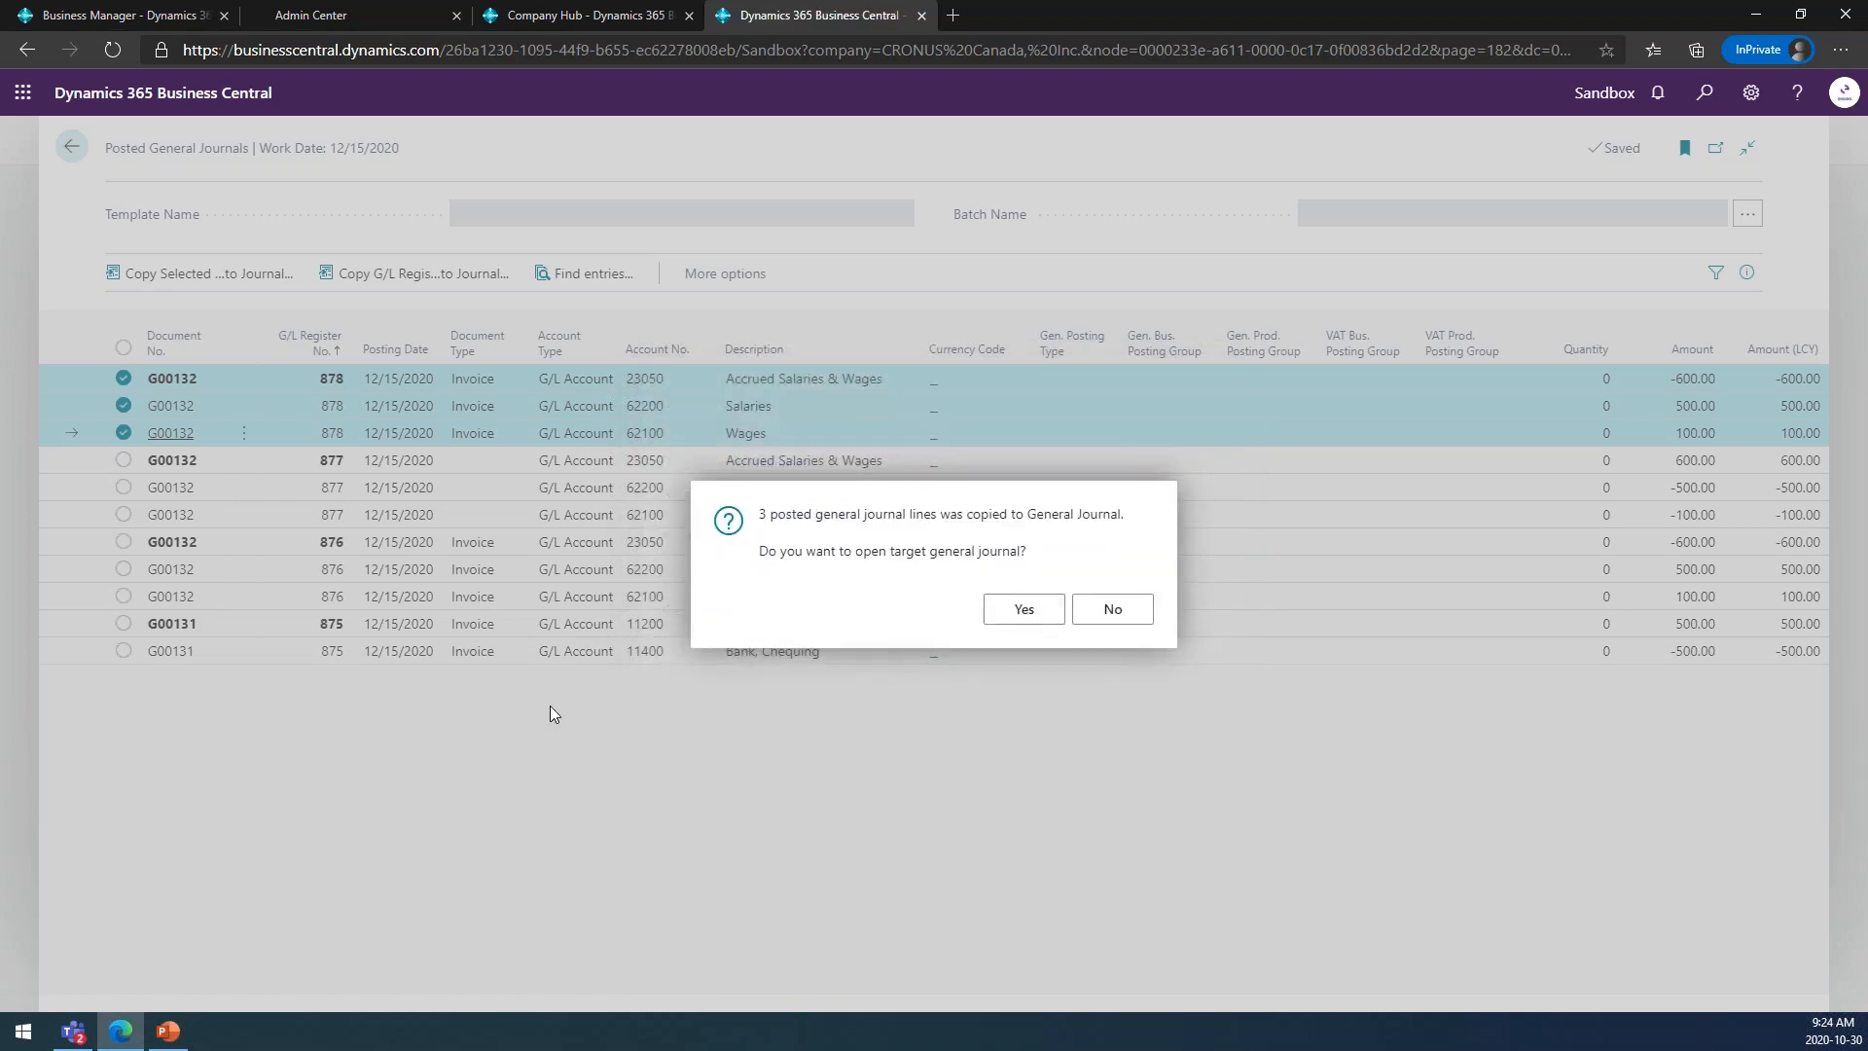
Open the target general journal and review the copied lines.
key("Return")
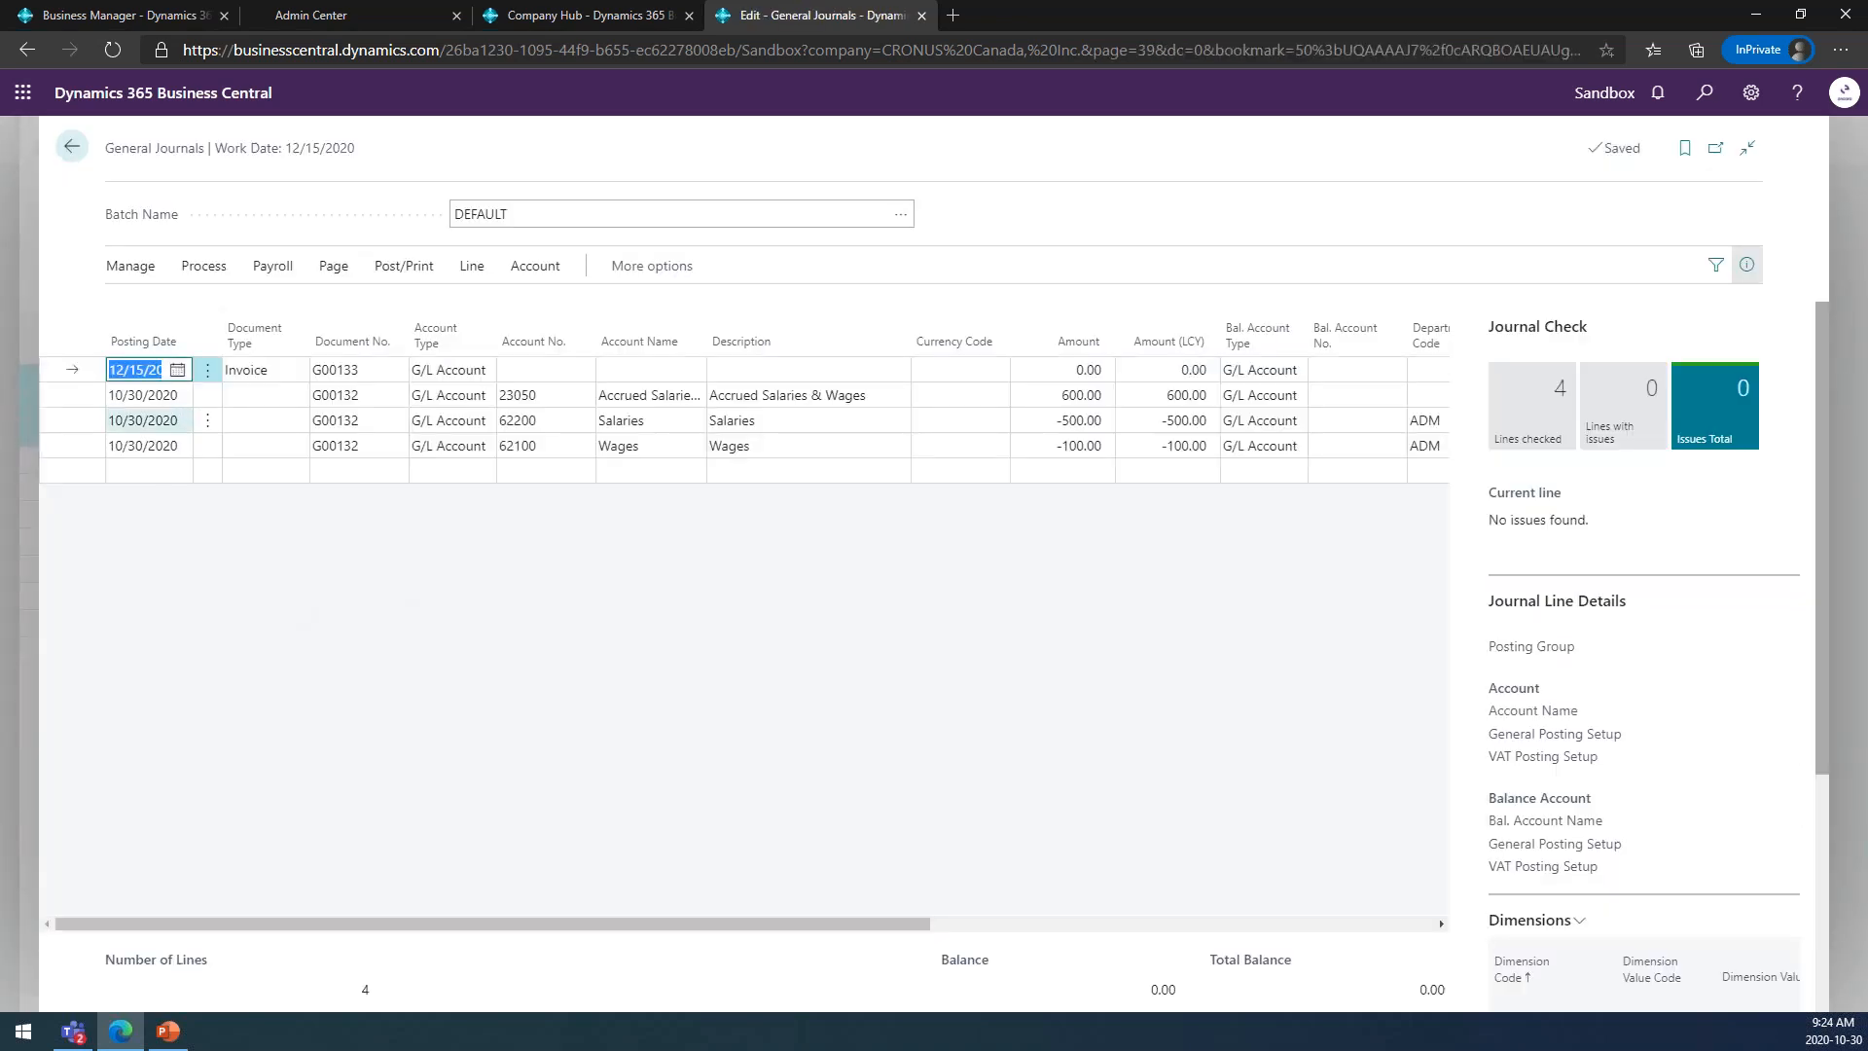
key("Down")
key("Down")
key("Down")
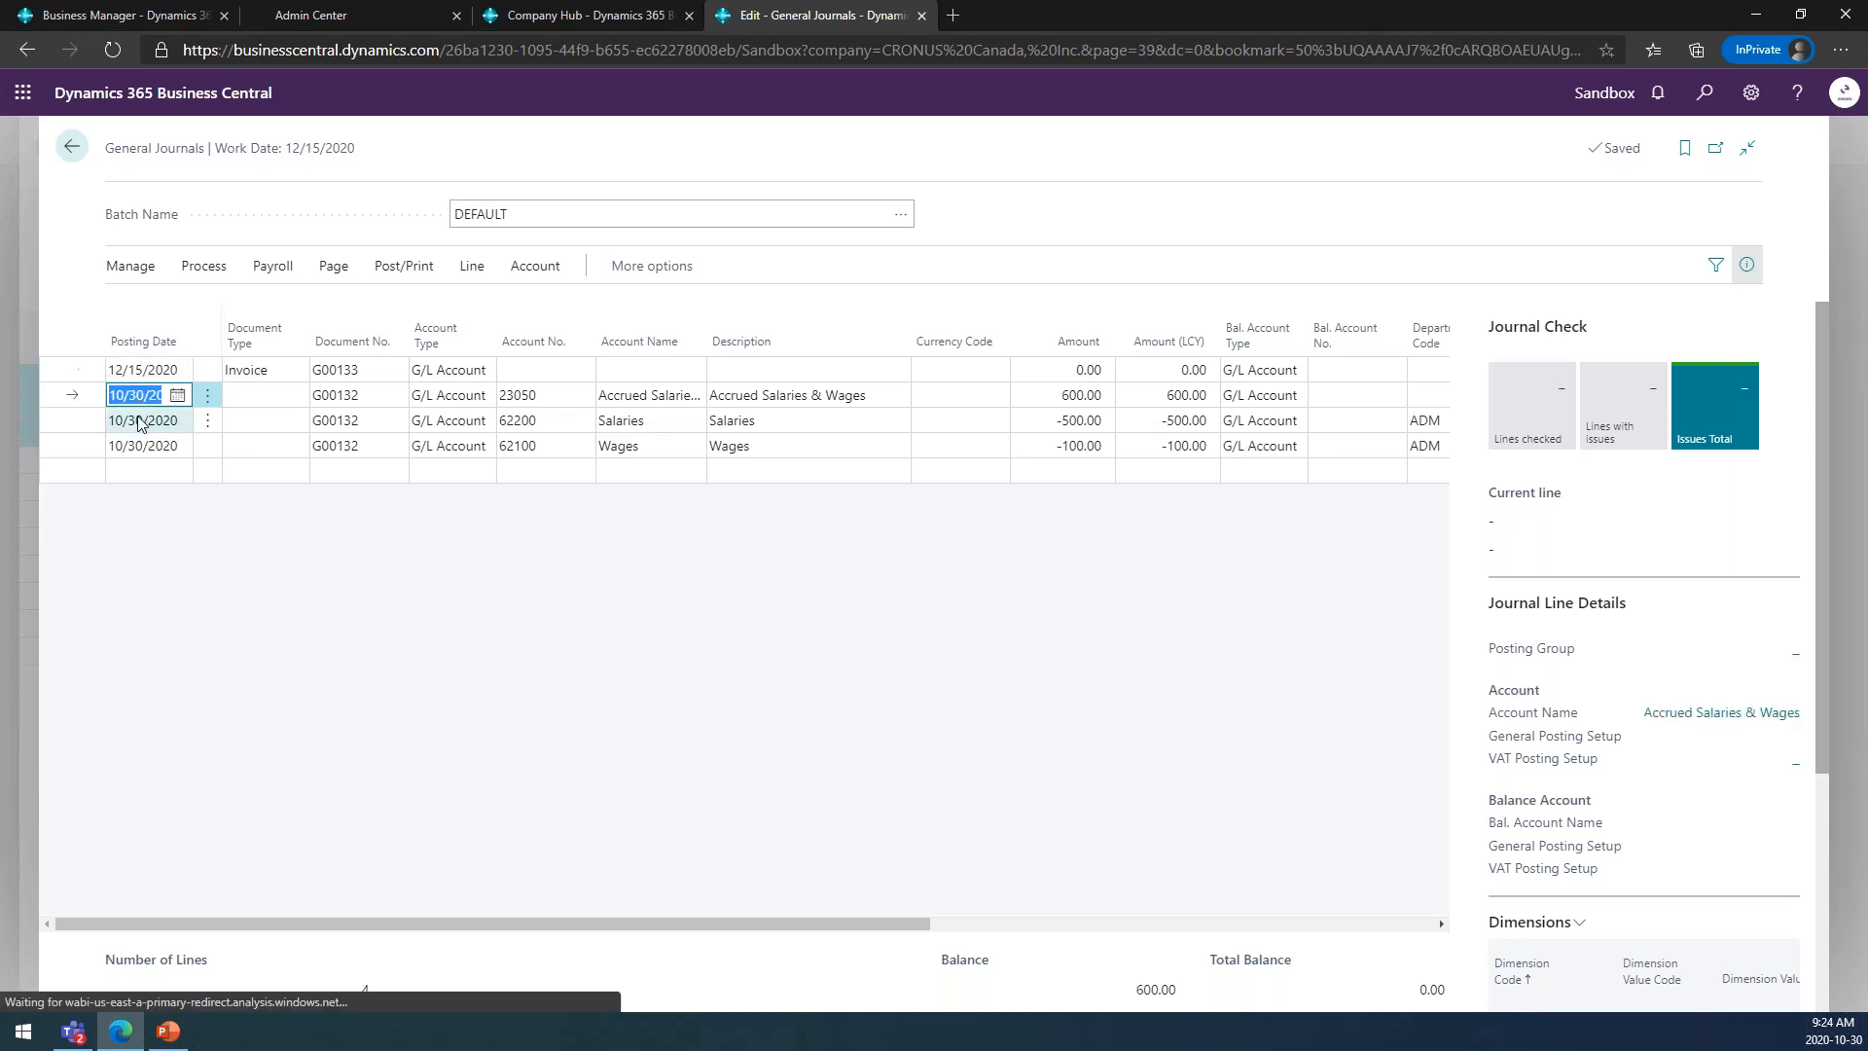
Post the copied journal lines of the DEFAULT batch and return to the Posted General Journals.
left_click(143, 395)
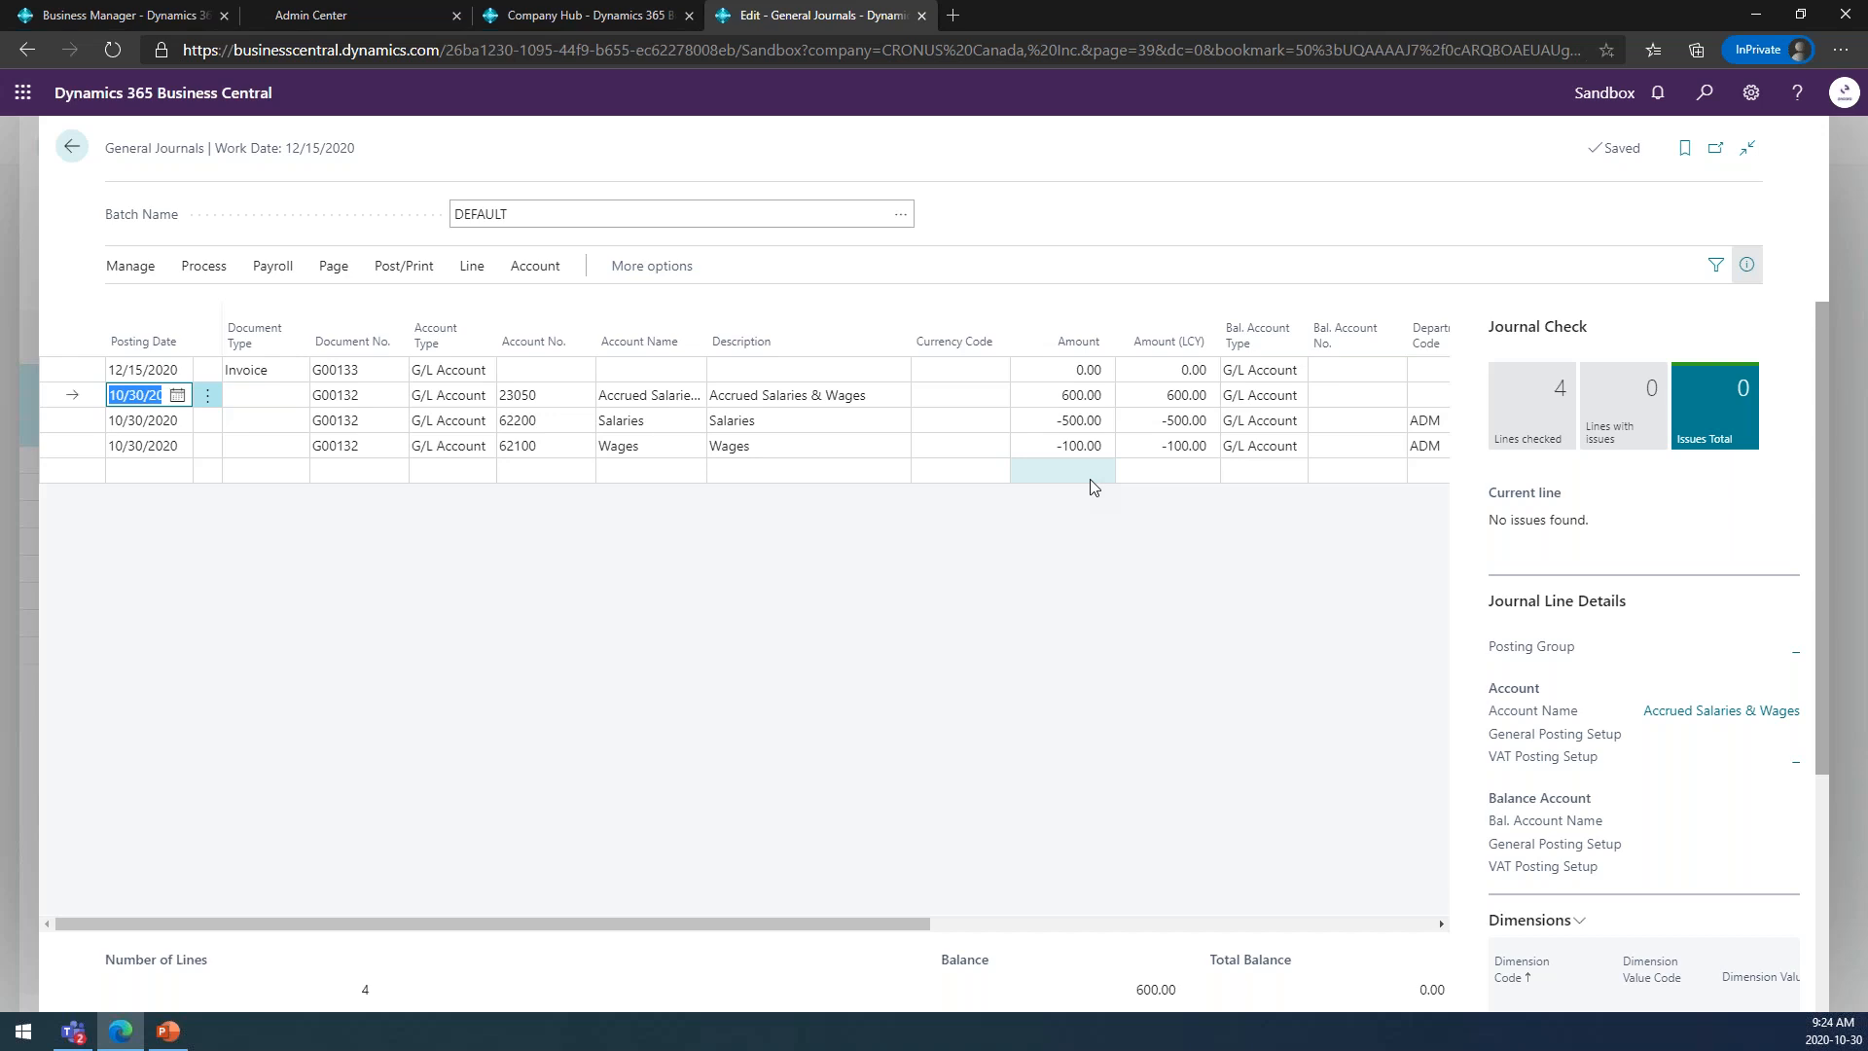
left_click(386, 267)
left_click(148, 306)
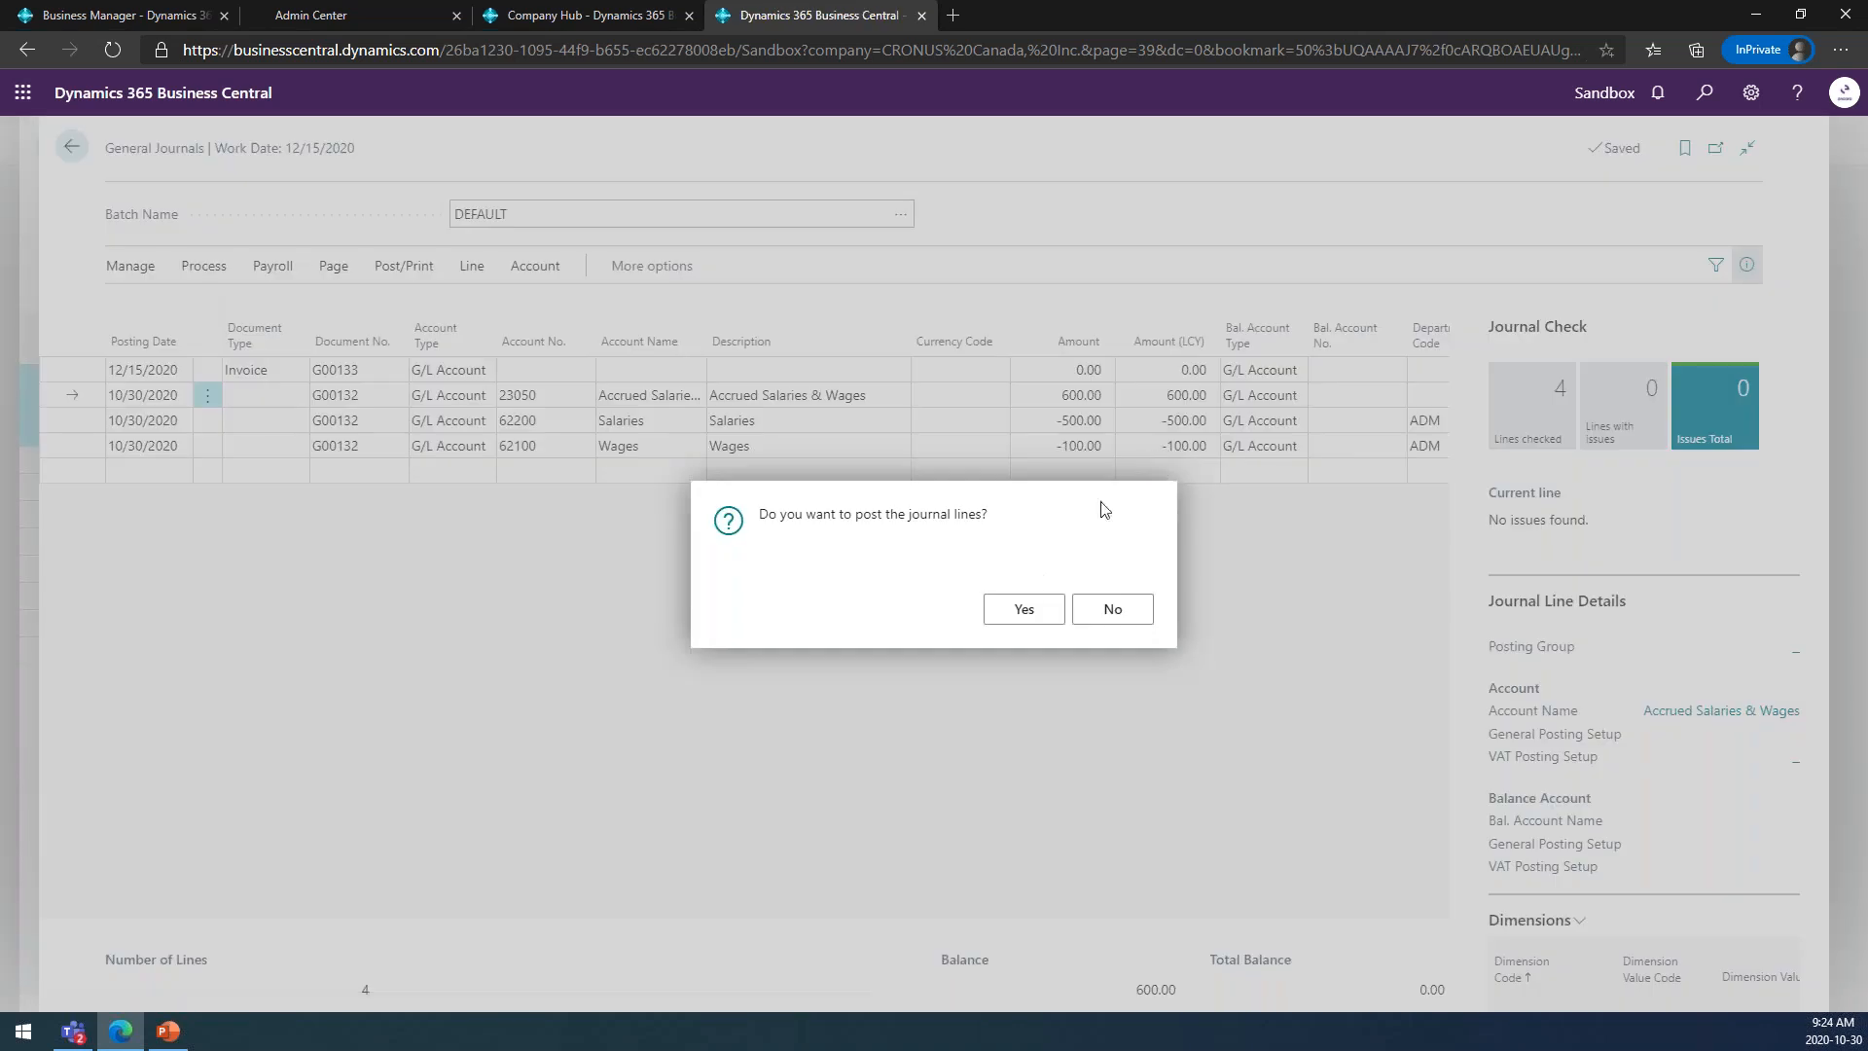
left_click(1028, 608)
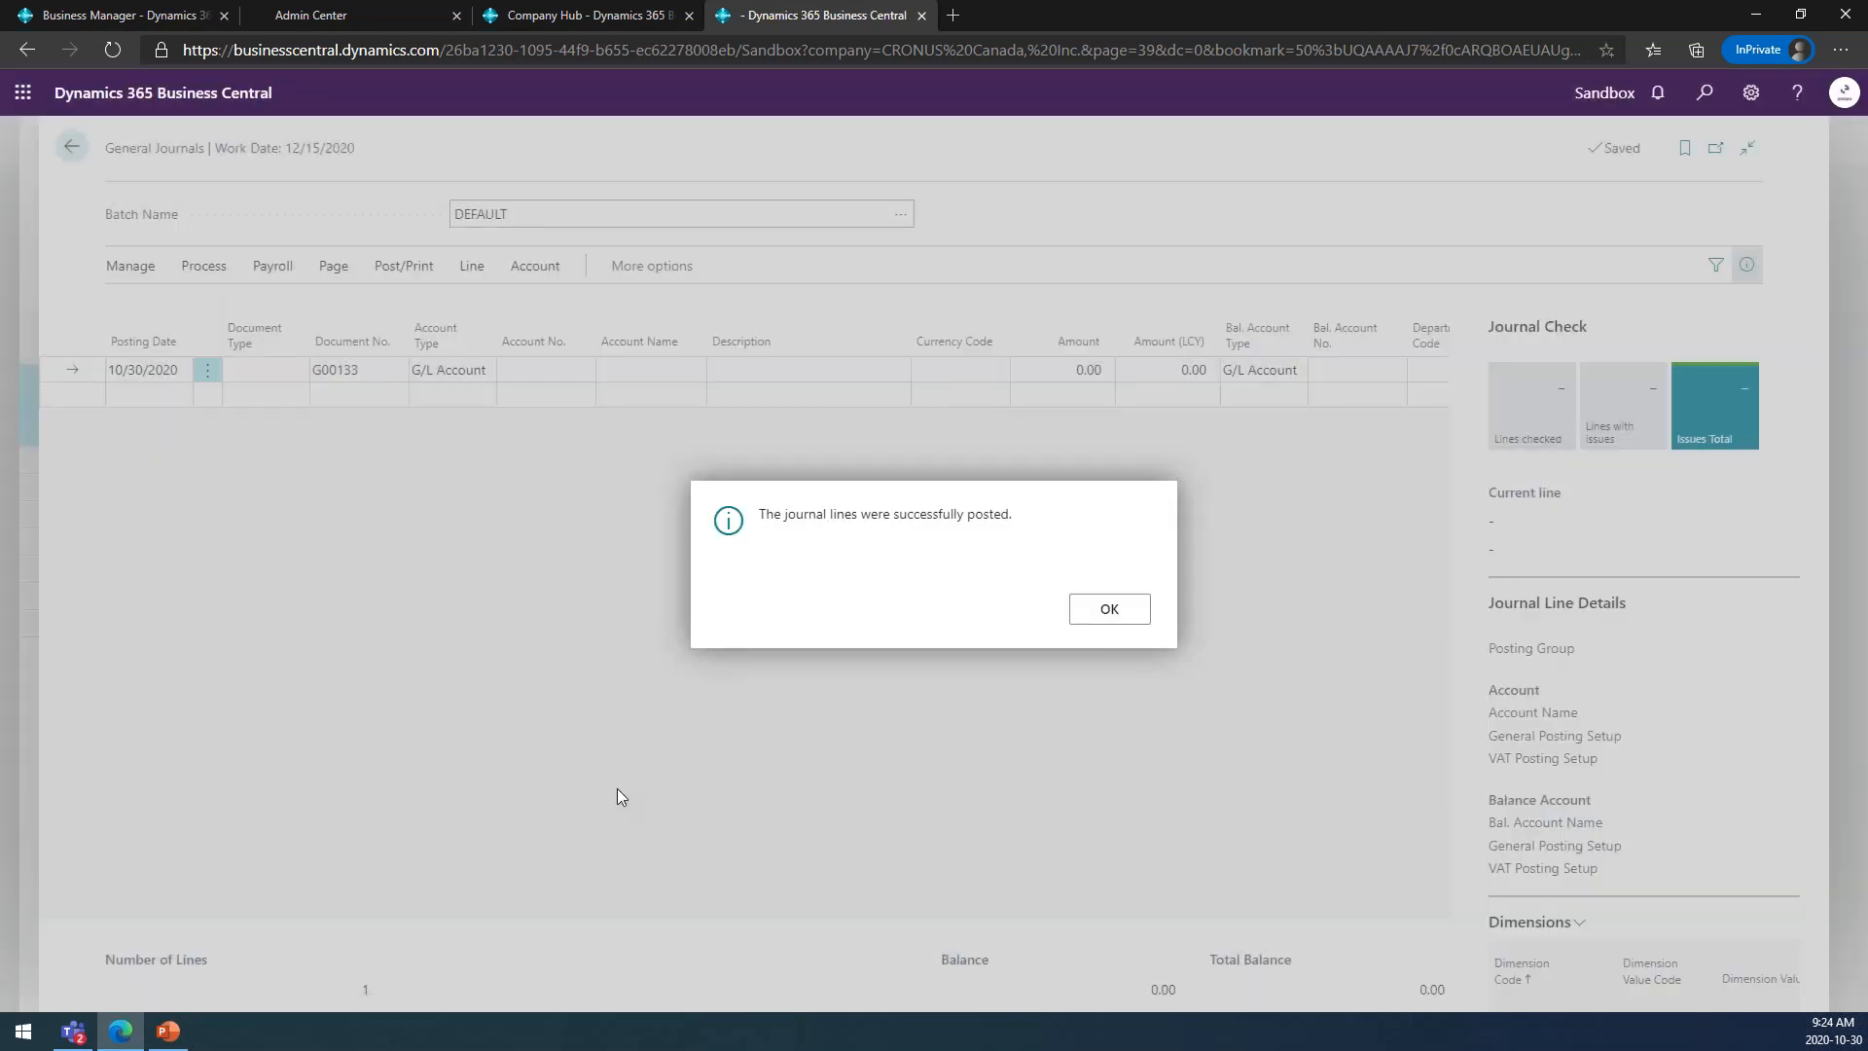
left_click(1107, 609)
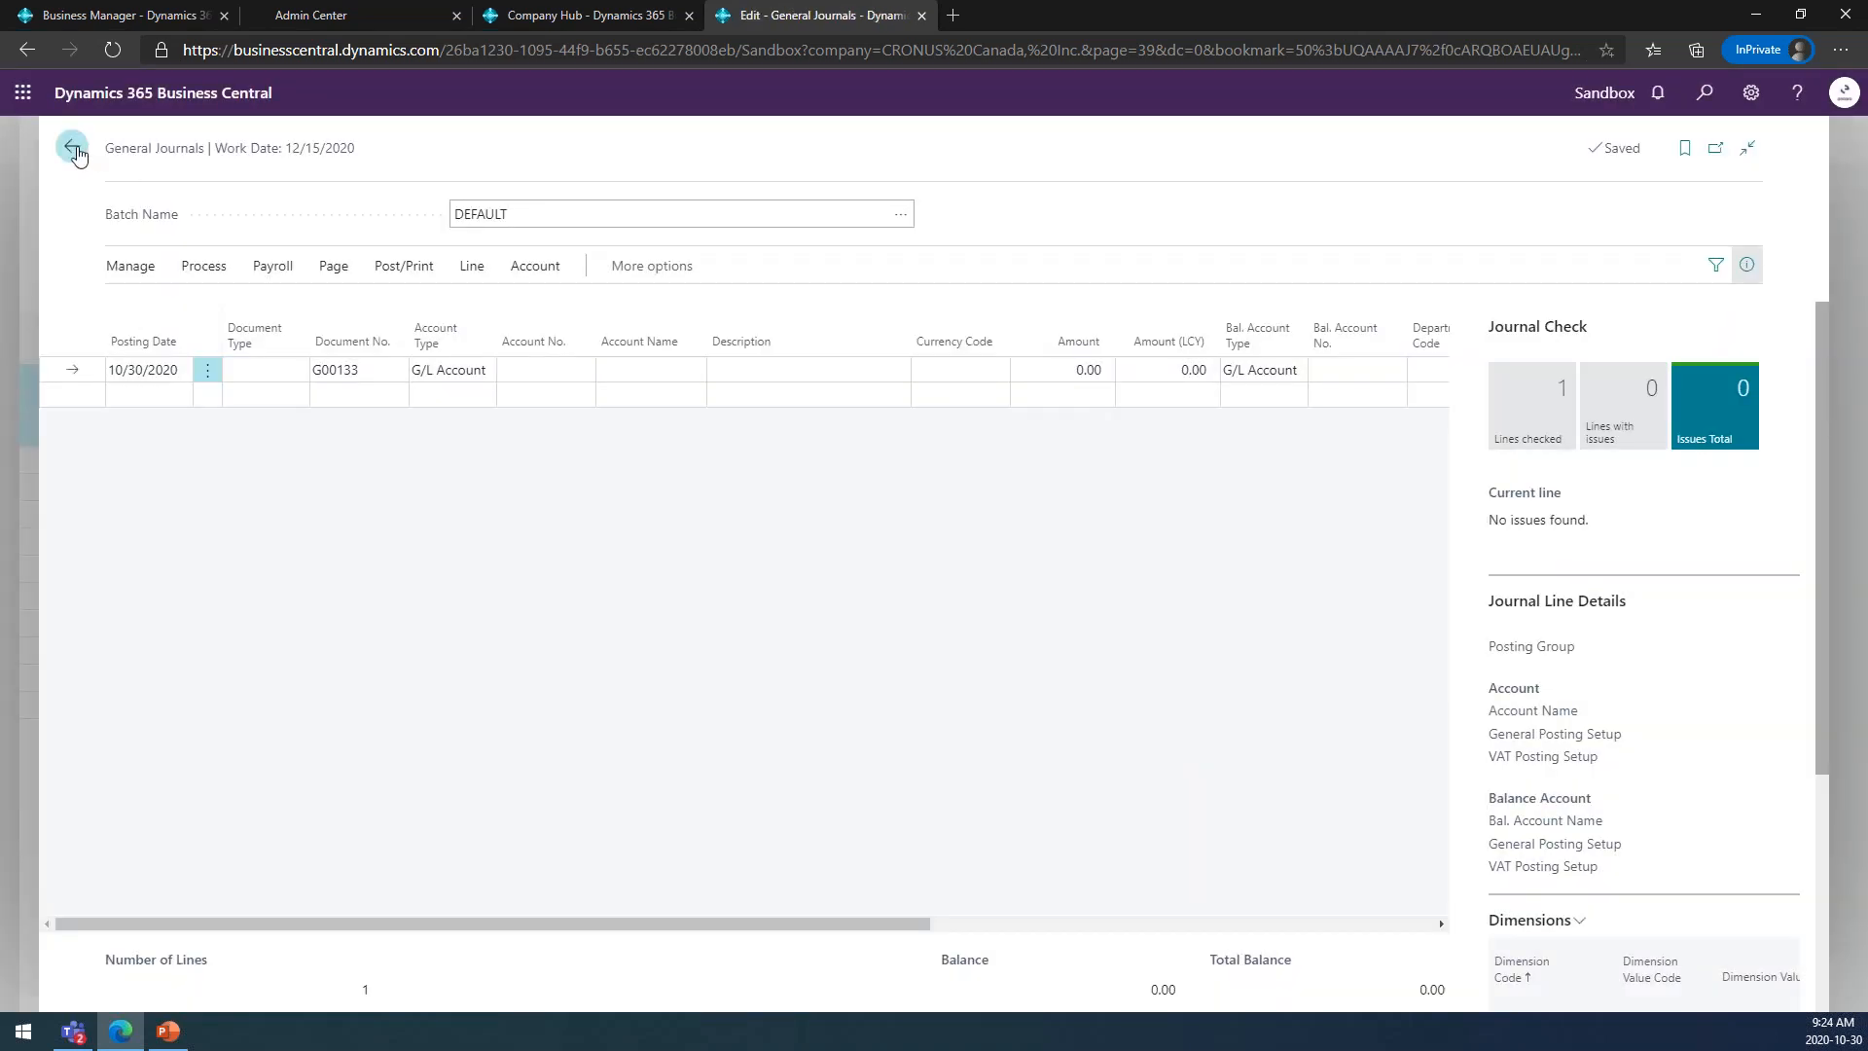
left_click(71, 146)
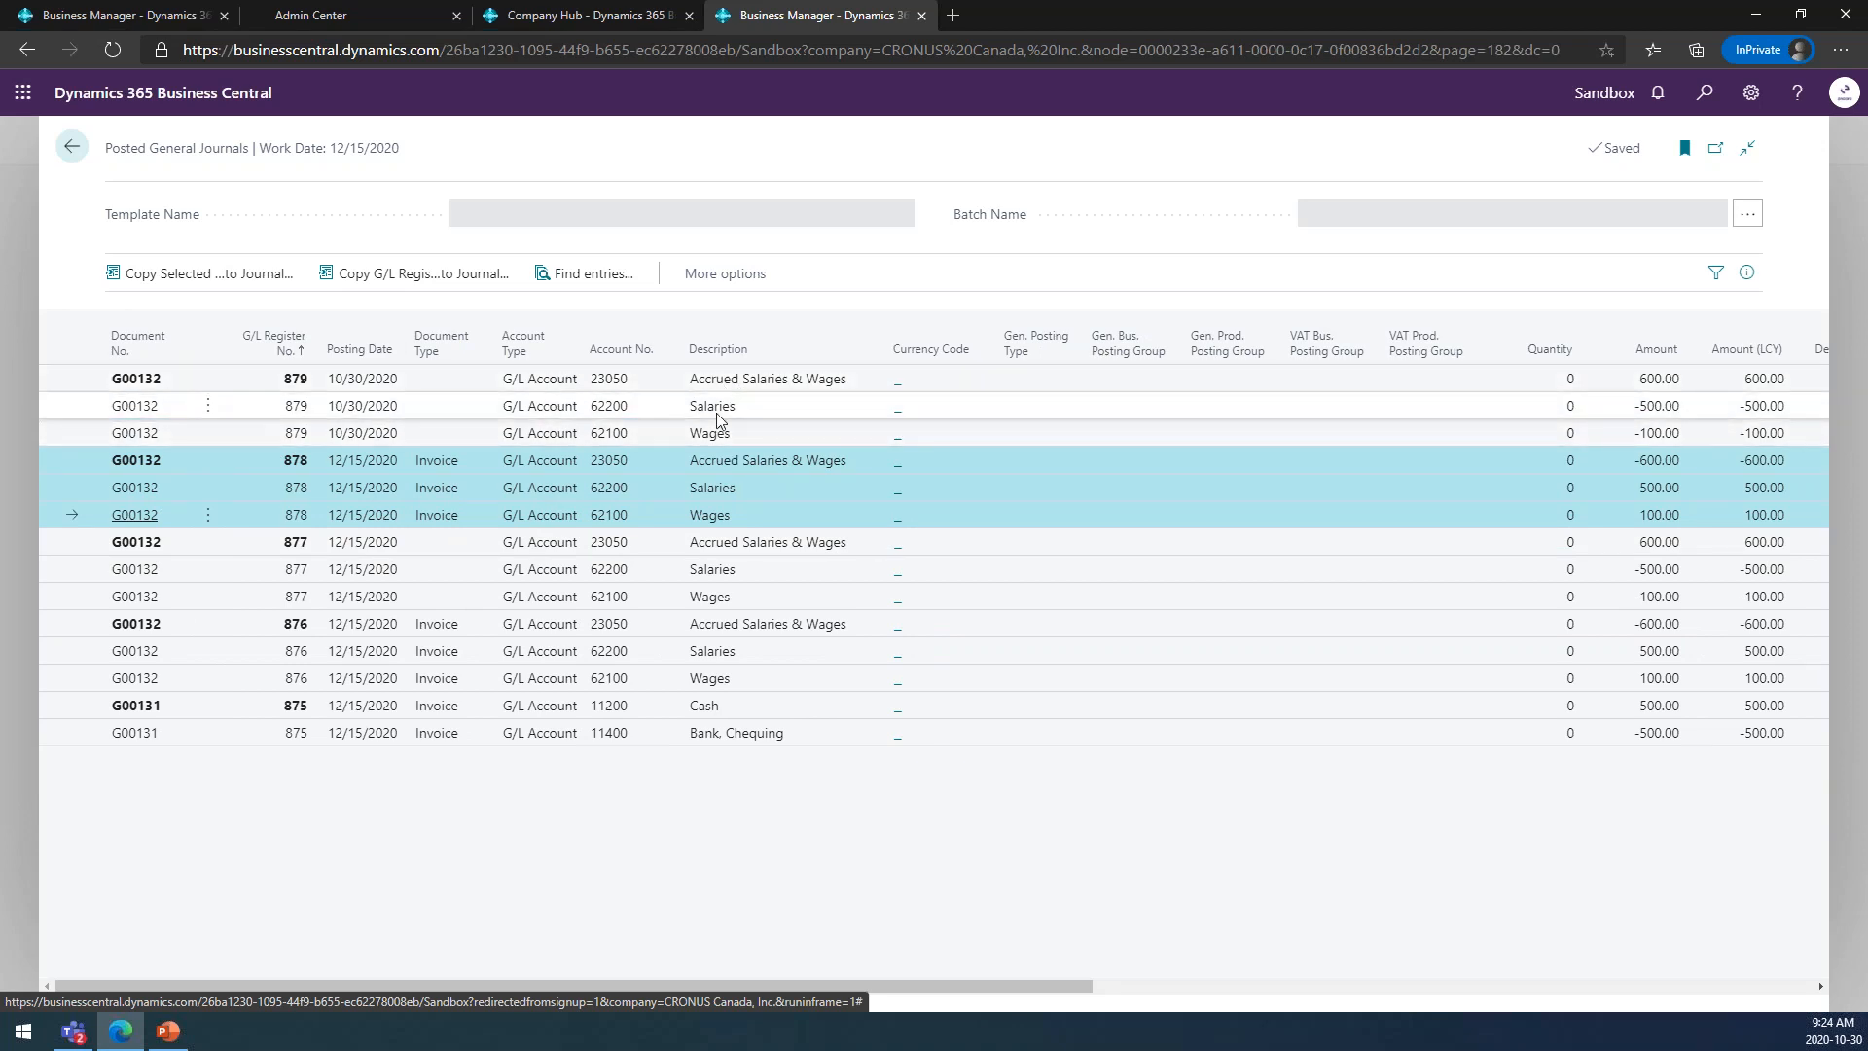
Copy the lines of G/L register 879 to the GENERAL template's DEFAULT batch with reversed signs, check them and return to the posted journals.
left_click(386, 381, "ctrl")
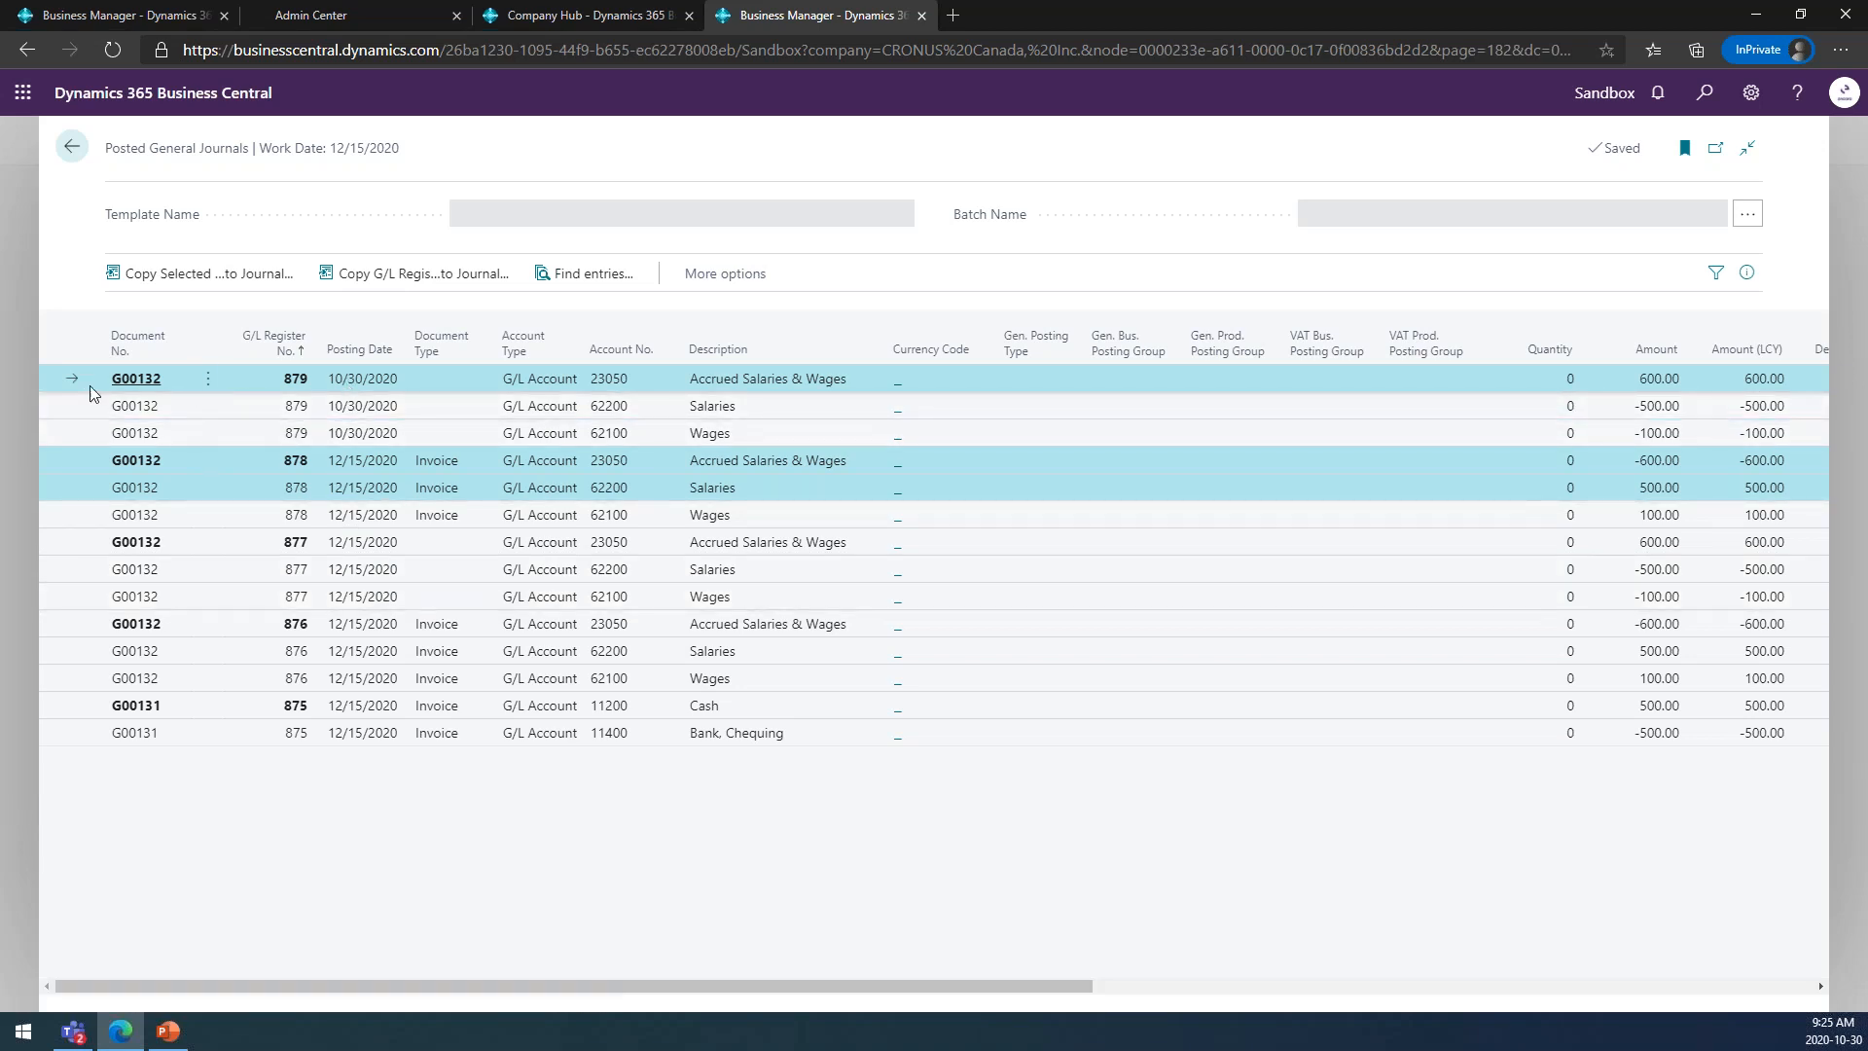
left_click(261, 407)
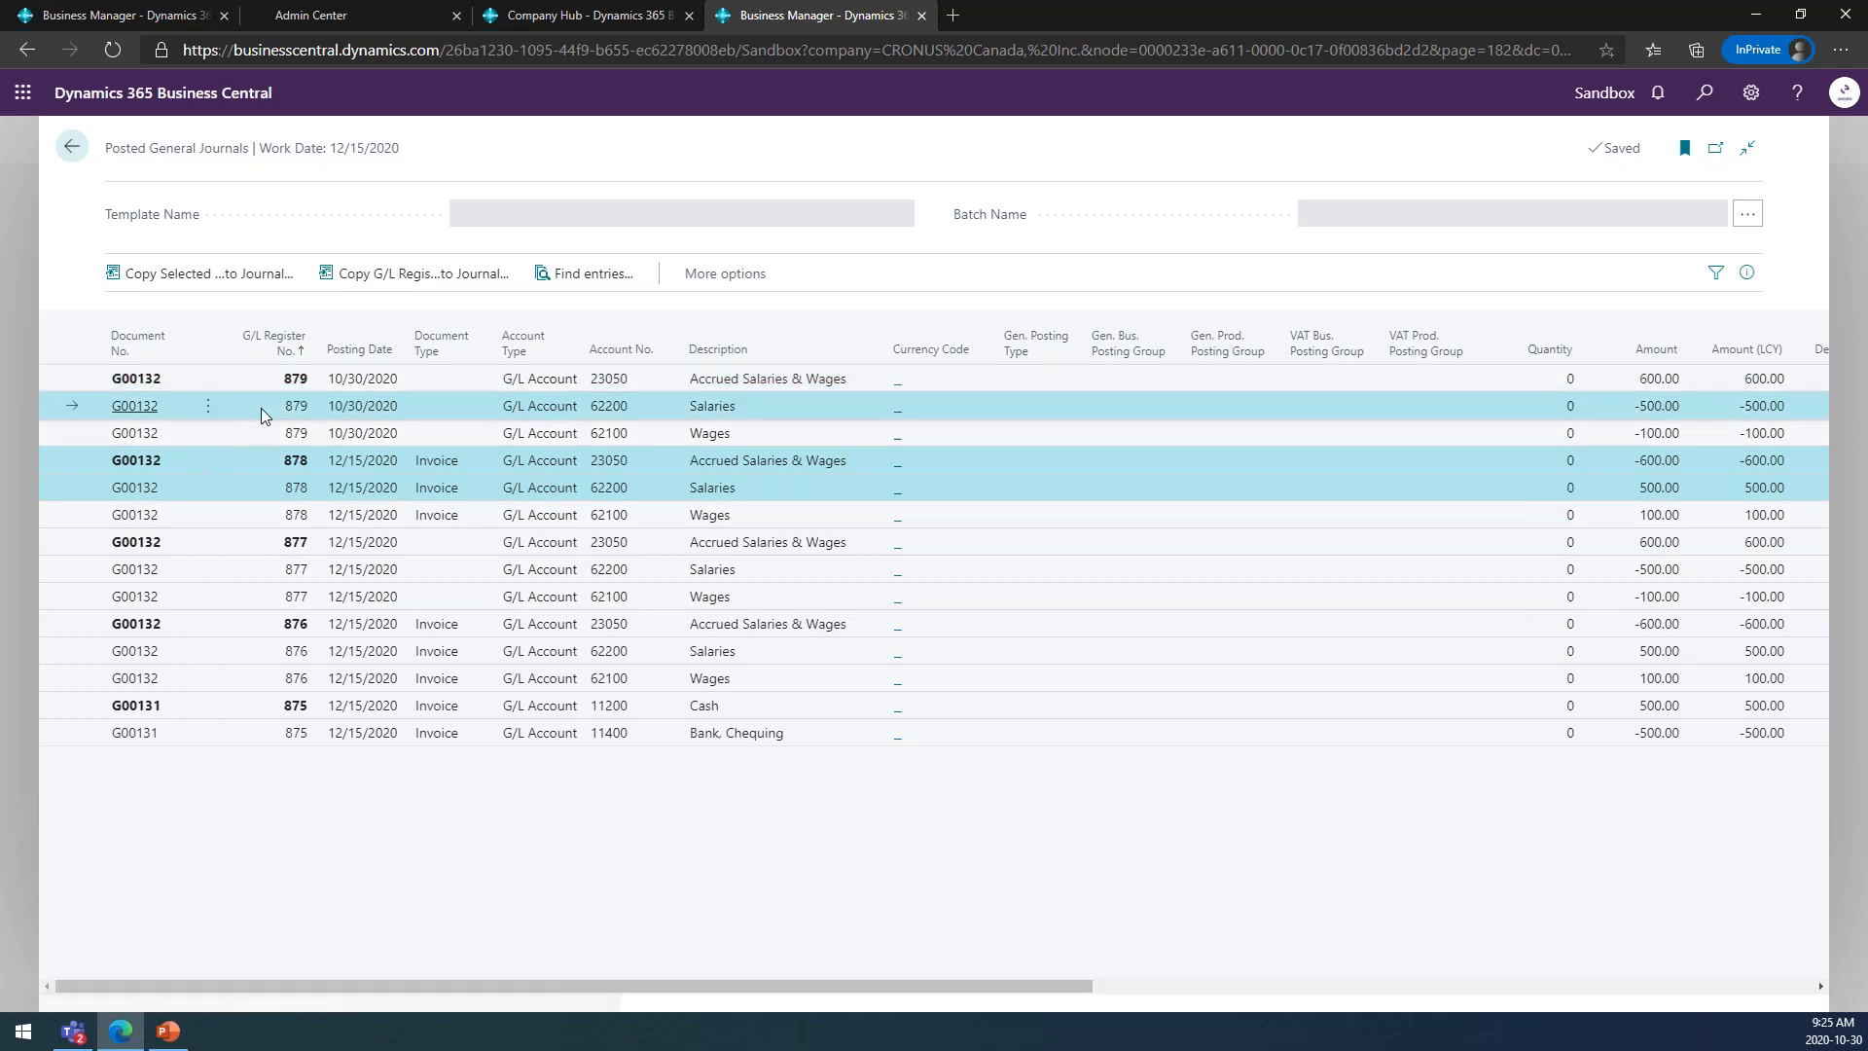
left_click(261, 378)
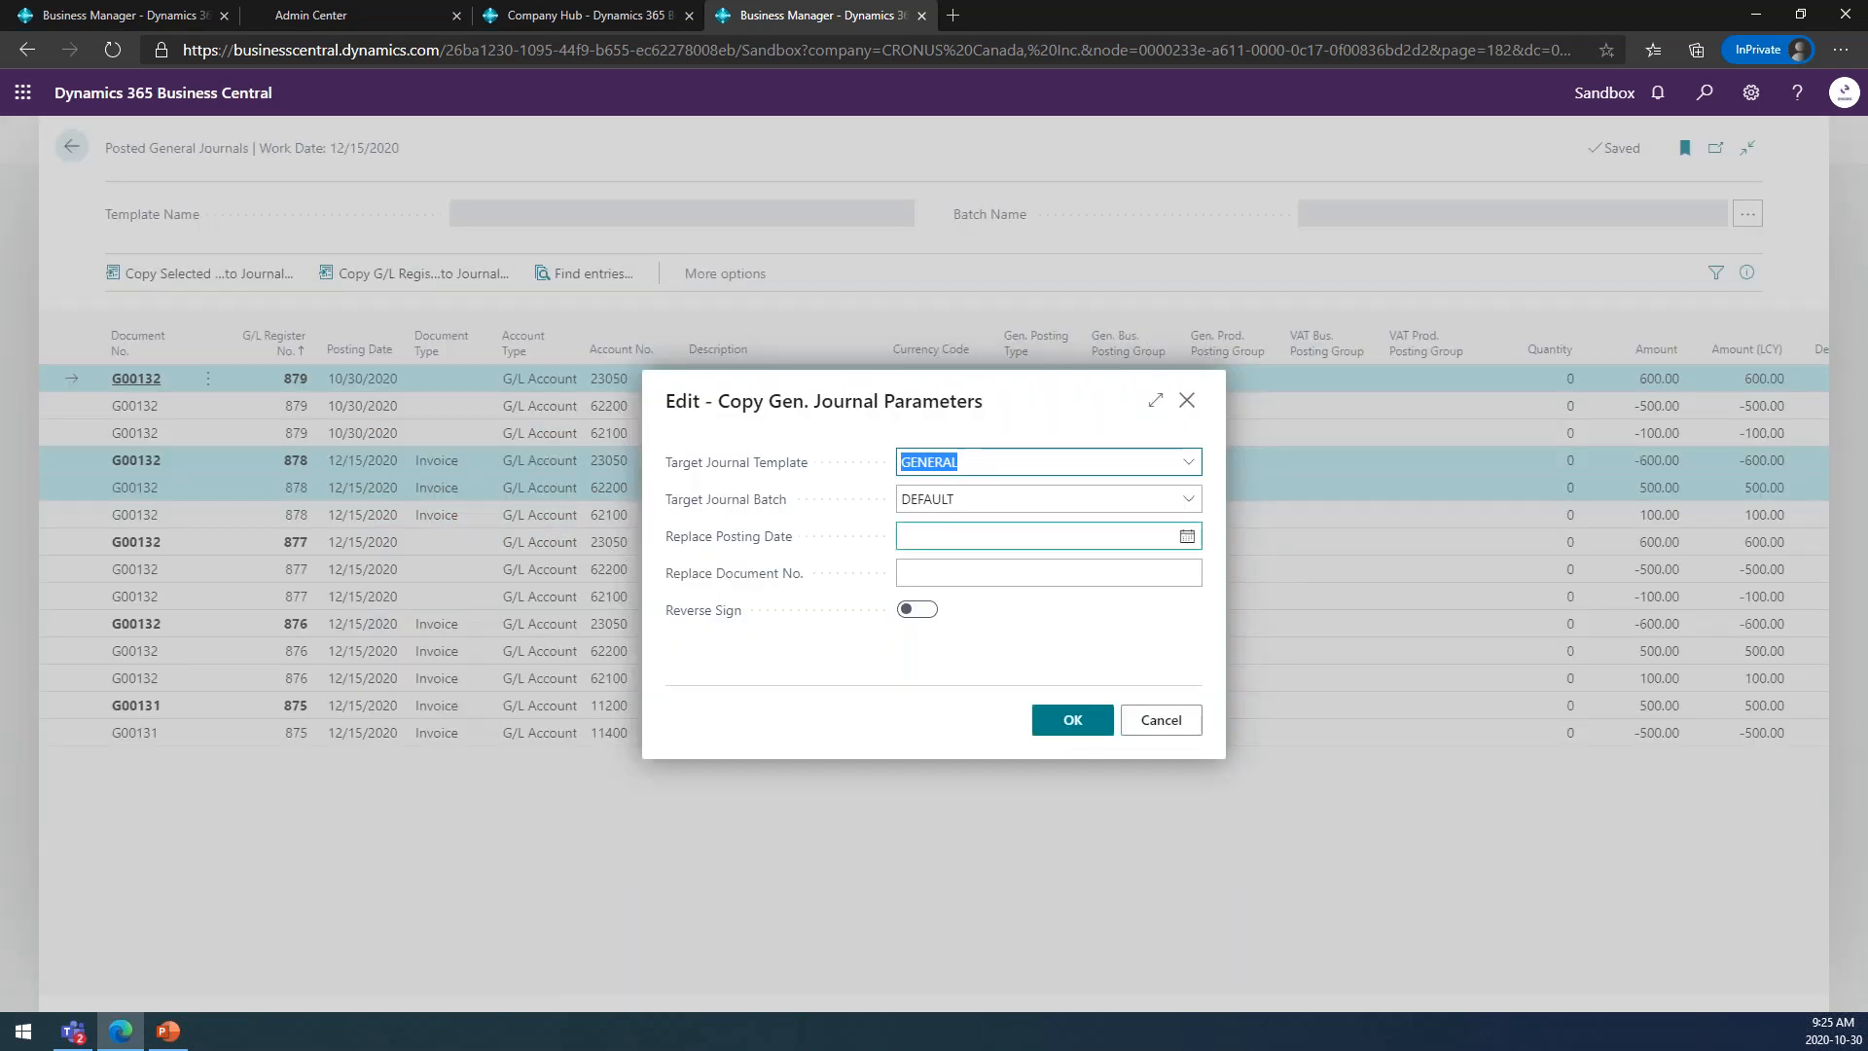
left_click(910, 610)
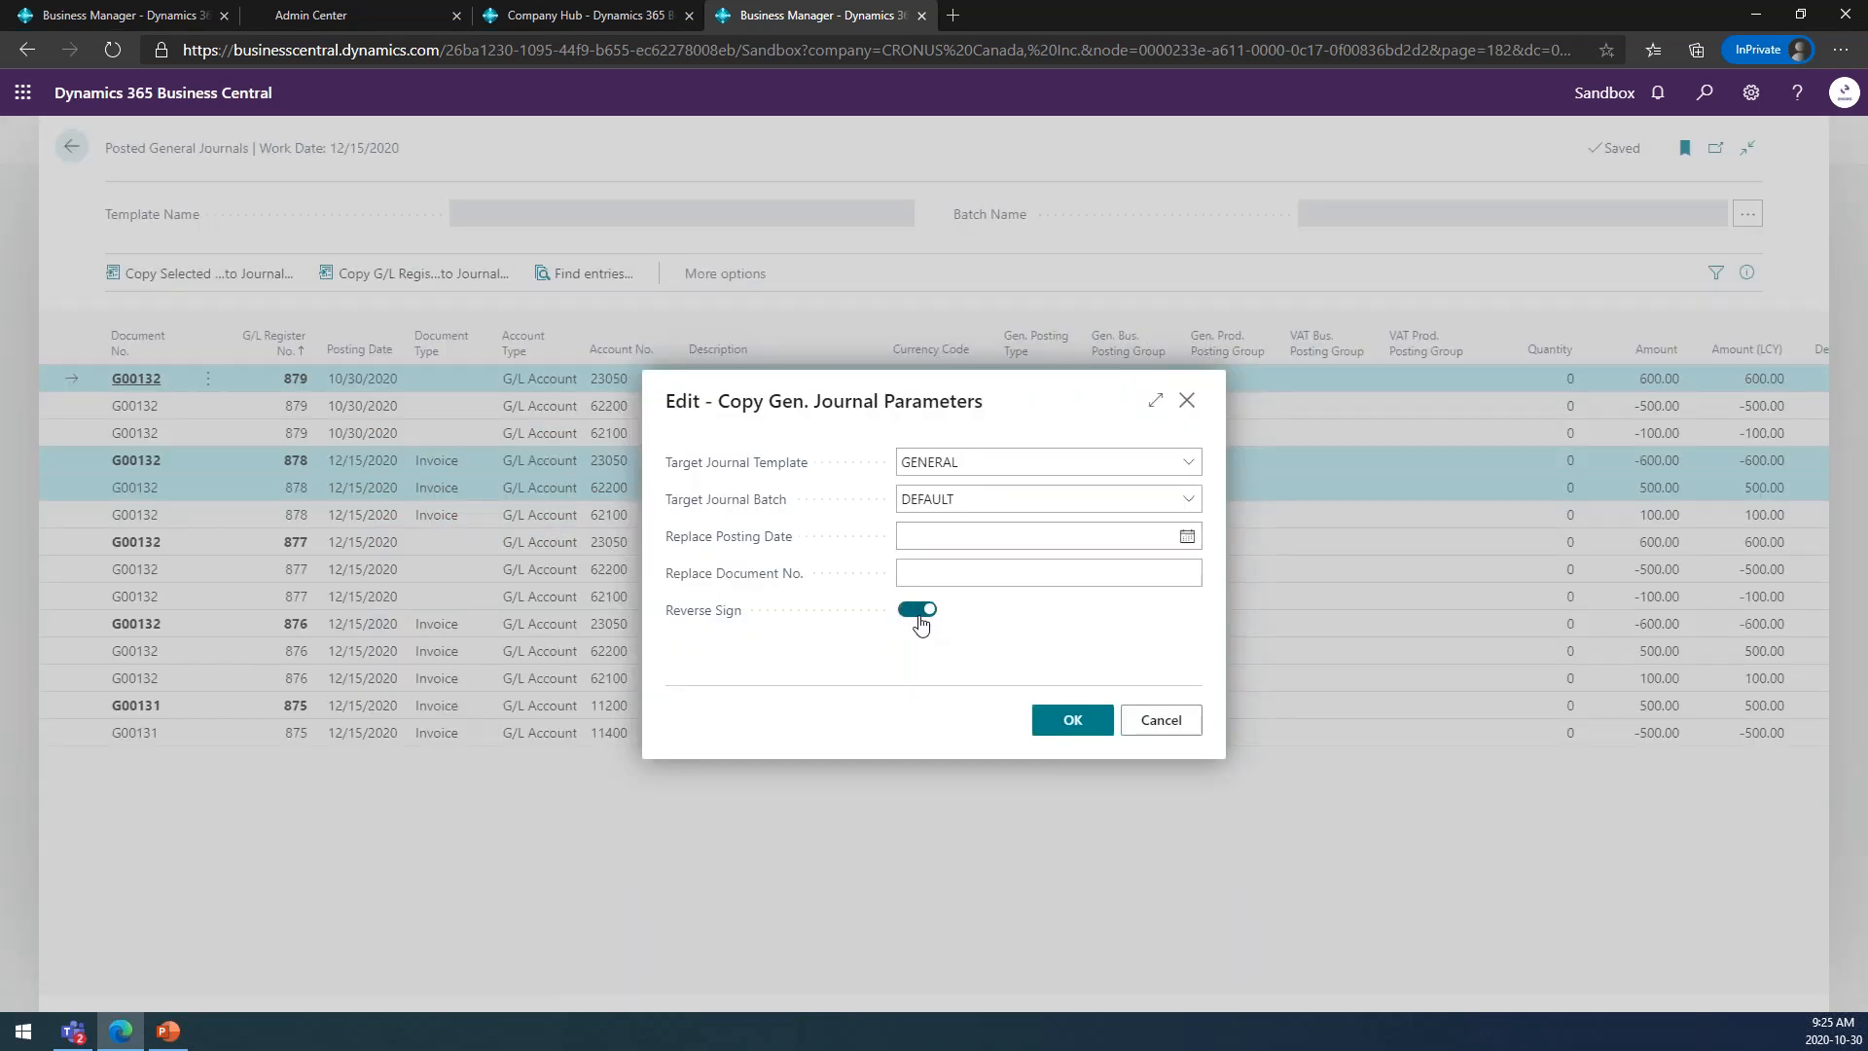
left_click(1080, 721)
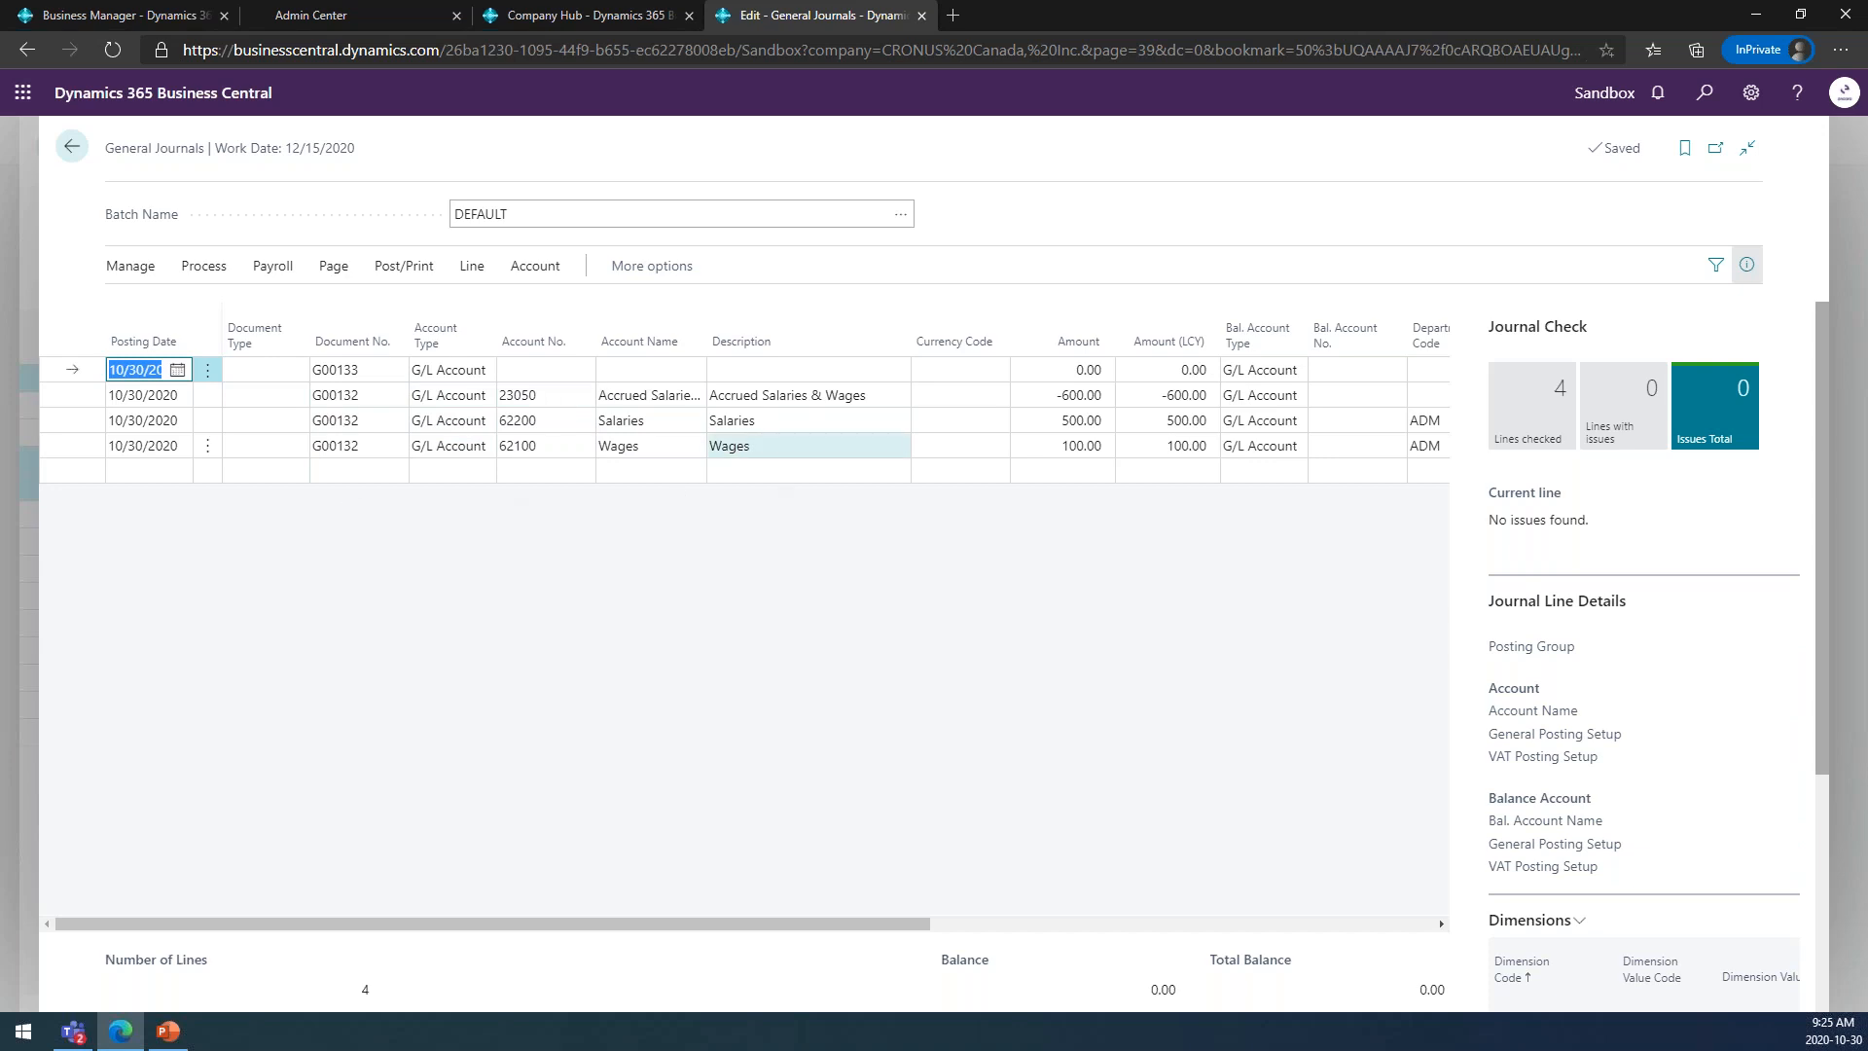
left_click(71, 155)
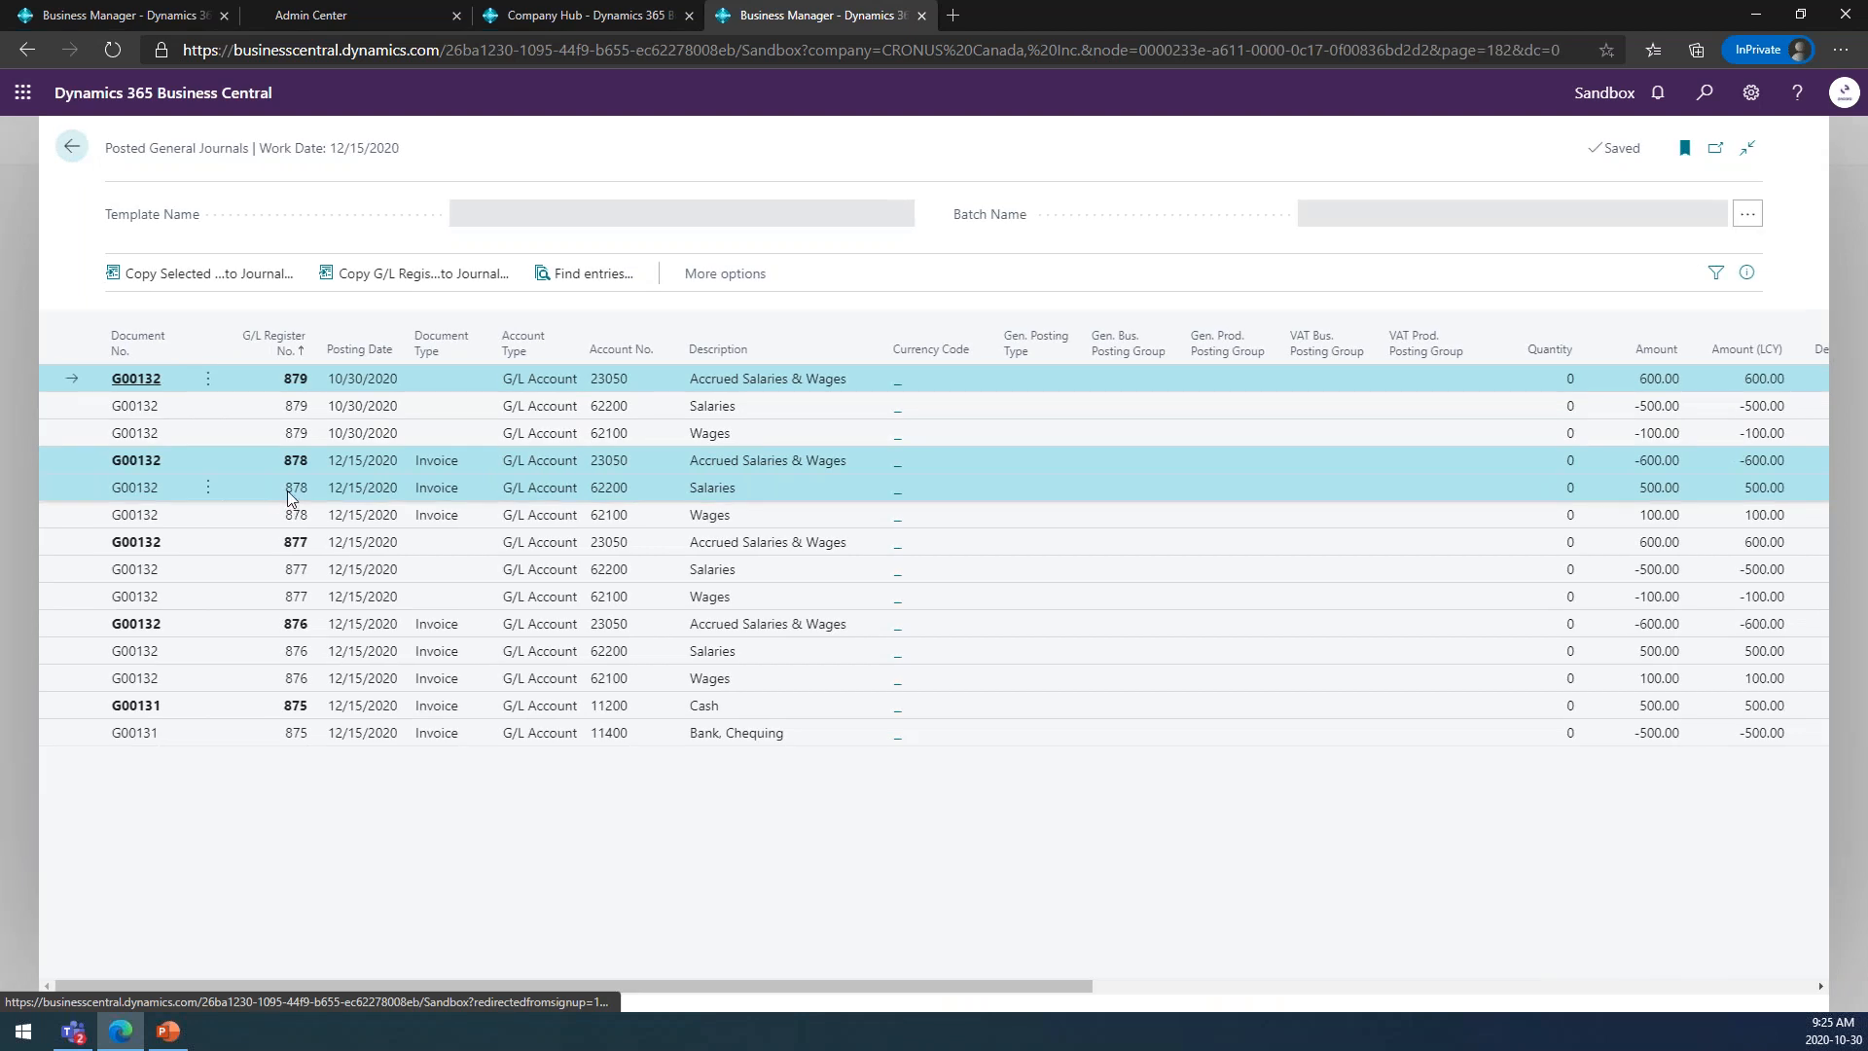
Select only the first line of G/L register 879, look up its related entries, and return to the General Journals batch list.
left_click(289, 493)
left_click(277, 460)
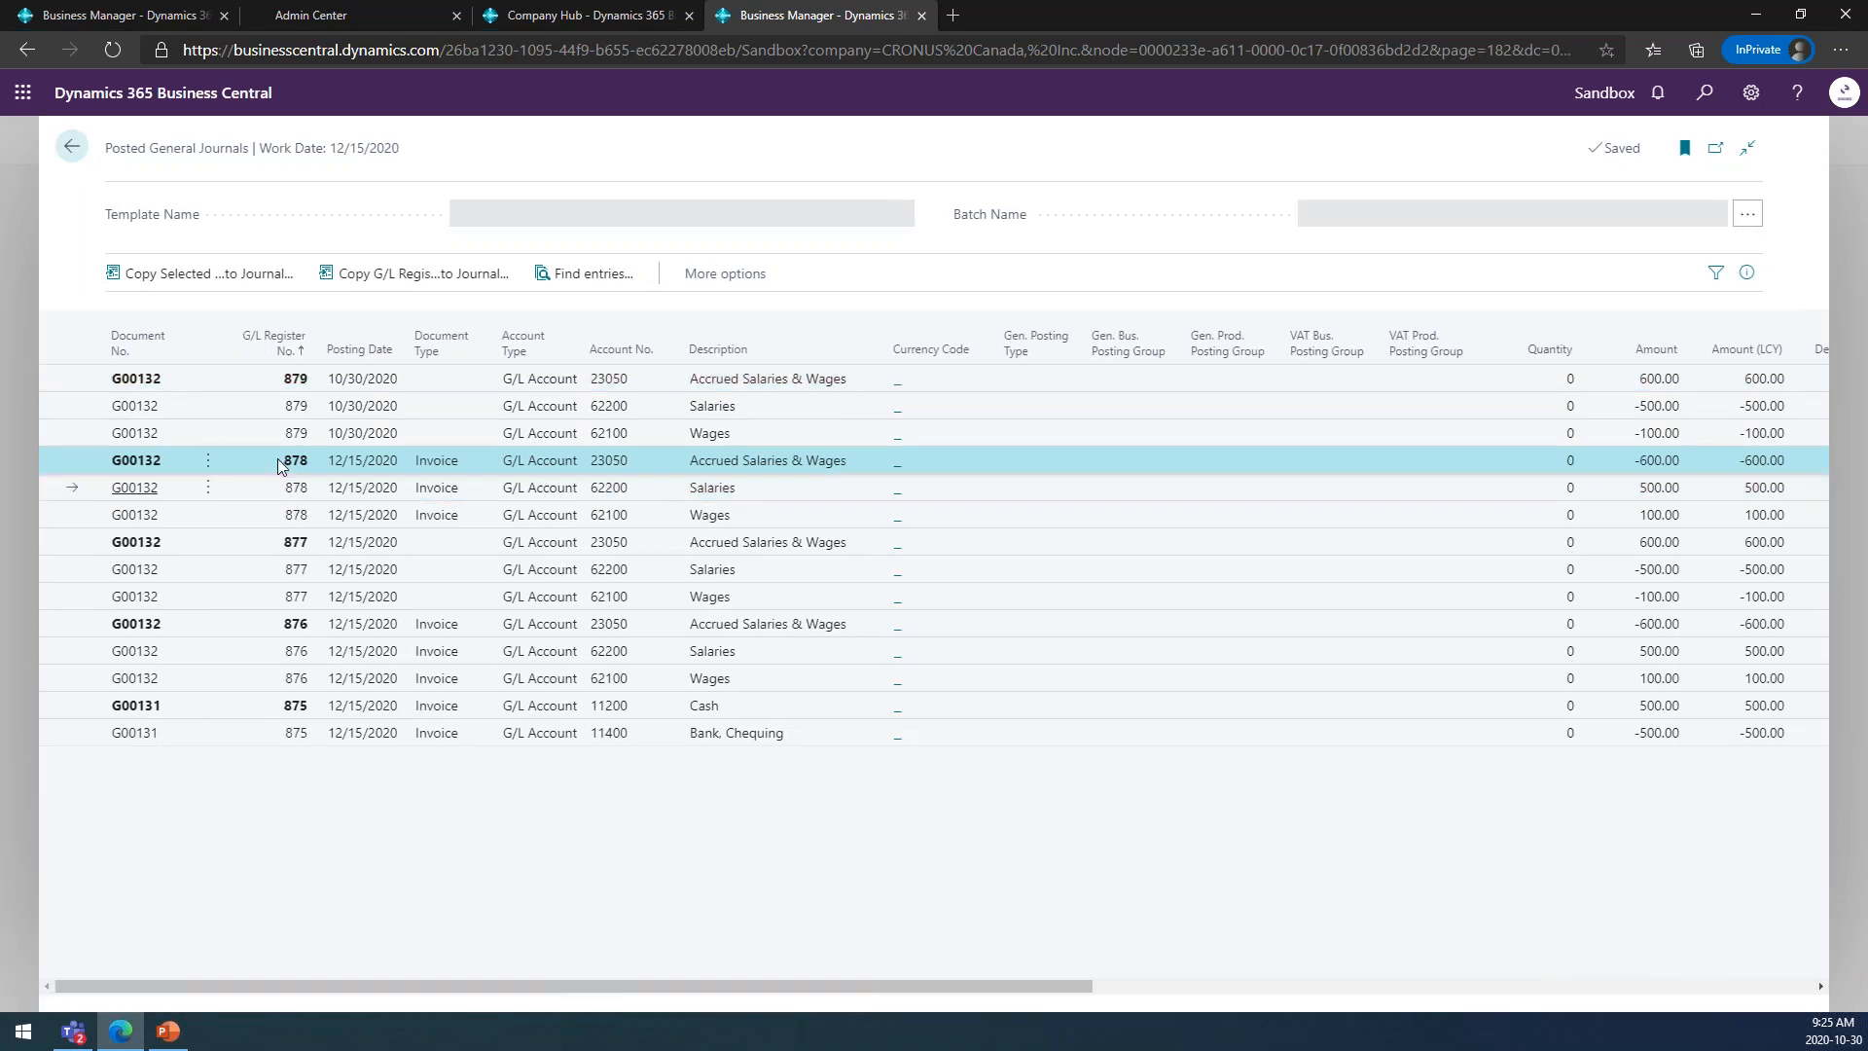
left_click(259, 491)
left_click(259, 511)
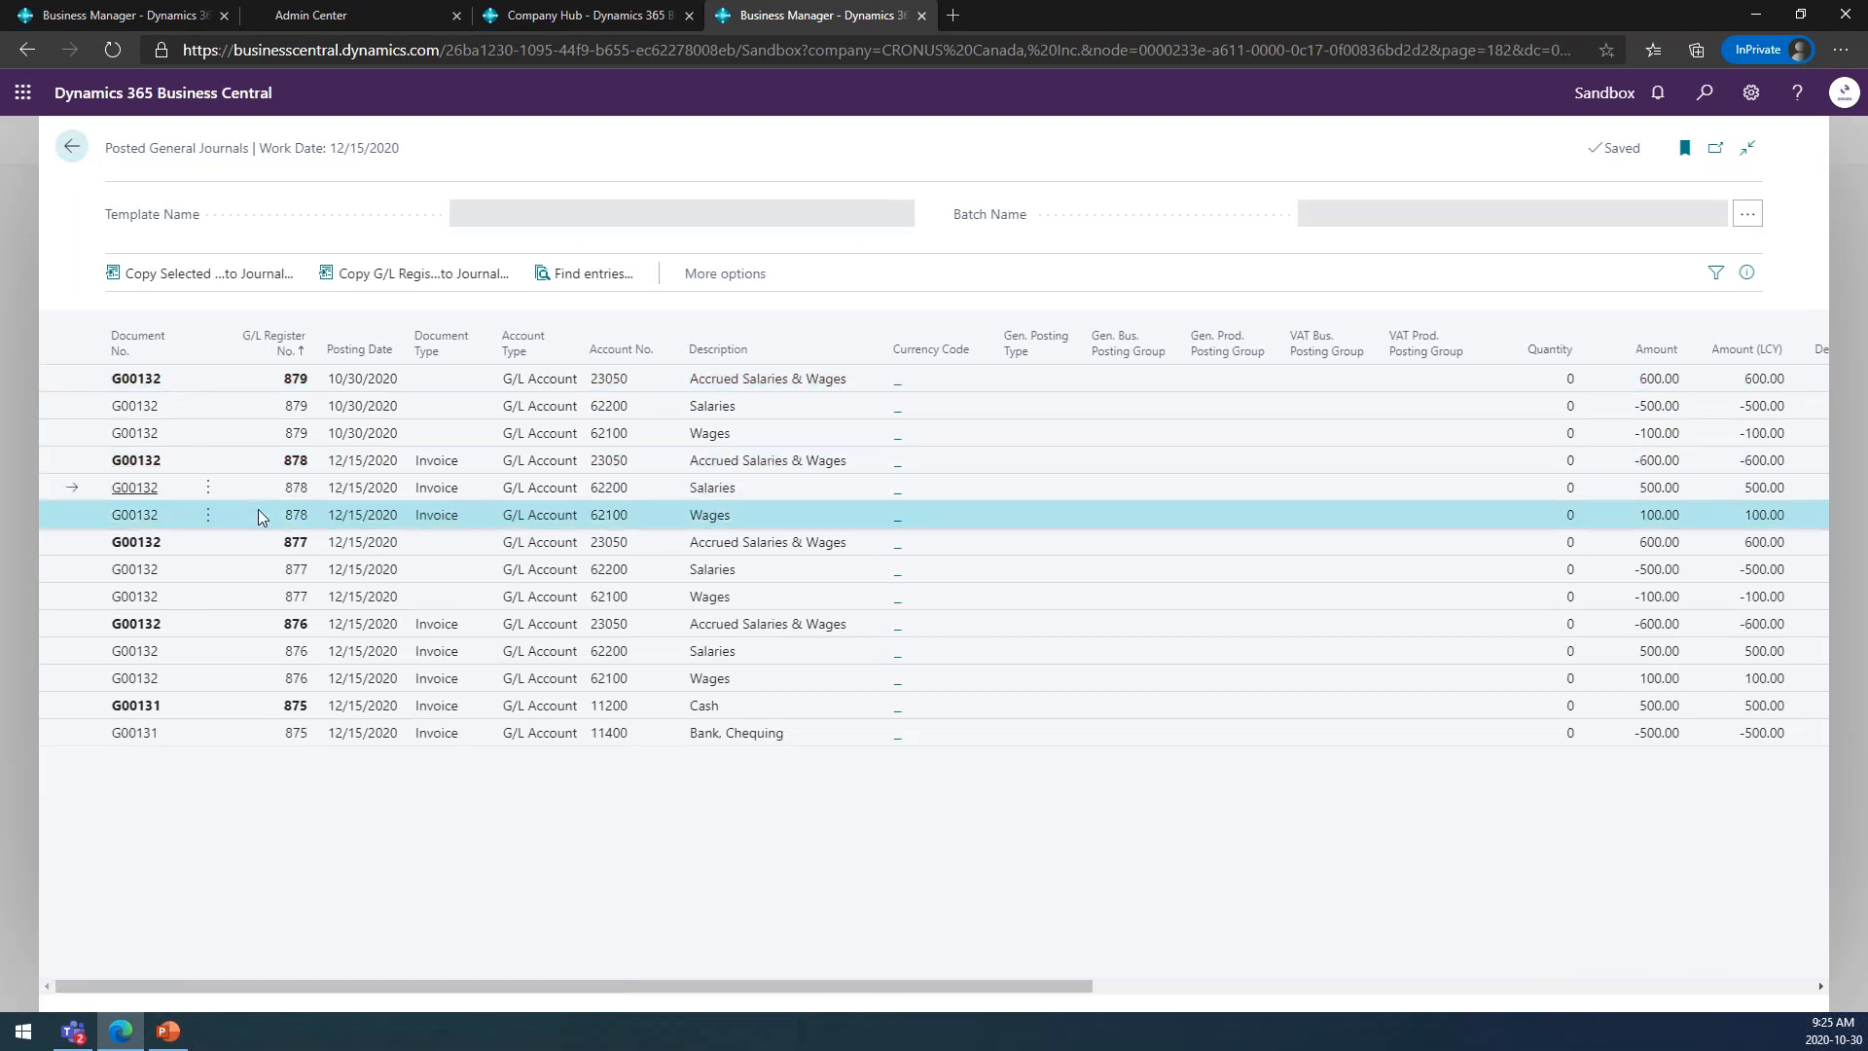
left_click(253, 457)
left_click(253, 377)
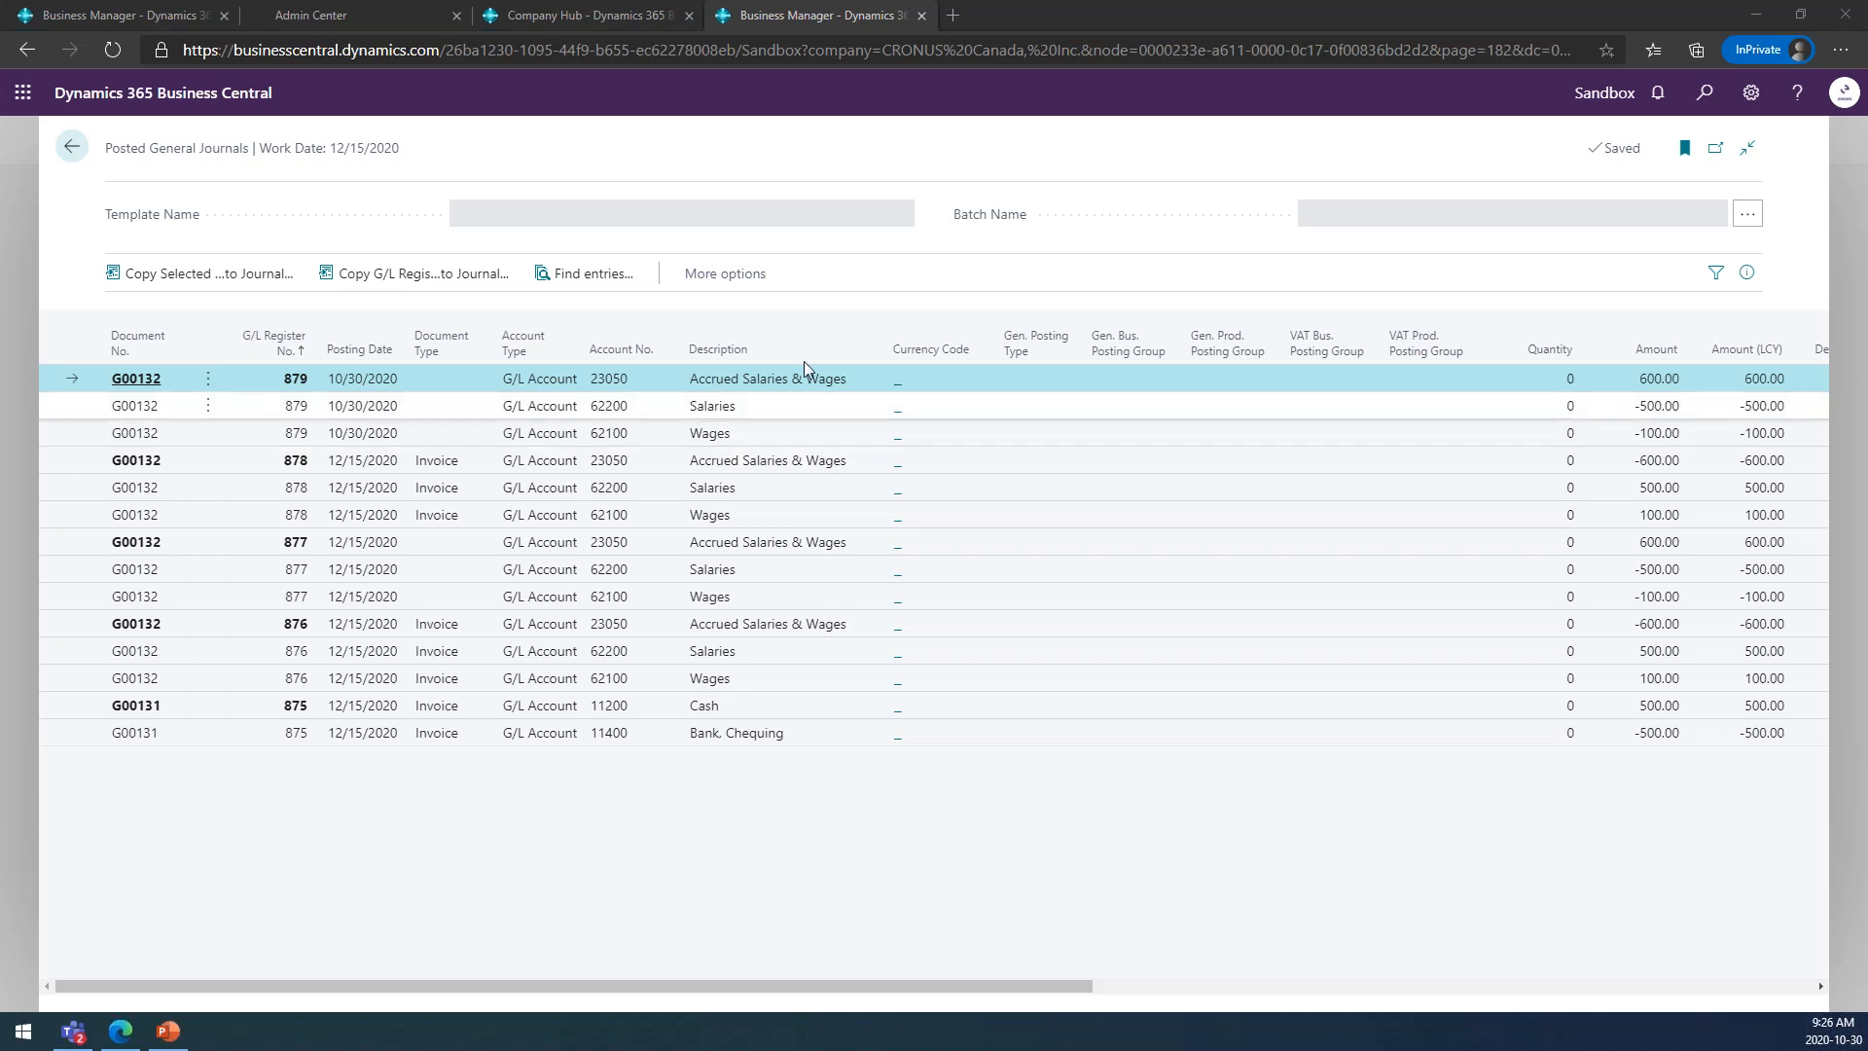
left_click(593, 282)
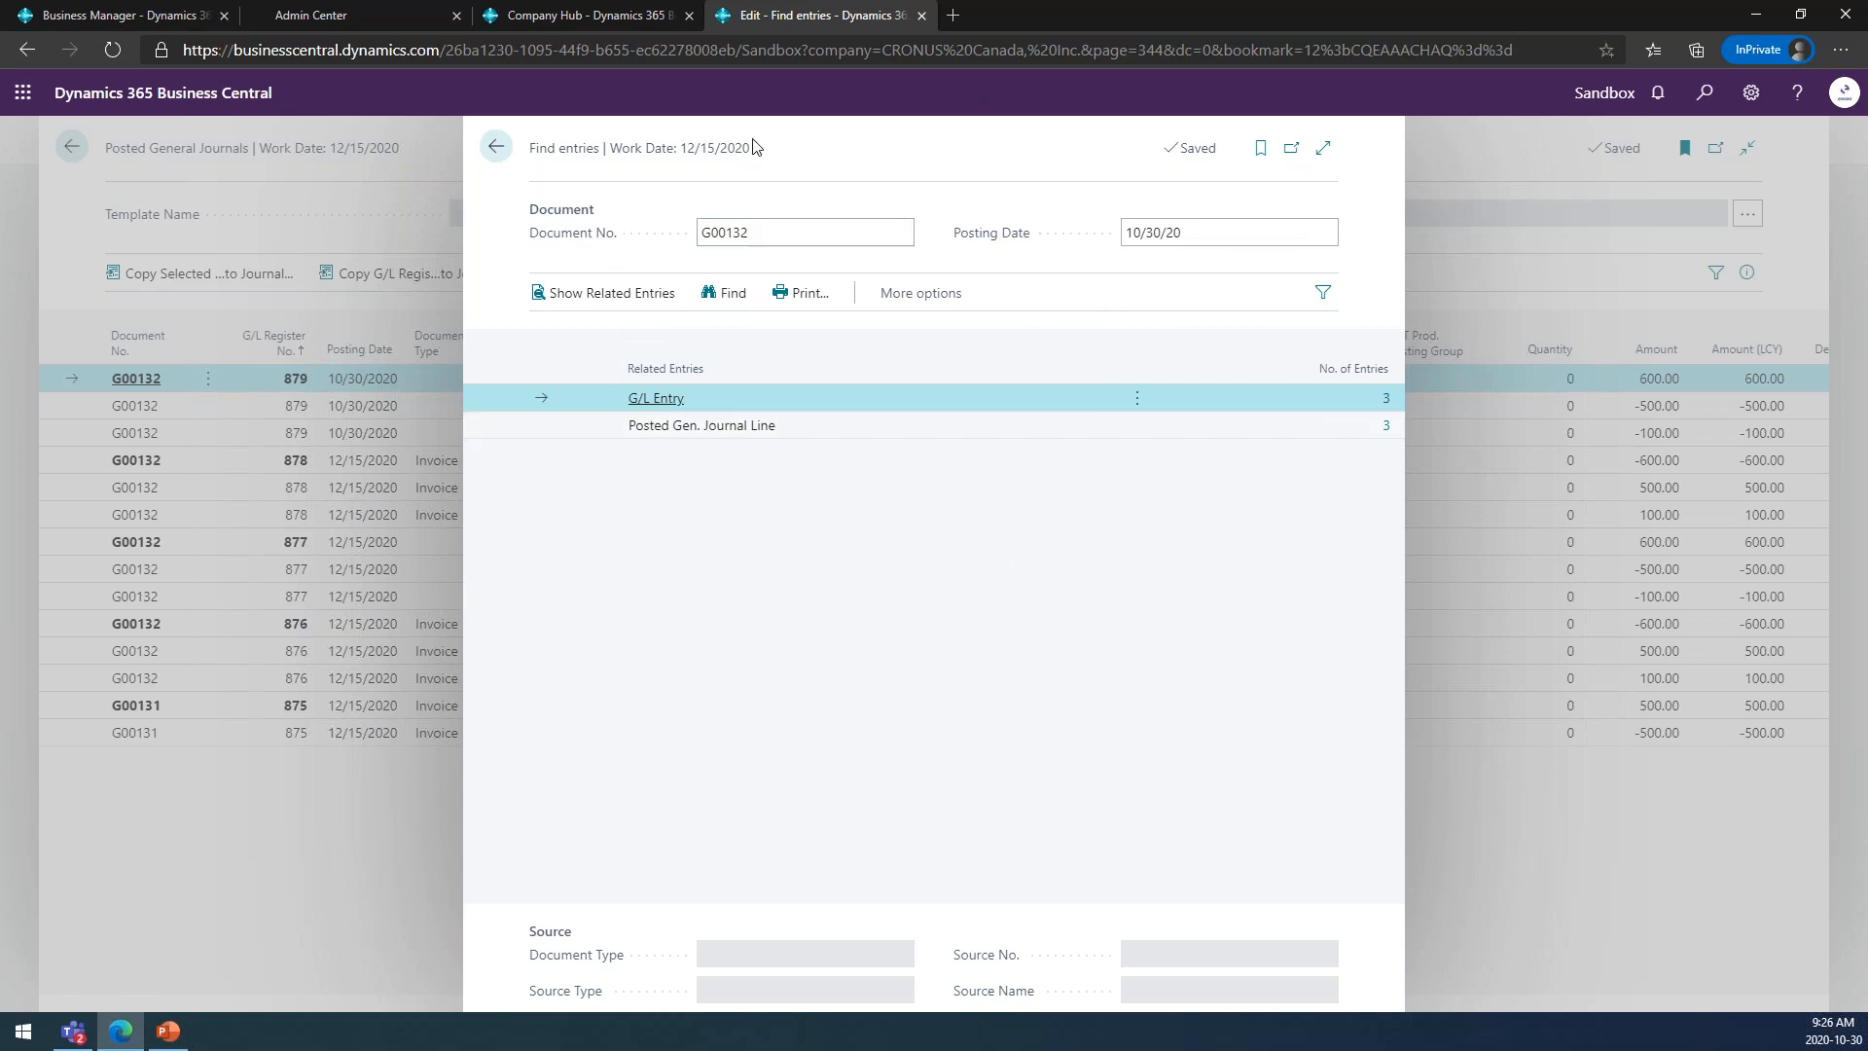
left_click(496, 148)
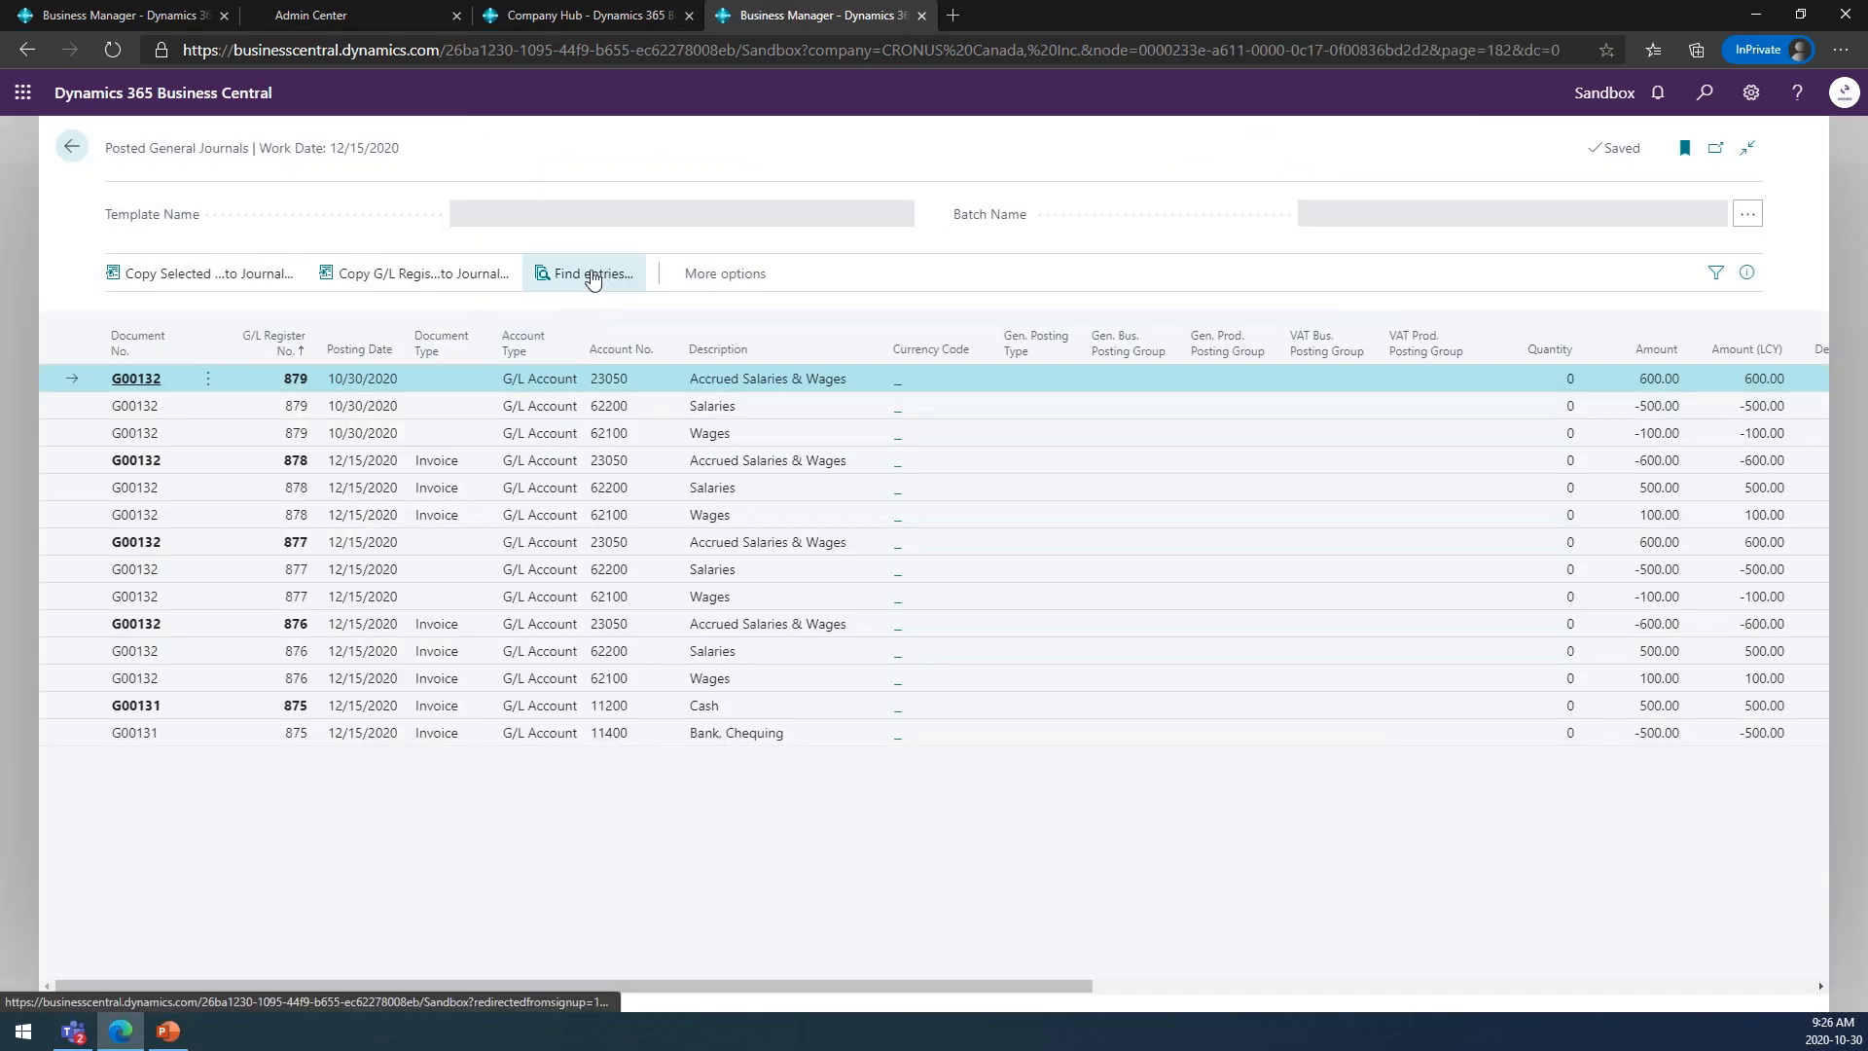
left_click(591, 274)
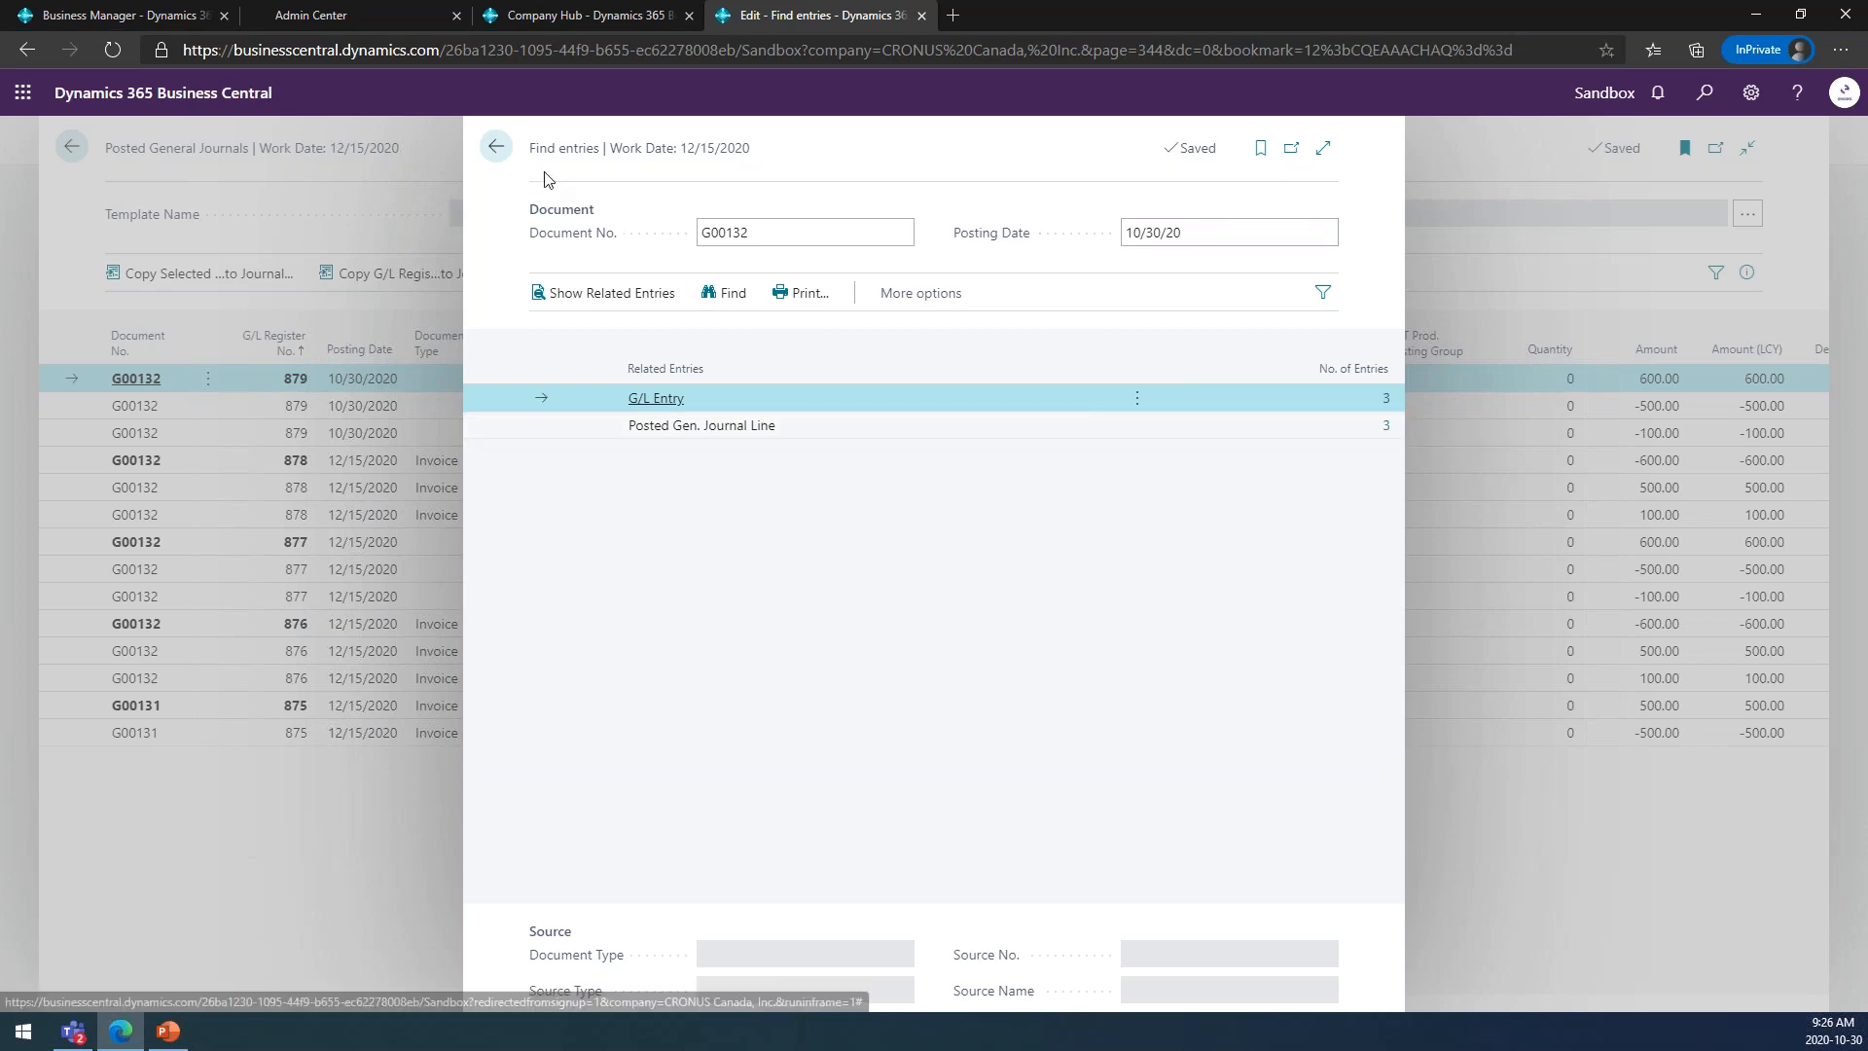
left_click(504, 151)
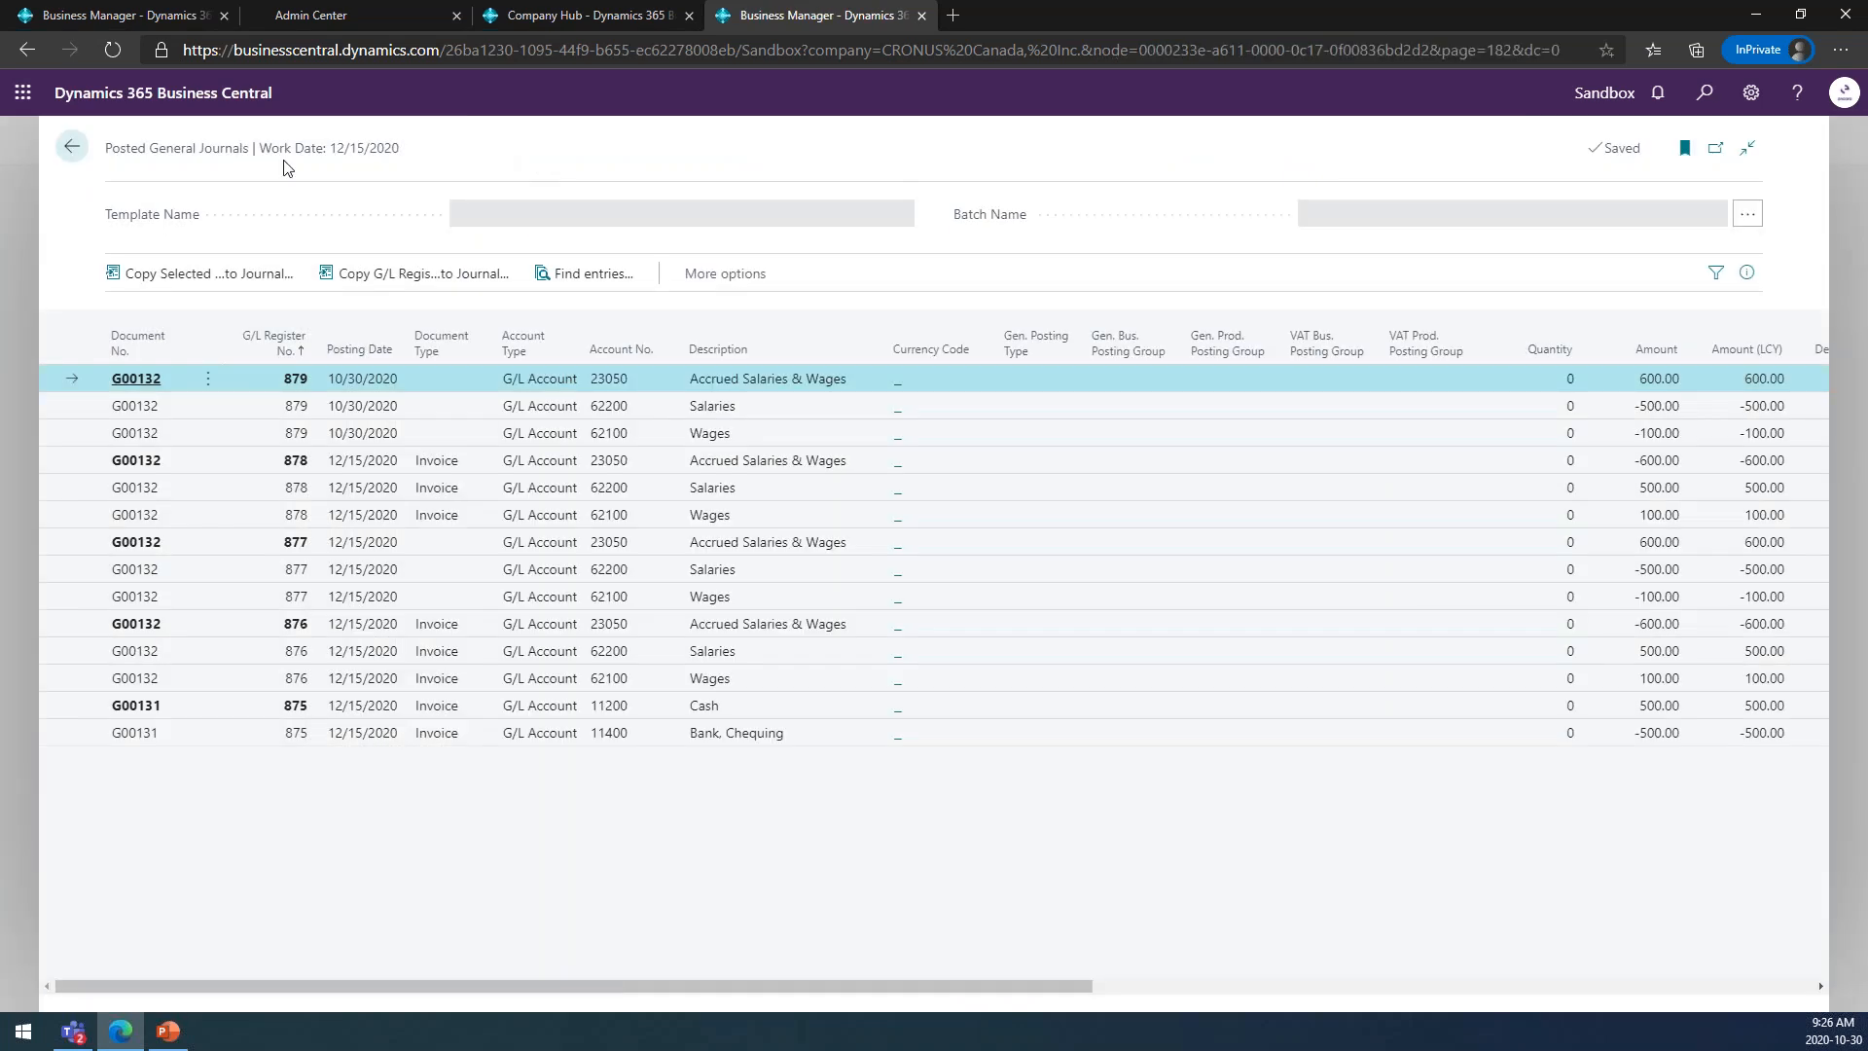
left_click(71, 148)
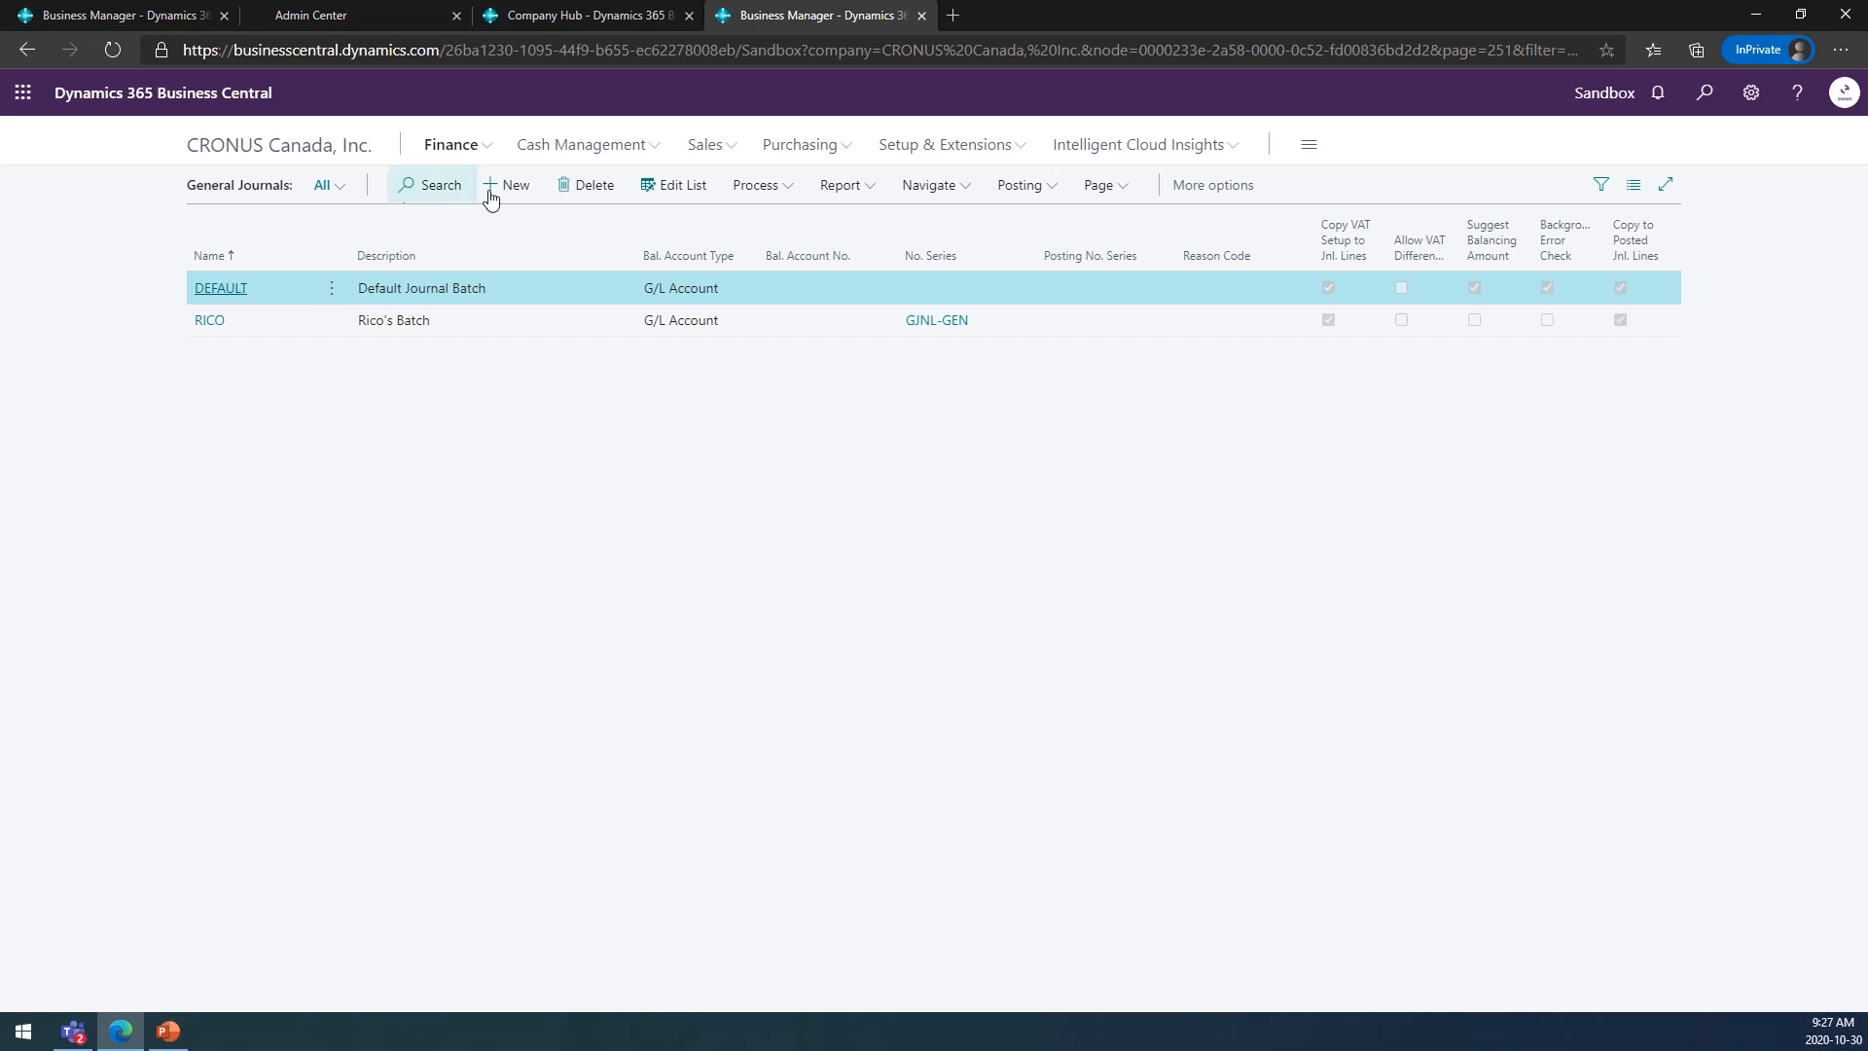
Search for and open the General Ledger Entries, examine their related and entry actions, and return to the journal batches.
left_click(1697, 97)
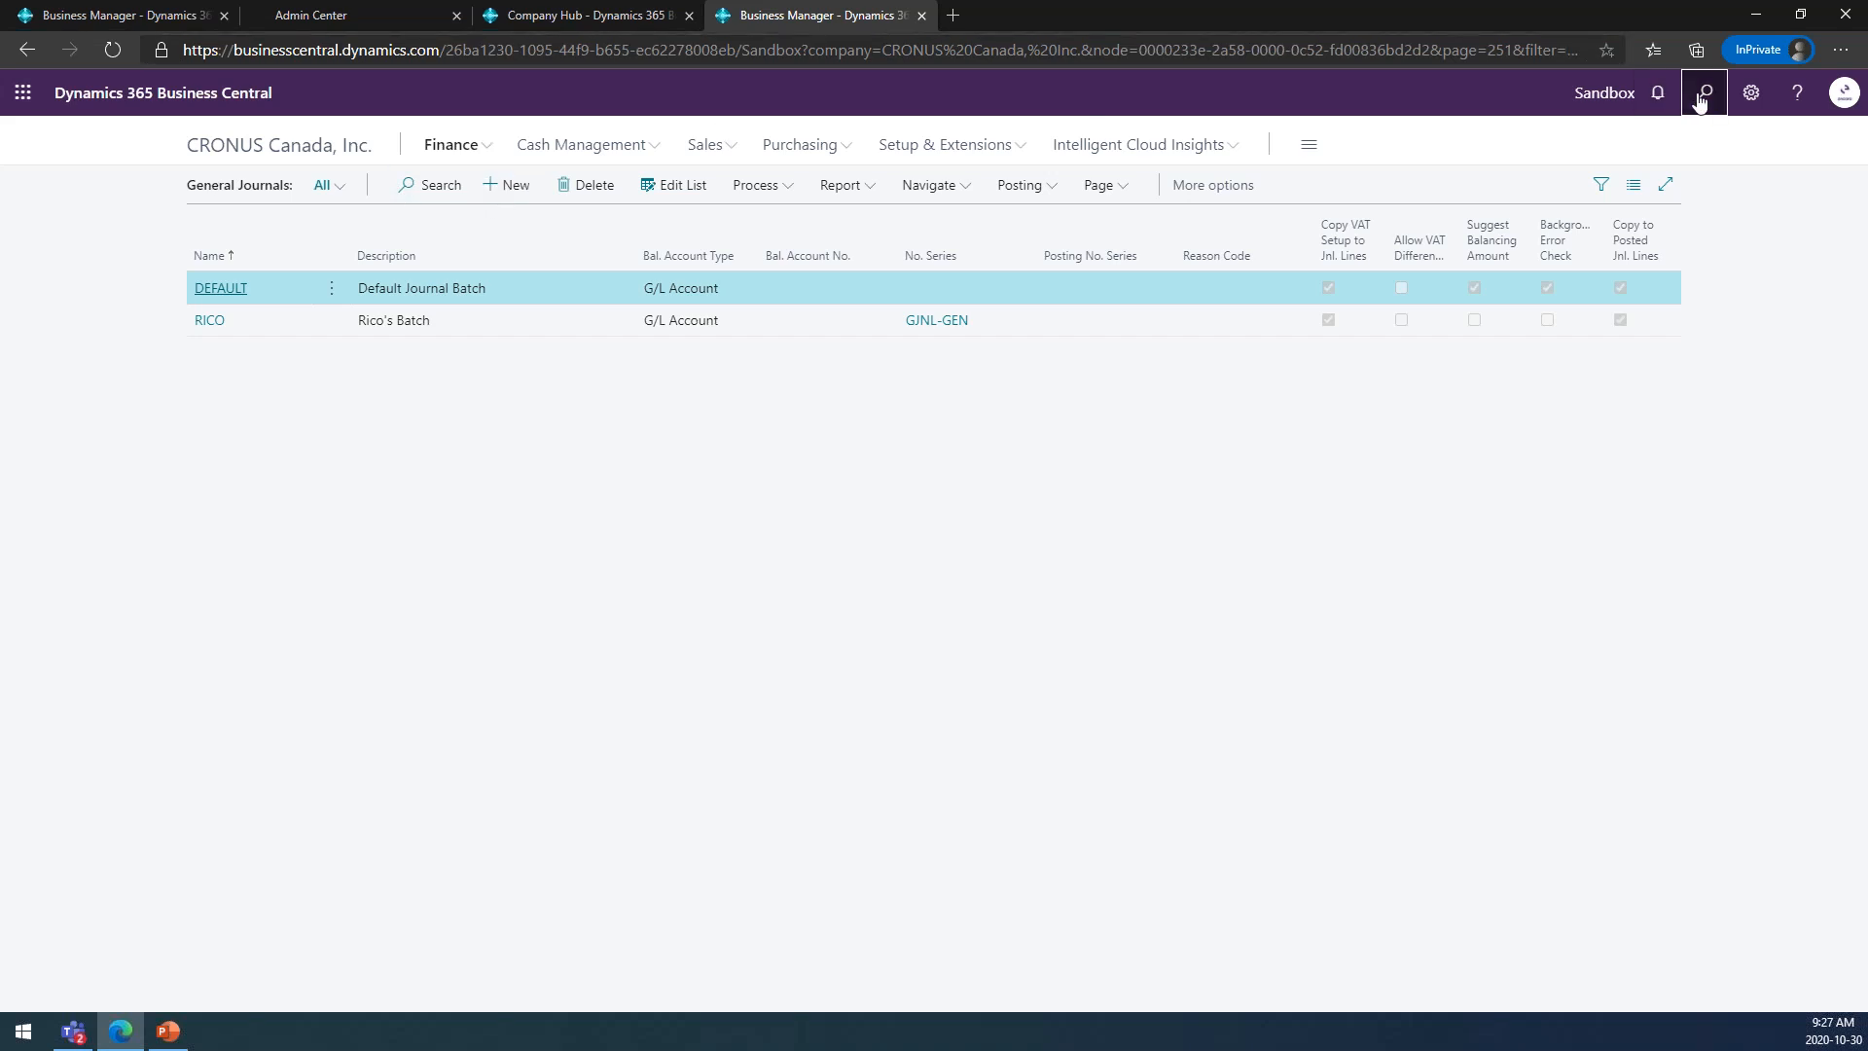
type("gen led entr")
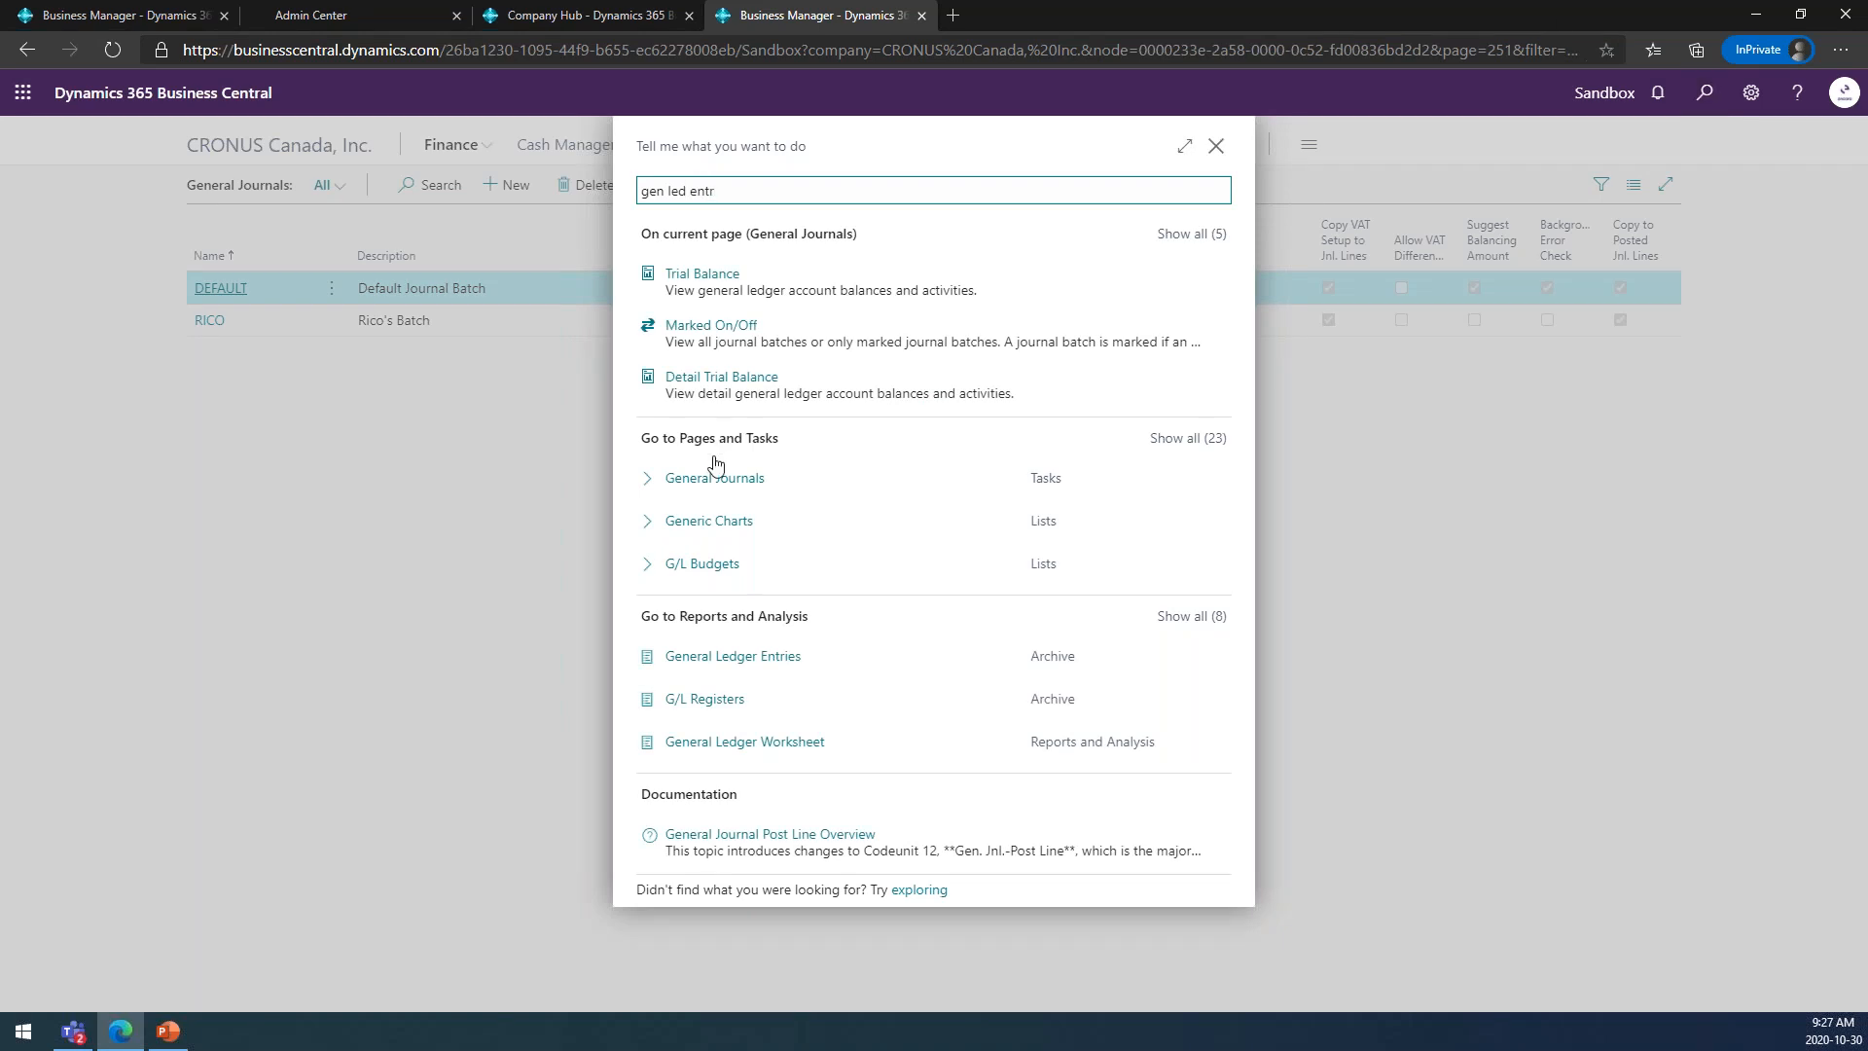
left_click(726, 413)
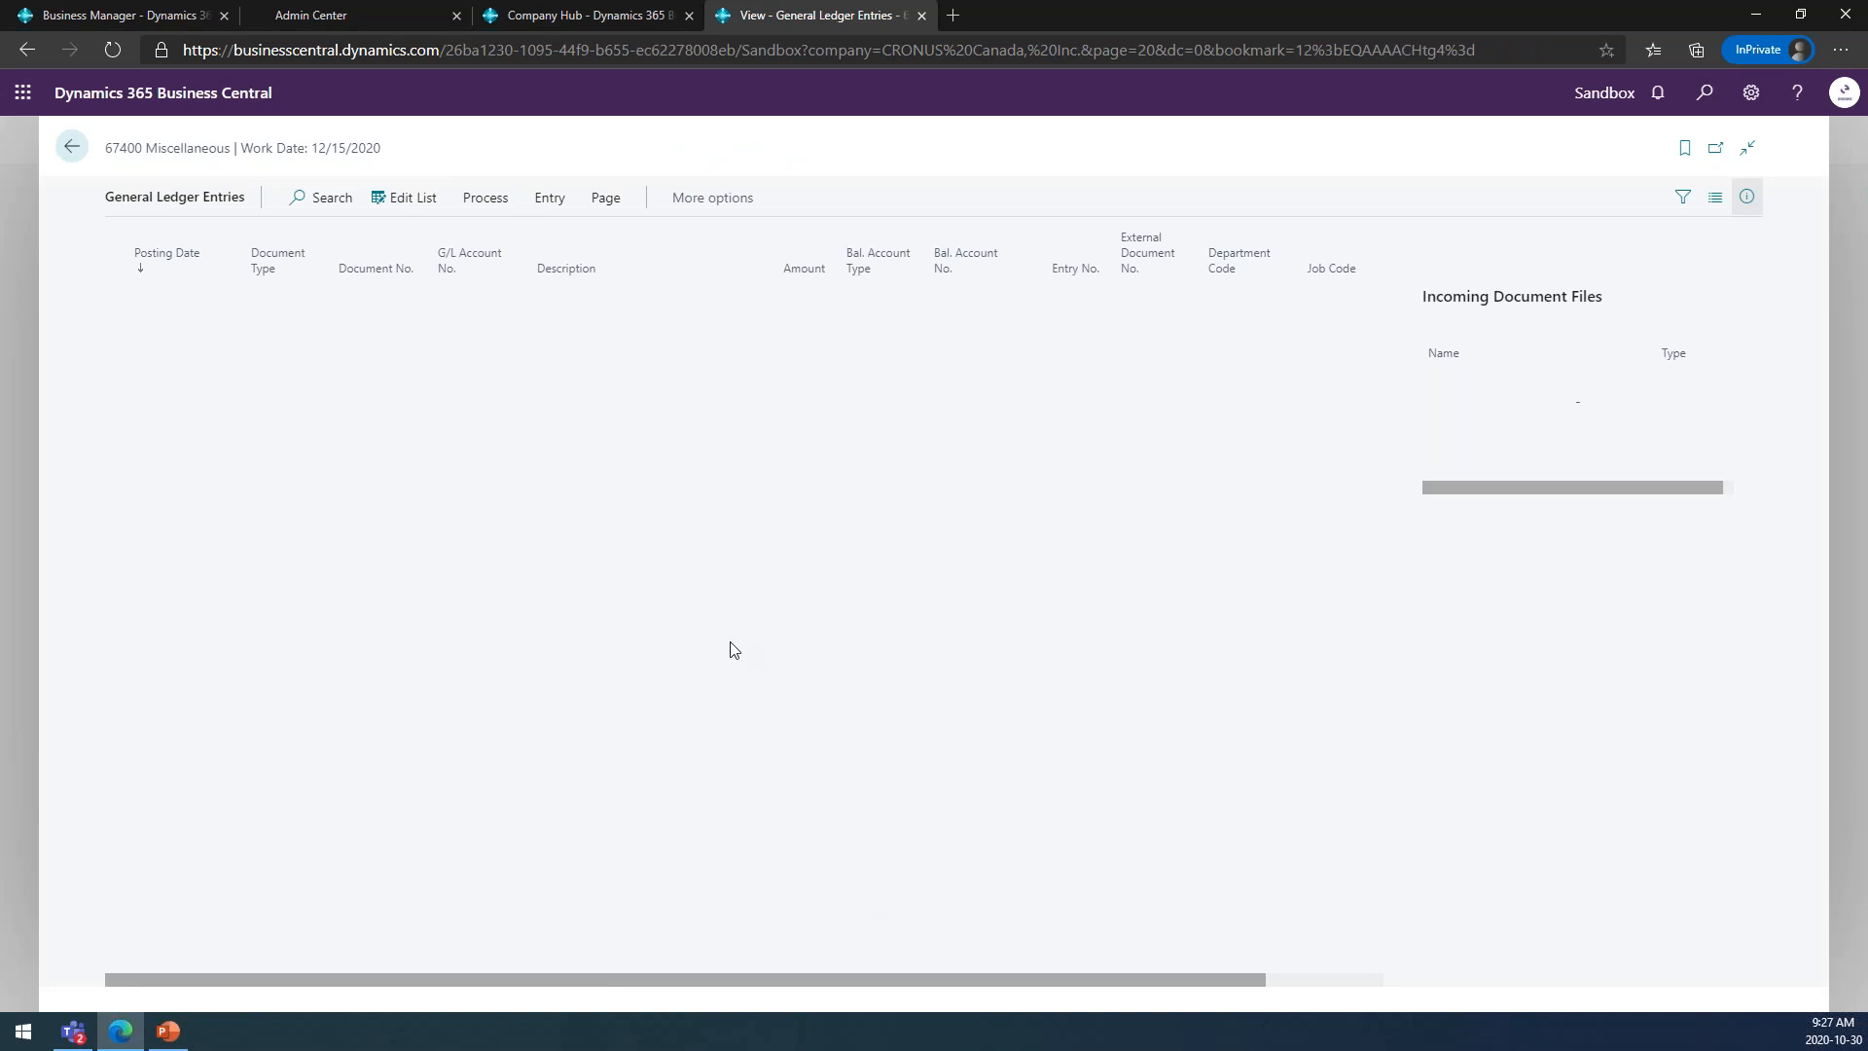
left_click(697, 200)
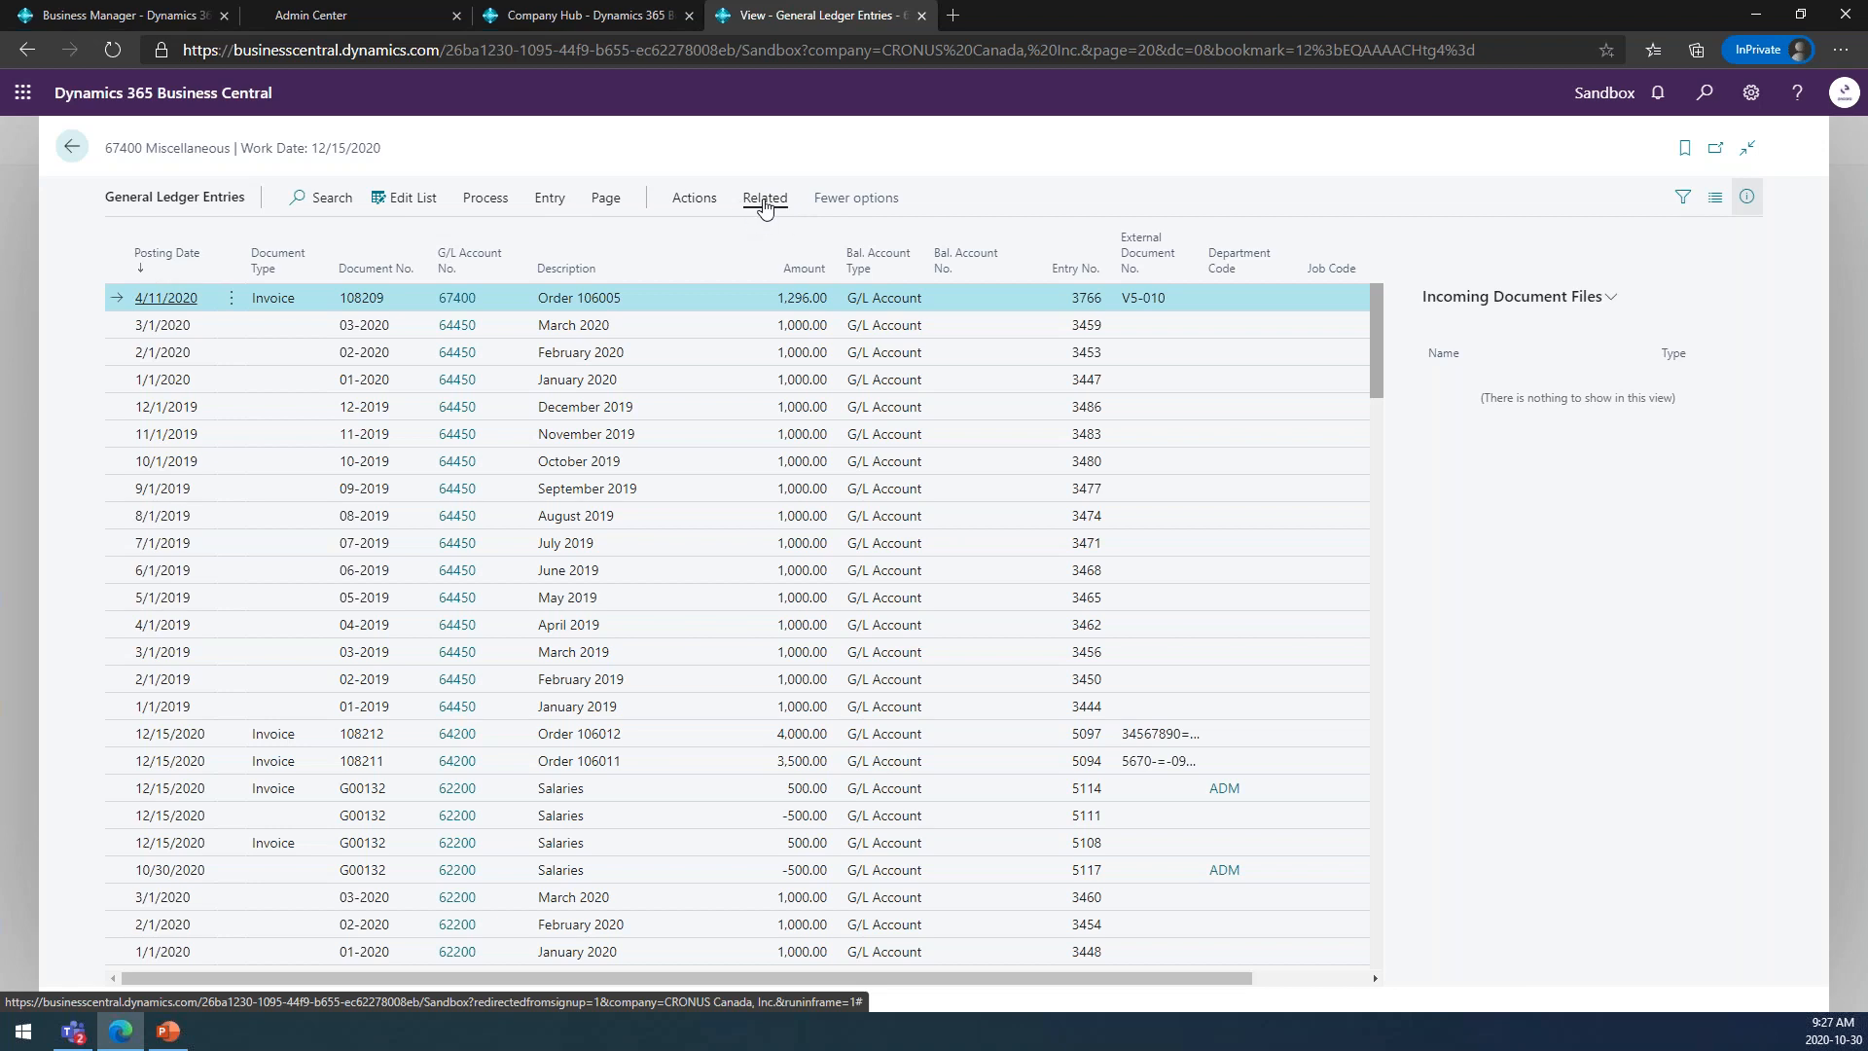
left_click(764, 200)
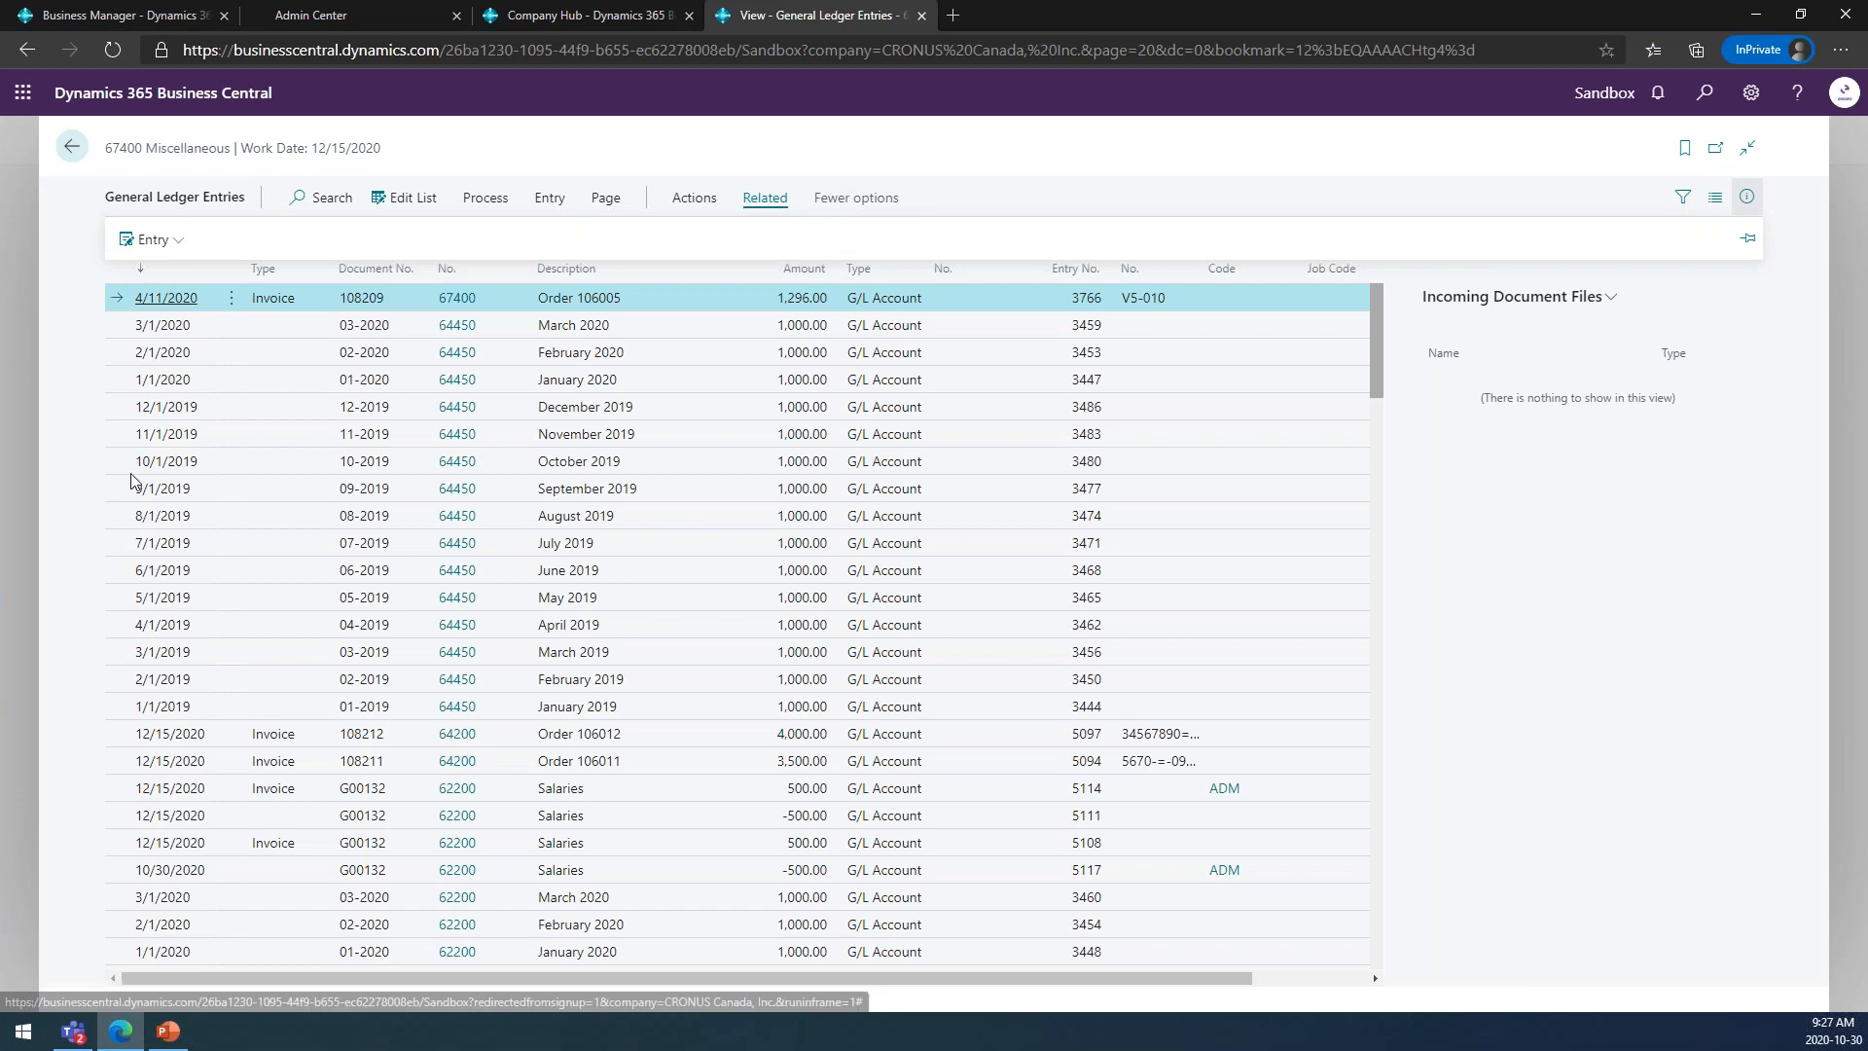
left_click(563, 202)
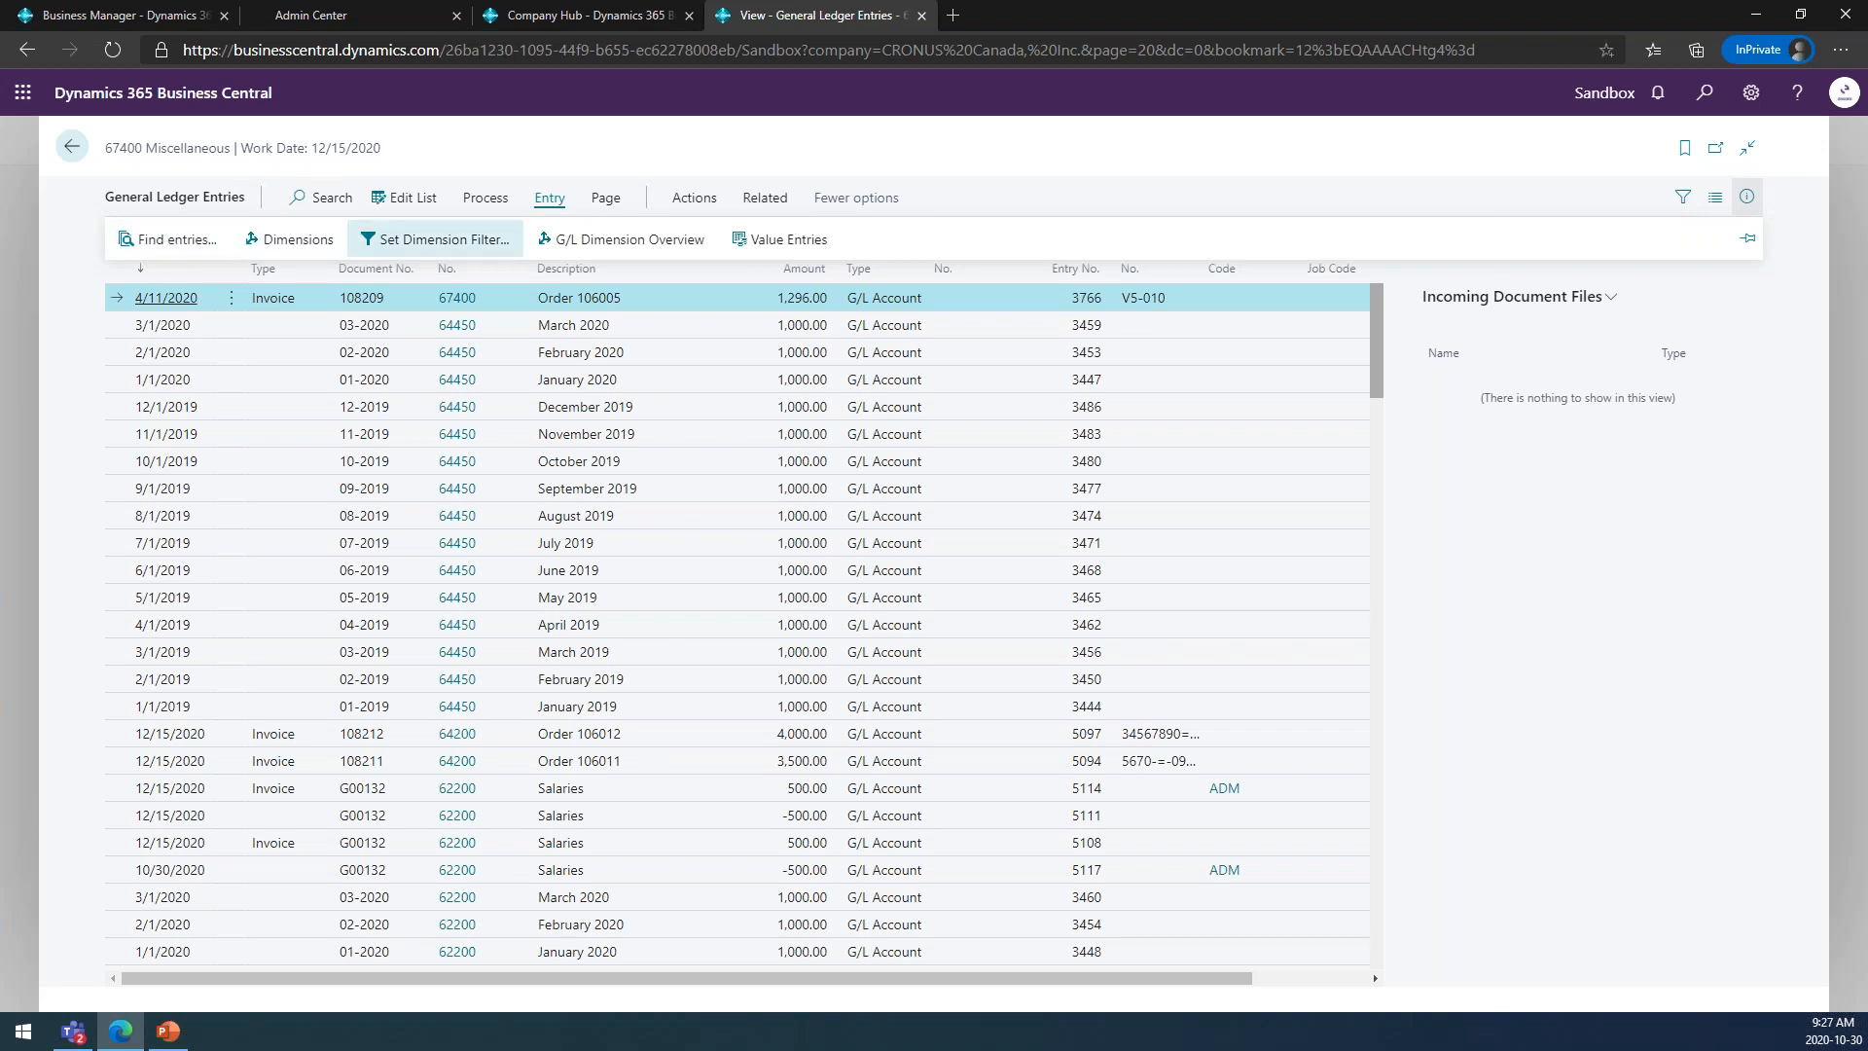
left_click(71, 146)
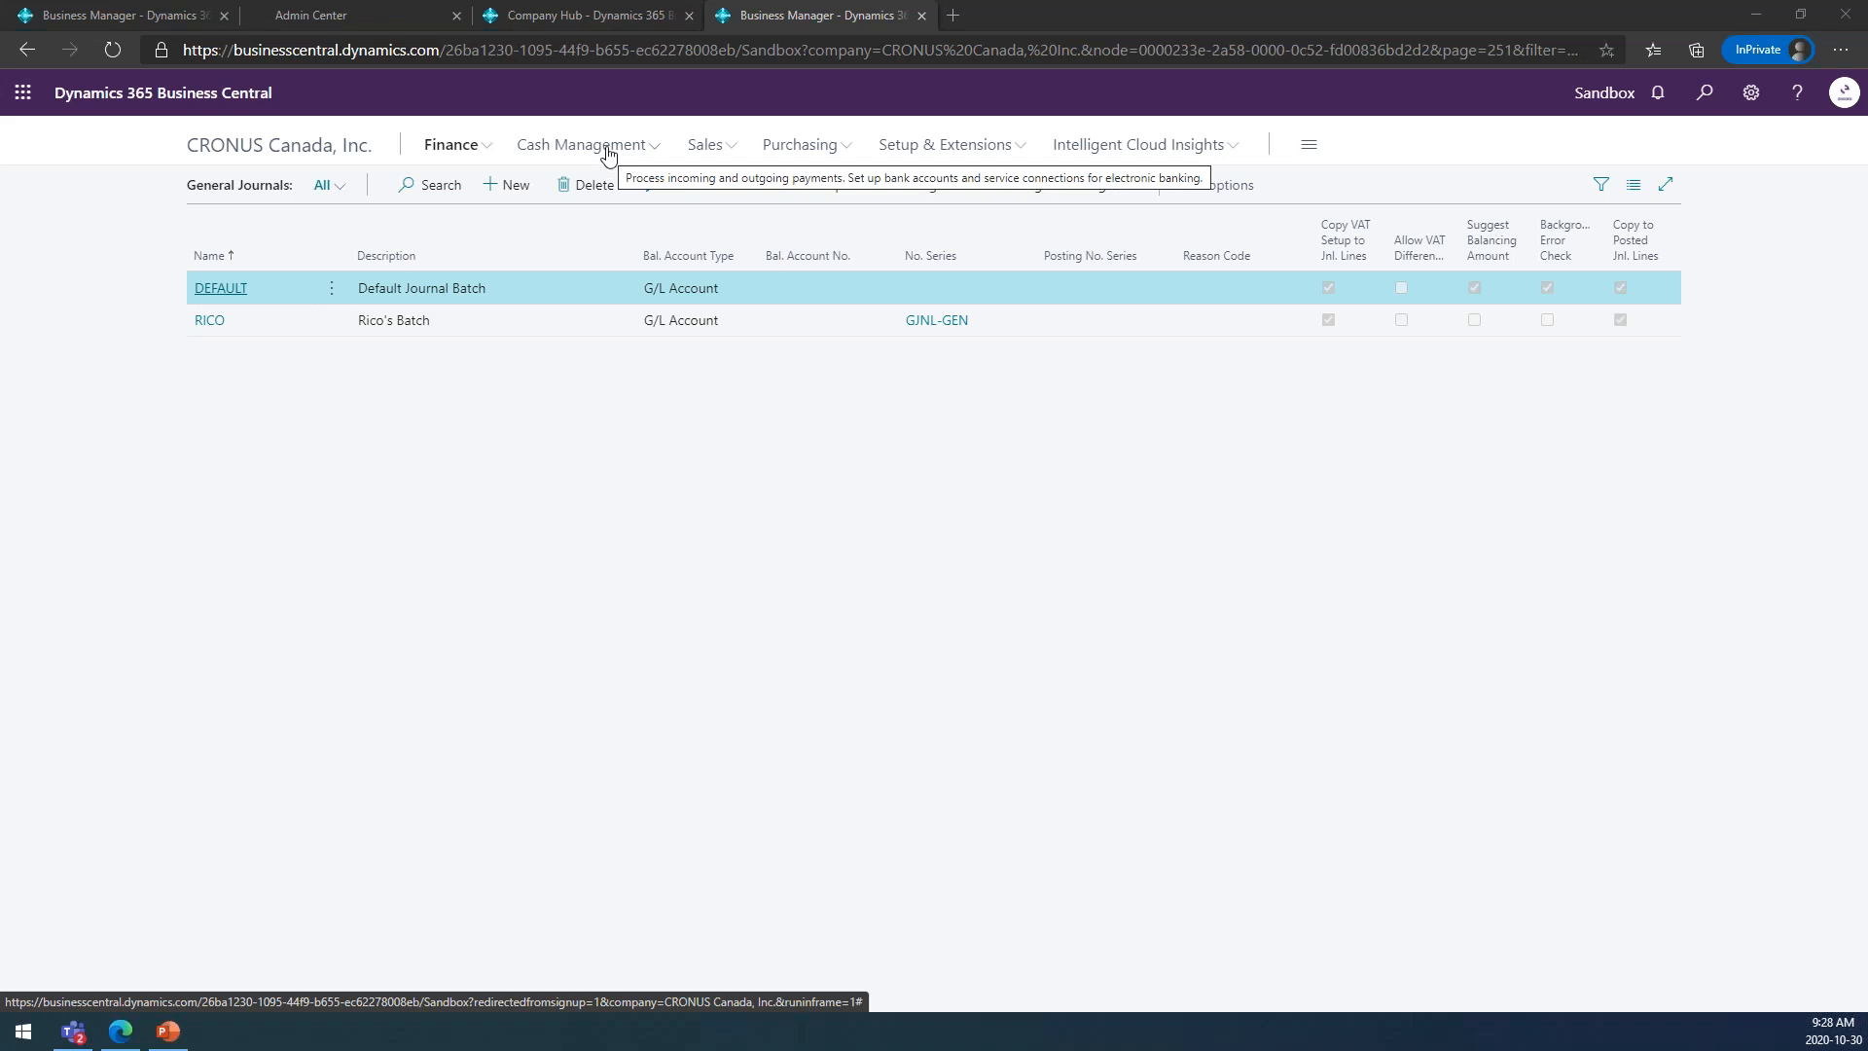
Search for and open the Recurring General Journals, hiding the FactBox details to show more line columns.
left_click(1704, 92)
type("re")
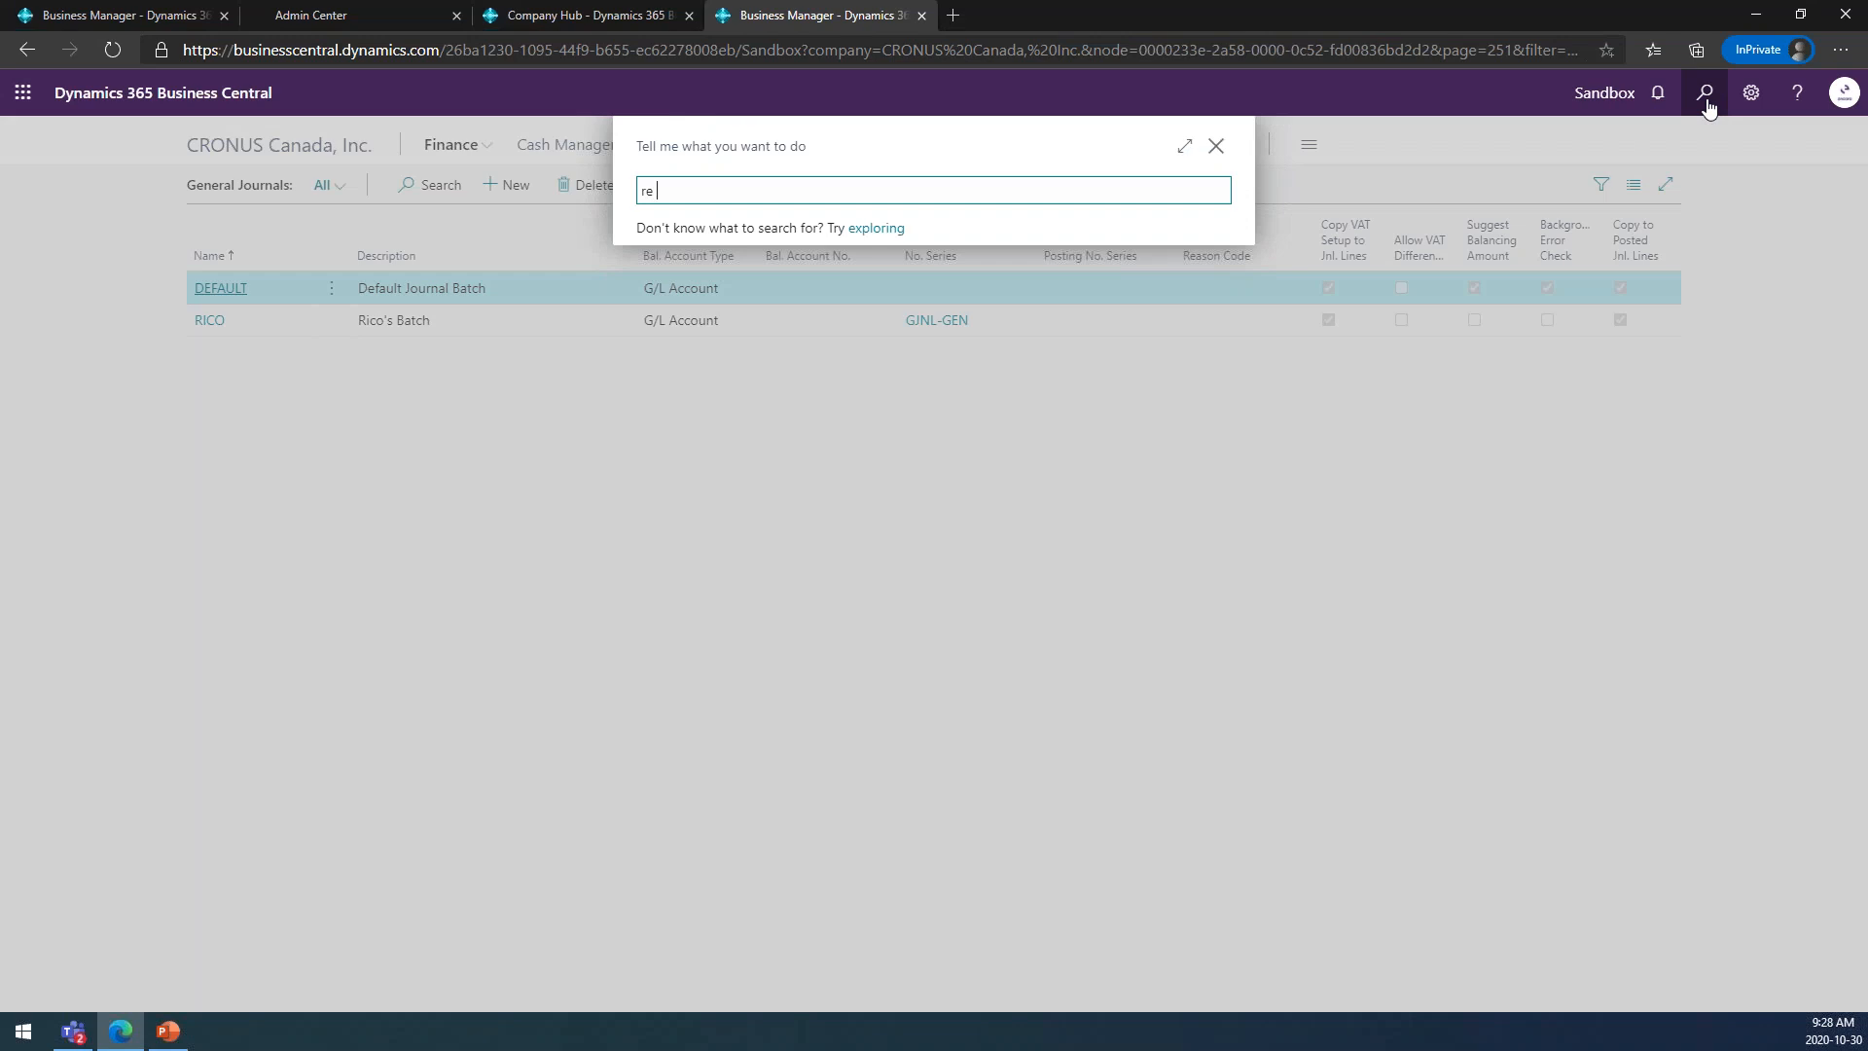
type(" gen journ")
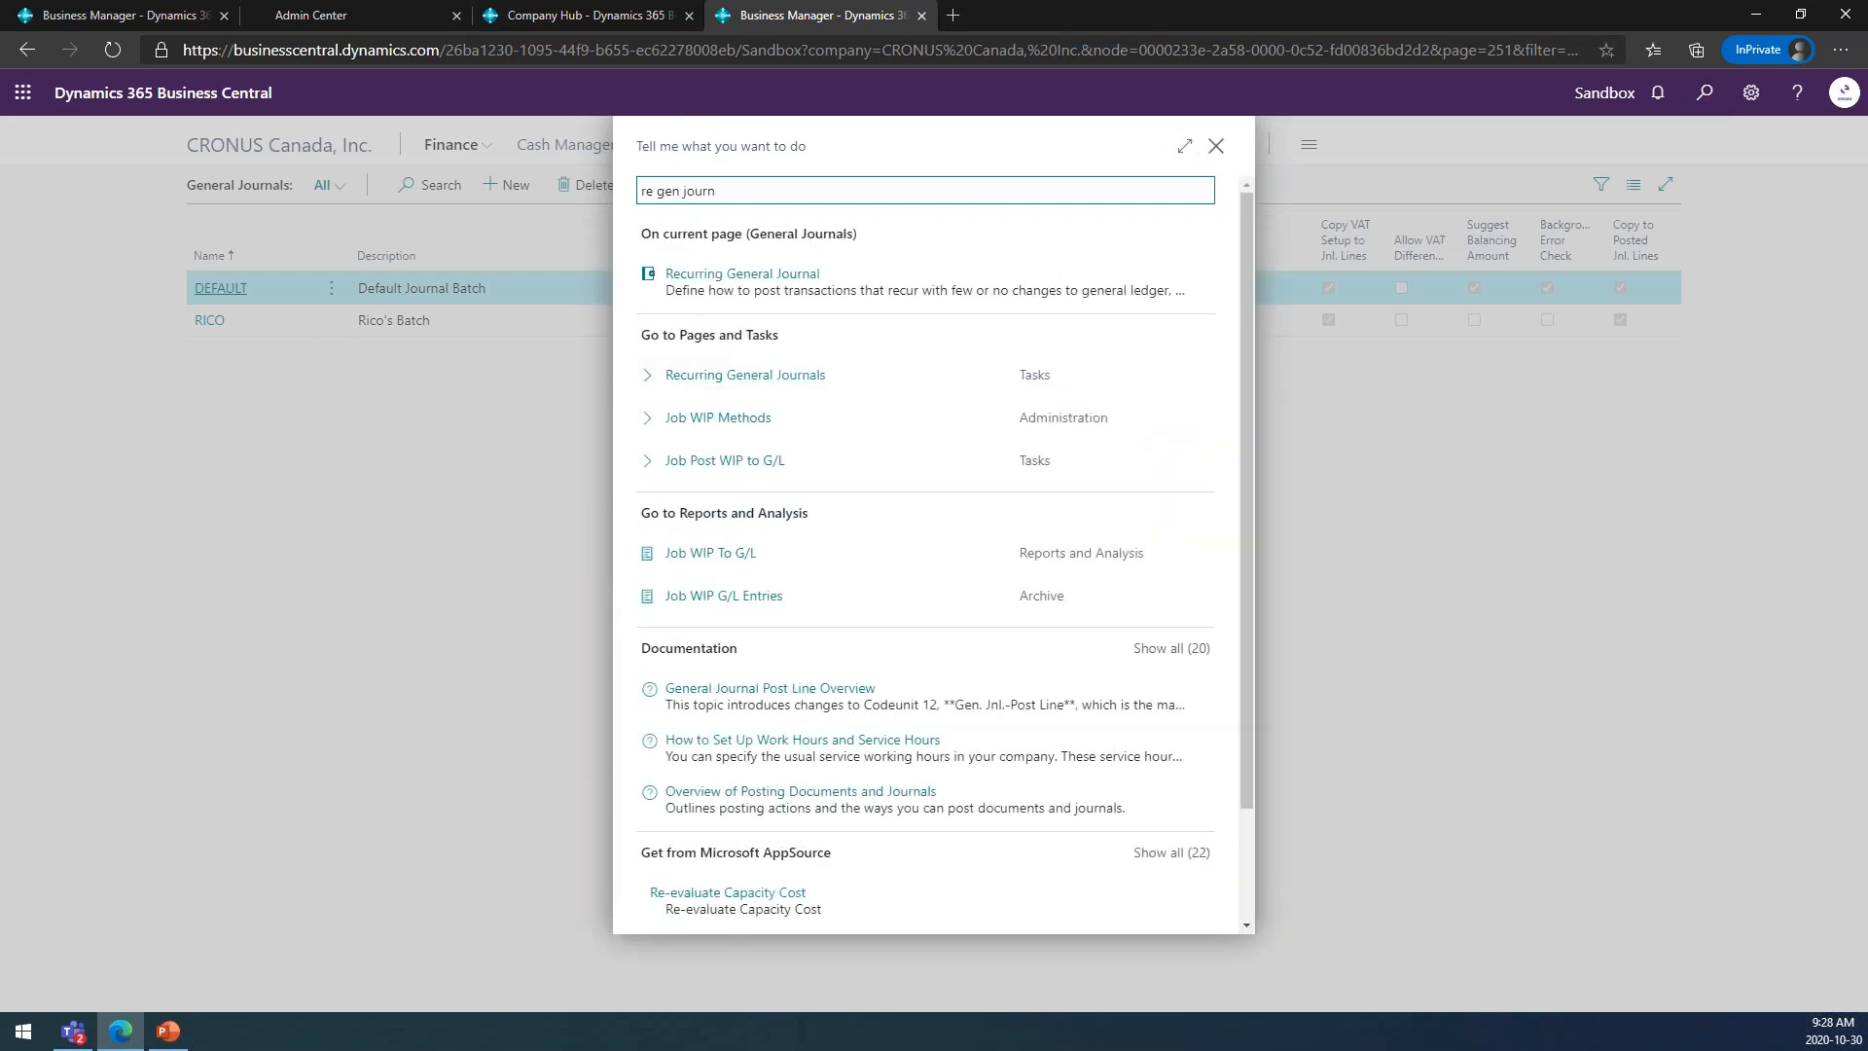
left_click(734, 386)
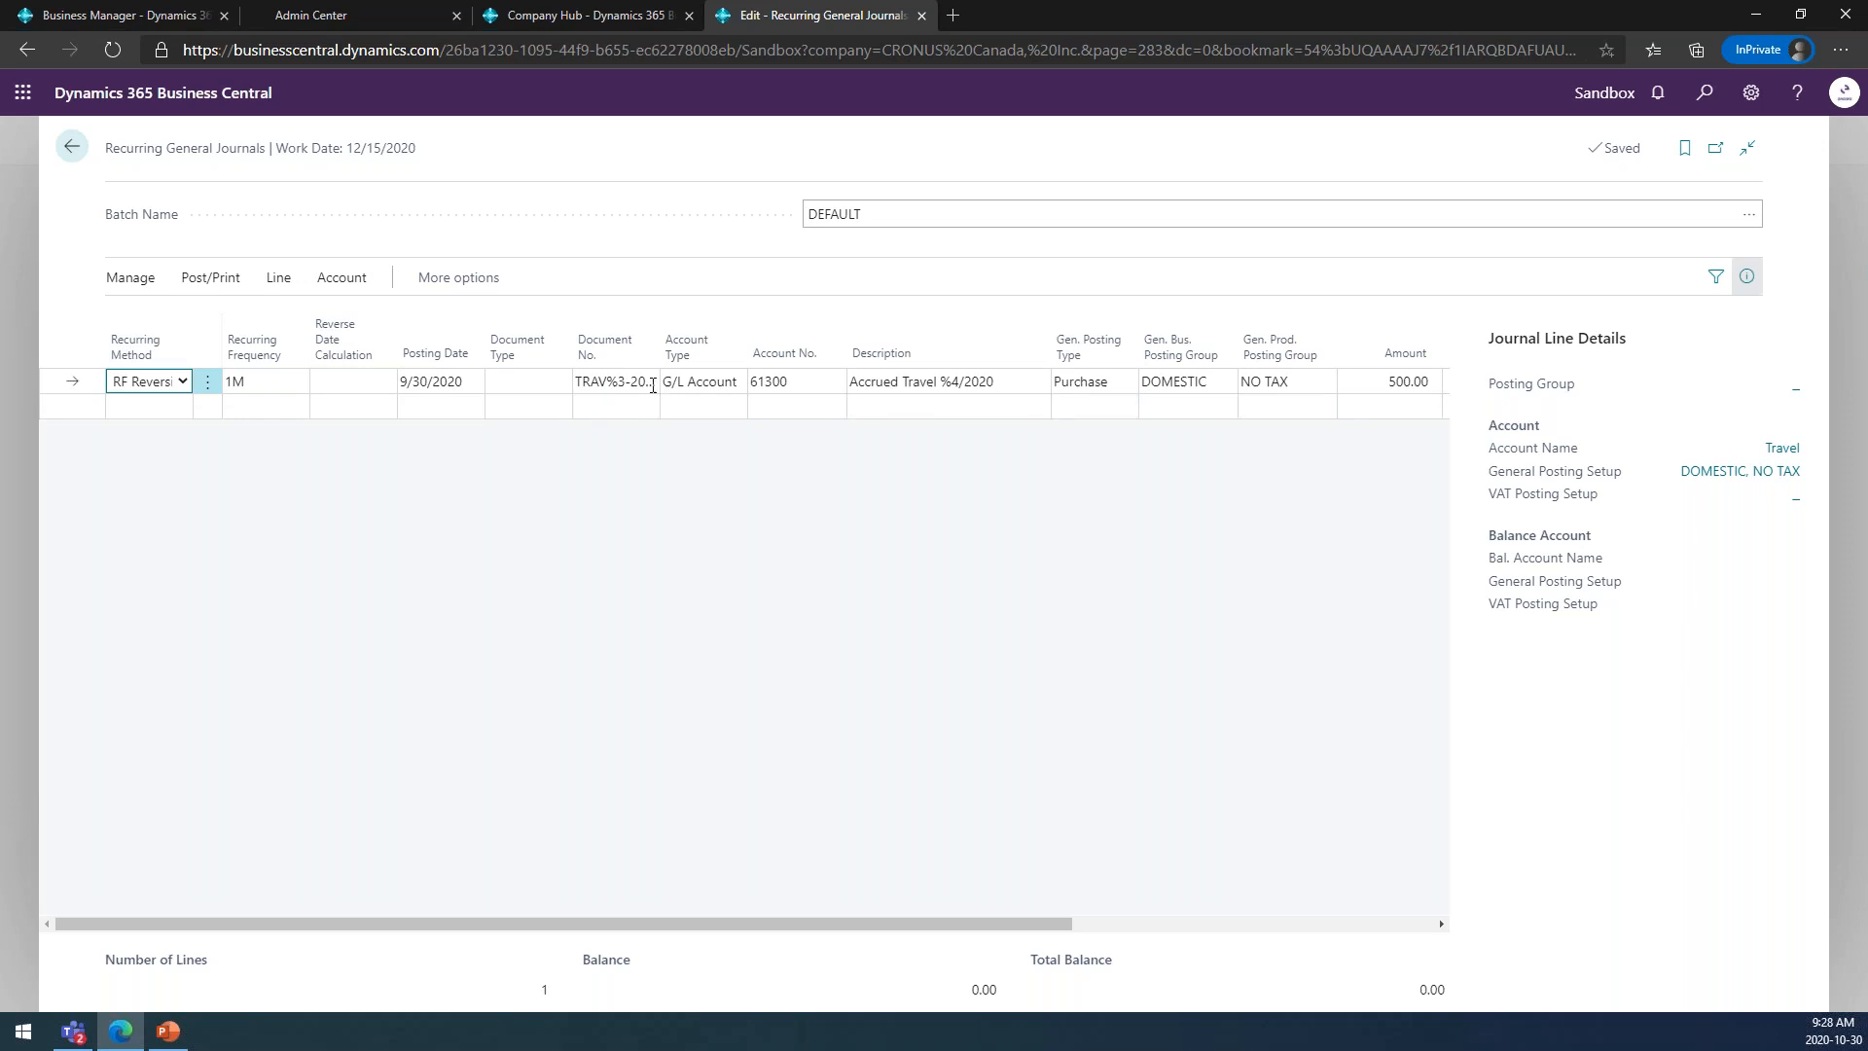
left_click(1747, 276)
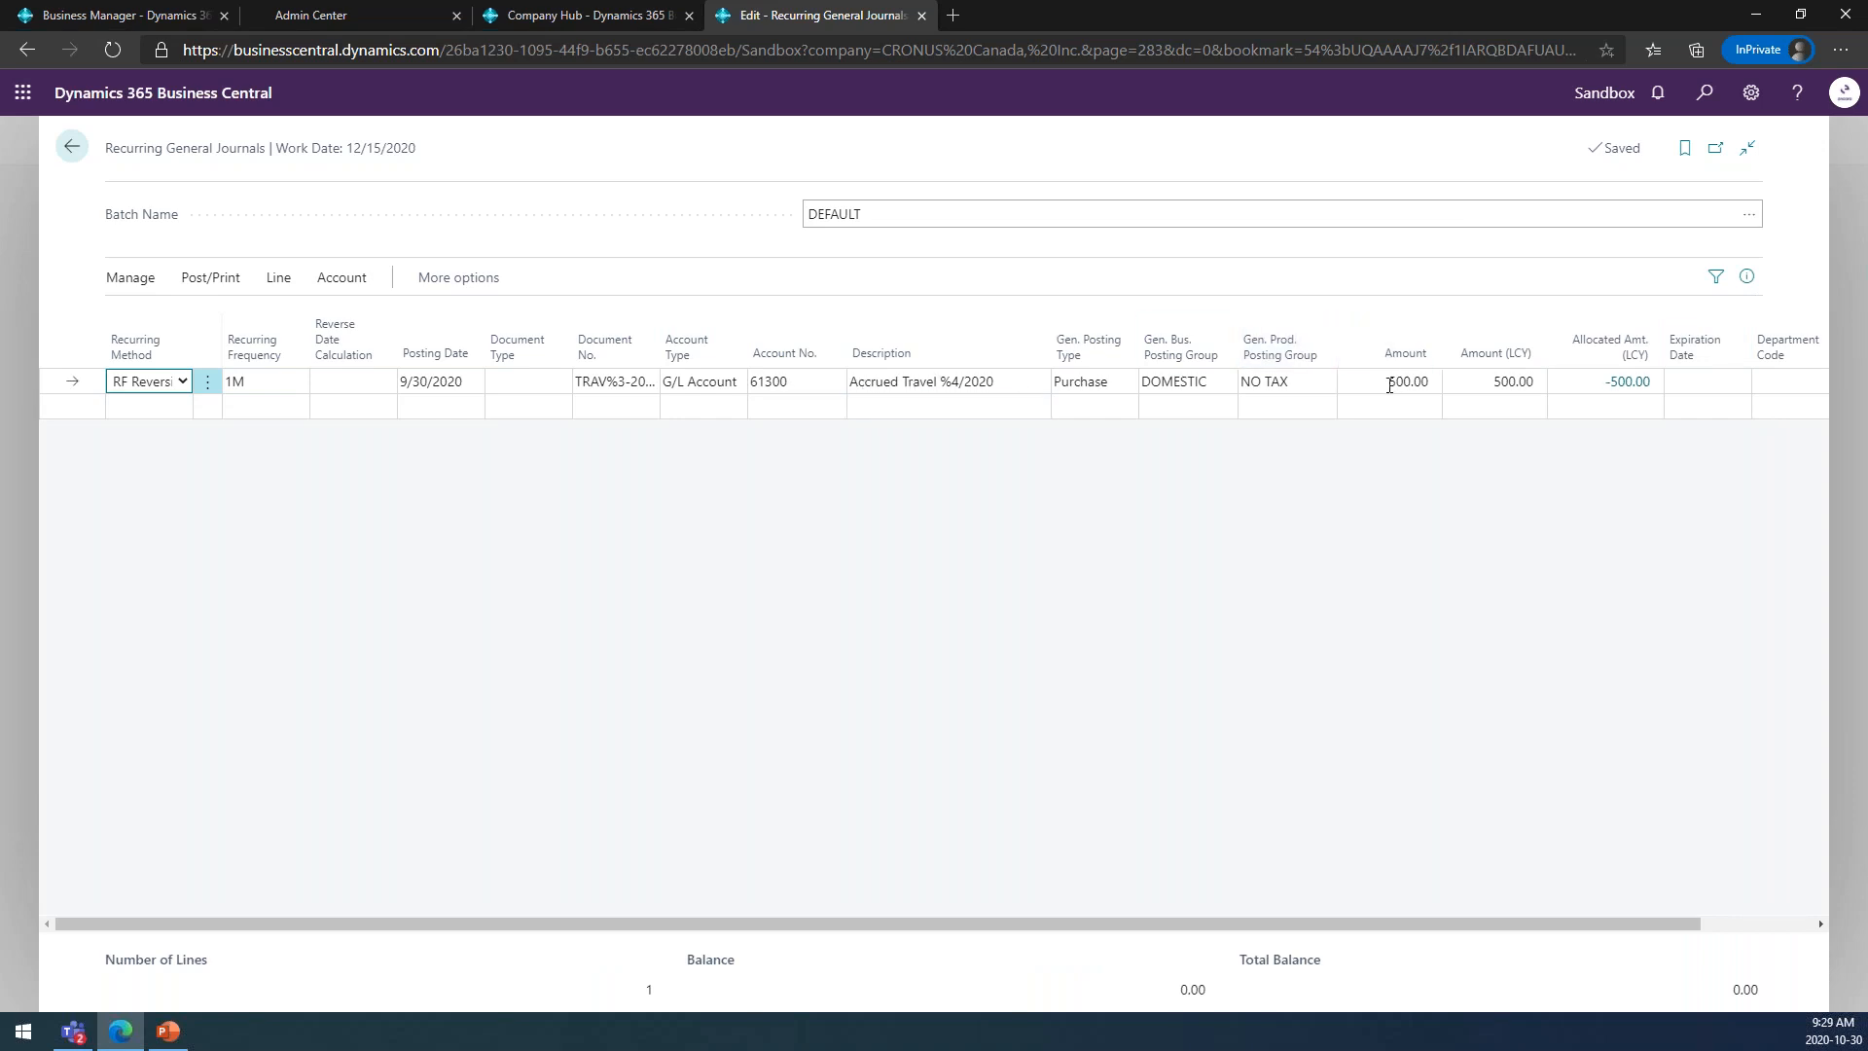
Review the allocations of the accrued travel line and set its recurring method to RF Reversing Fixed.
left_click(1627, 381)
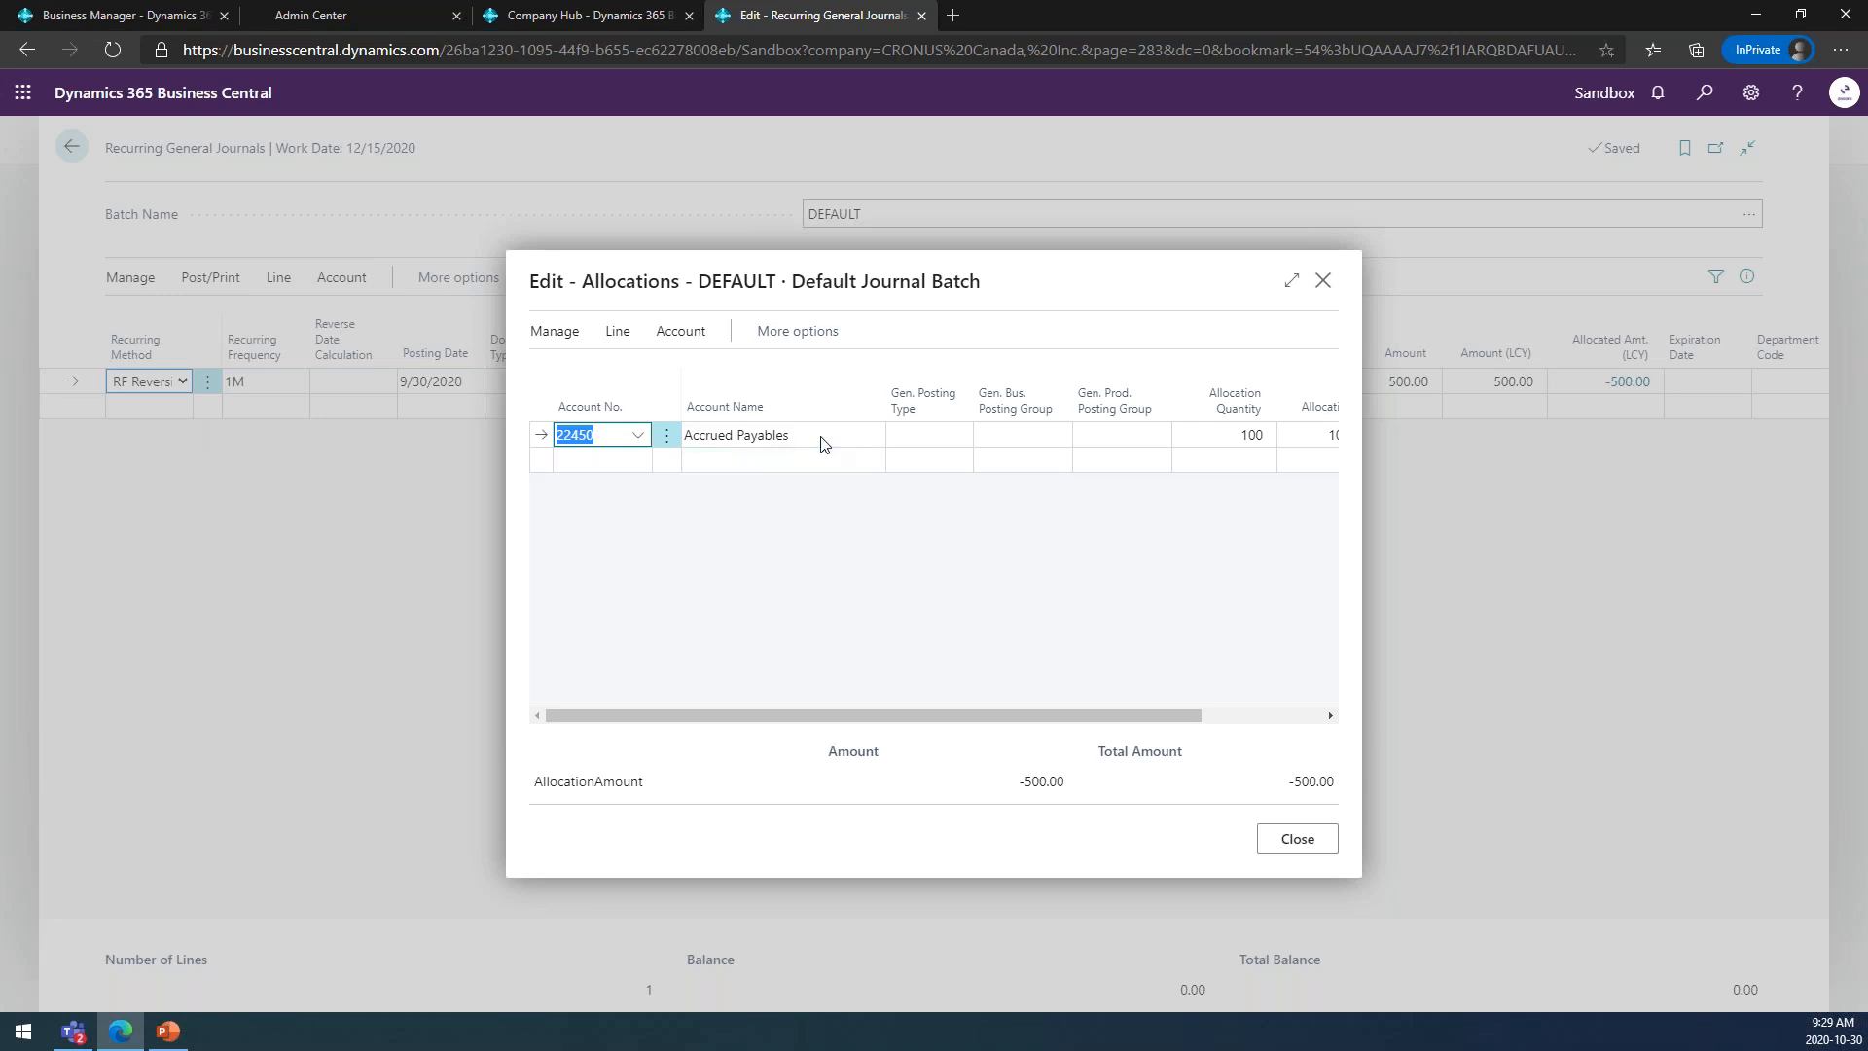
left_click(1297, 838)
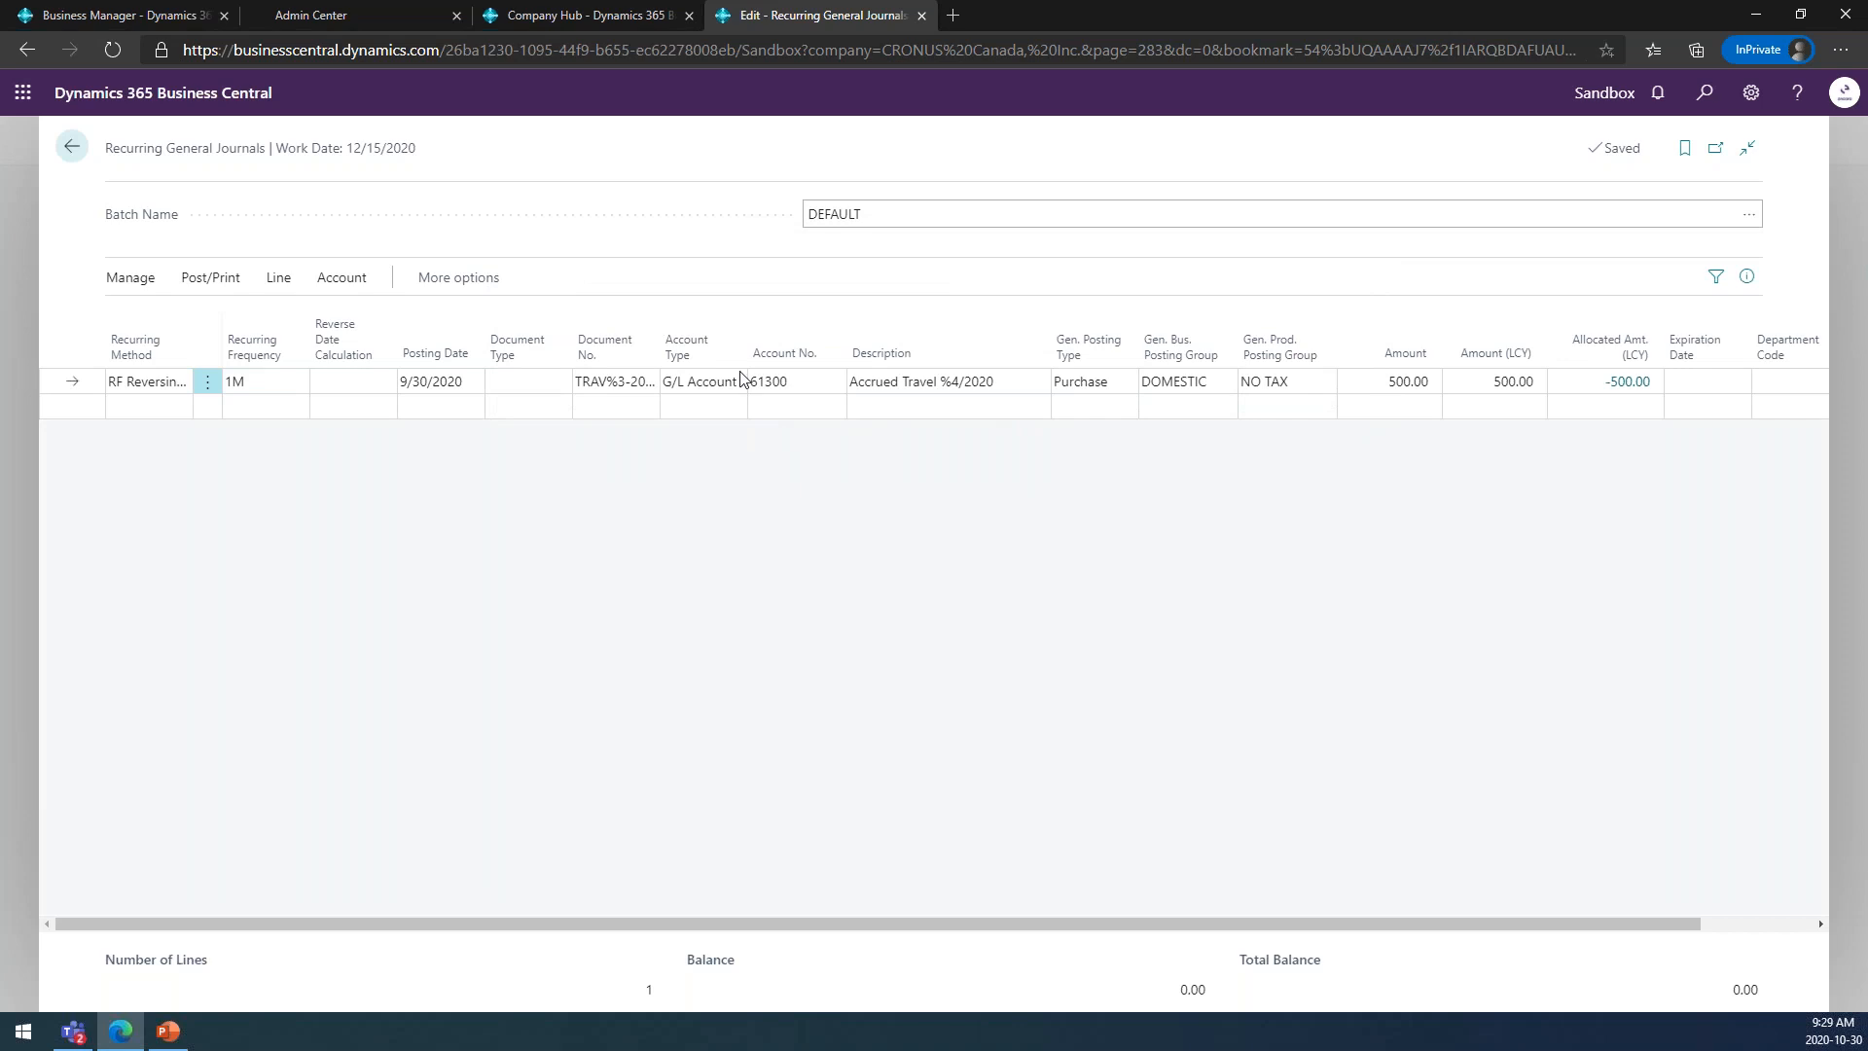
left_click(118, 387)
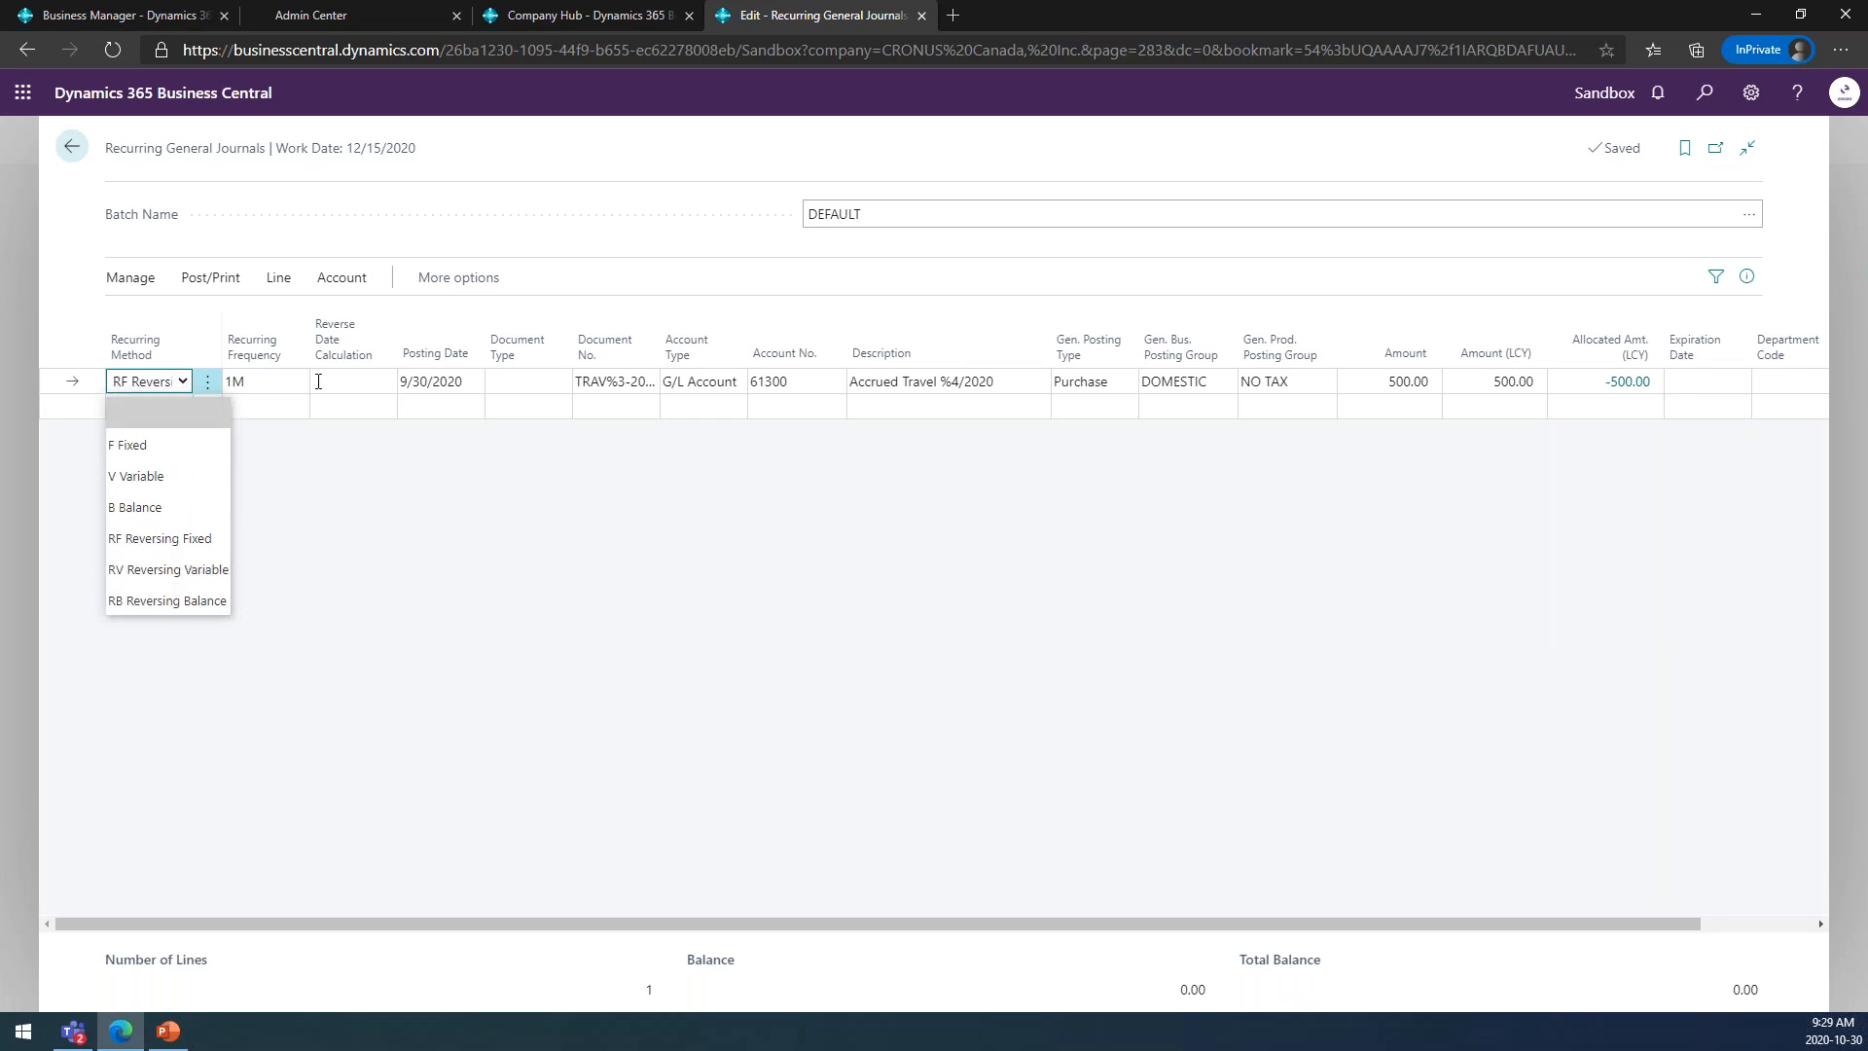
left_click(201, 545)
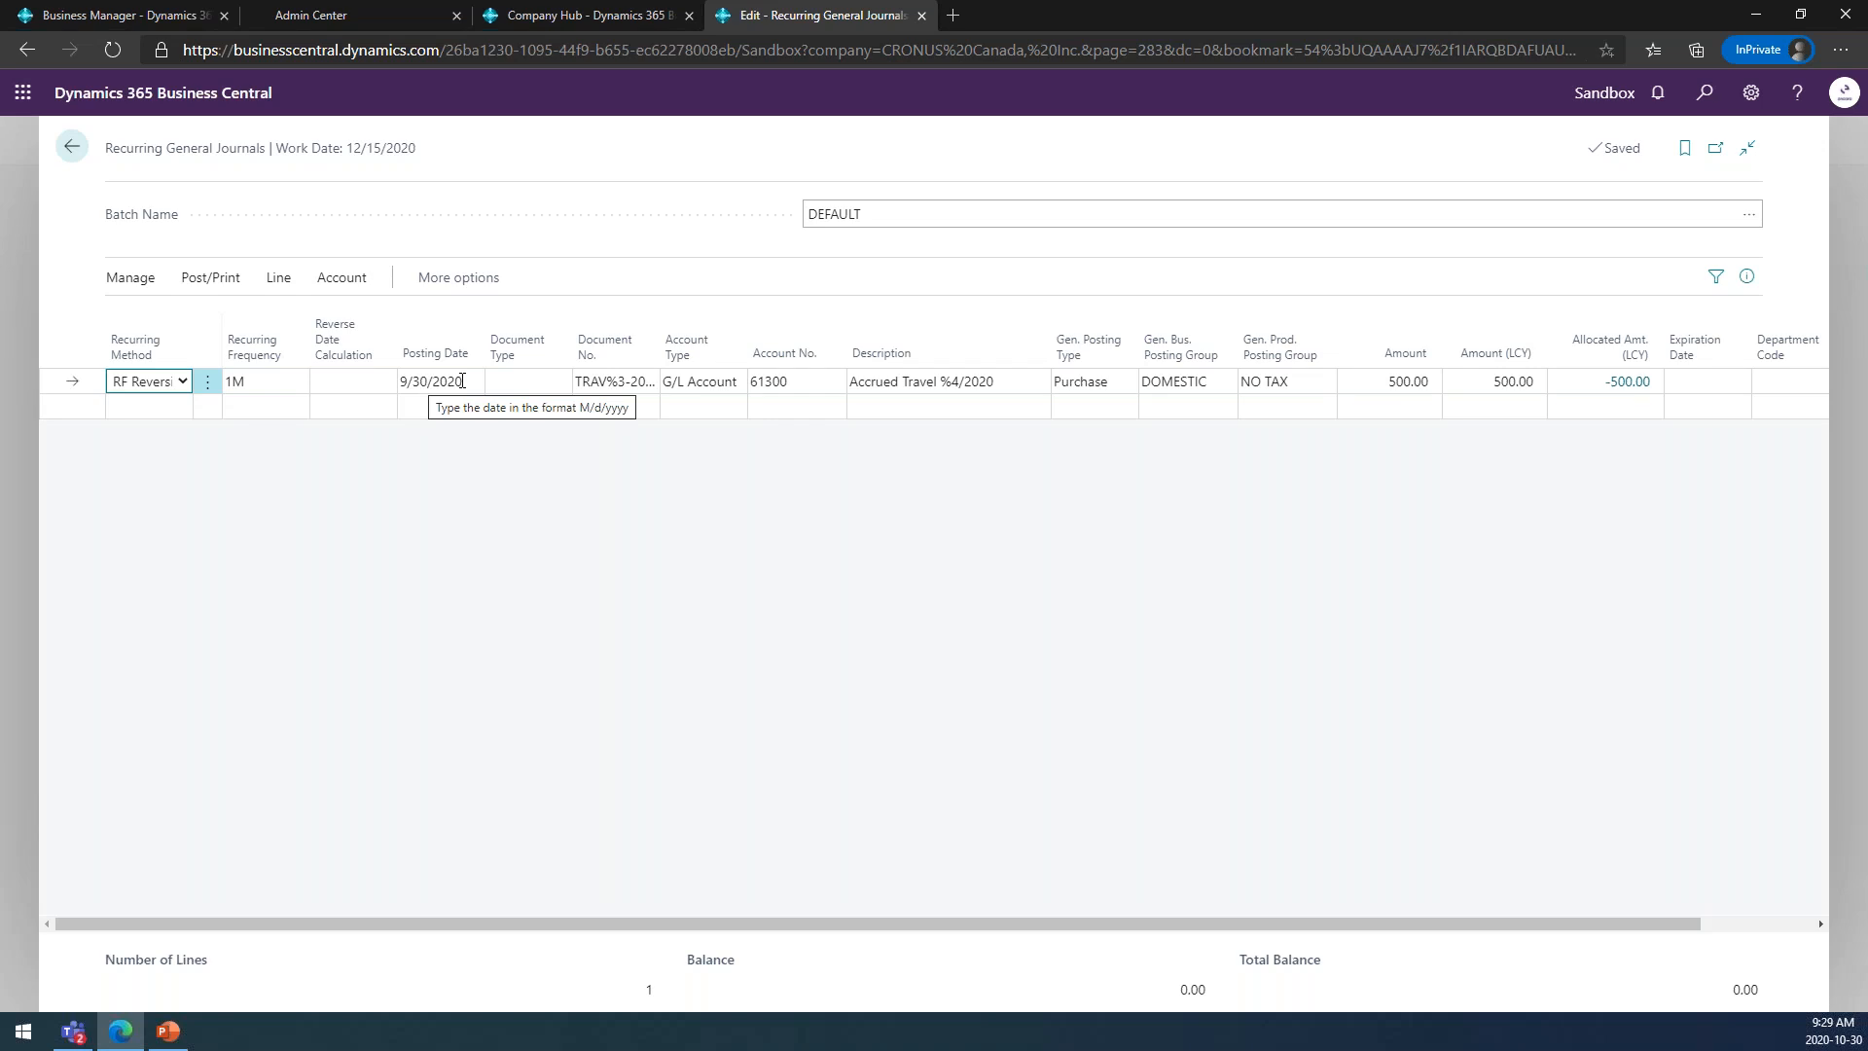
Preview the posting of the accrued travel line, examine its G/L entries at full width, and return to the recurring journal.
left_click(236, 282)
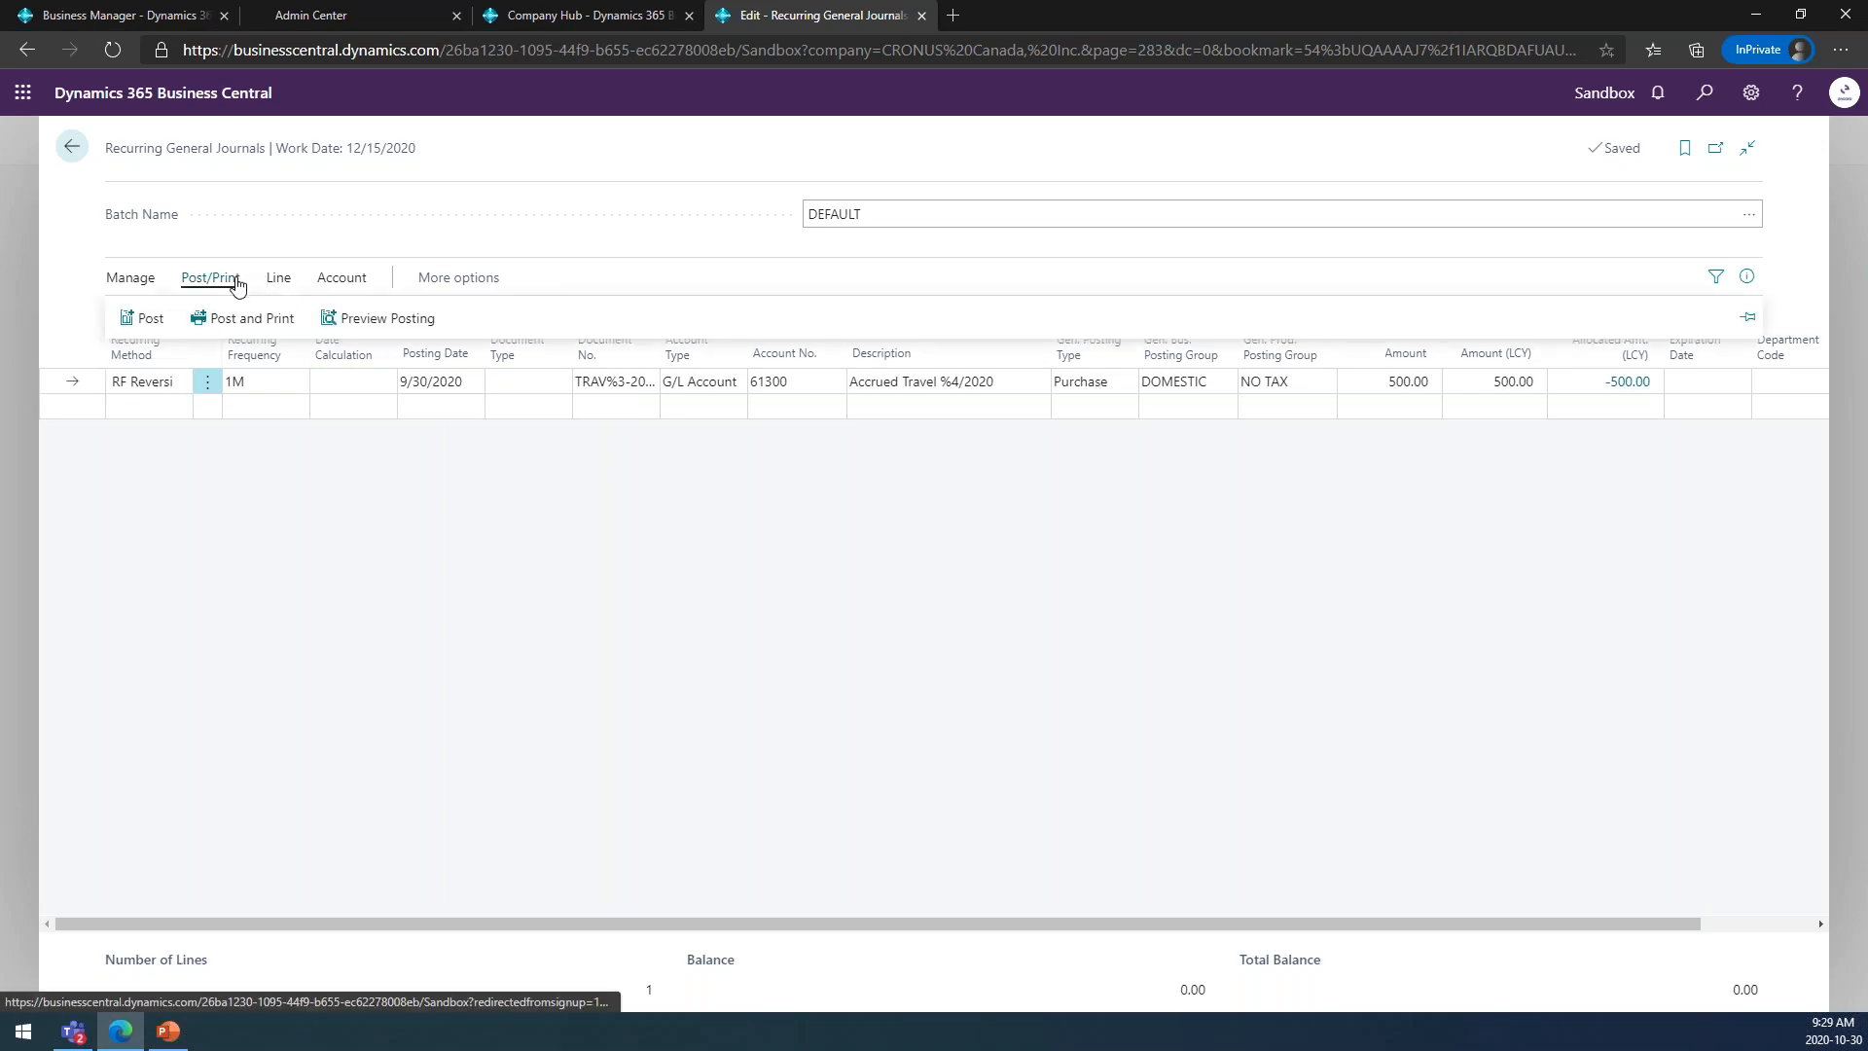
left_click(364, 321)
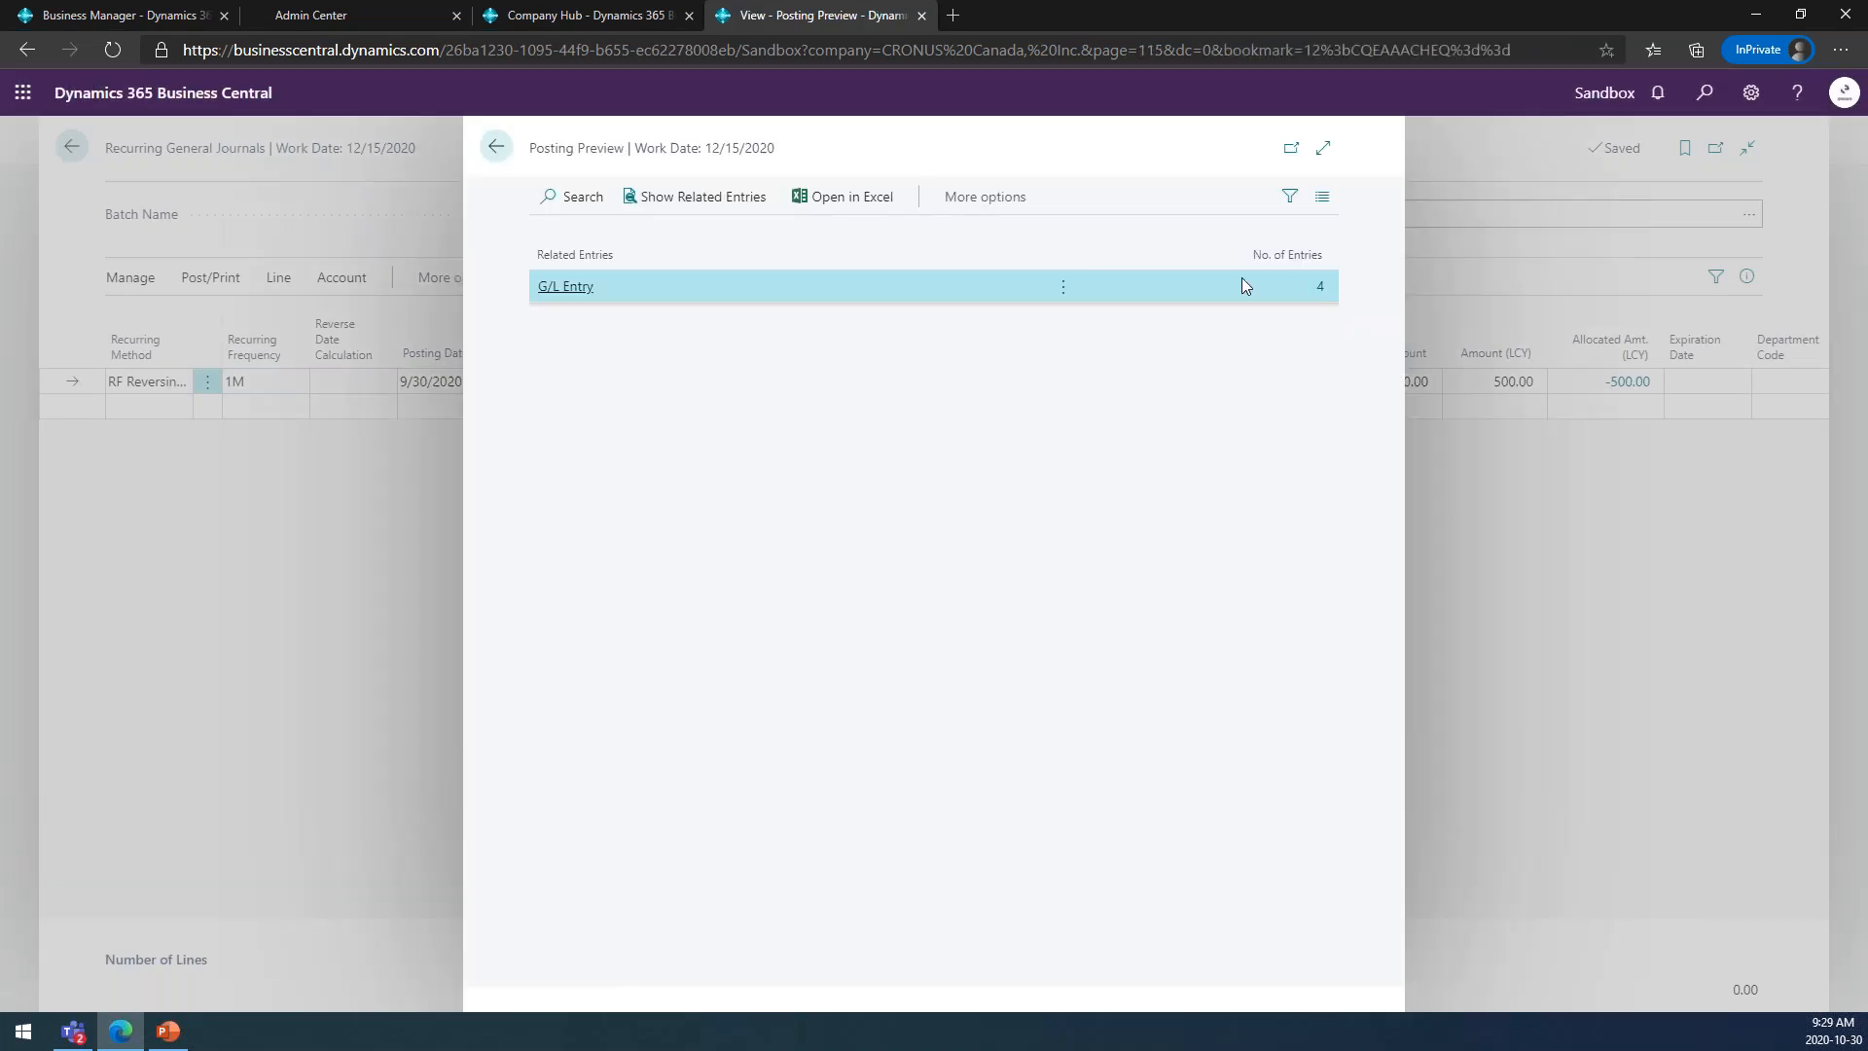
left_click(1319, 289)
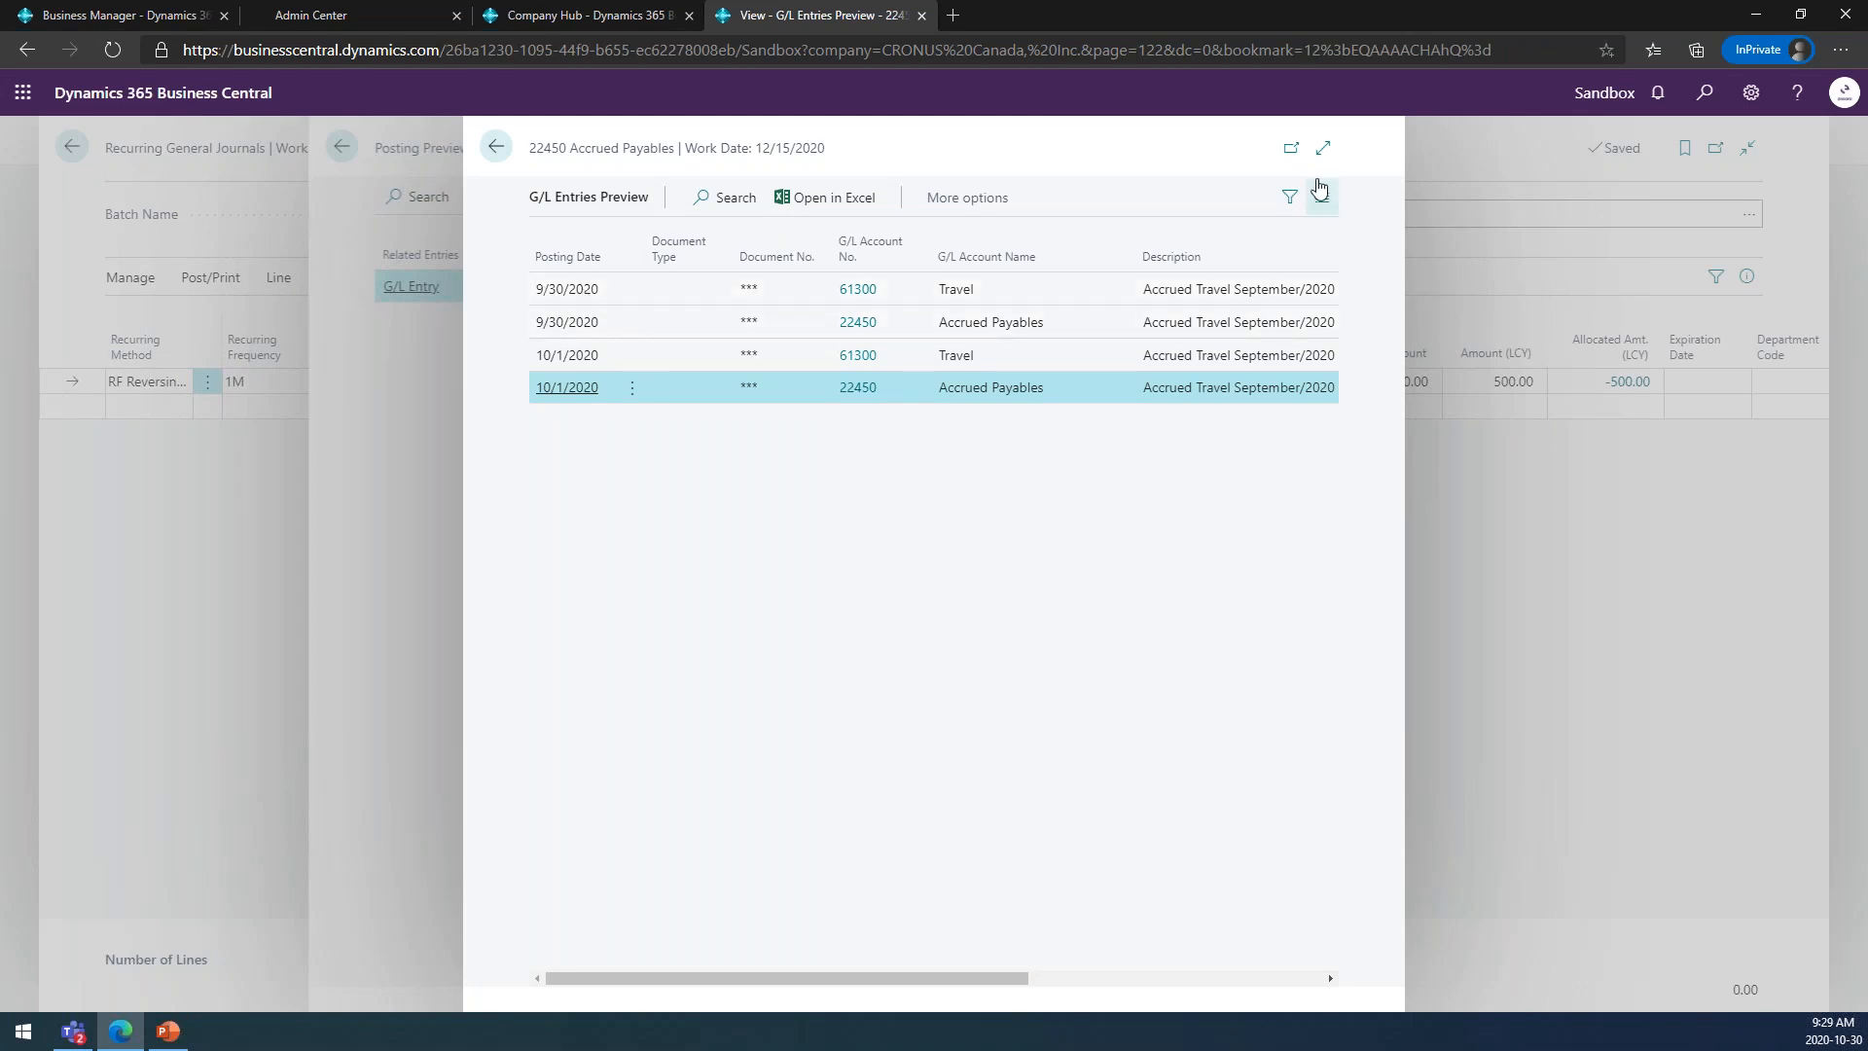
left_click(1323, 148)
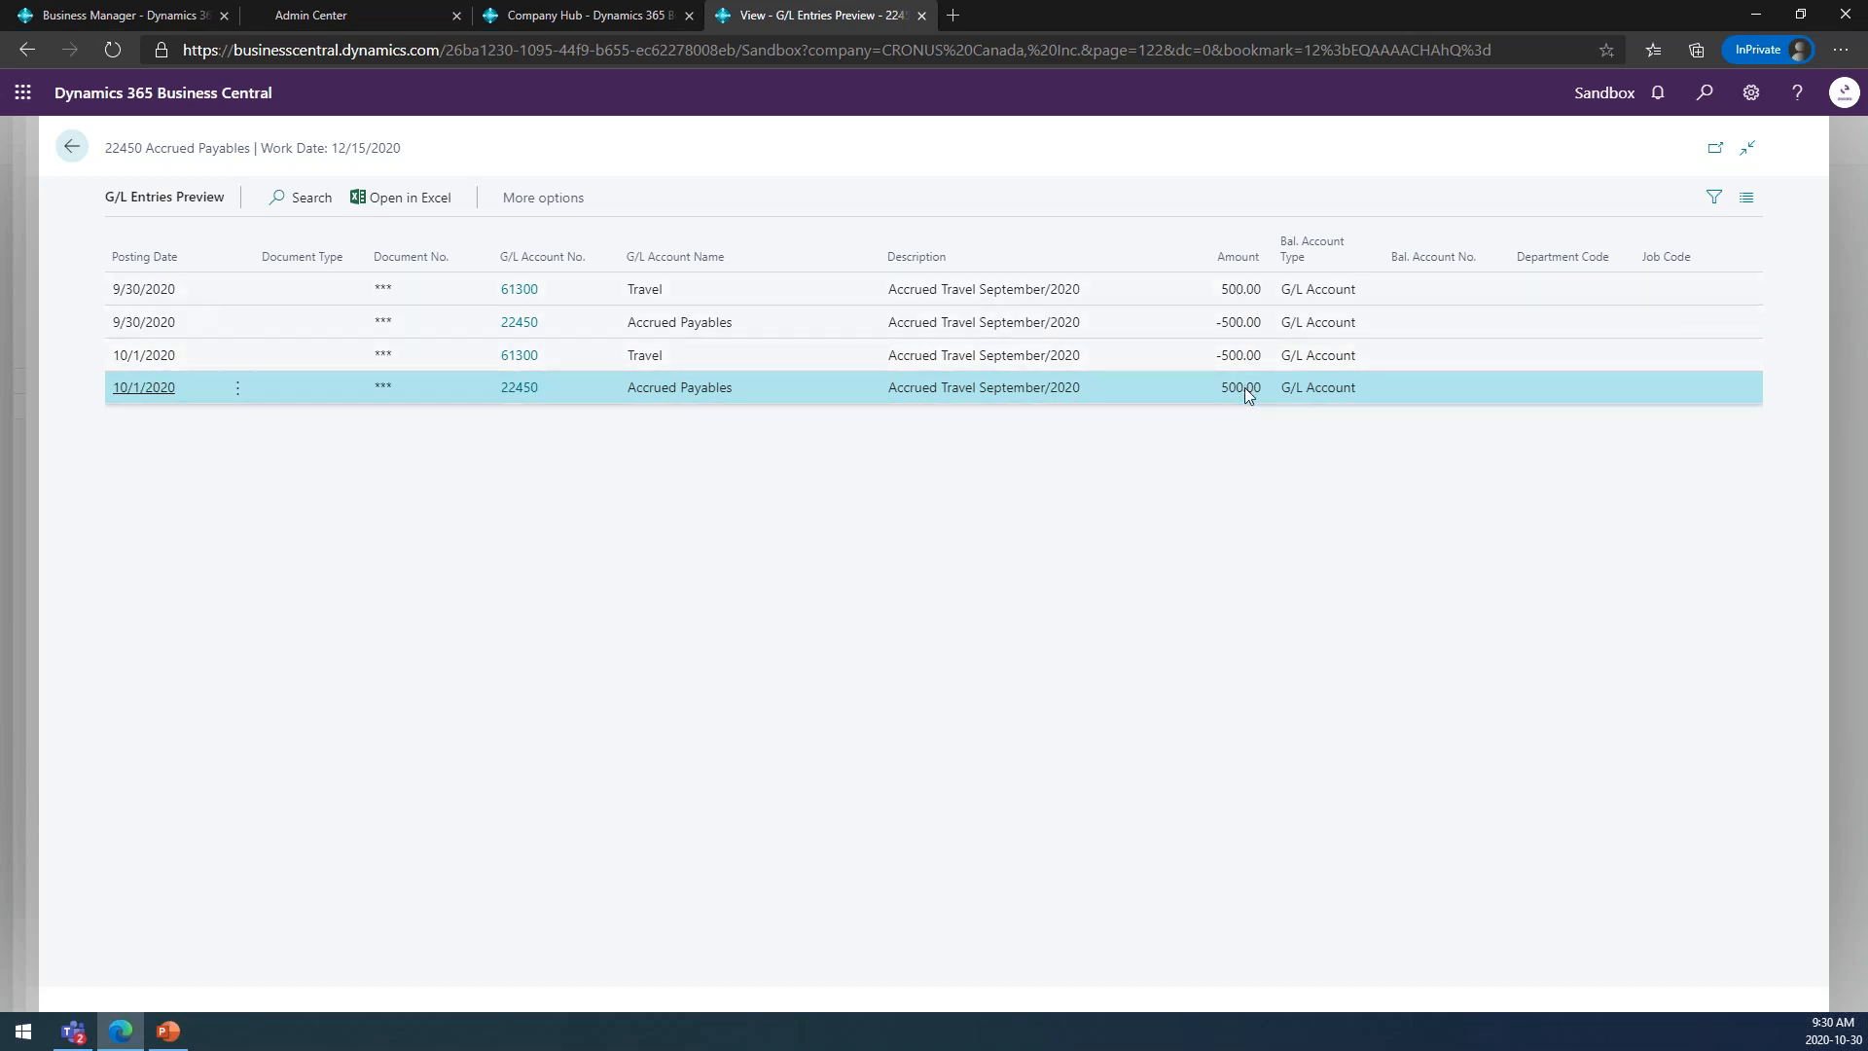
left_click(72, 147)
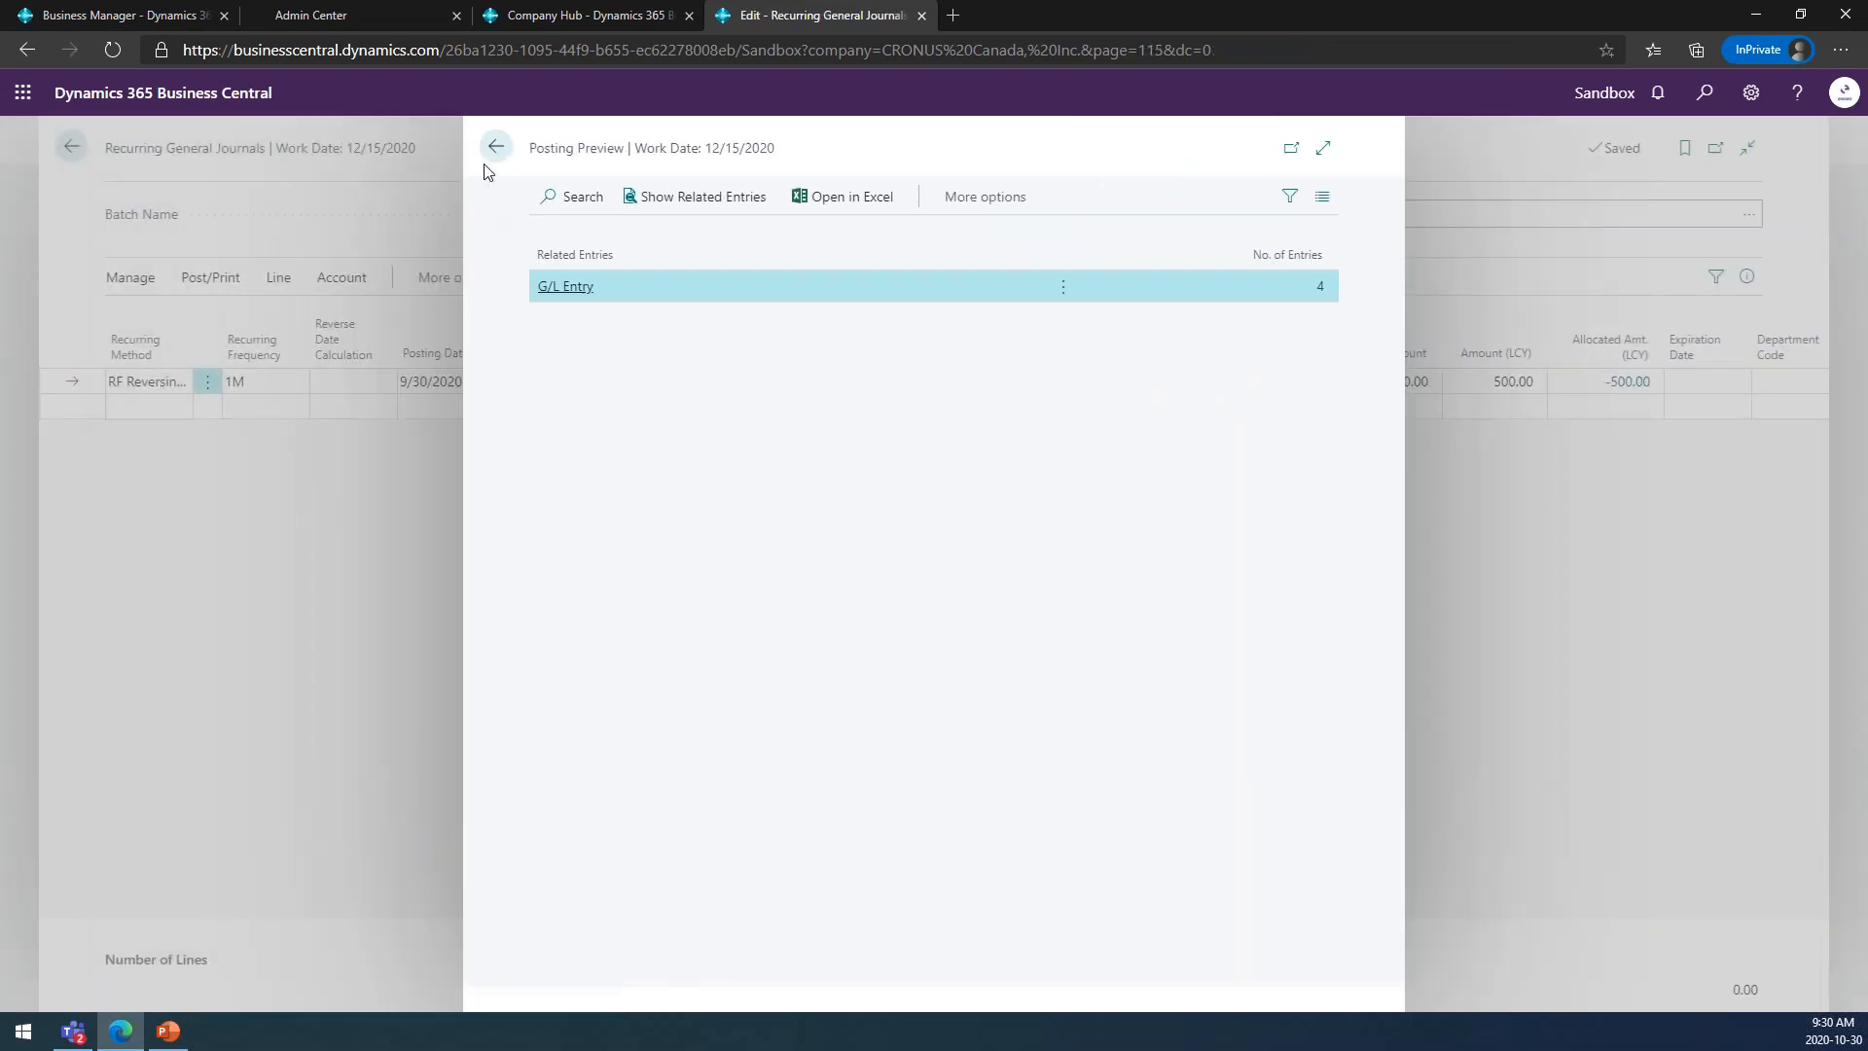
left_click(496, 146)
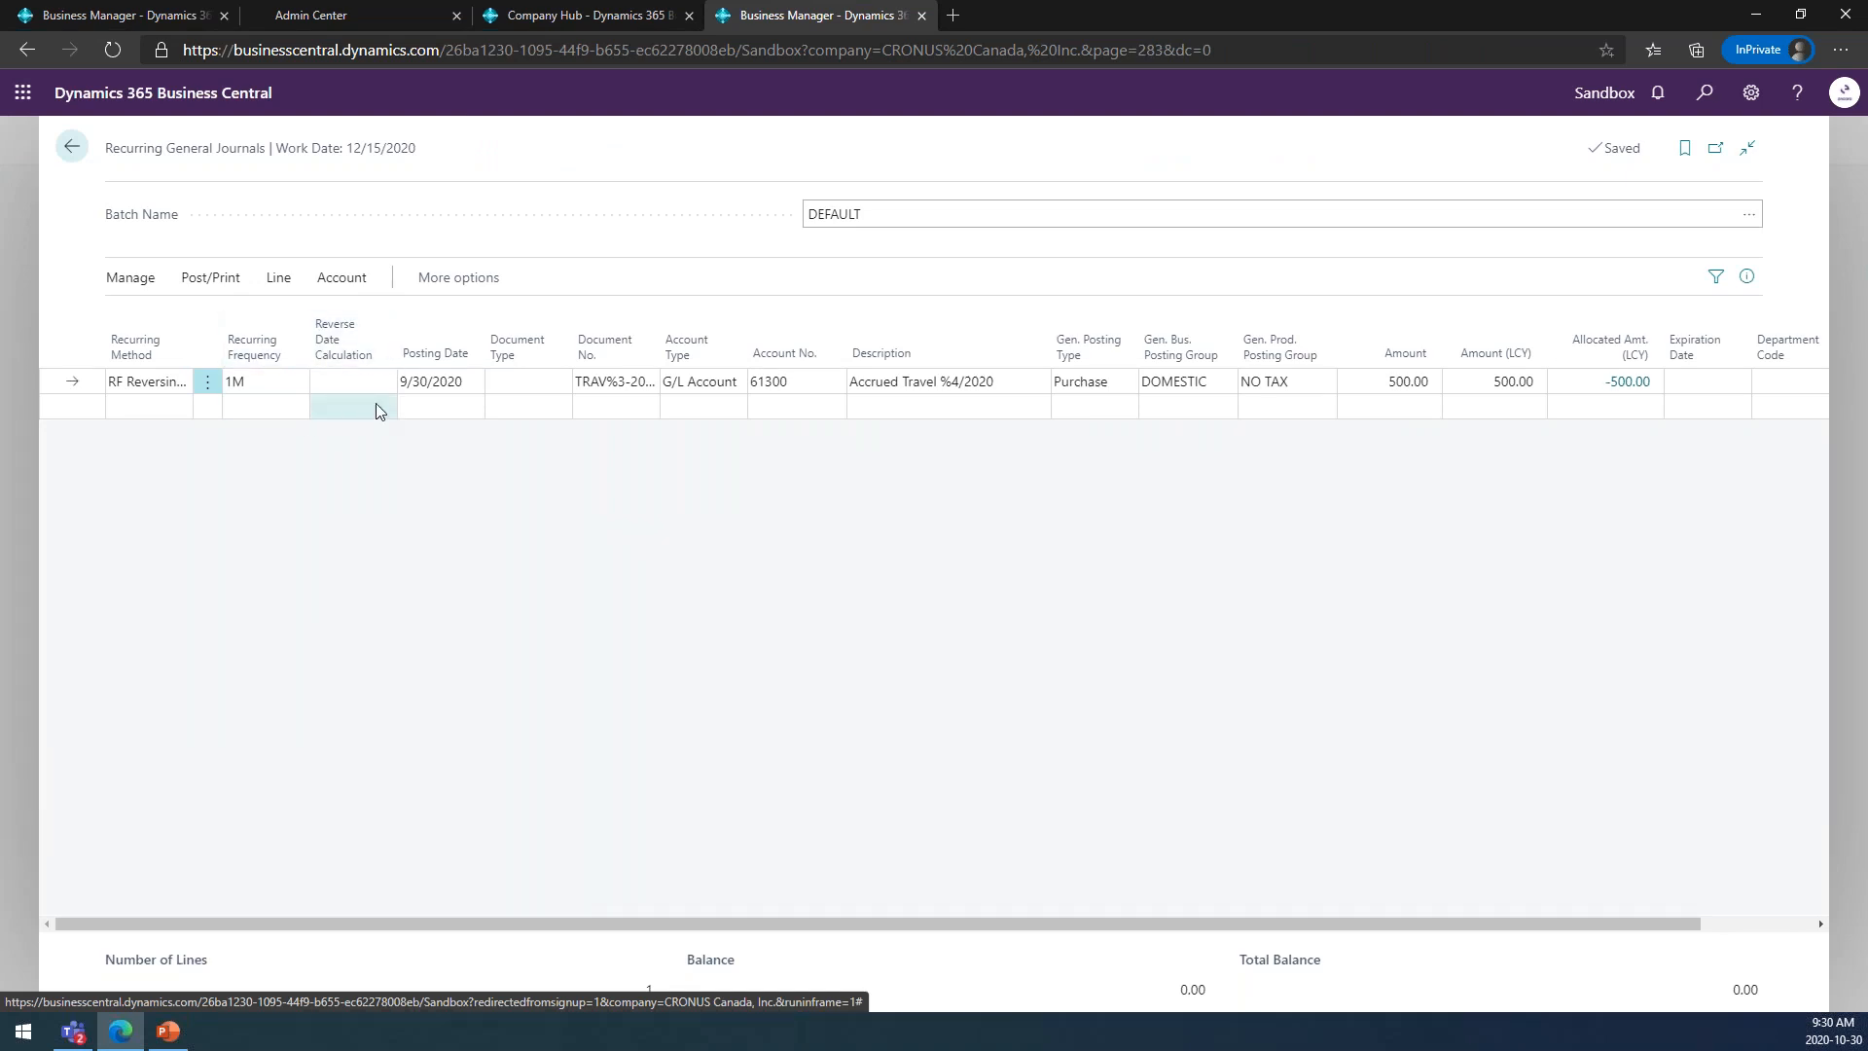
Set the reverse date calculation of the accrued travel line to 15D.
left_click(329, 381)
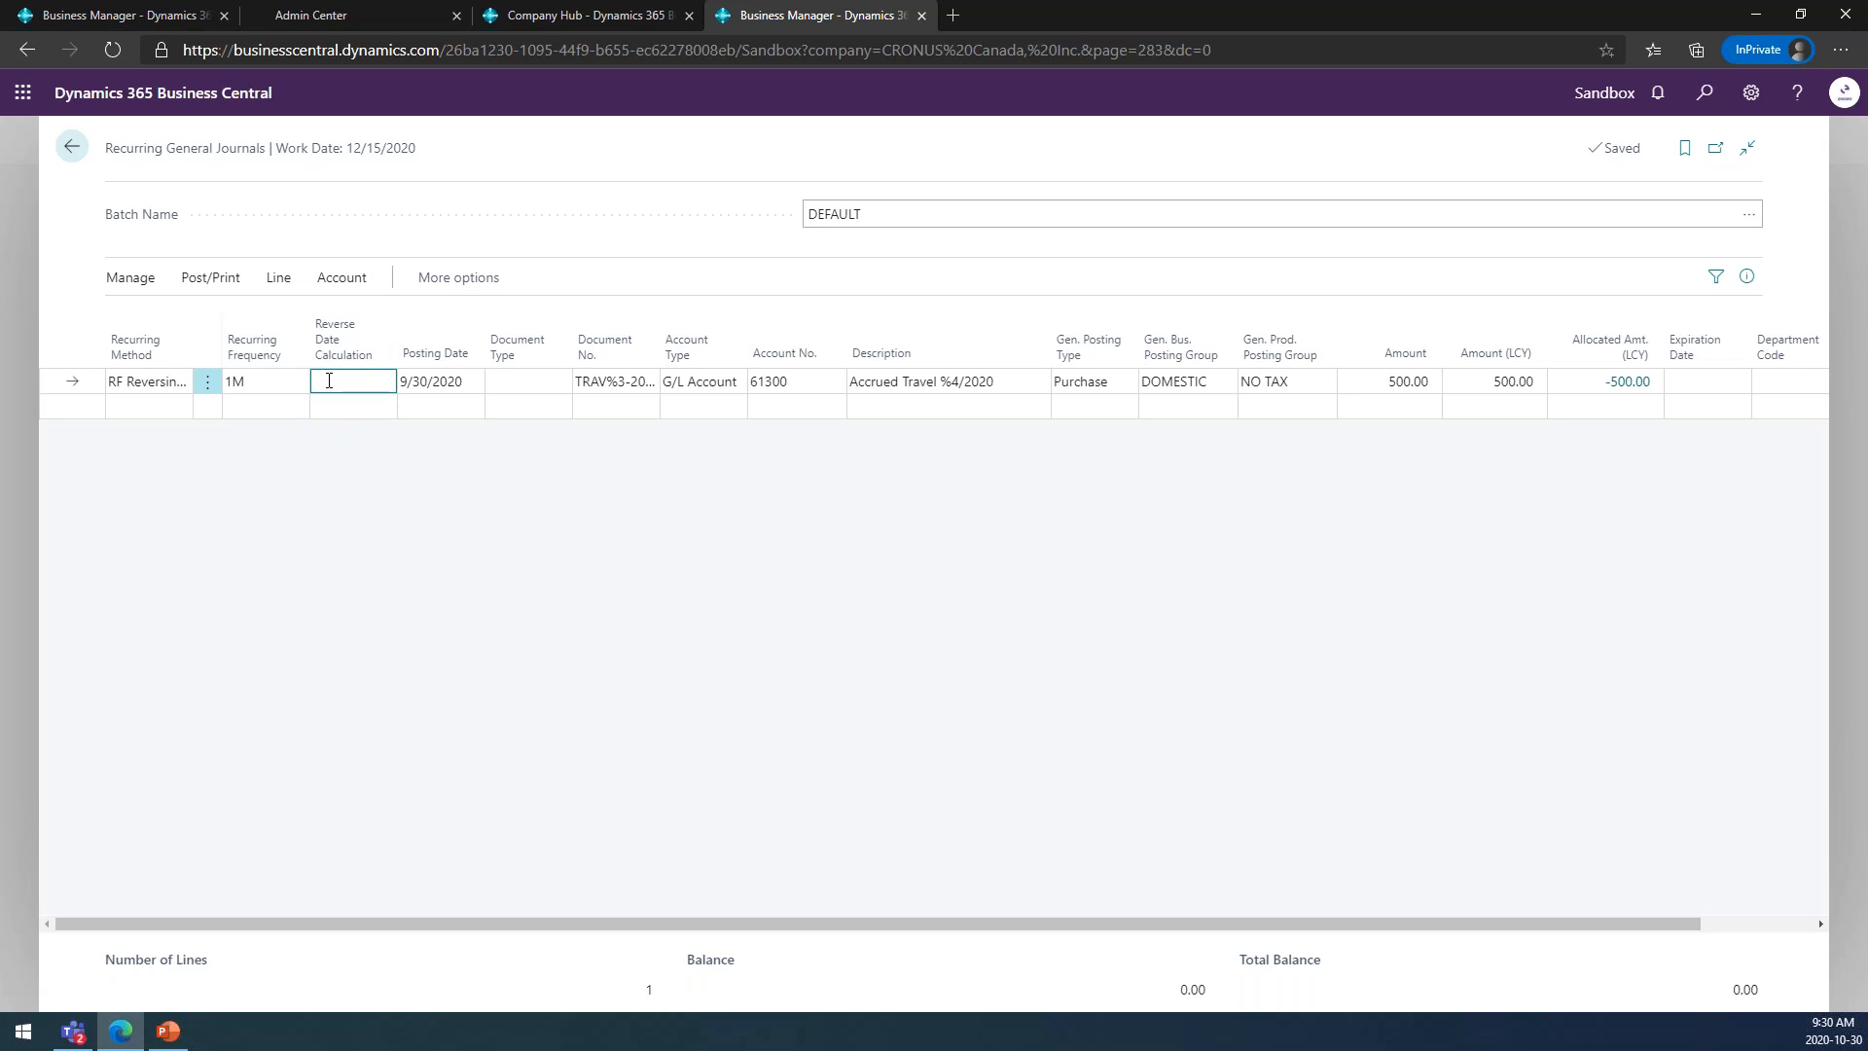
type("15D")
key("Tab")
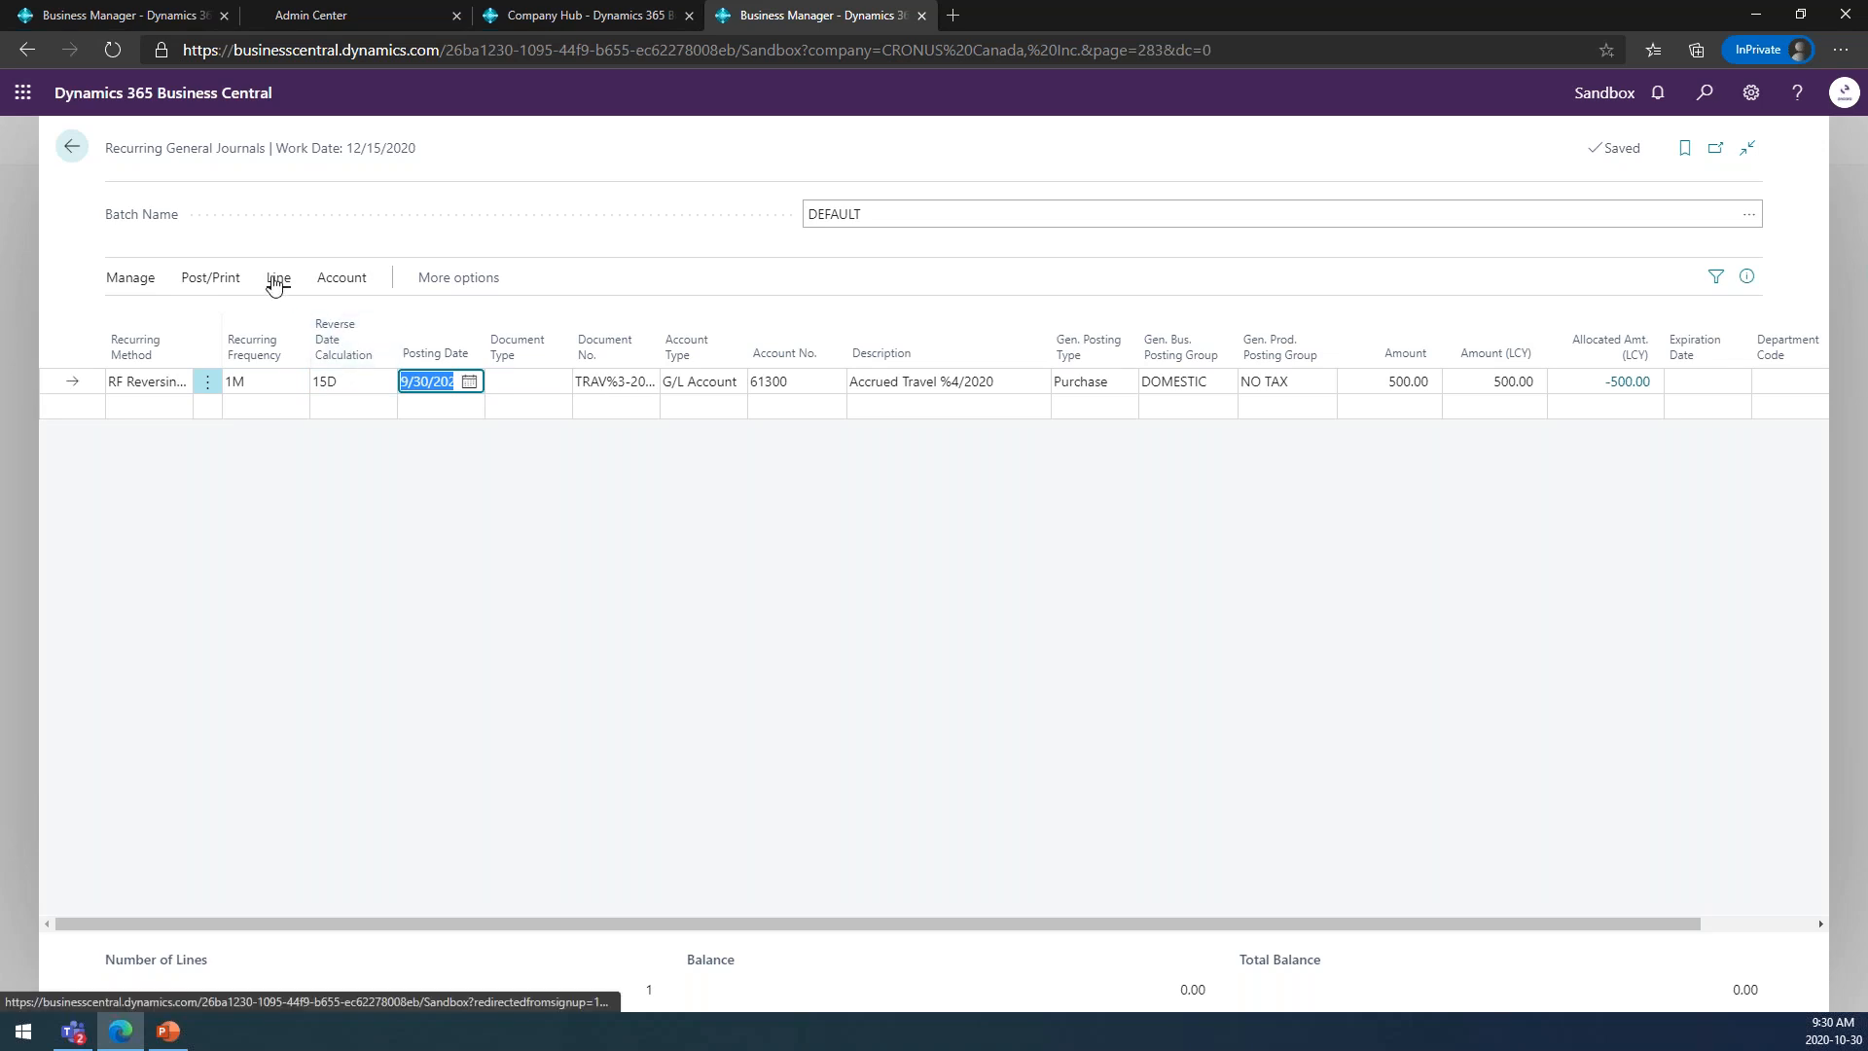
Preview the posting with the 15D reversal formula, examine the G/L entry dates, and return to the recurring journal.
left_click(239, 282)
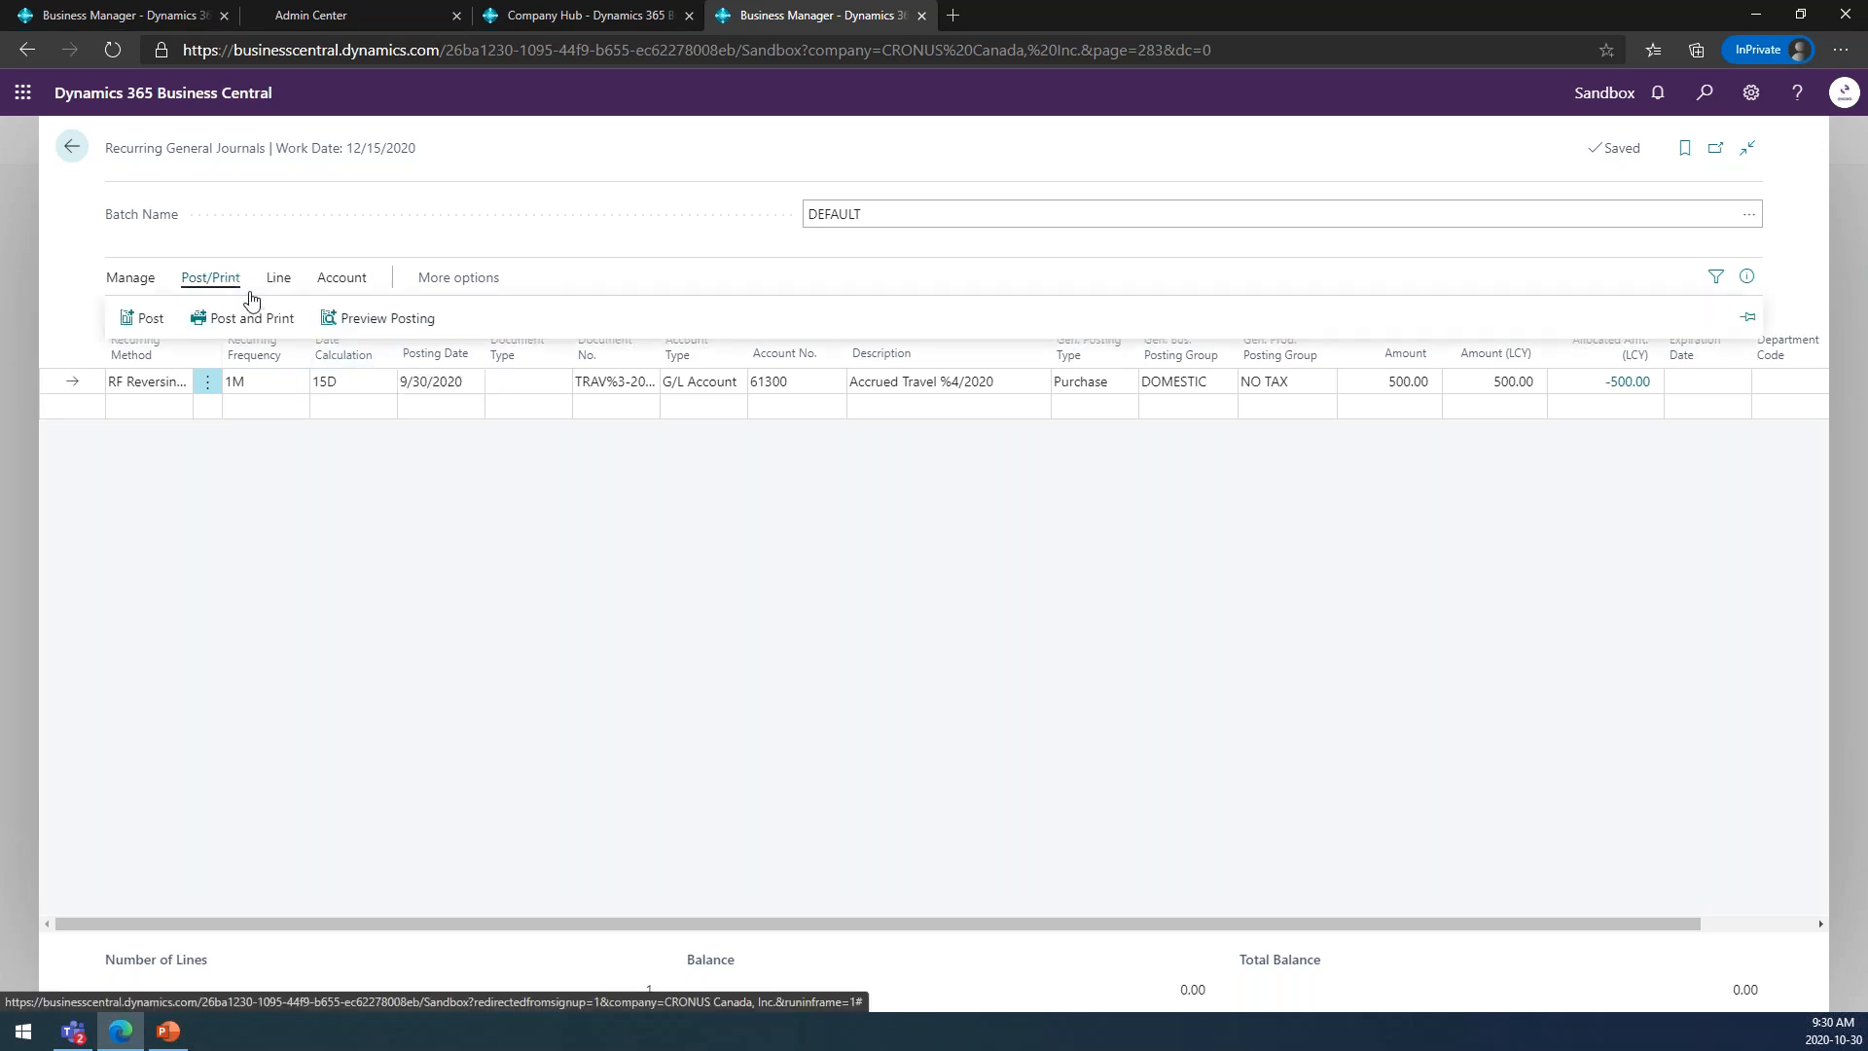
left_click(392, 320)
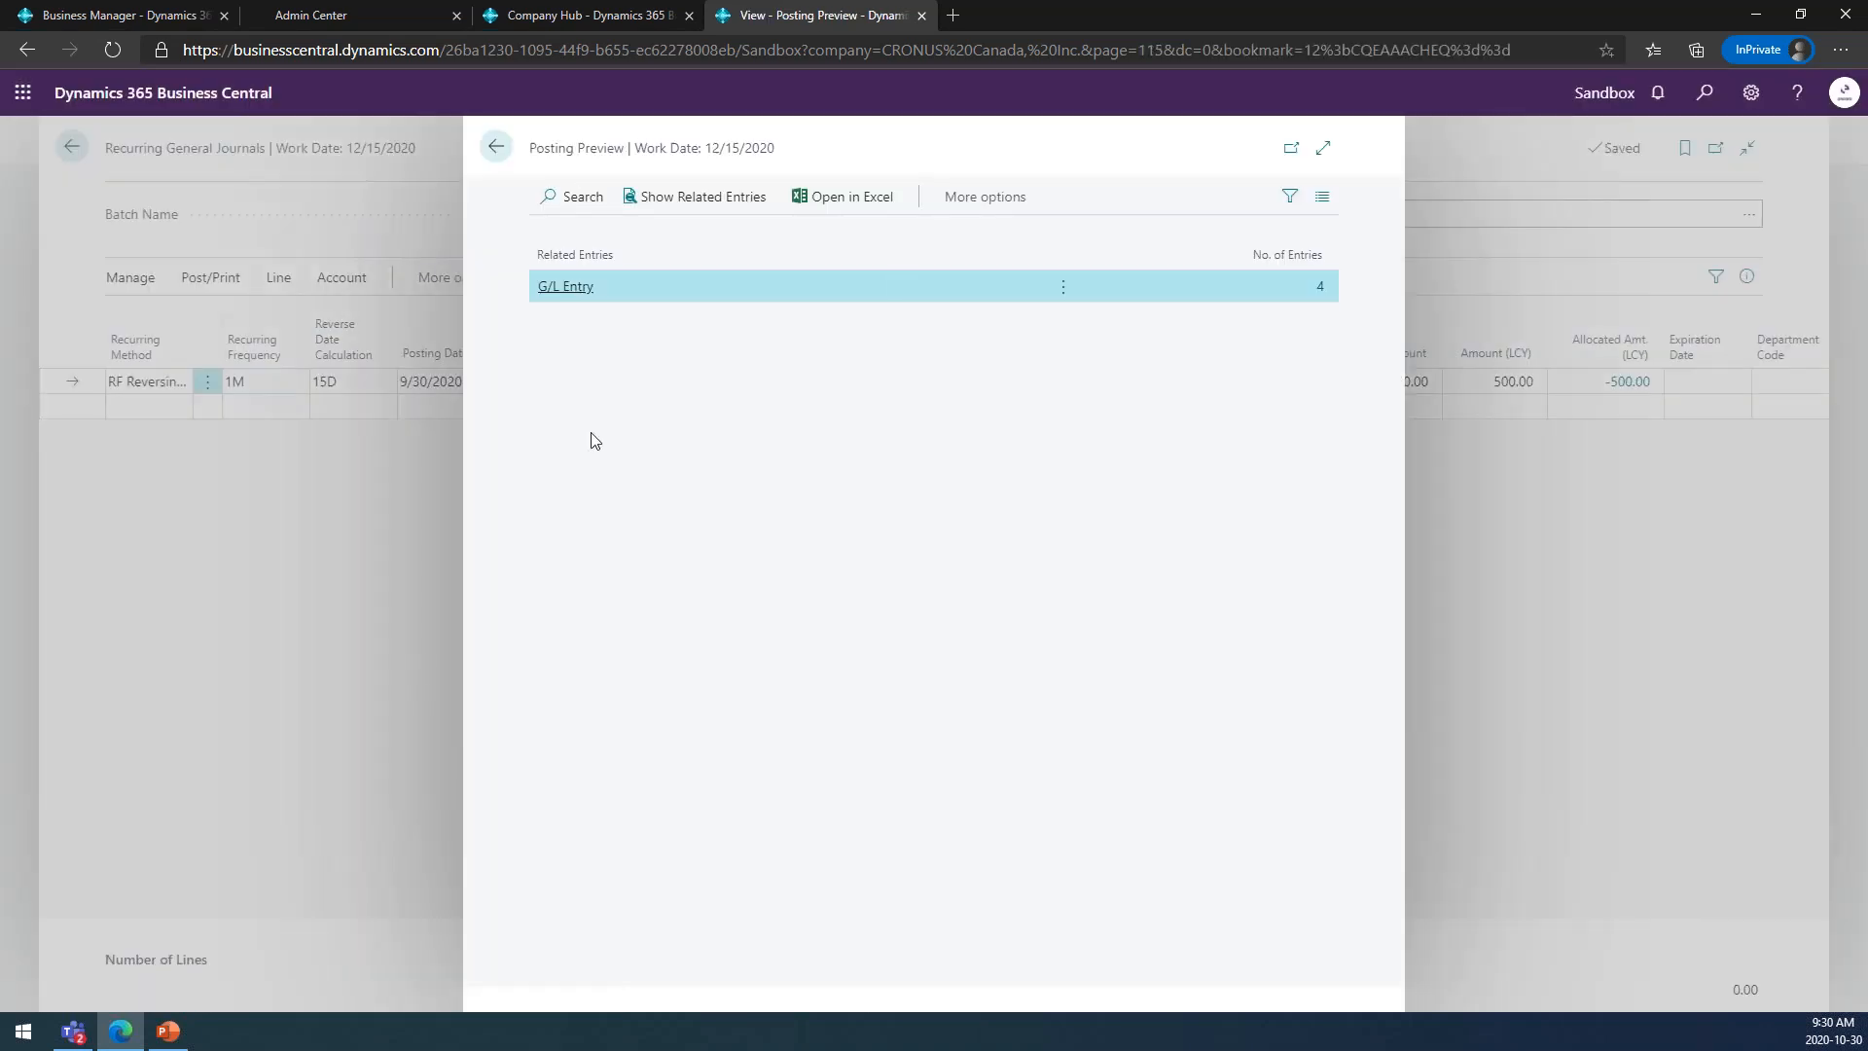
left_click(1319, 286)
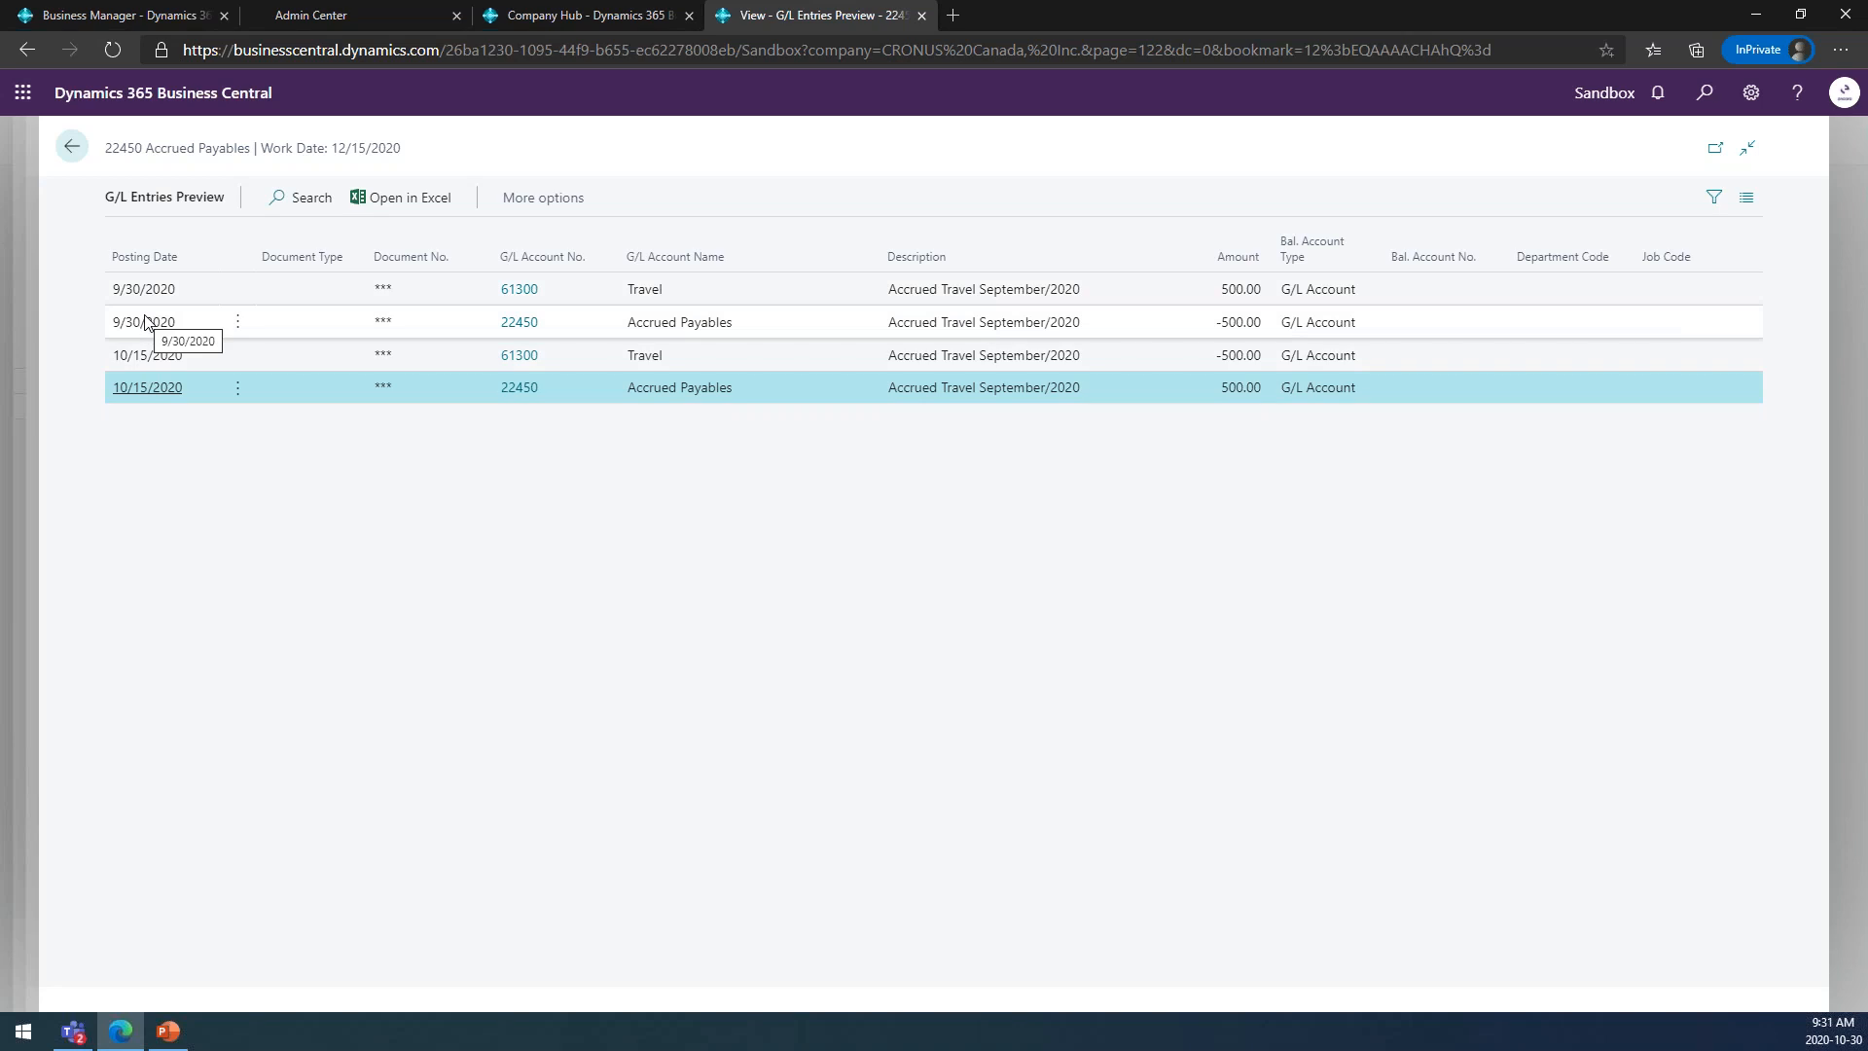
left_click(71, 146)
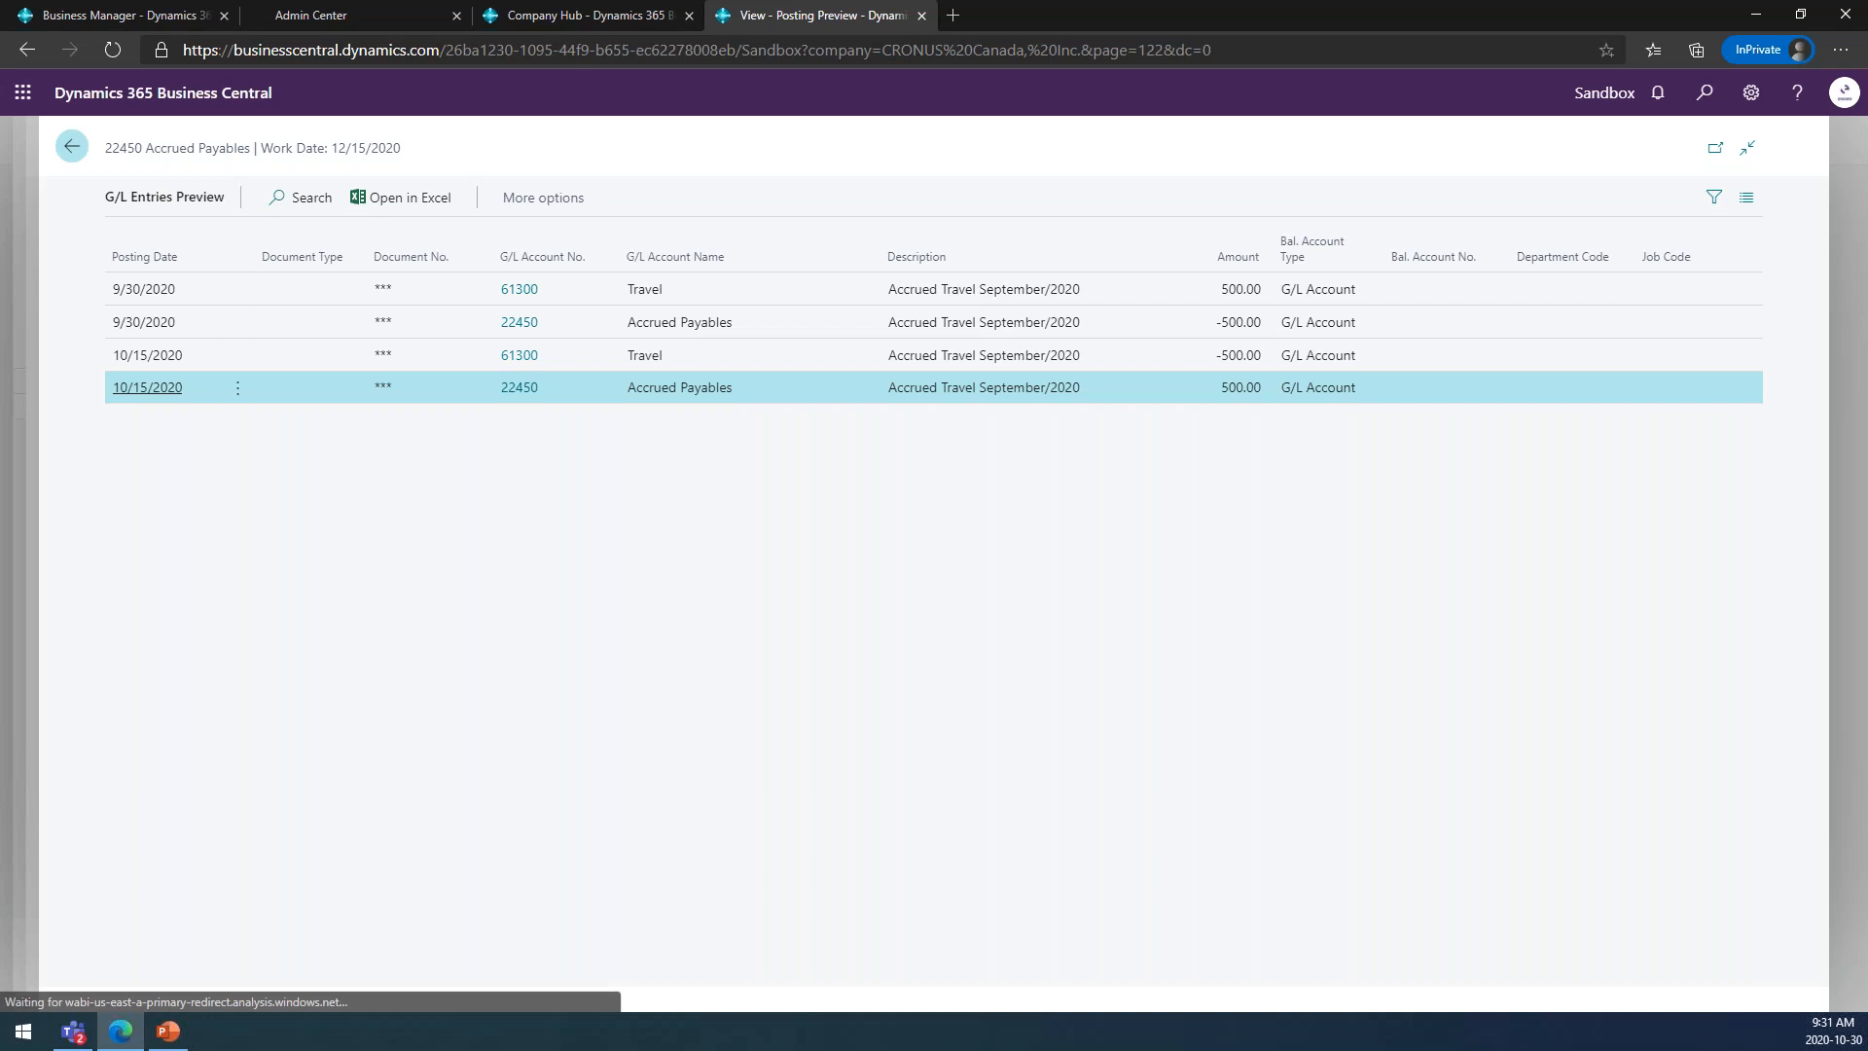
left_click(498, 147)
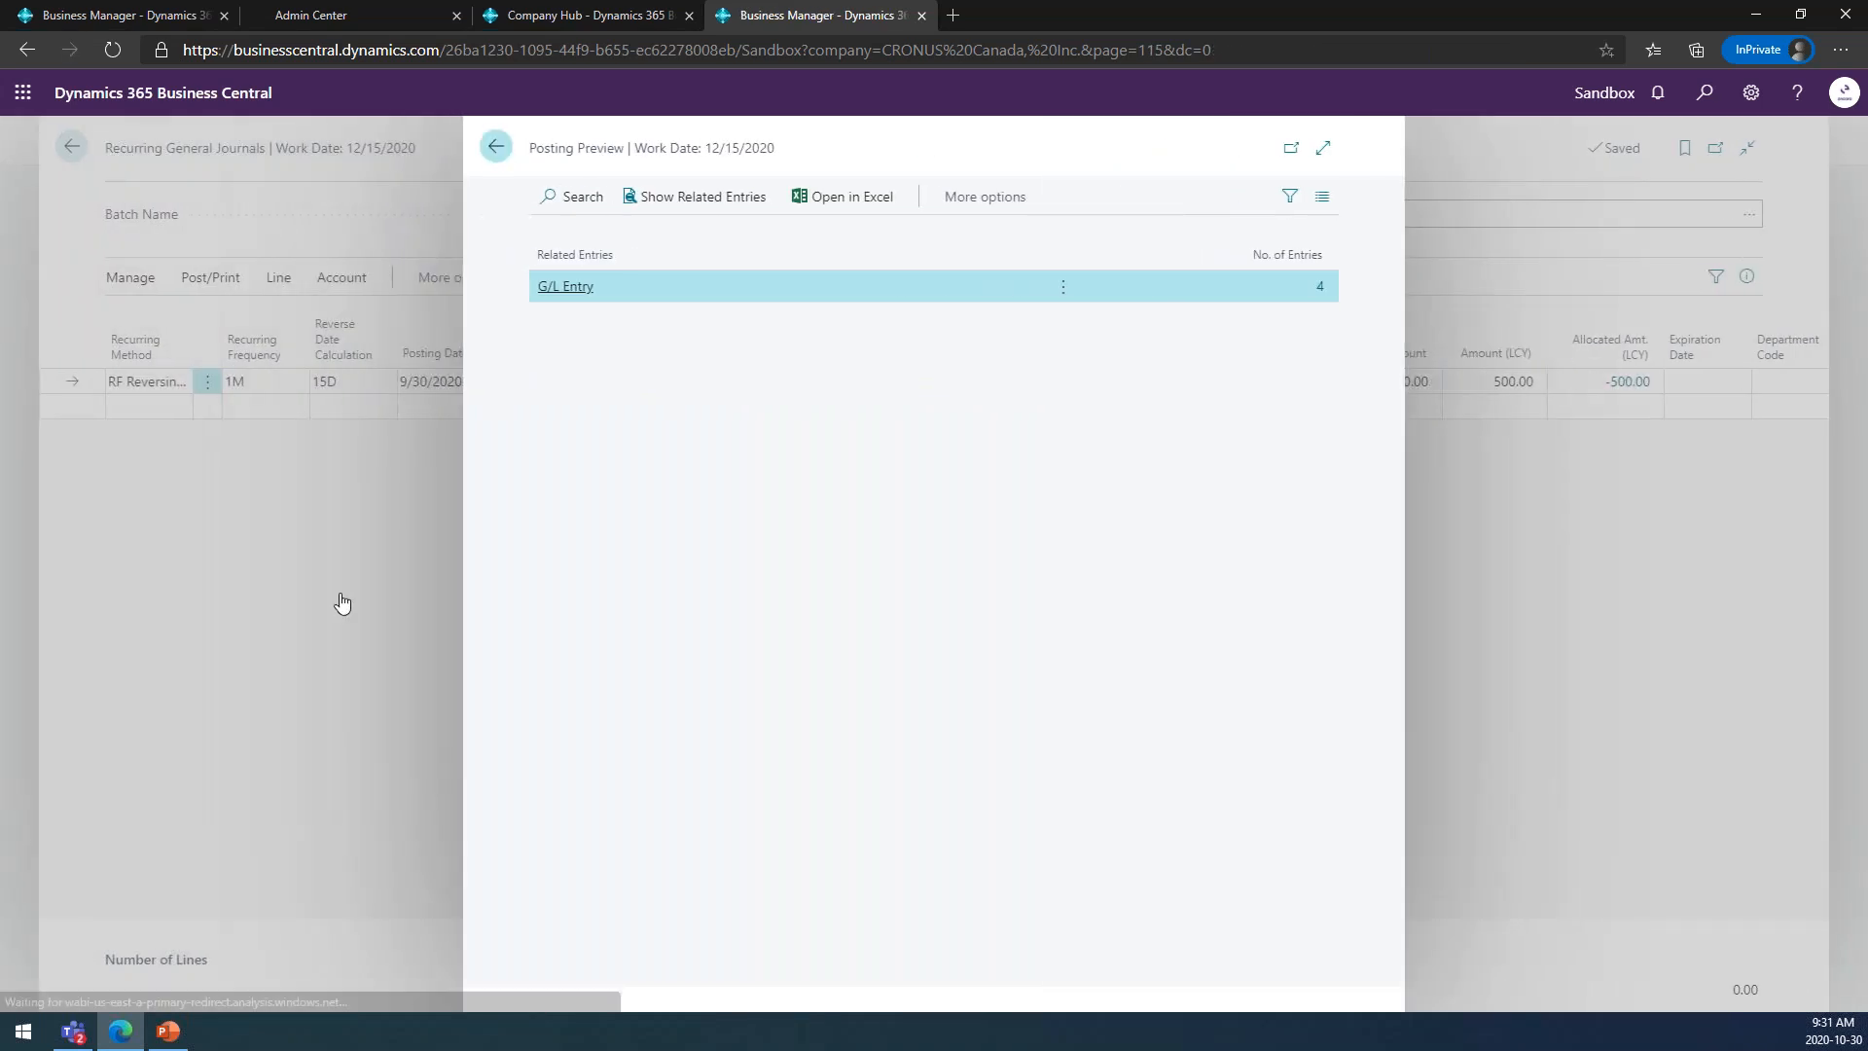
Set the accrued travel line's posting date to 9/15/2020 and its reverse date calculation to CM+1D.
left_click(465, 386)
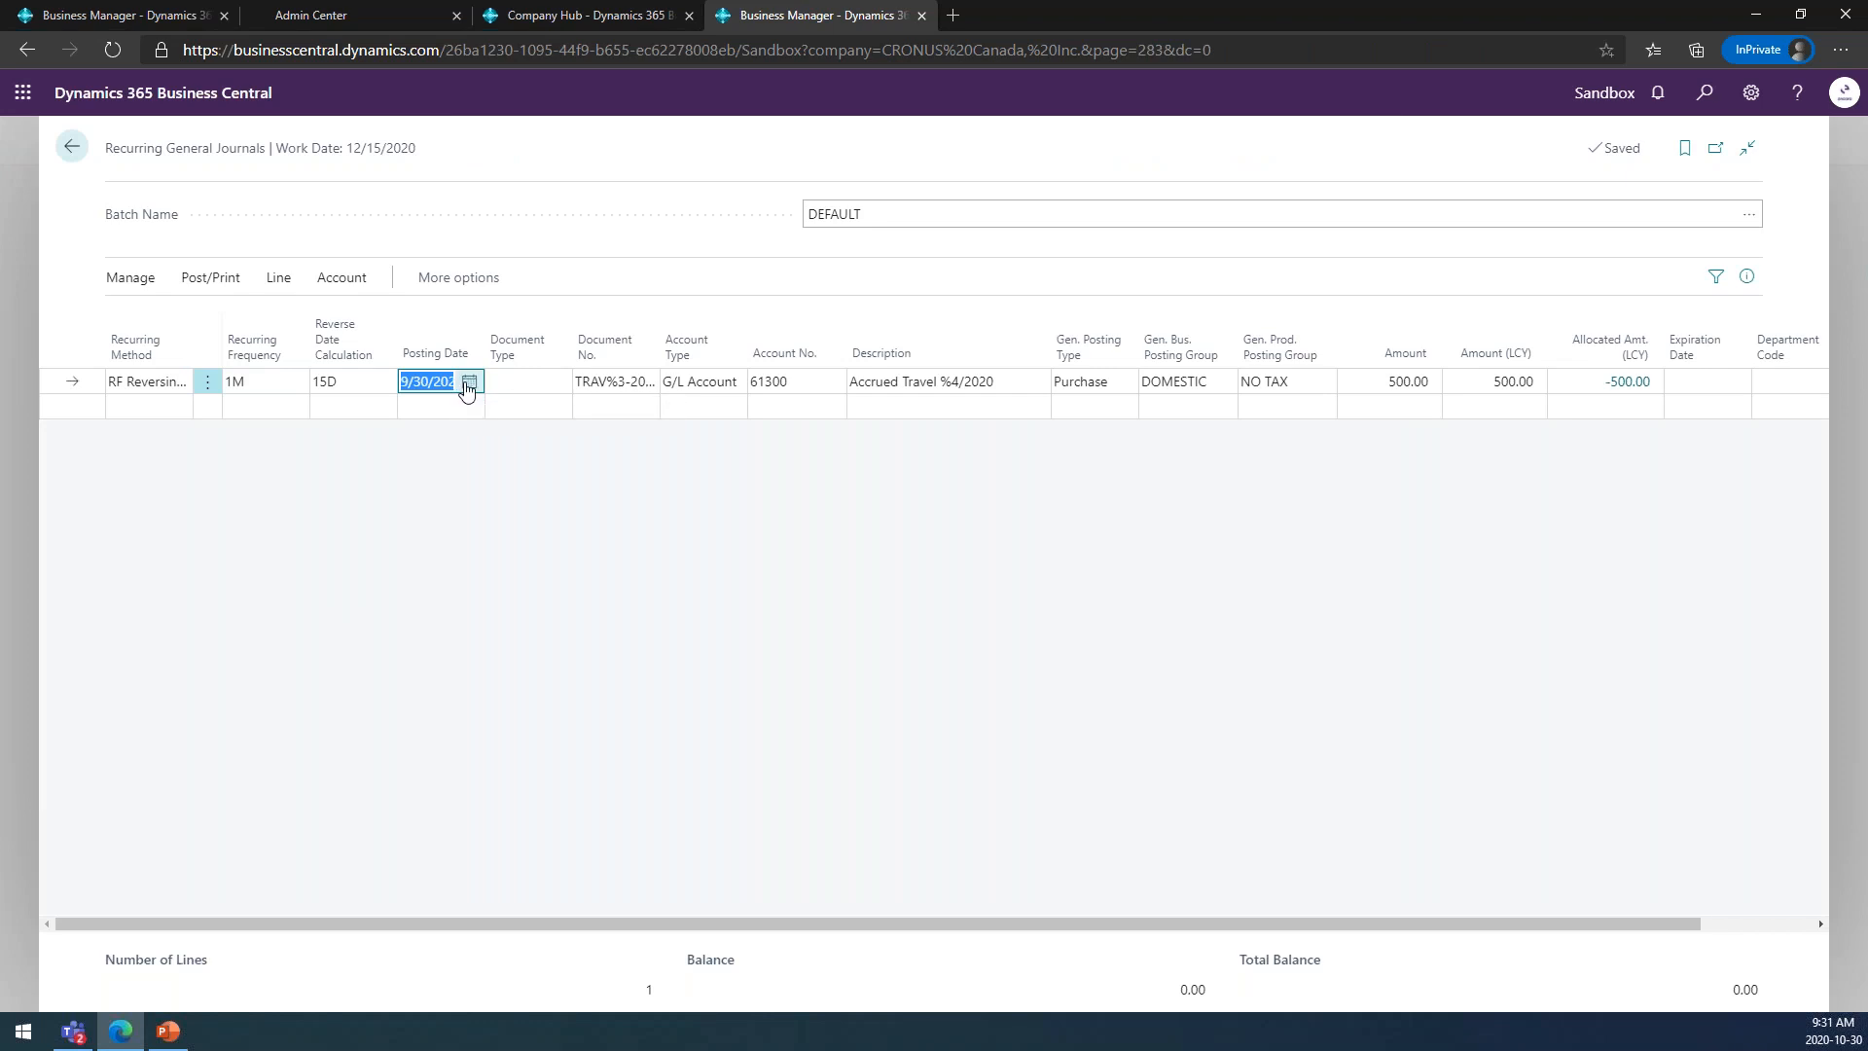
left_click(468, 384)
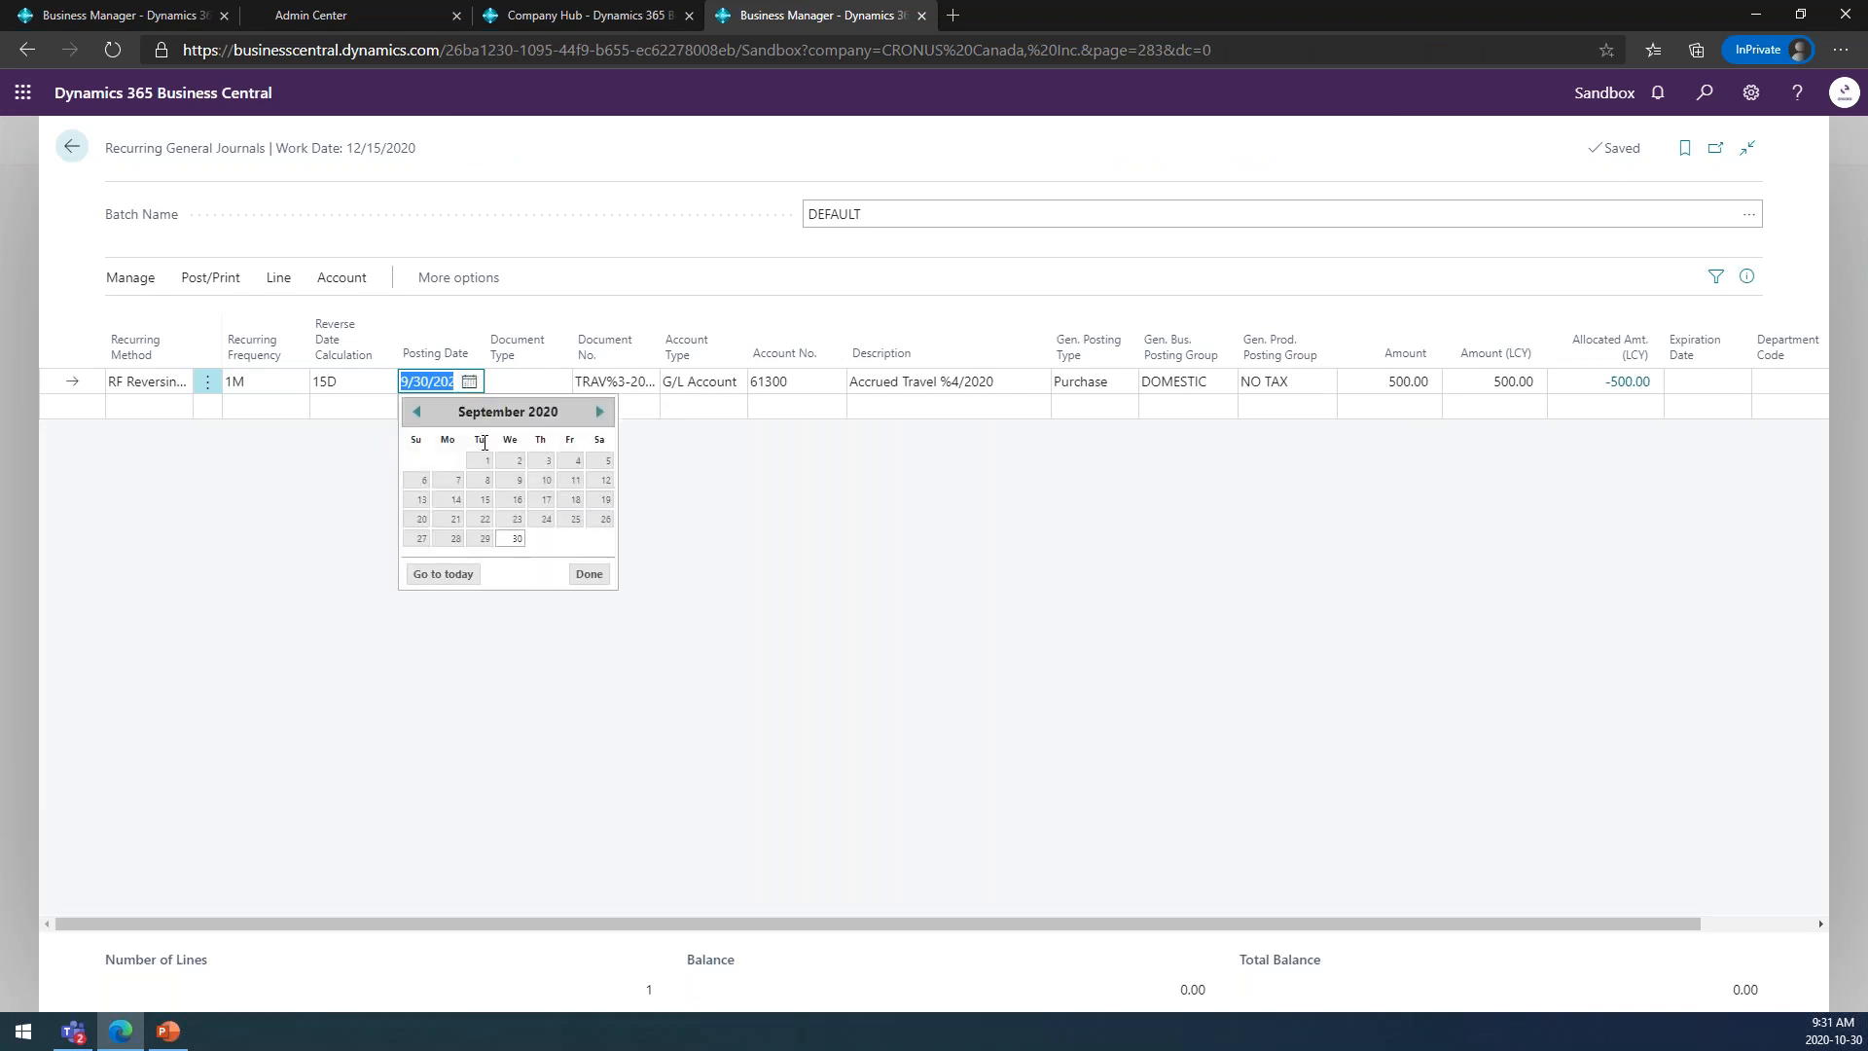
left_click(485, 505)
left_click(355, 383)
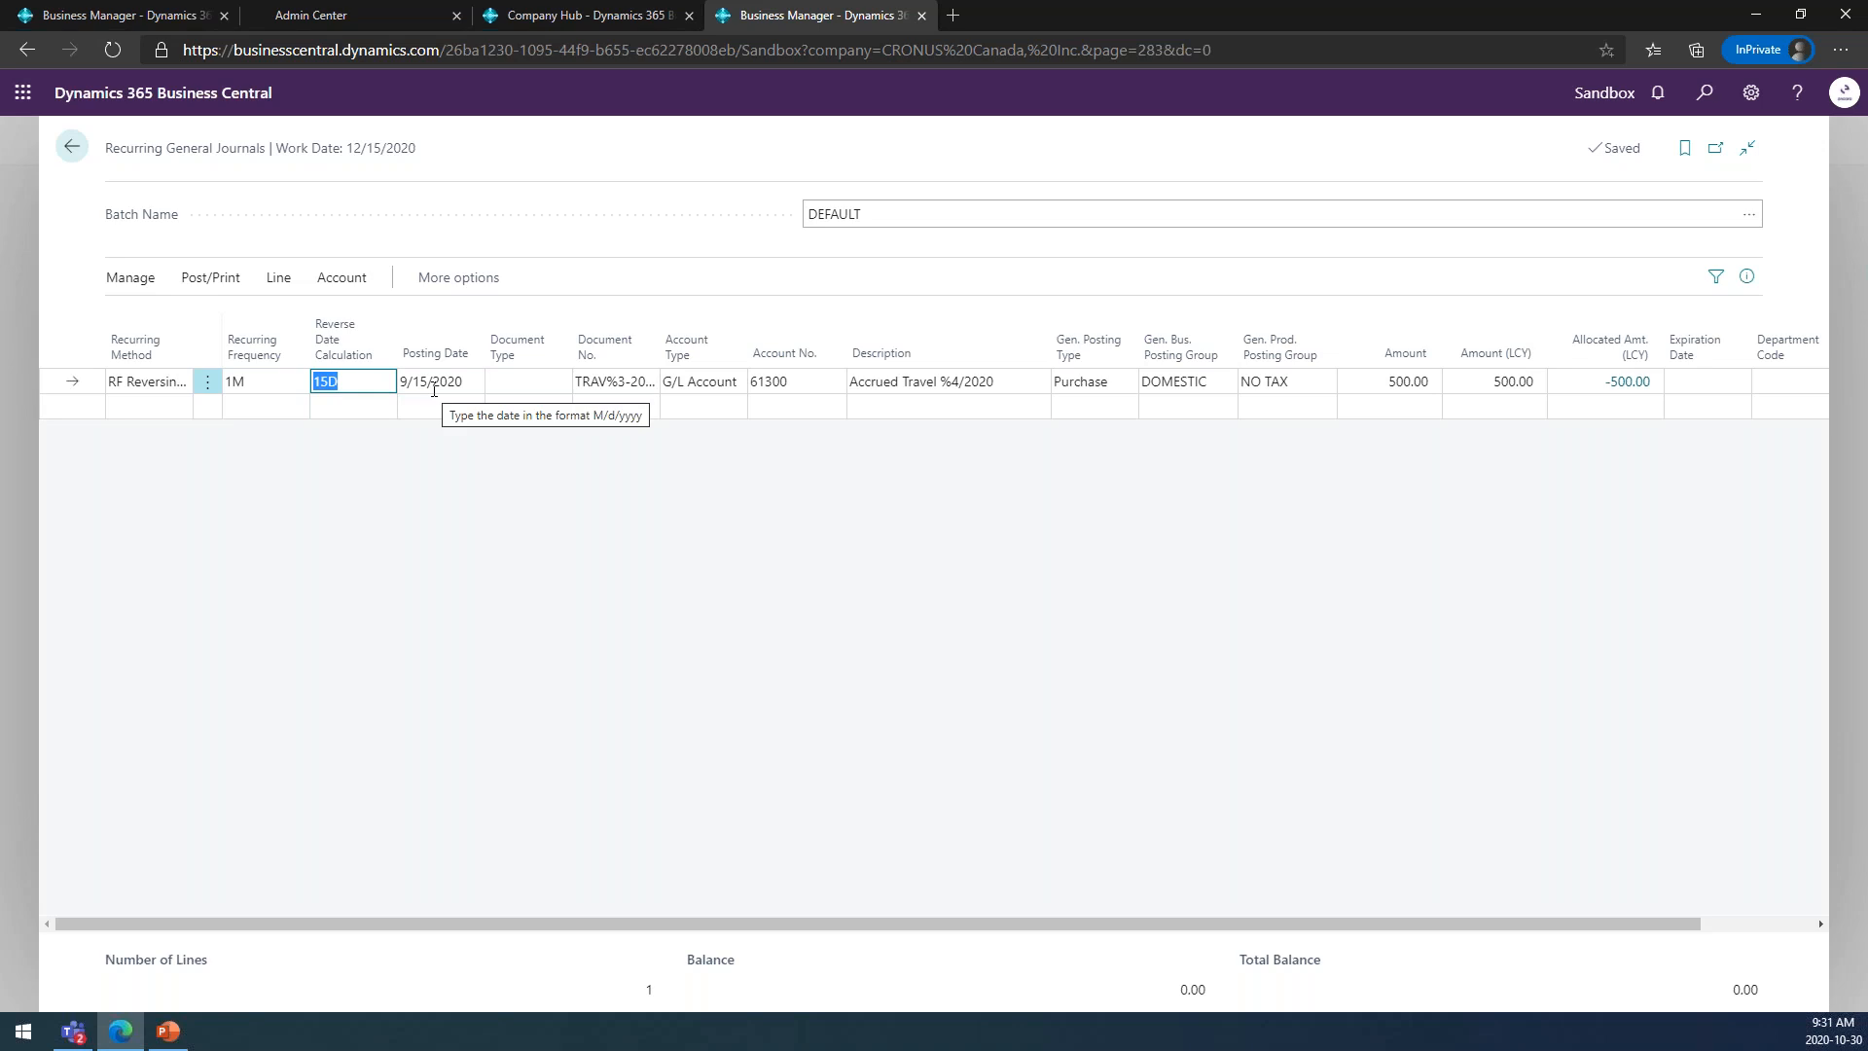
type("CM")
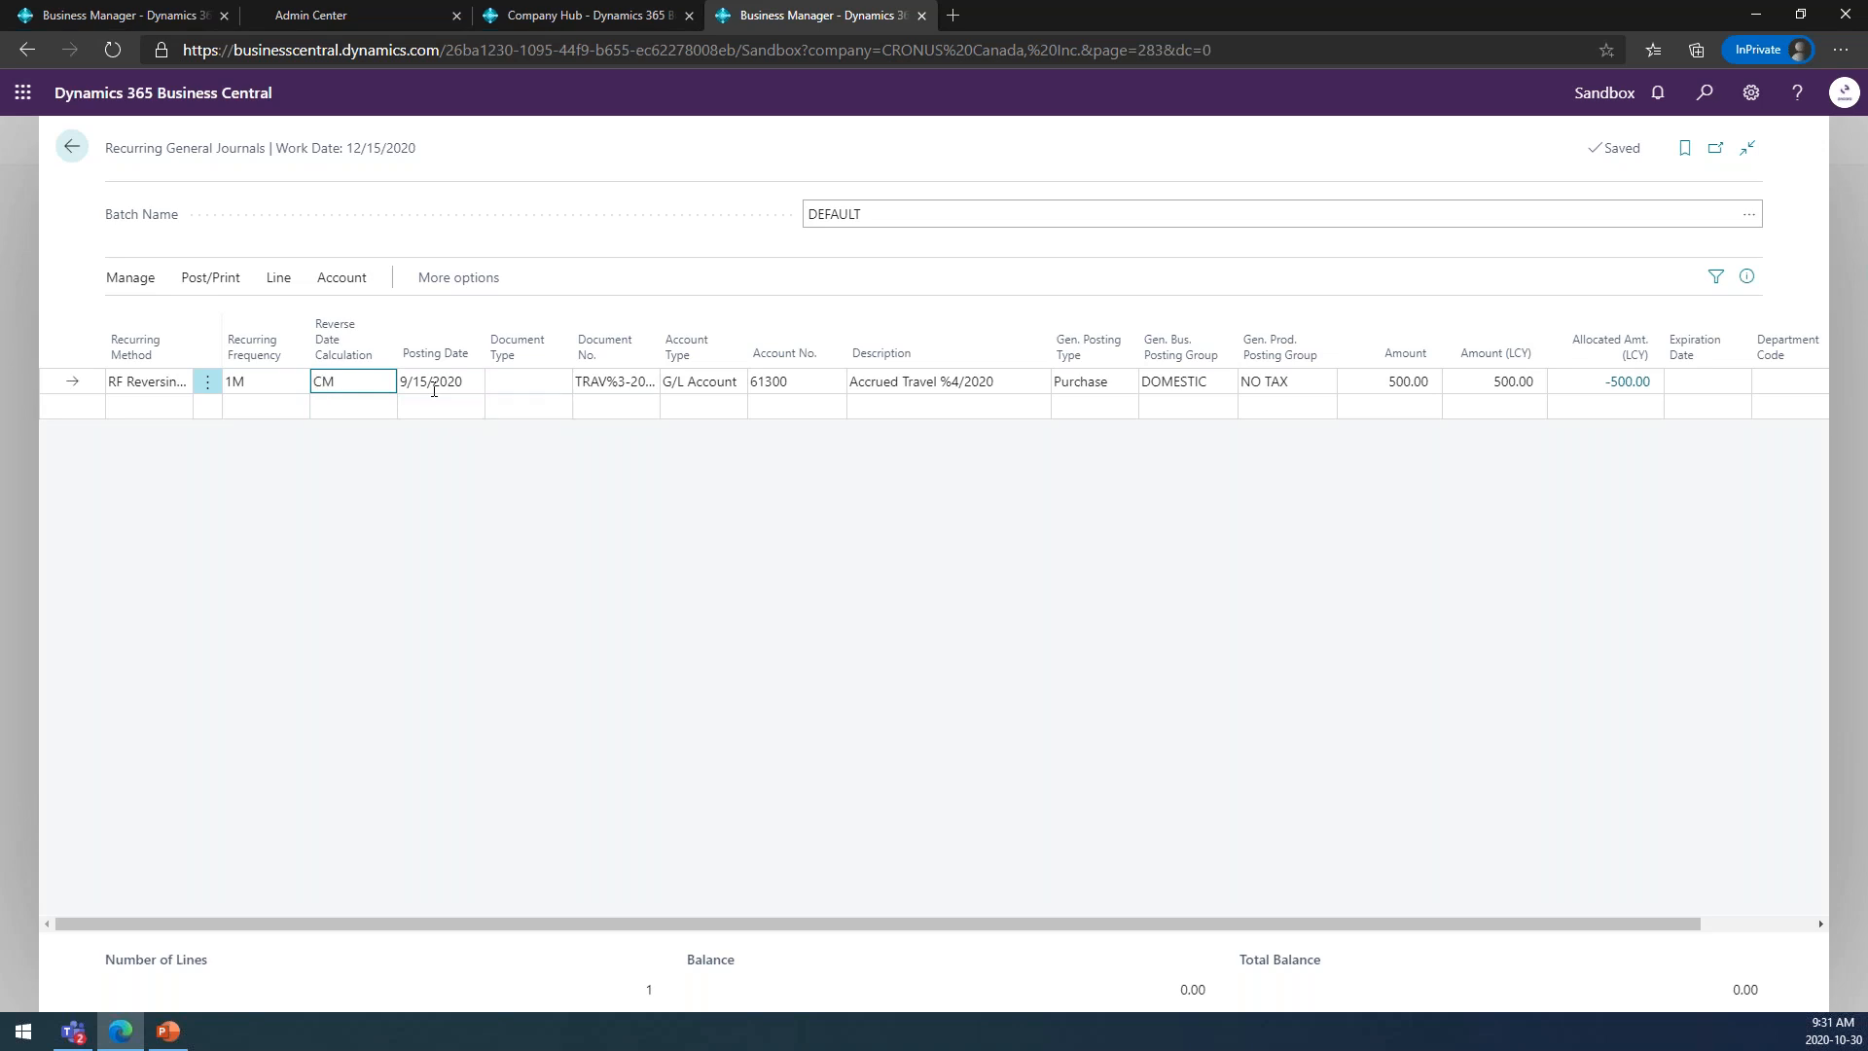
type("+1D")
key("Tab")
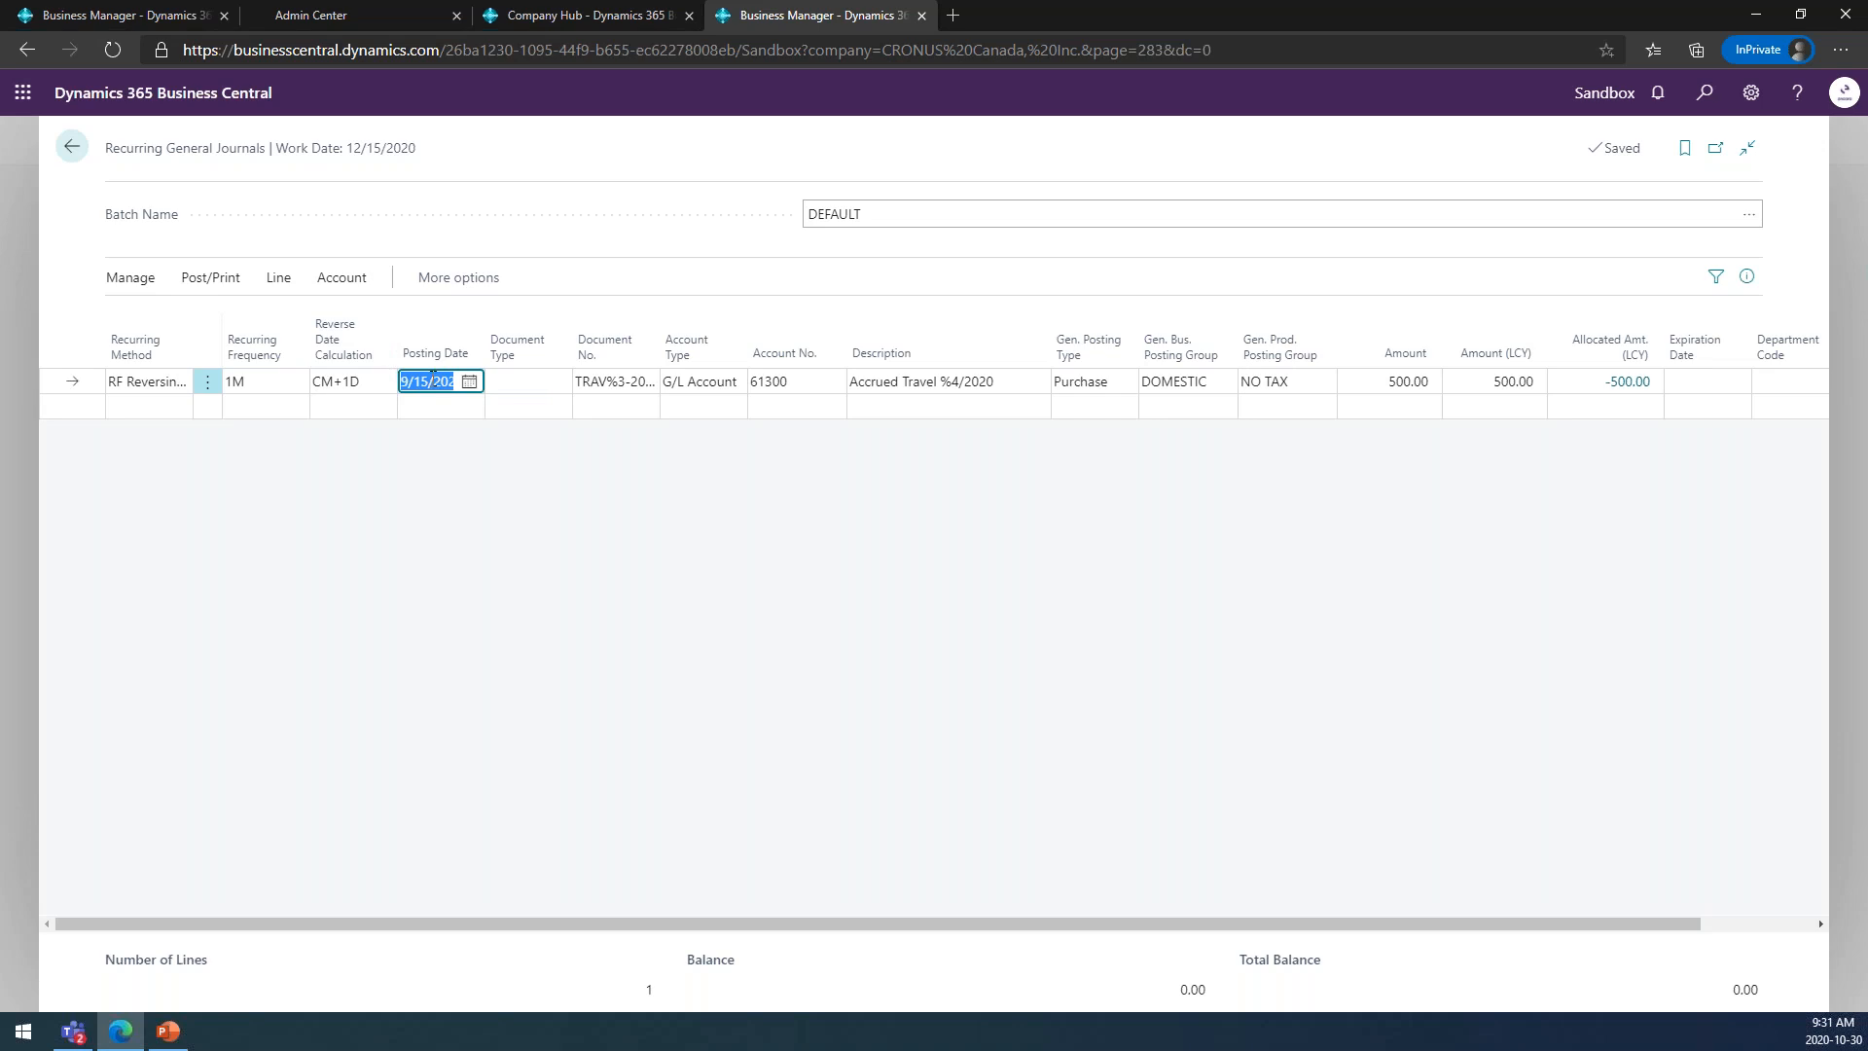
Preview the posting with the CM+1D formula, examine the G/L entry dates, and return to the recurring journal.
left_click(211, 278)
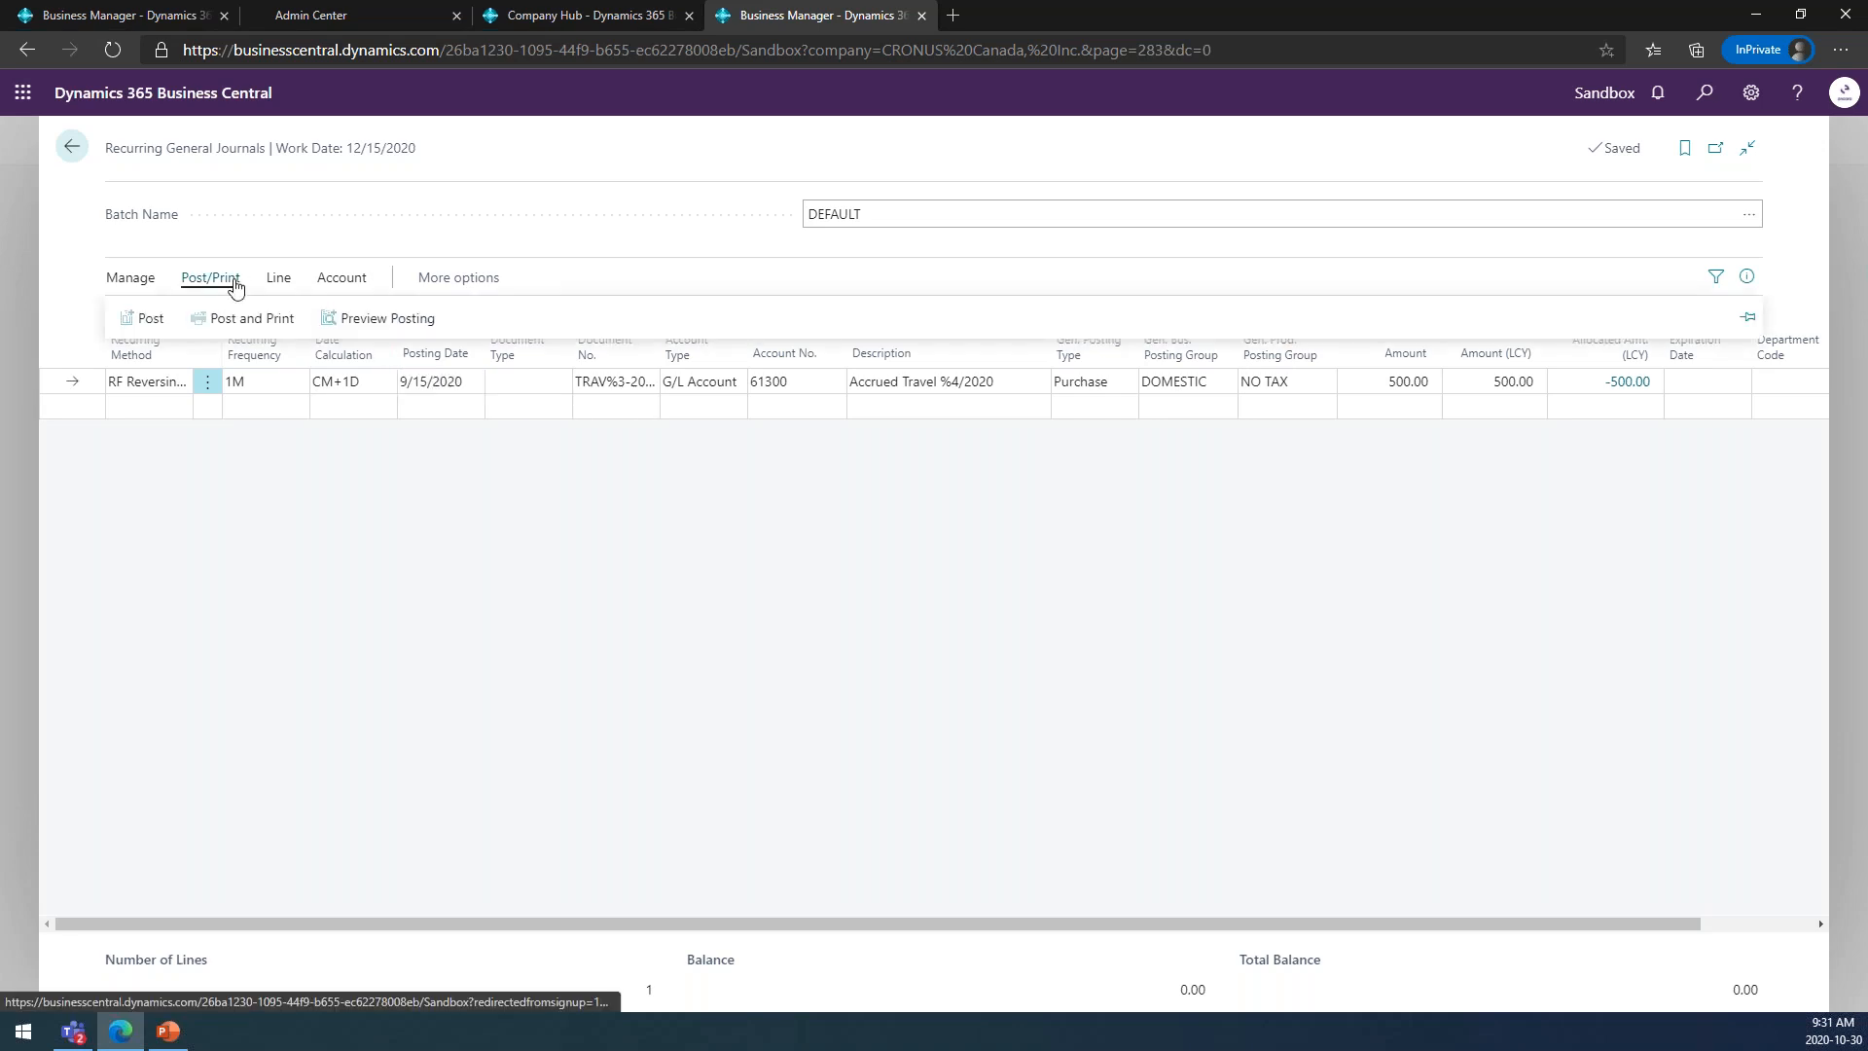
left_click(377, 321)
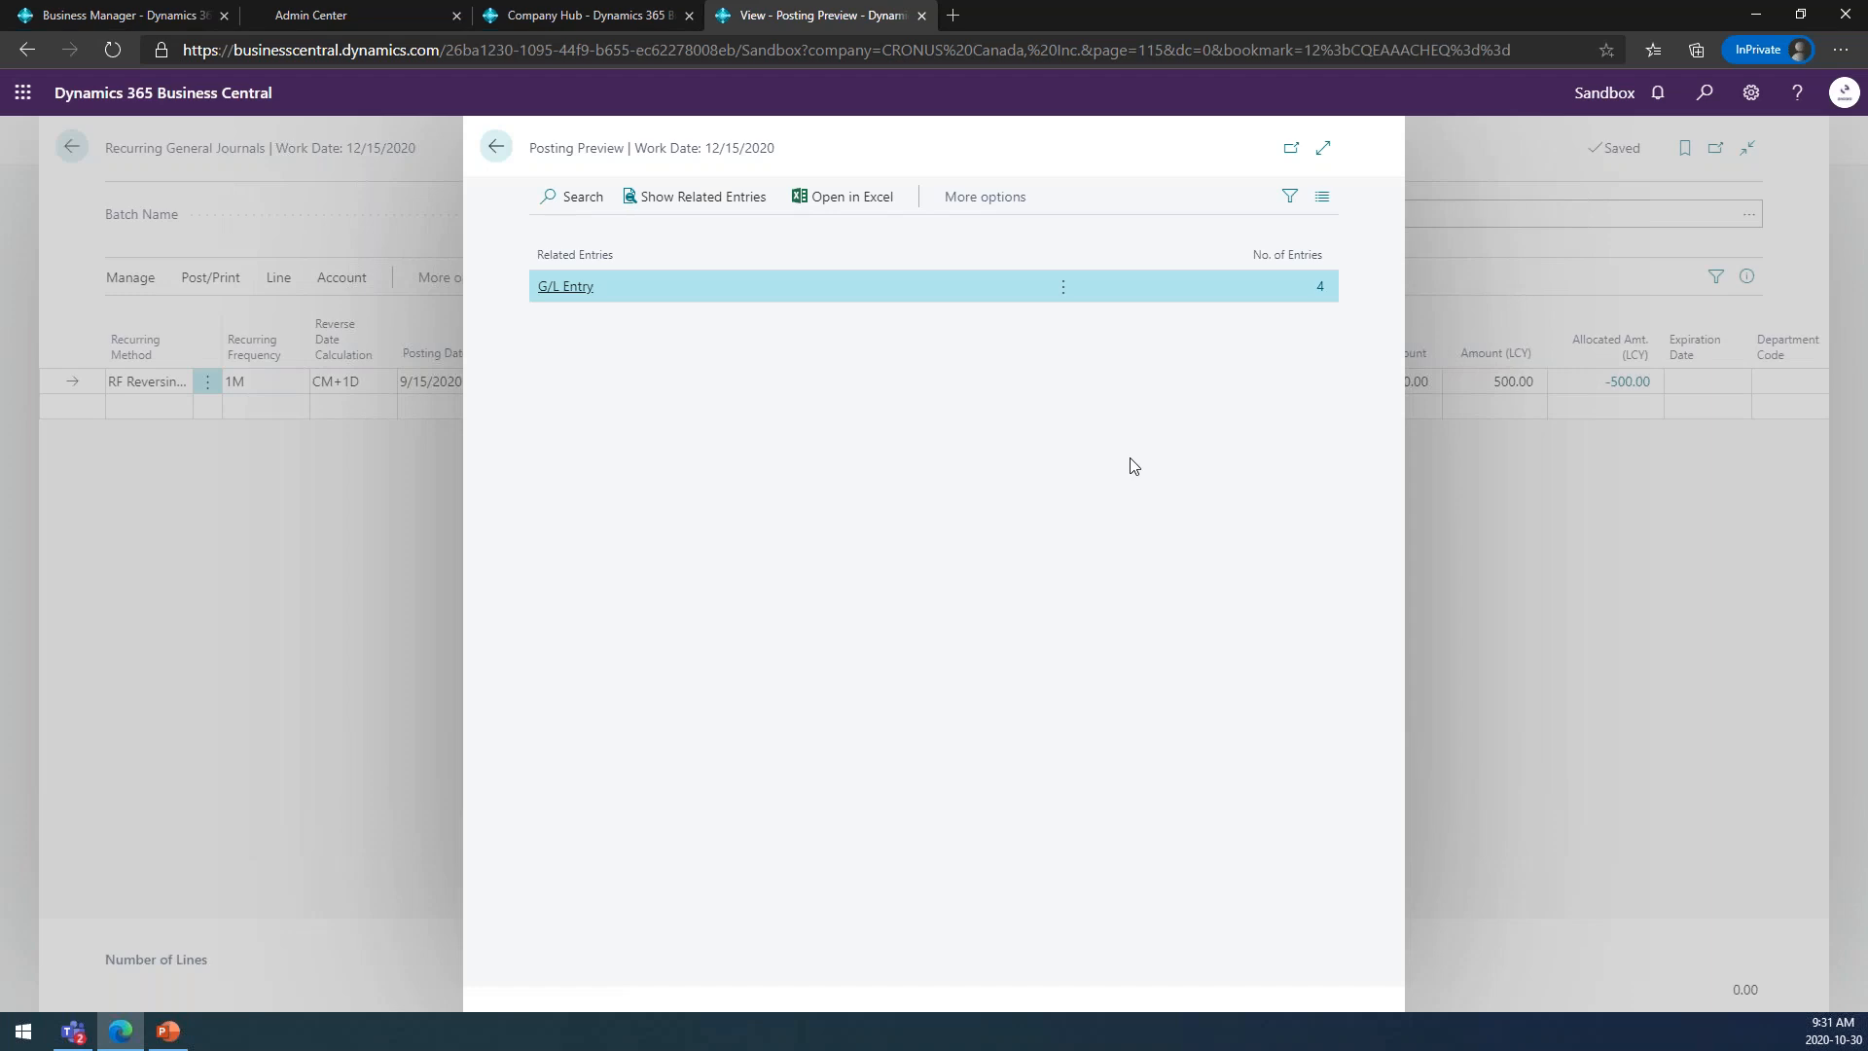
left_click(1321, 286)
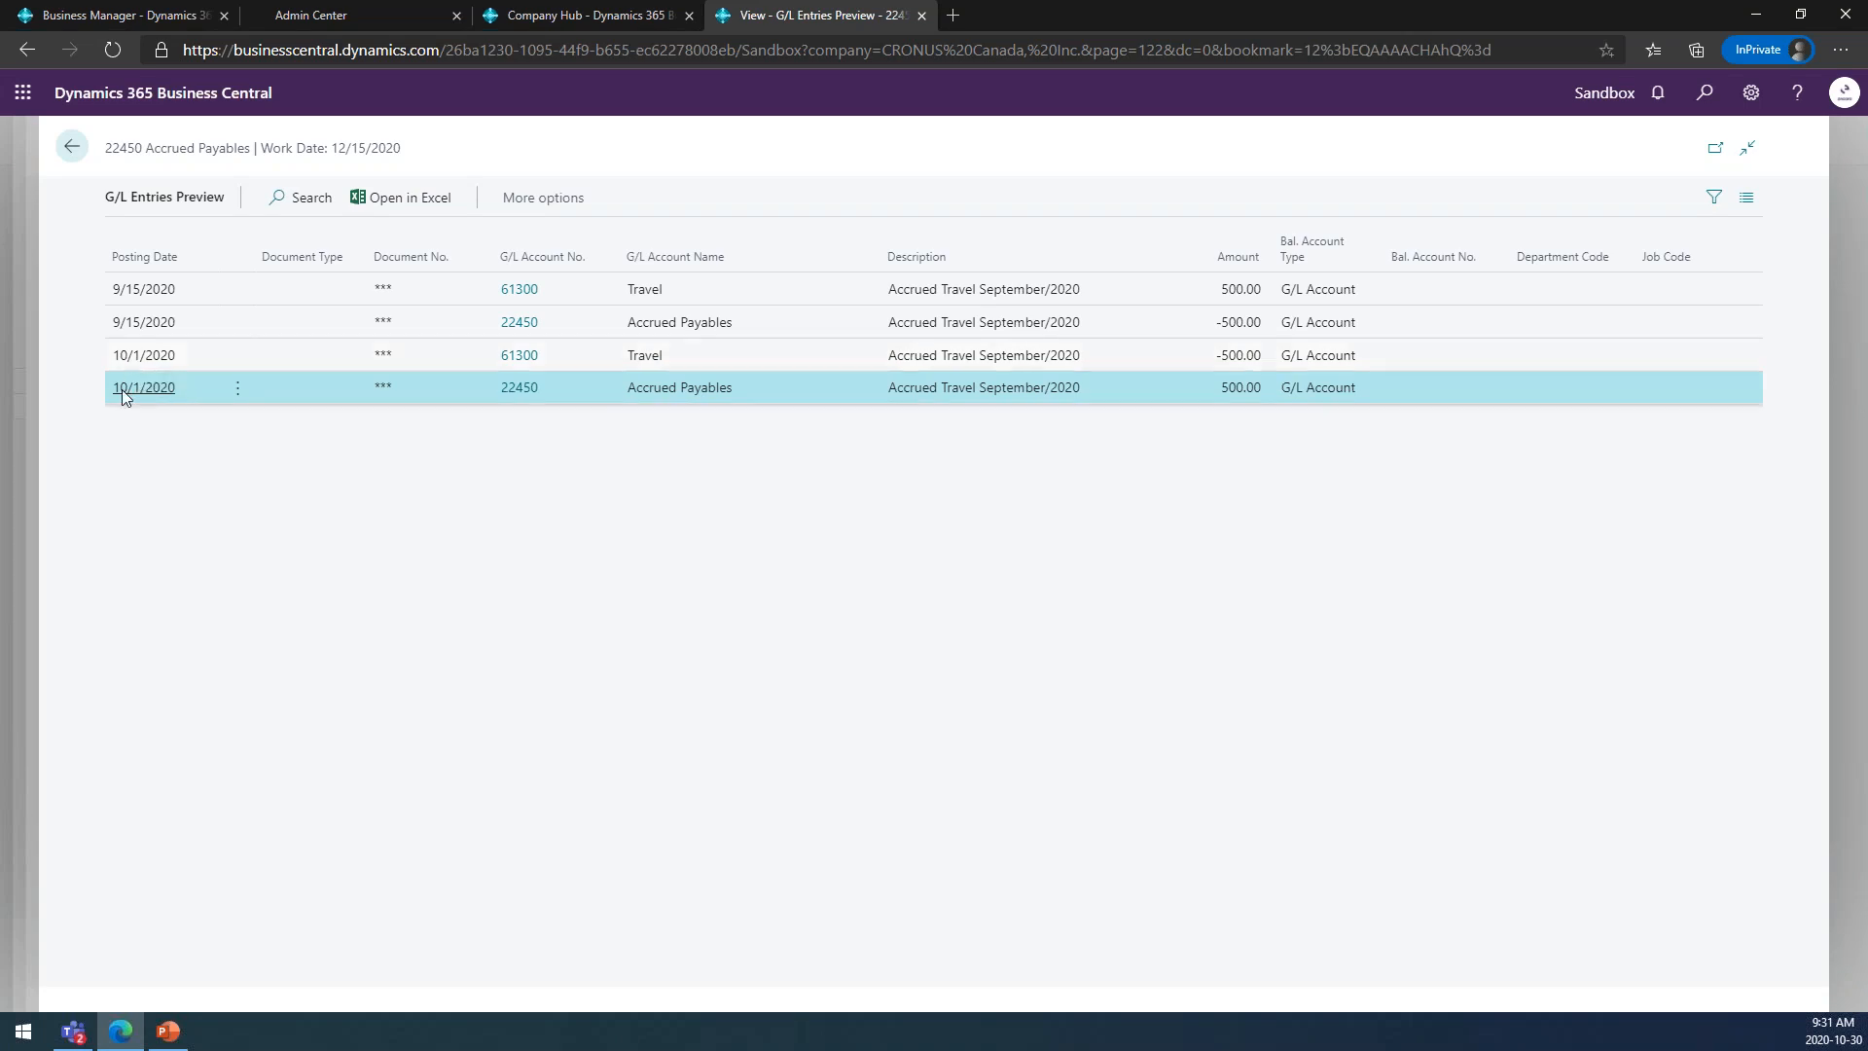
left_click(75, 149)
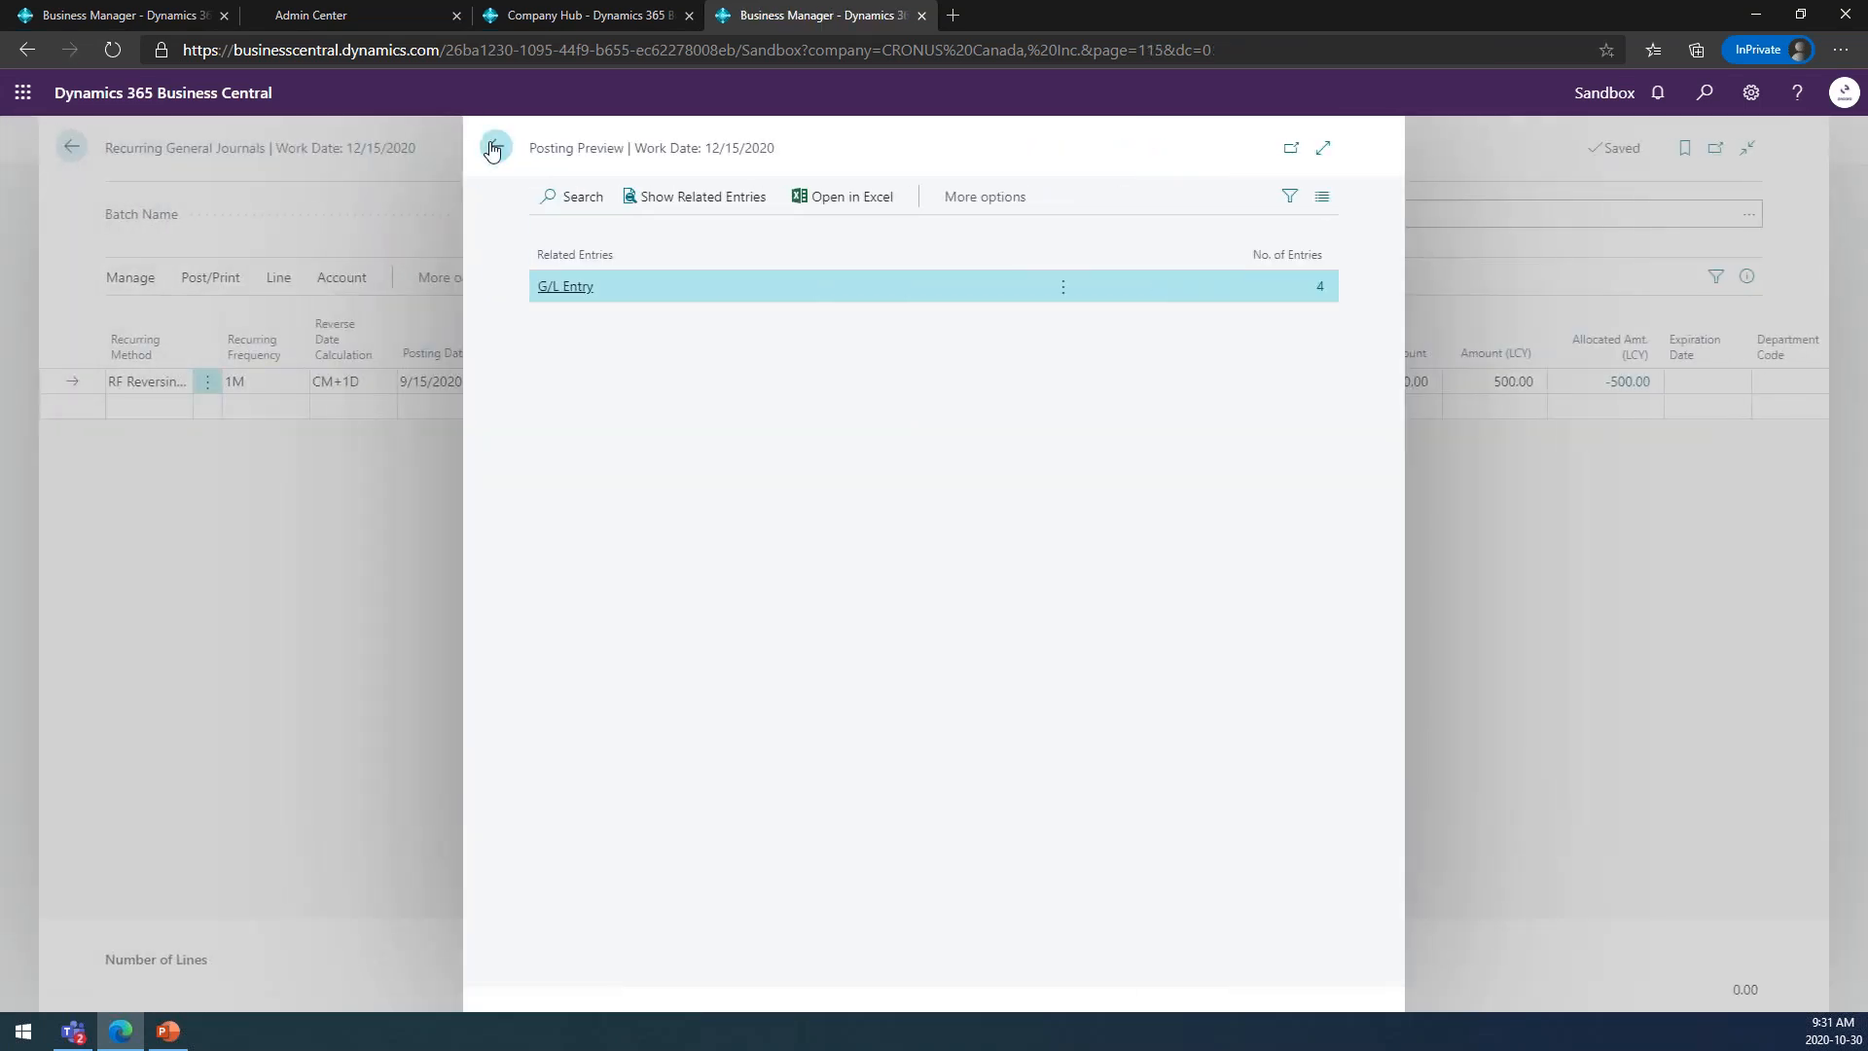
left_click(492, 149)
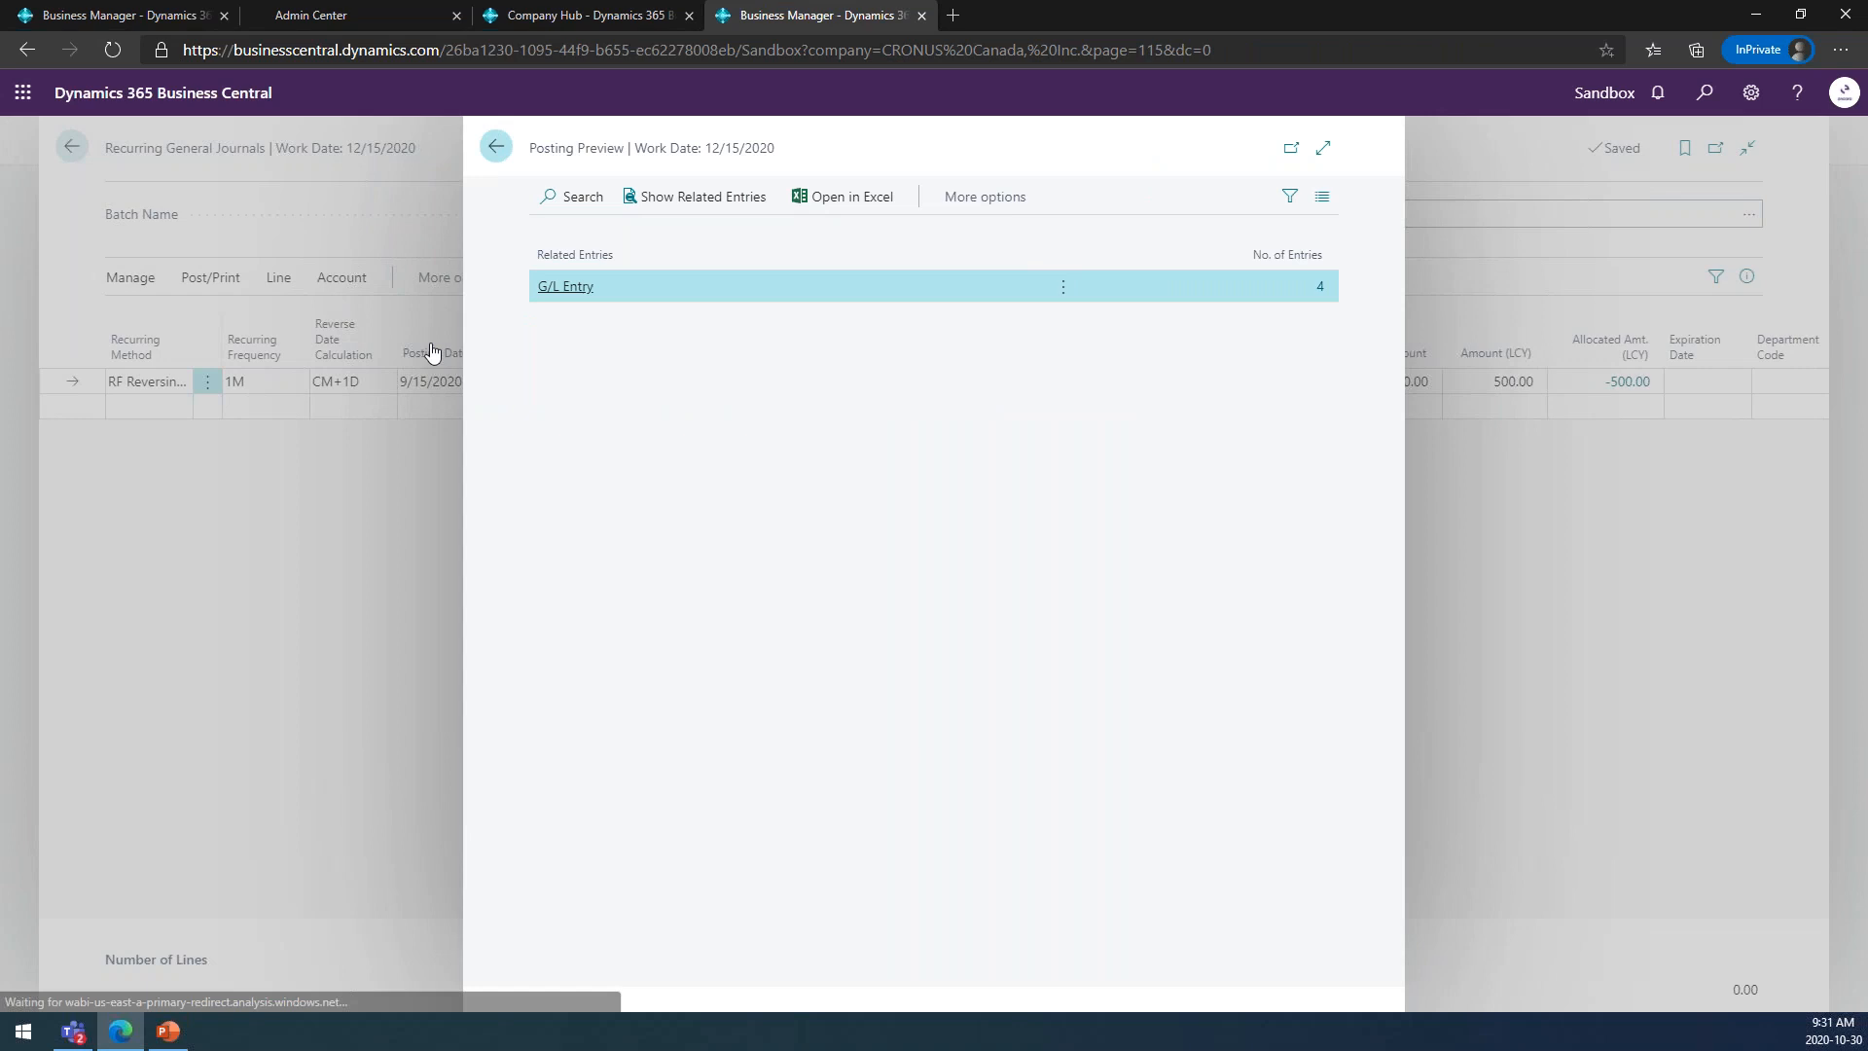
Set the accrued travel line's posting date to 9/2/2020.
left_click(436, 380)
left_click(470, 386)
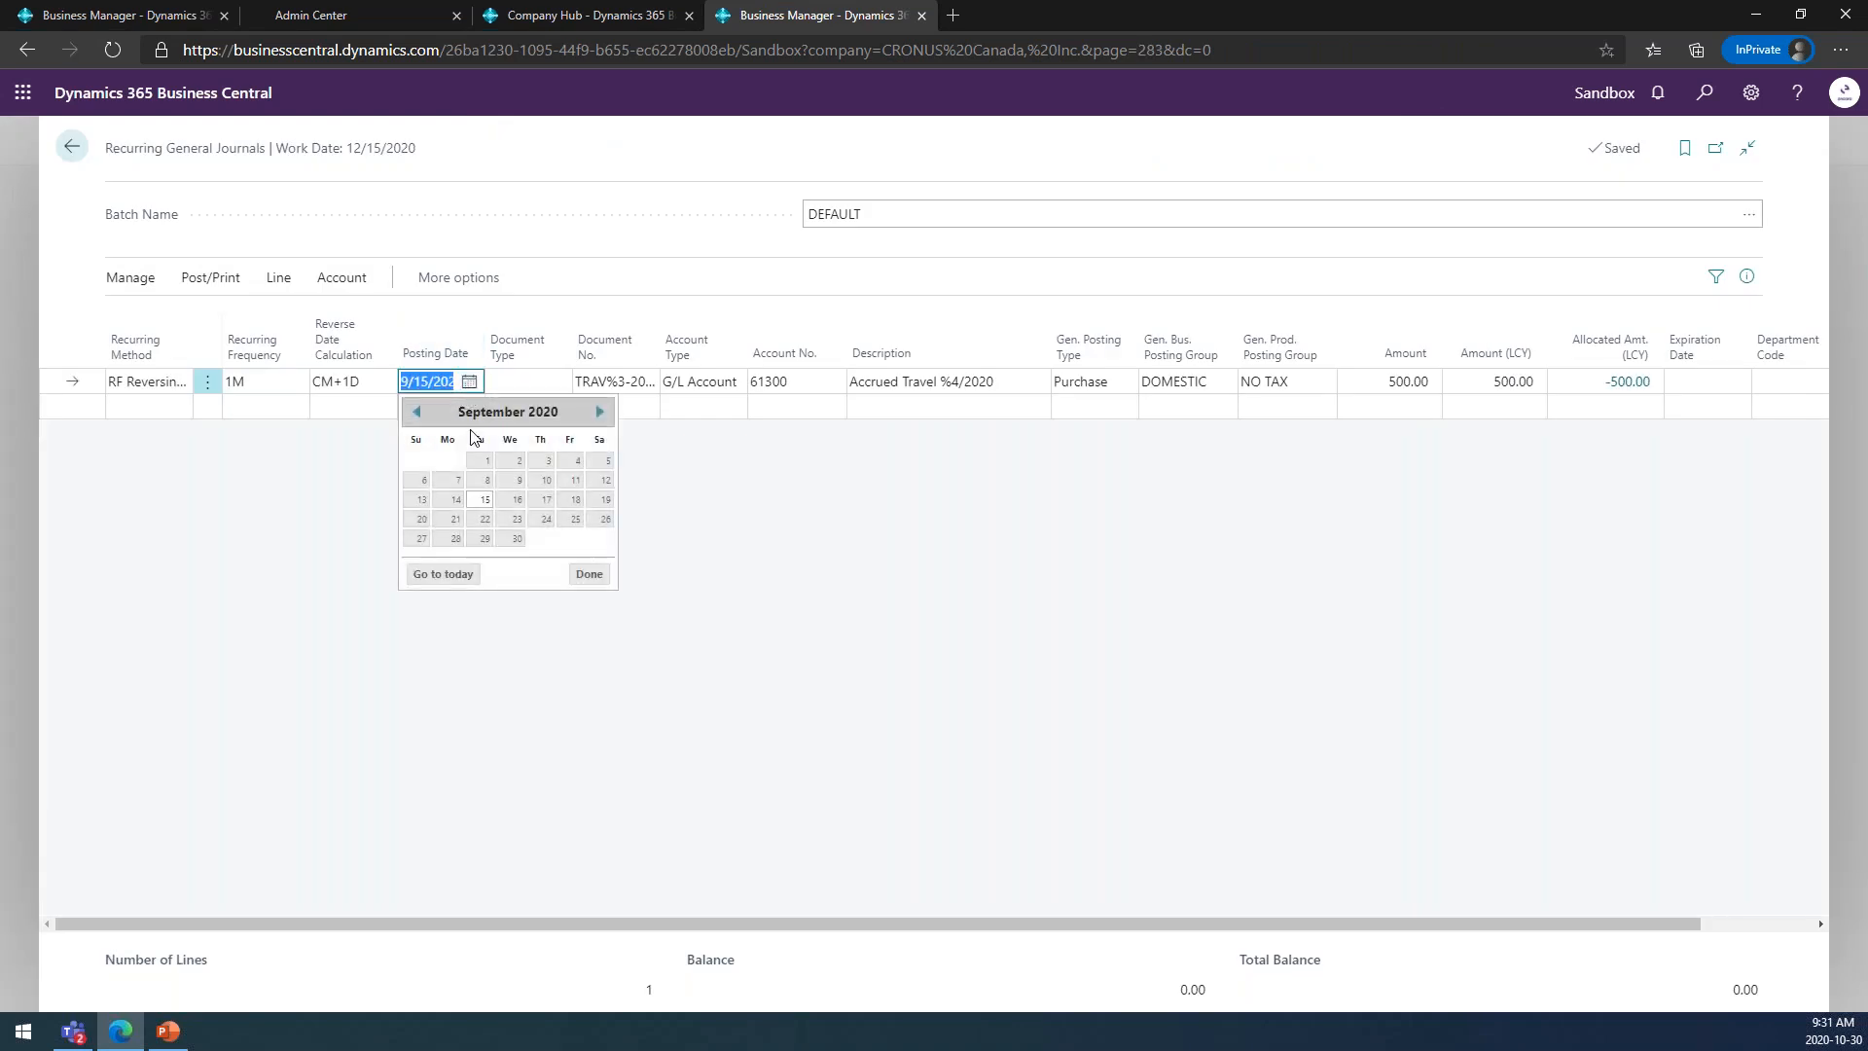
left_click(518, 461)
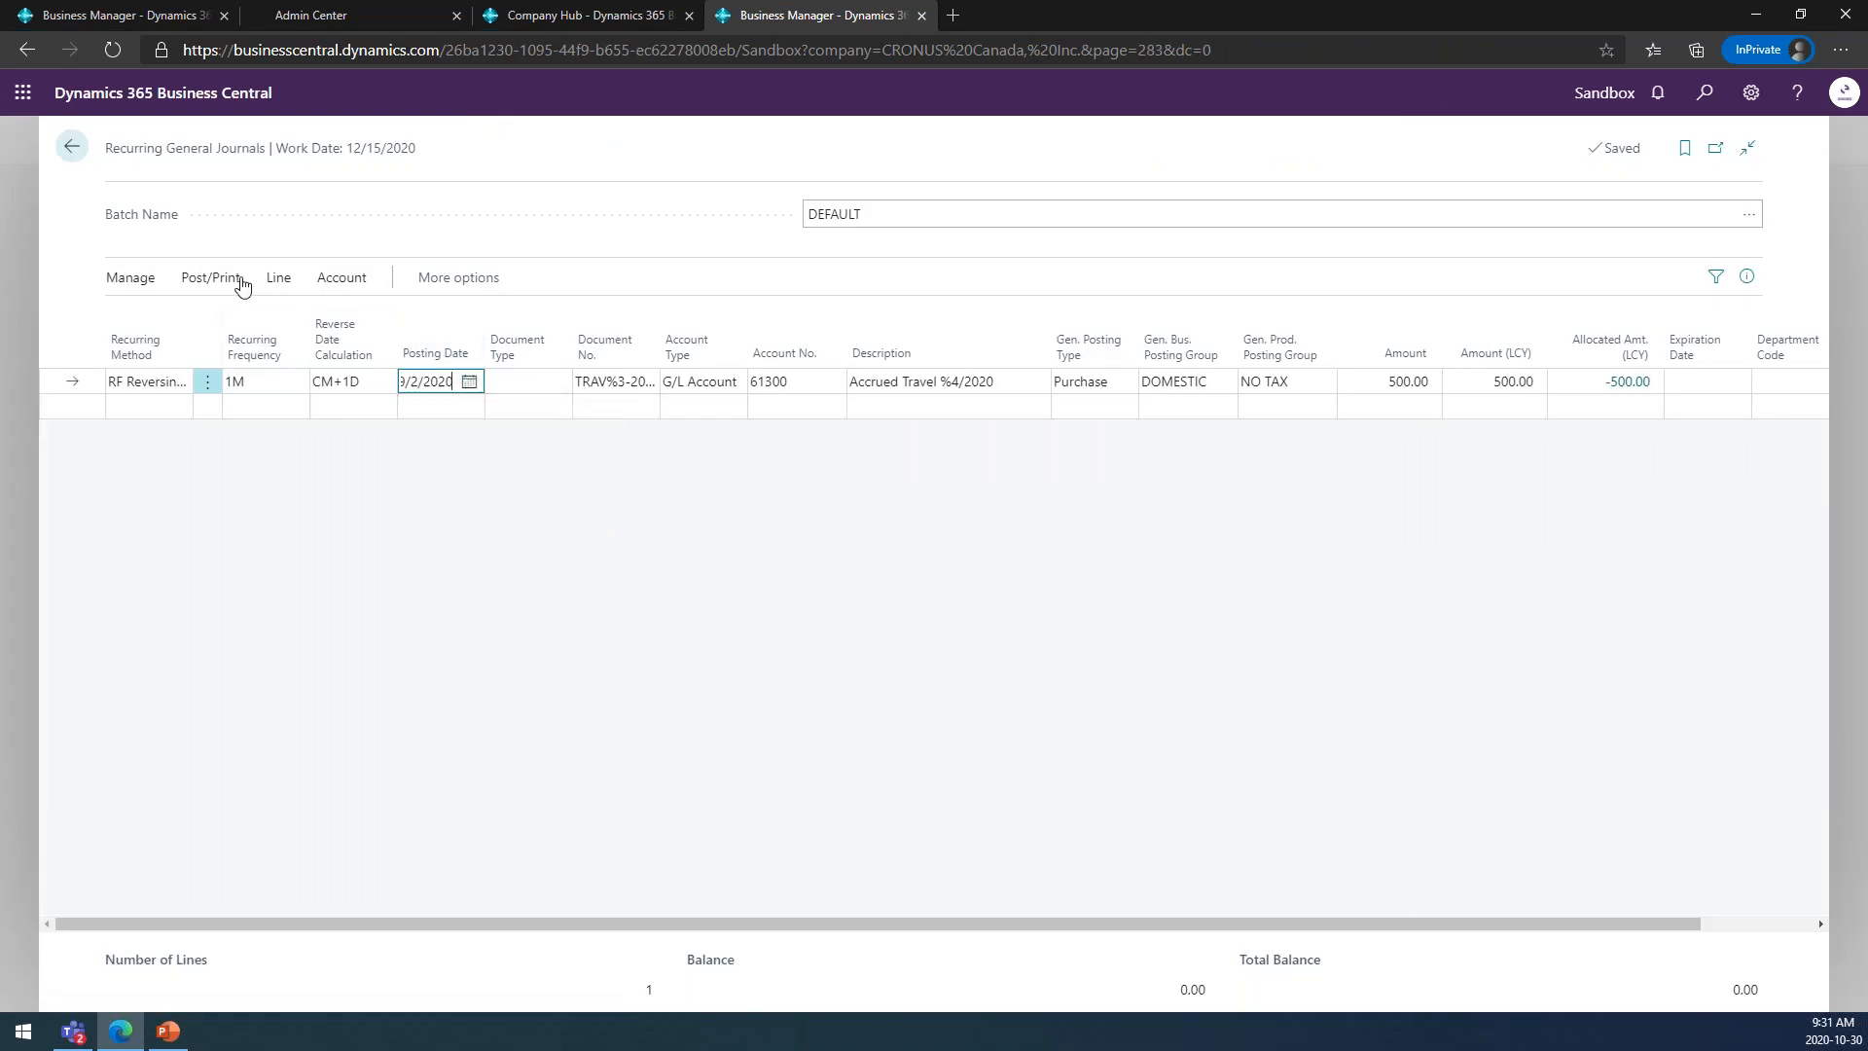
Preview the G/L entries for the line dated 9/2/2020, and leave the recurring journal for the General Journals batch list.
left_click(210, 278)
left_click(383, 316)
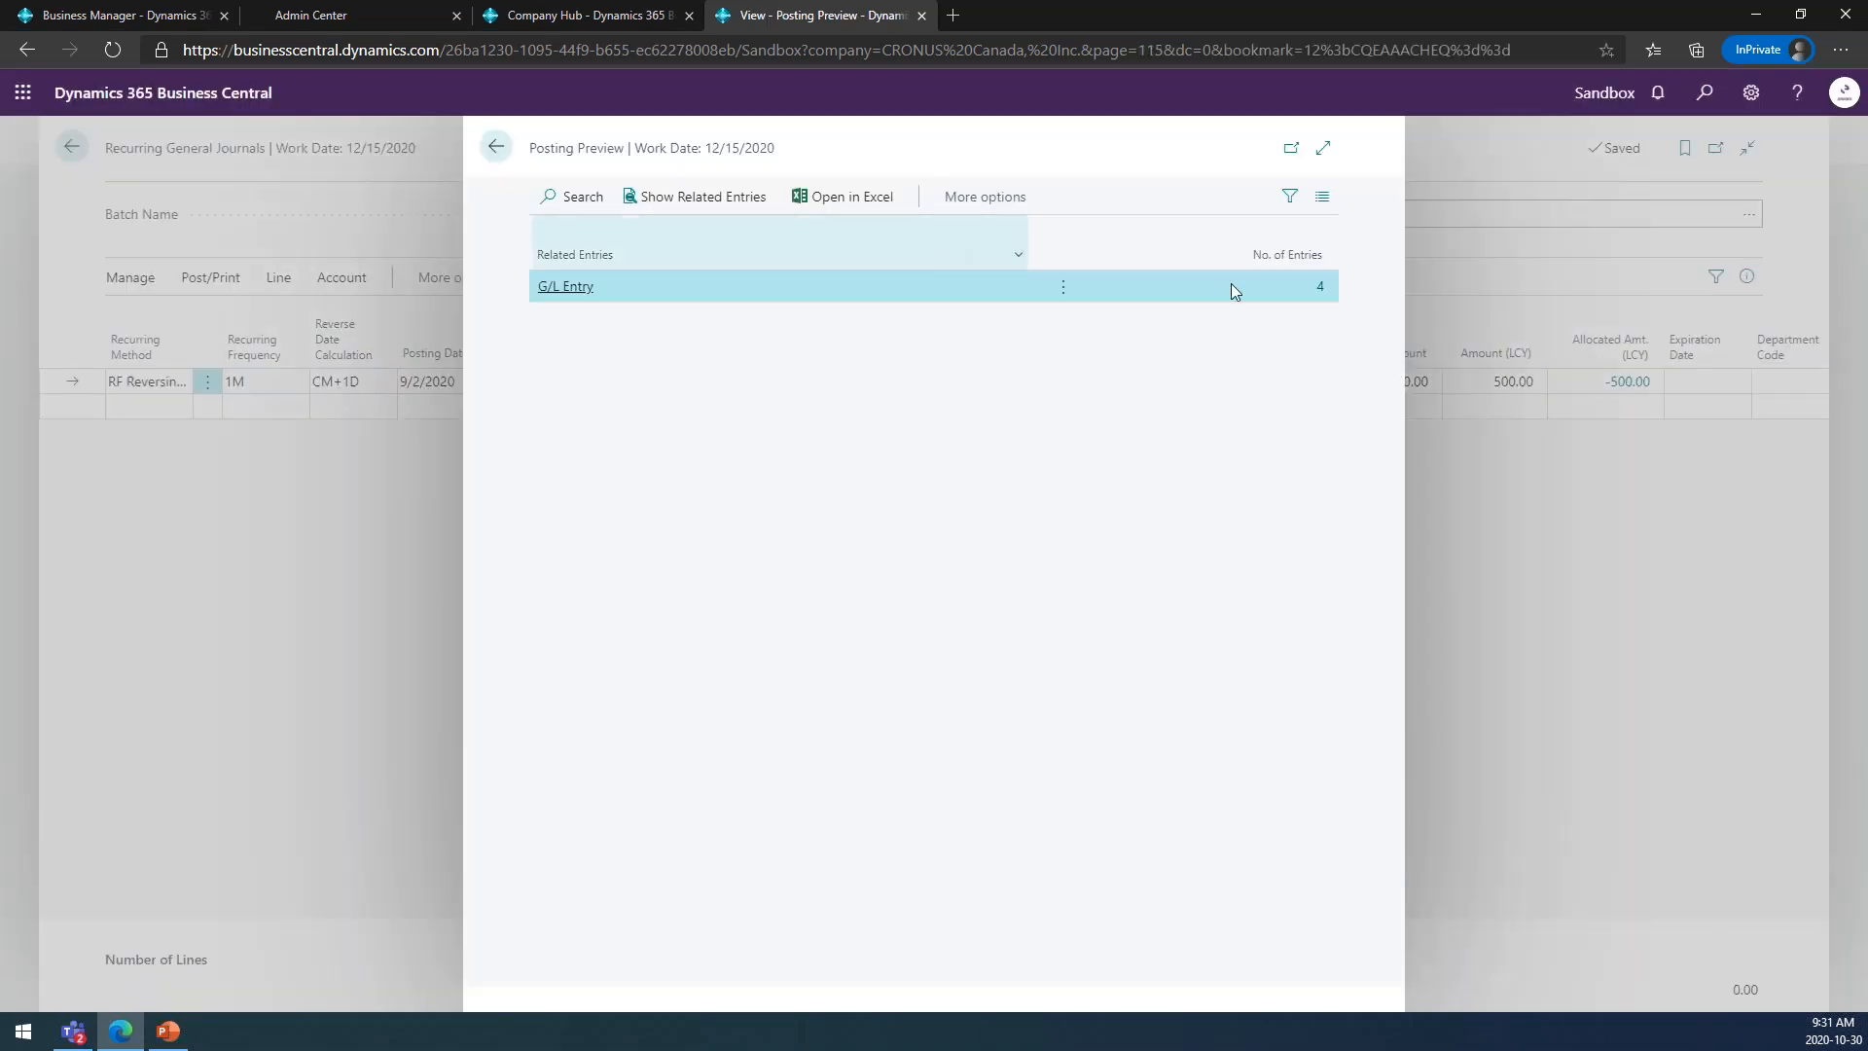
left_click(1304, 290)
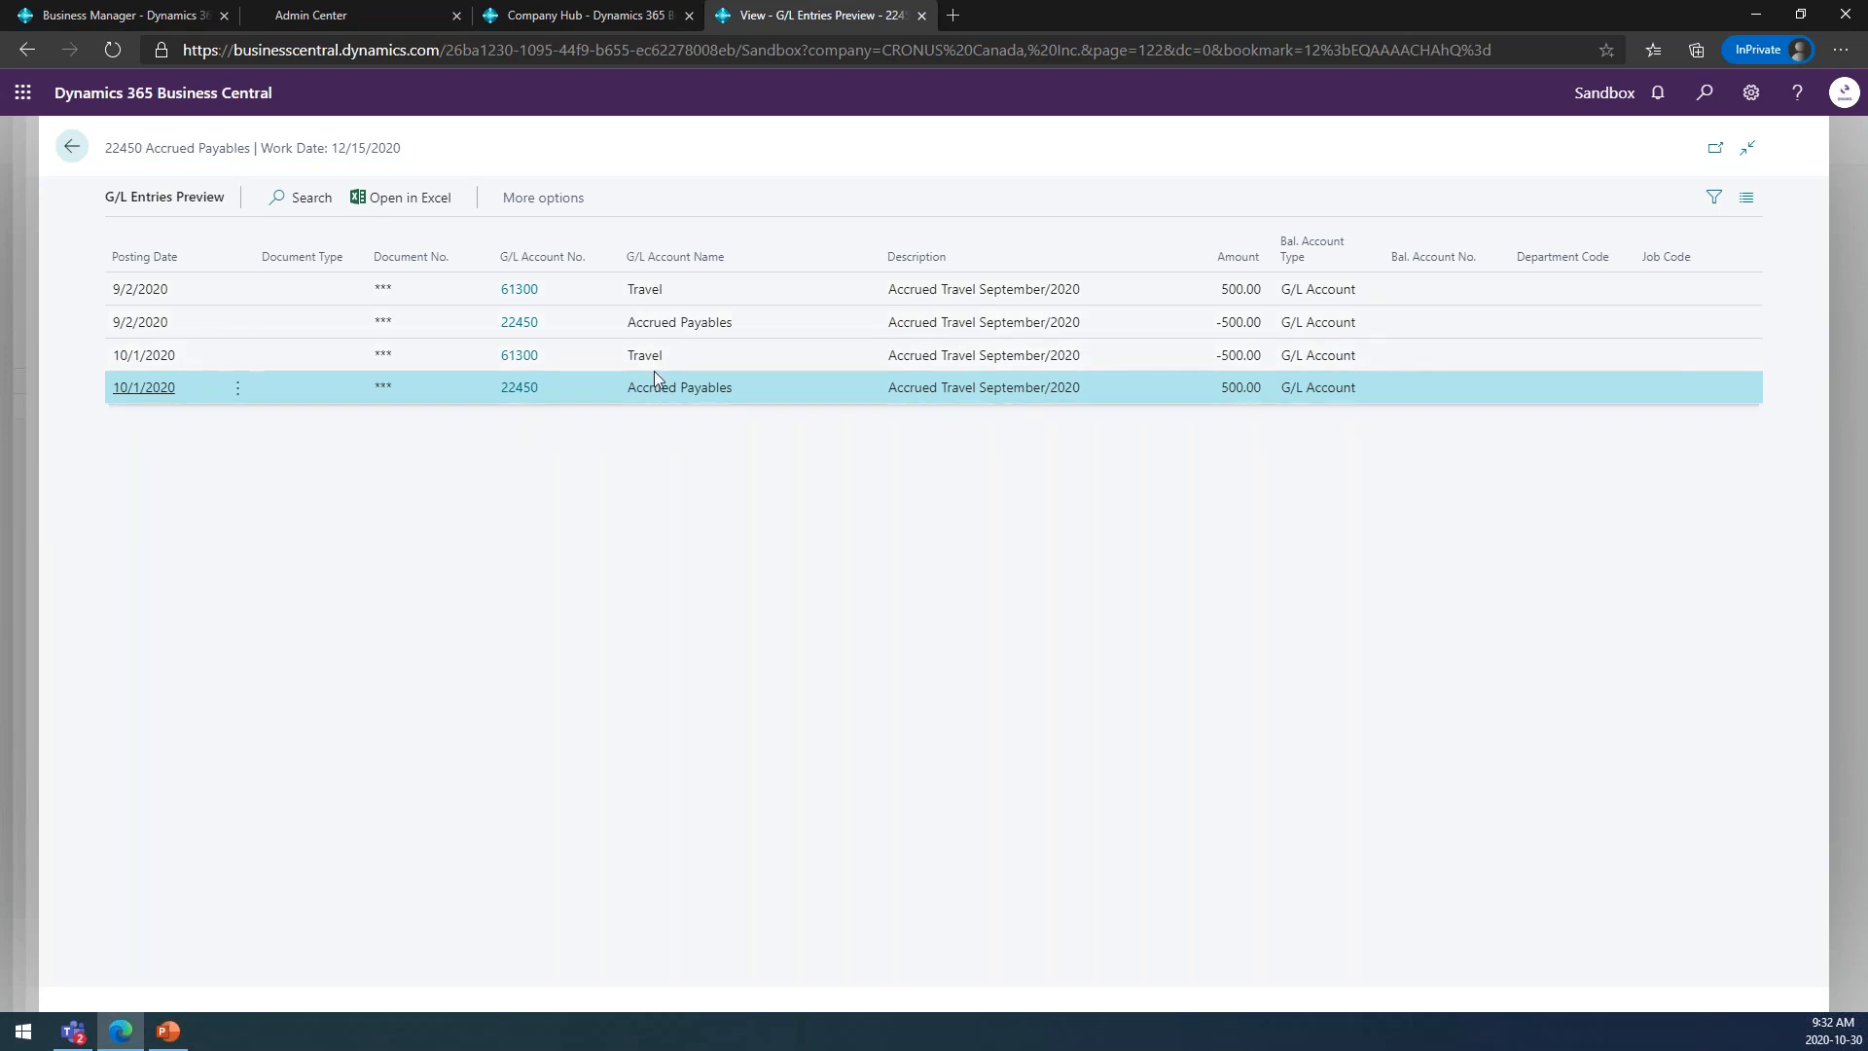
left_click(74, 149)
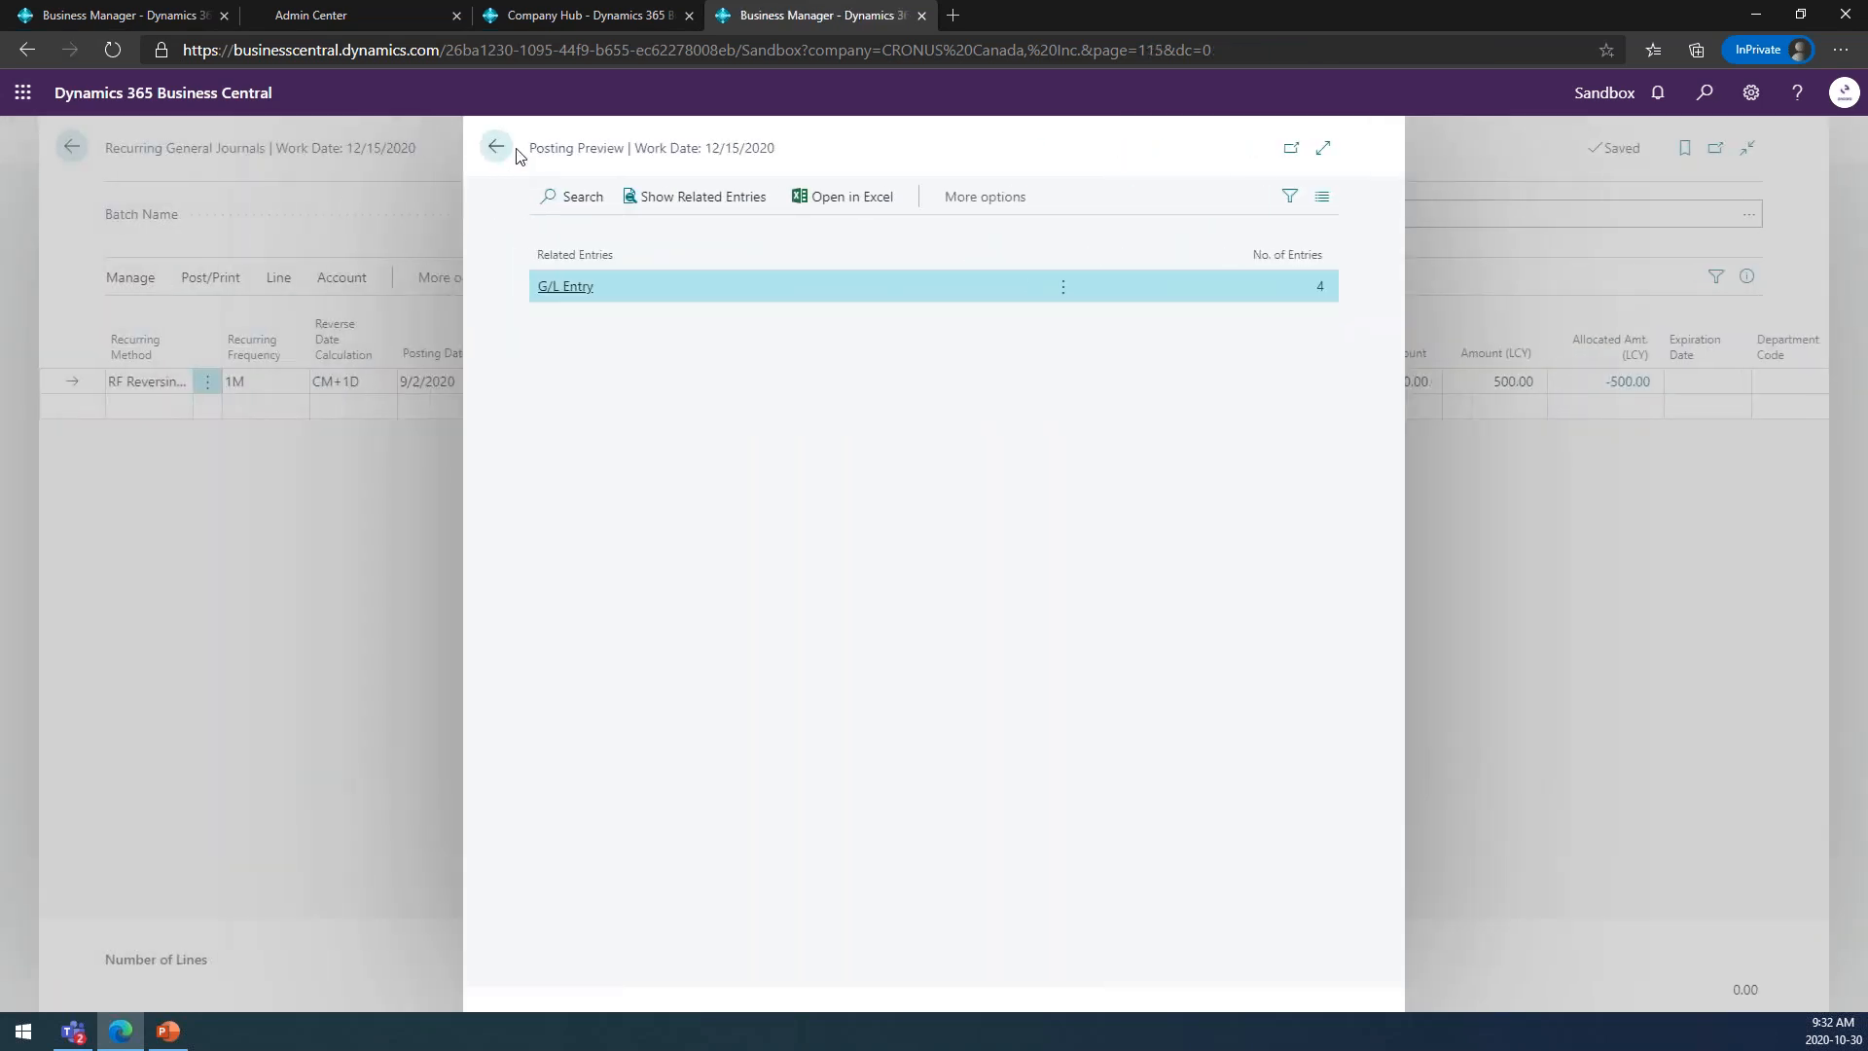
left_click(498, 148)
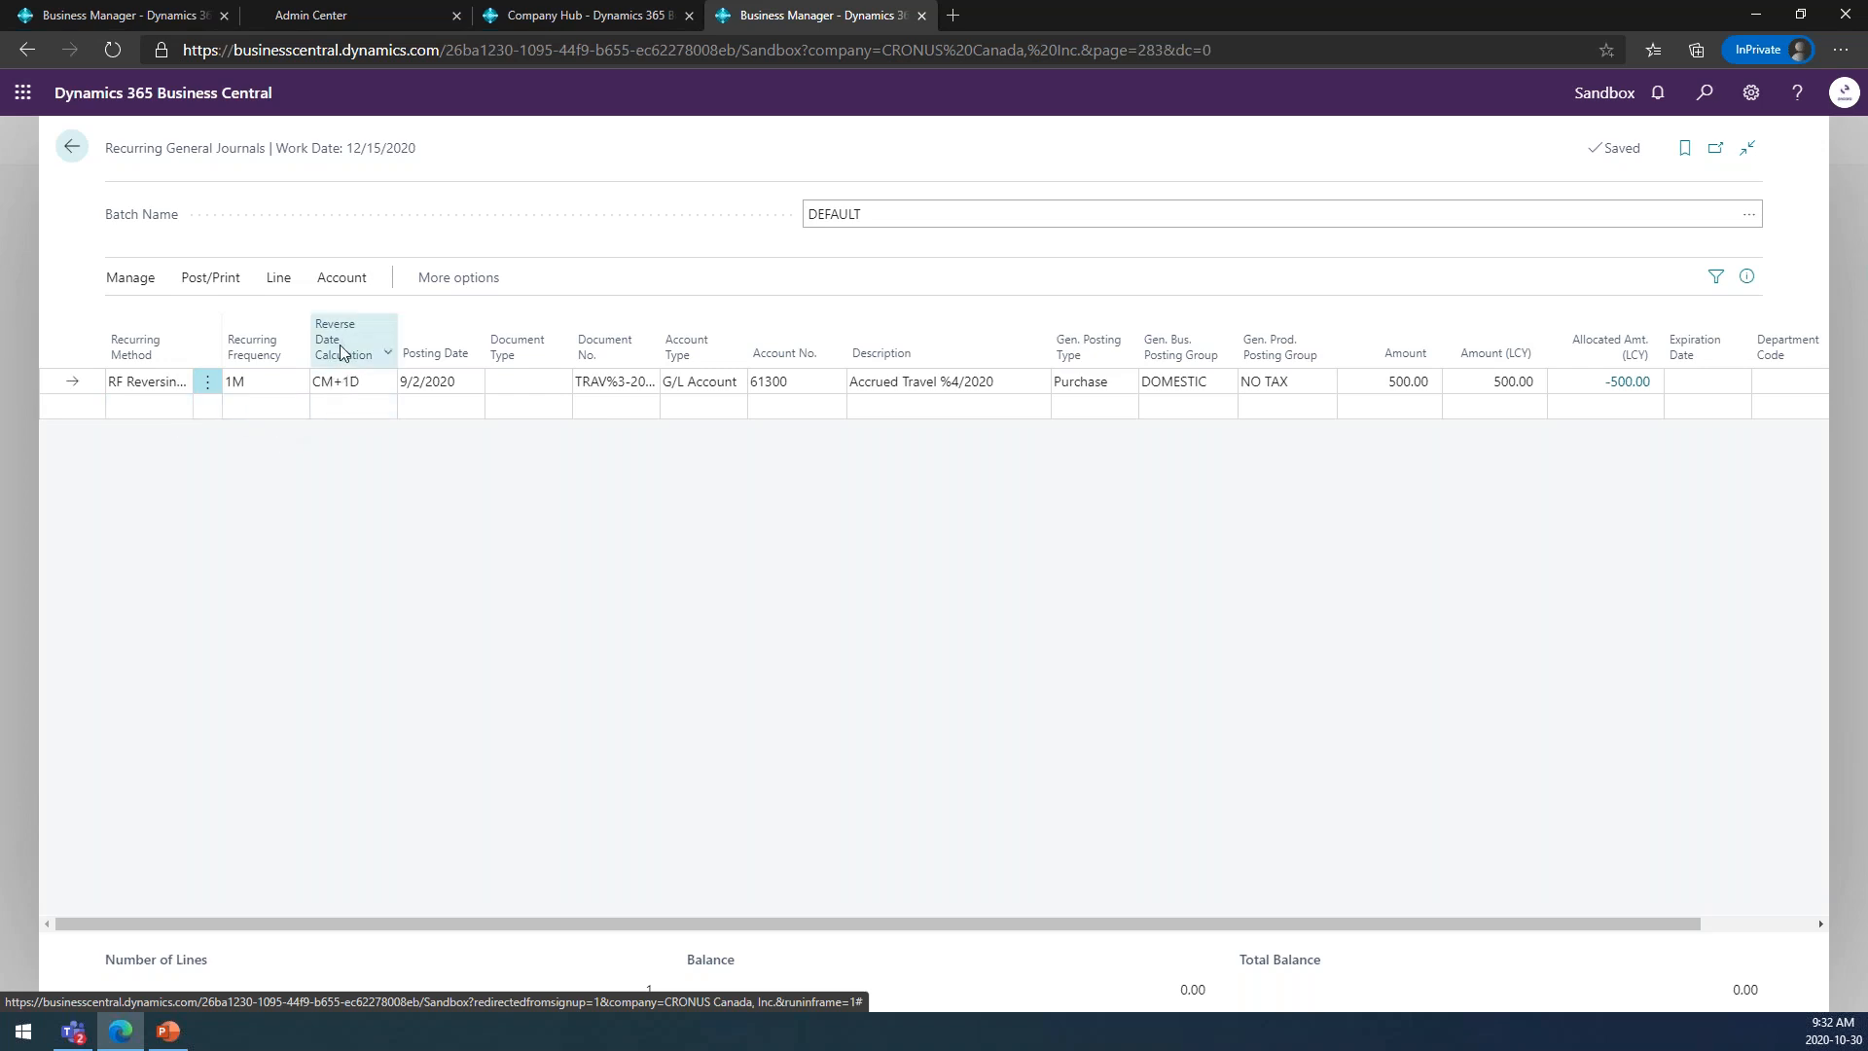
mouse_move(336, 354)
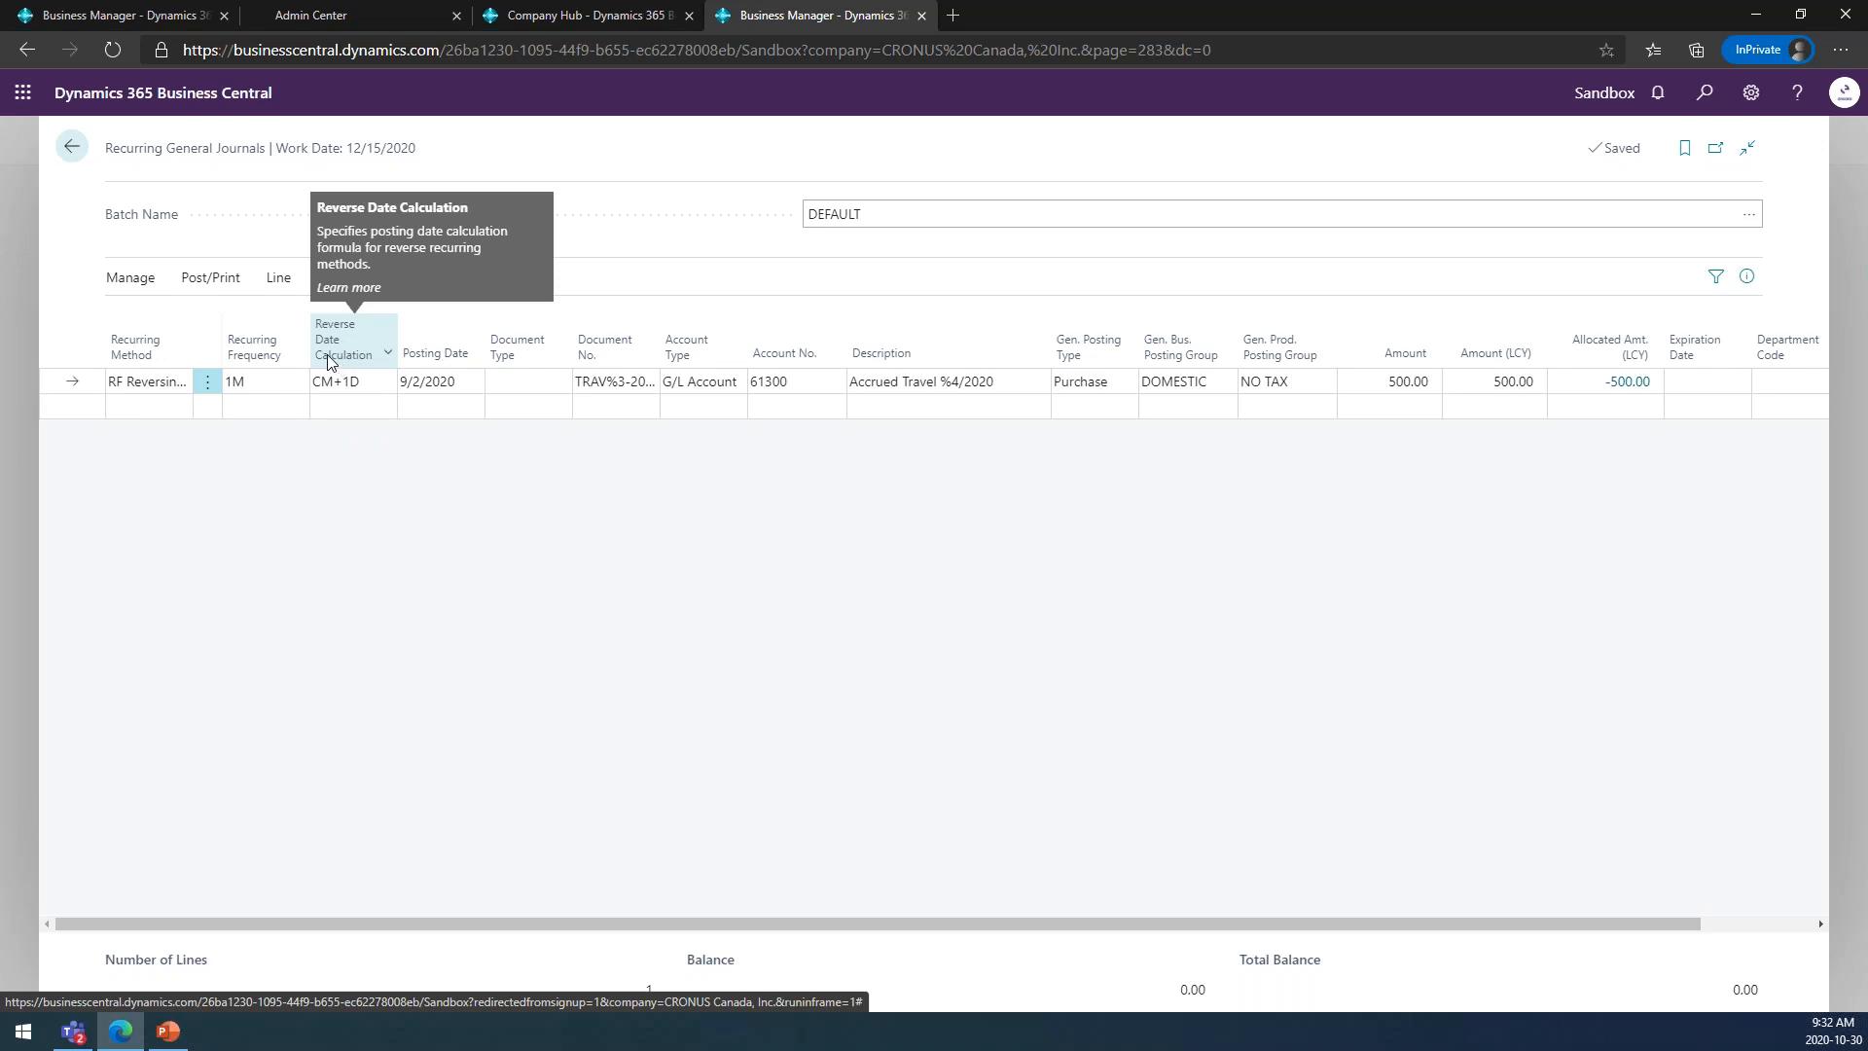
left_click(71, 147)
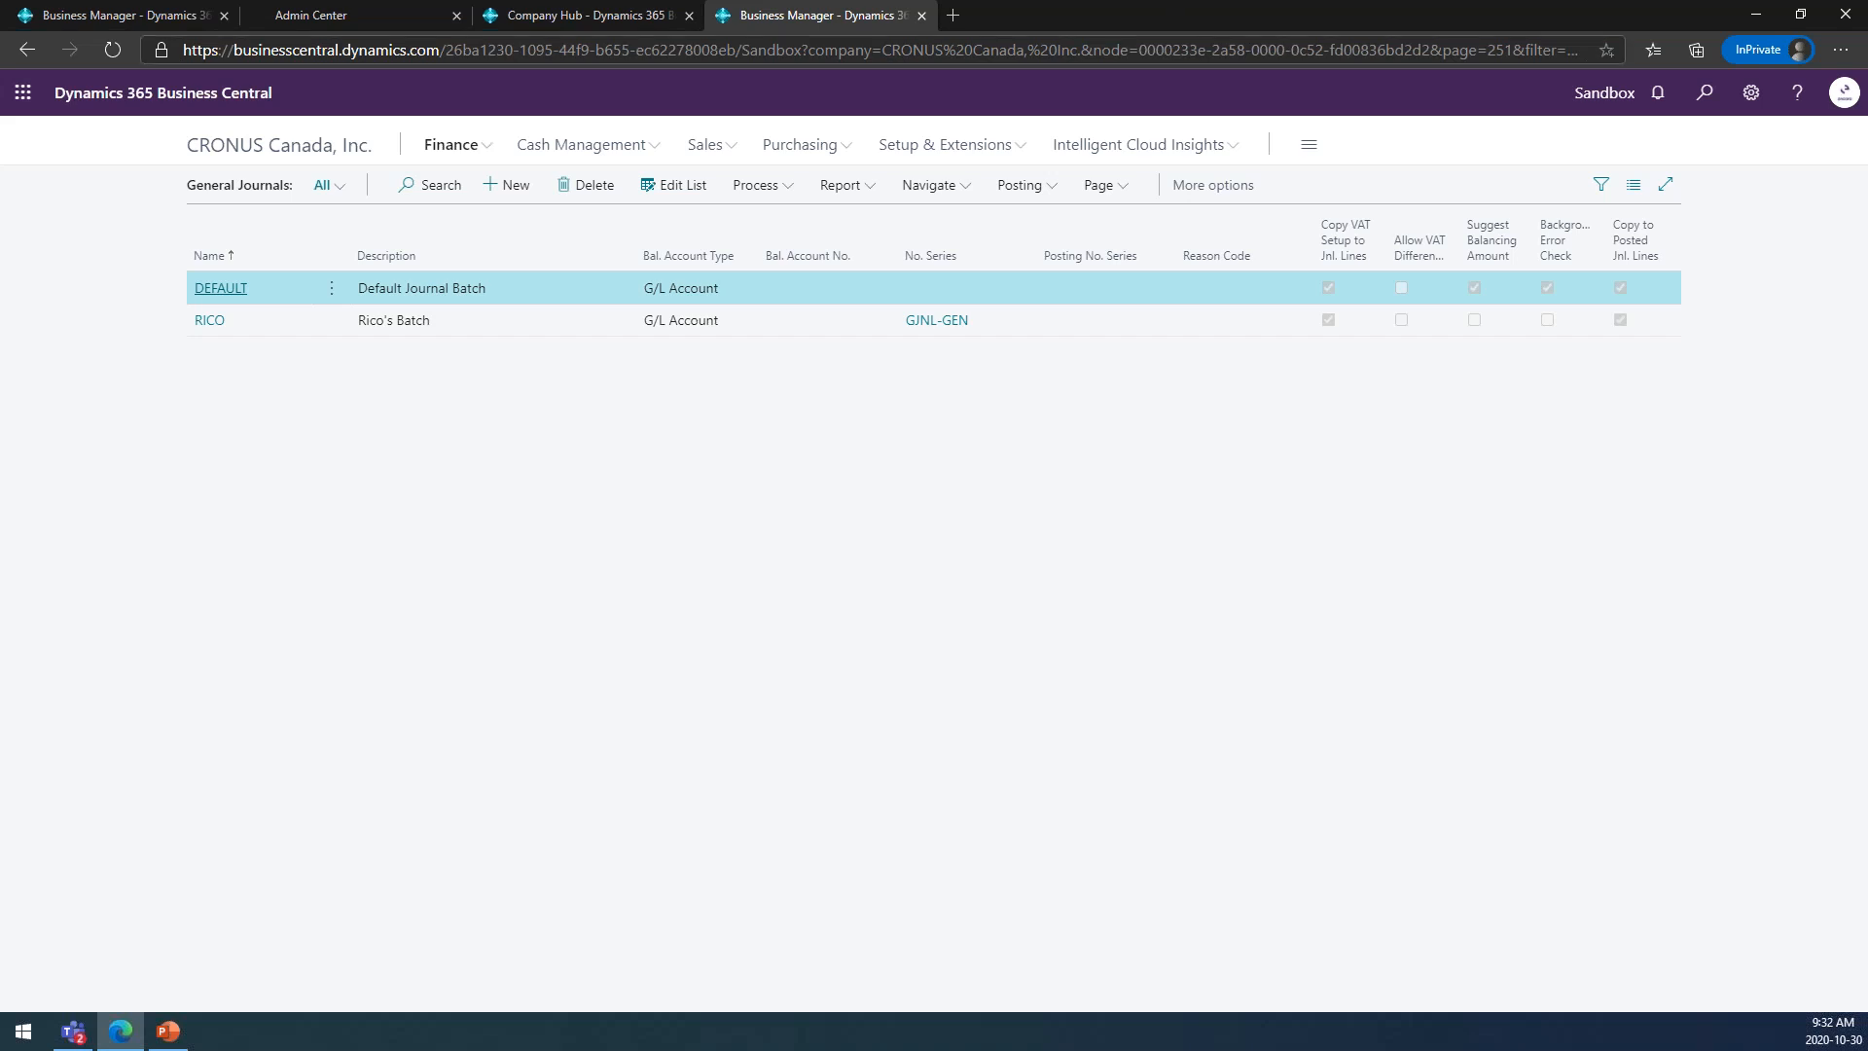
Search for and open Feature Management, examine the optional features and their status, and return to the General Journals batch list.
left_click(1706, 94)
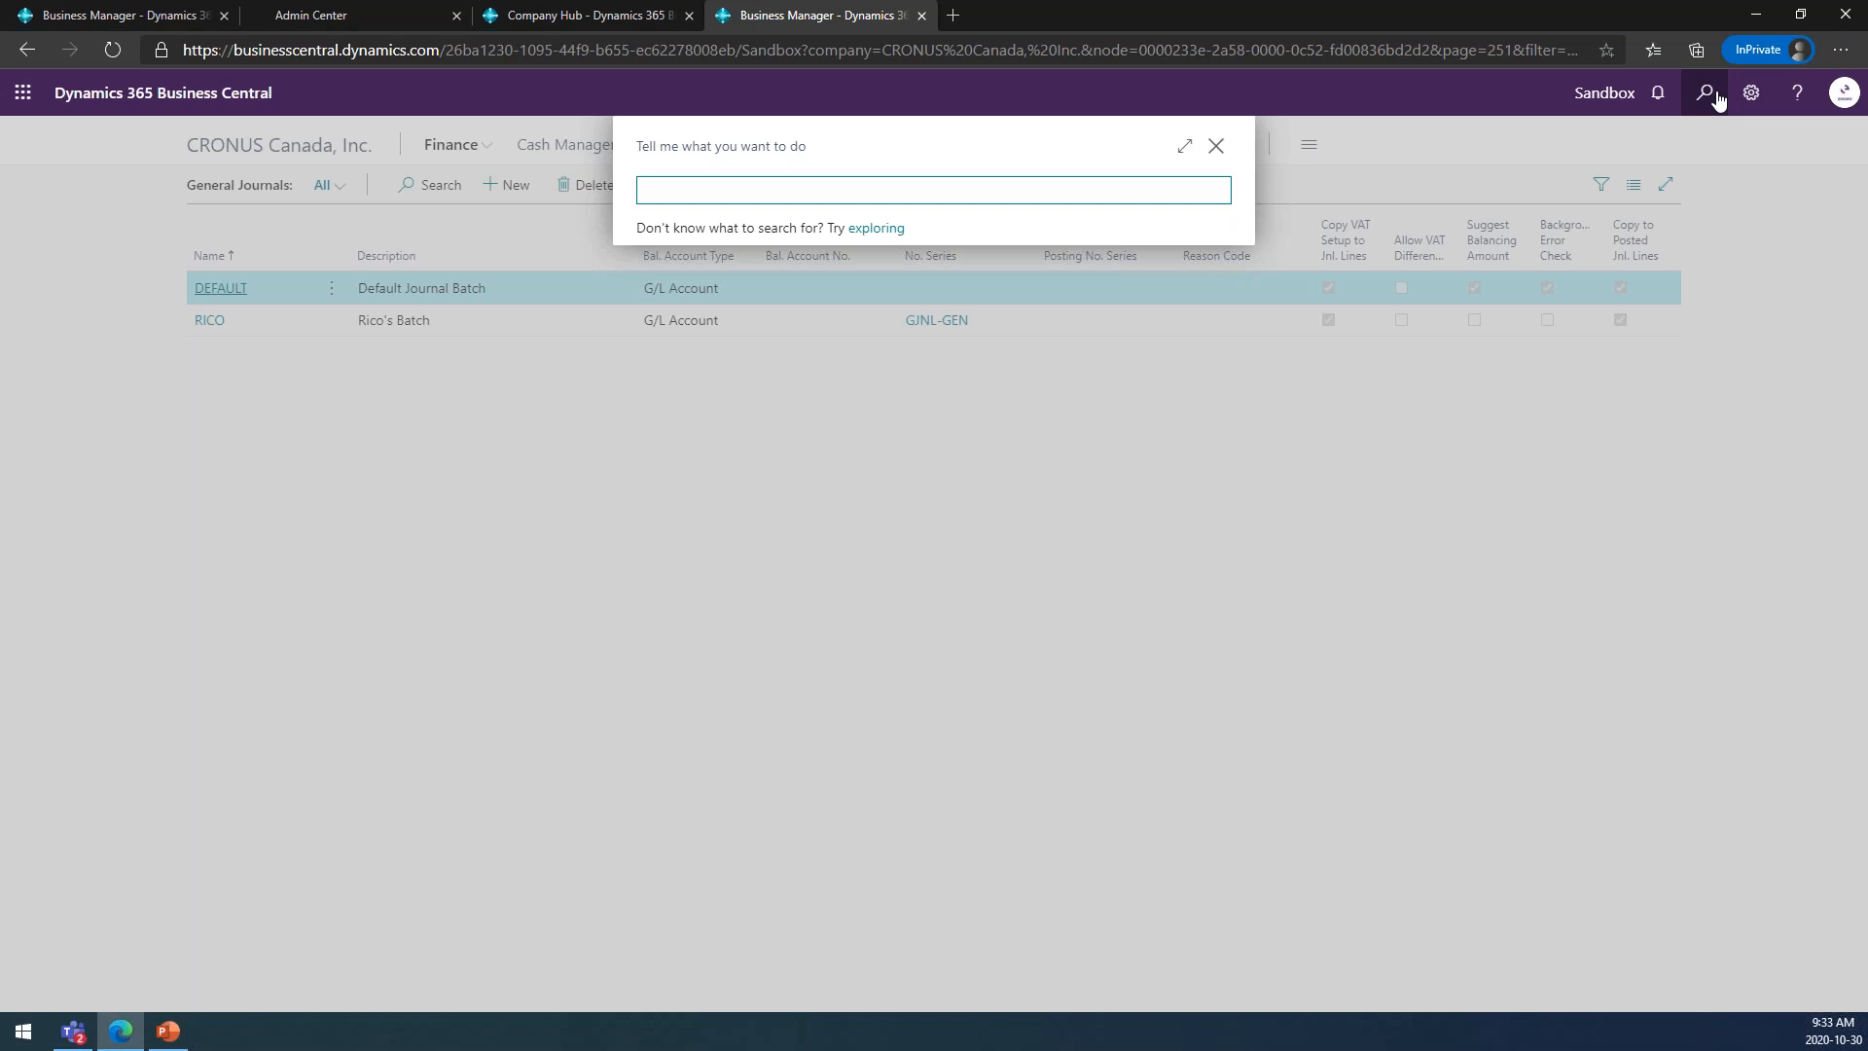
type("Feat man")
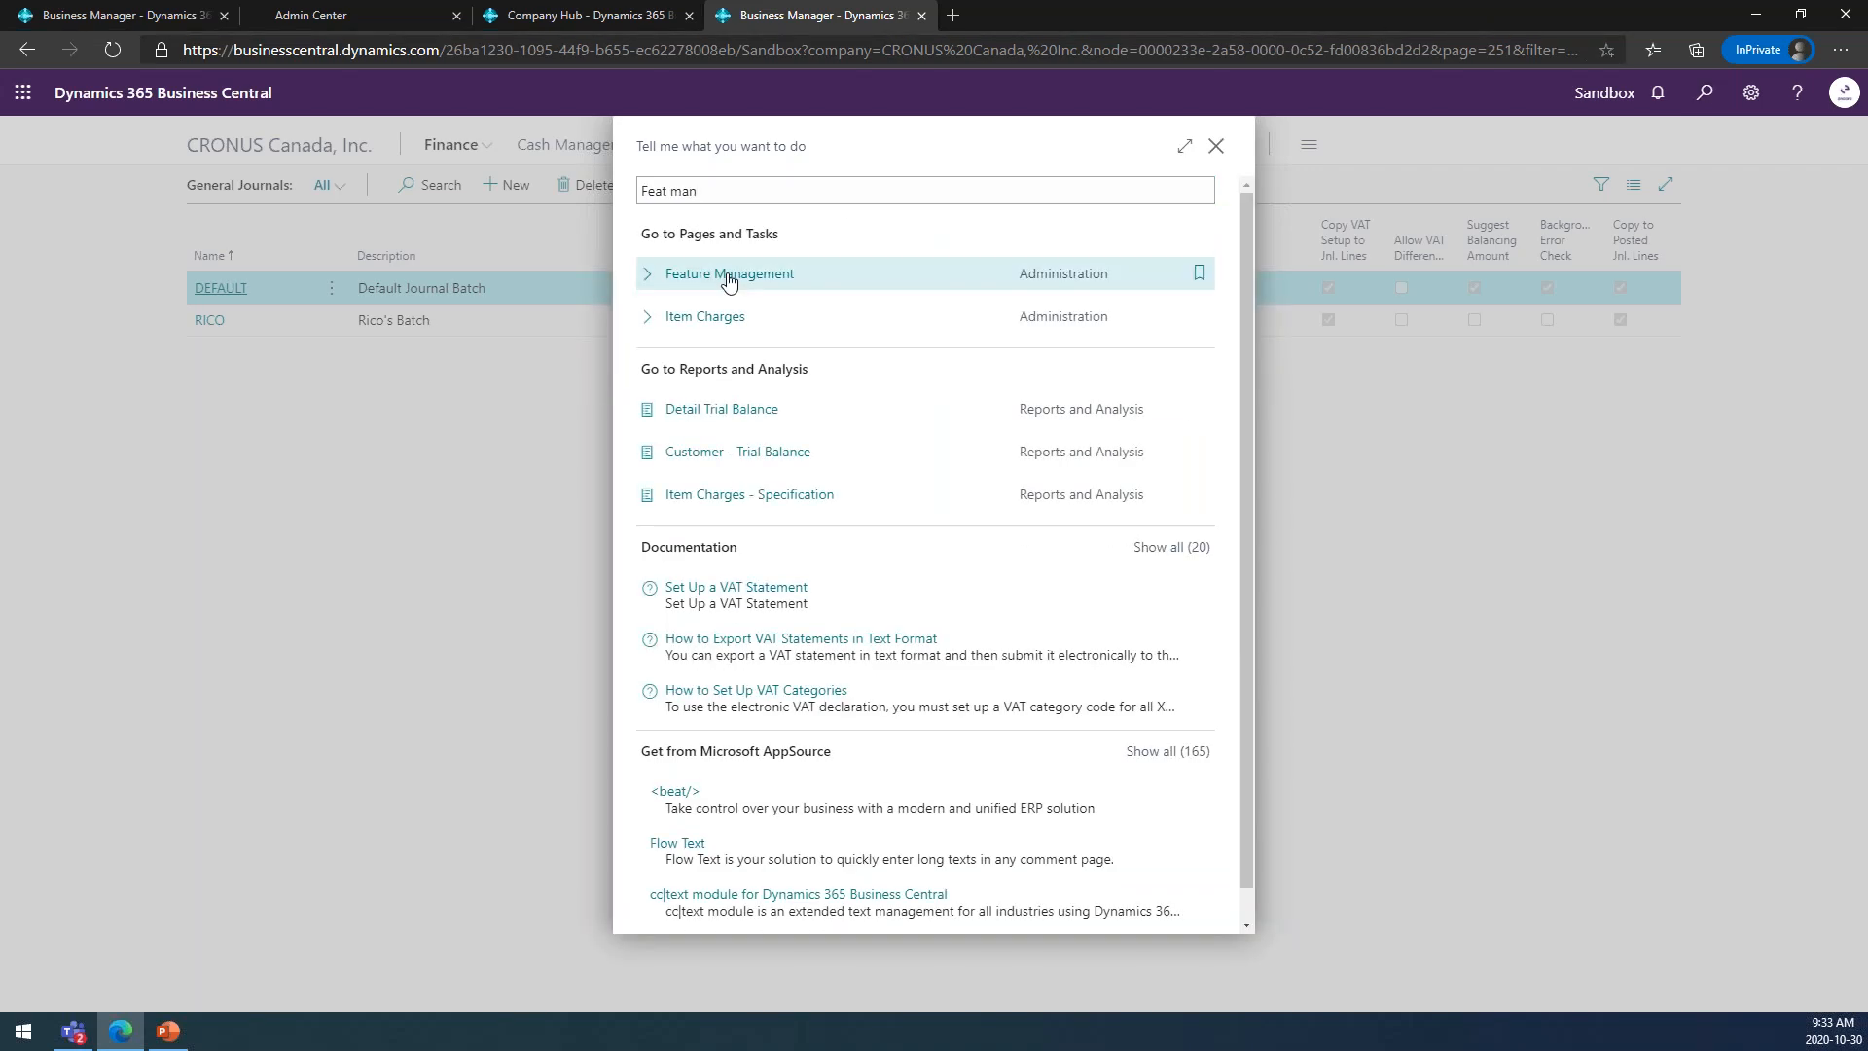
left_click(729, 276)
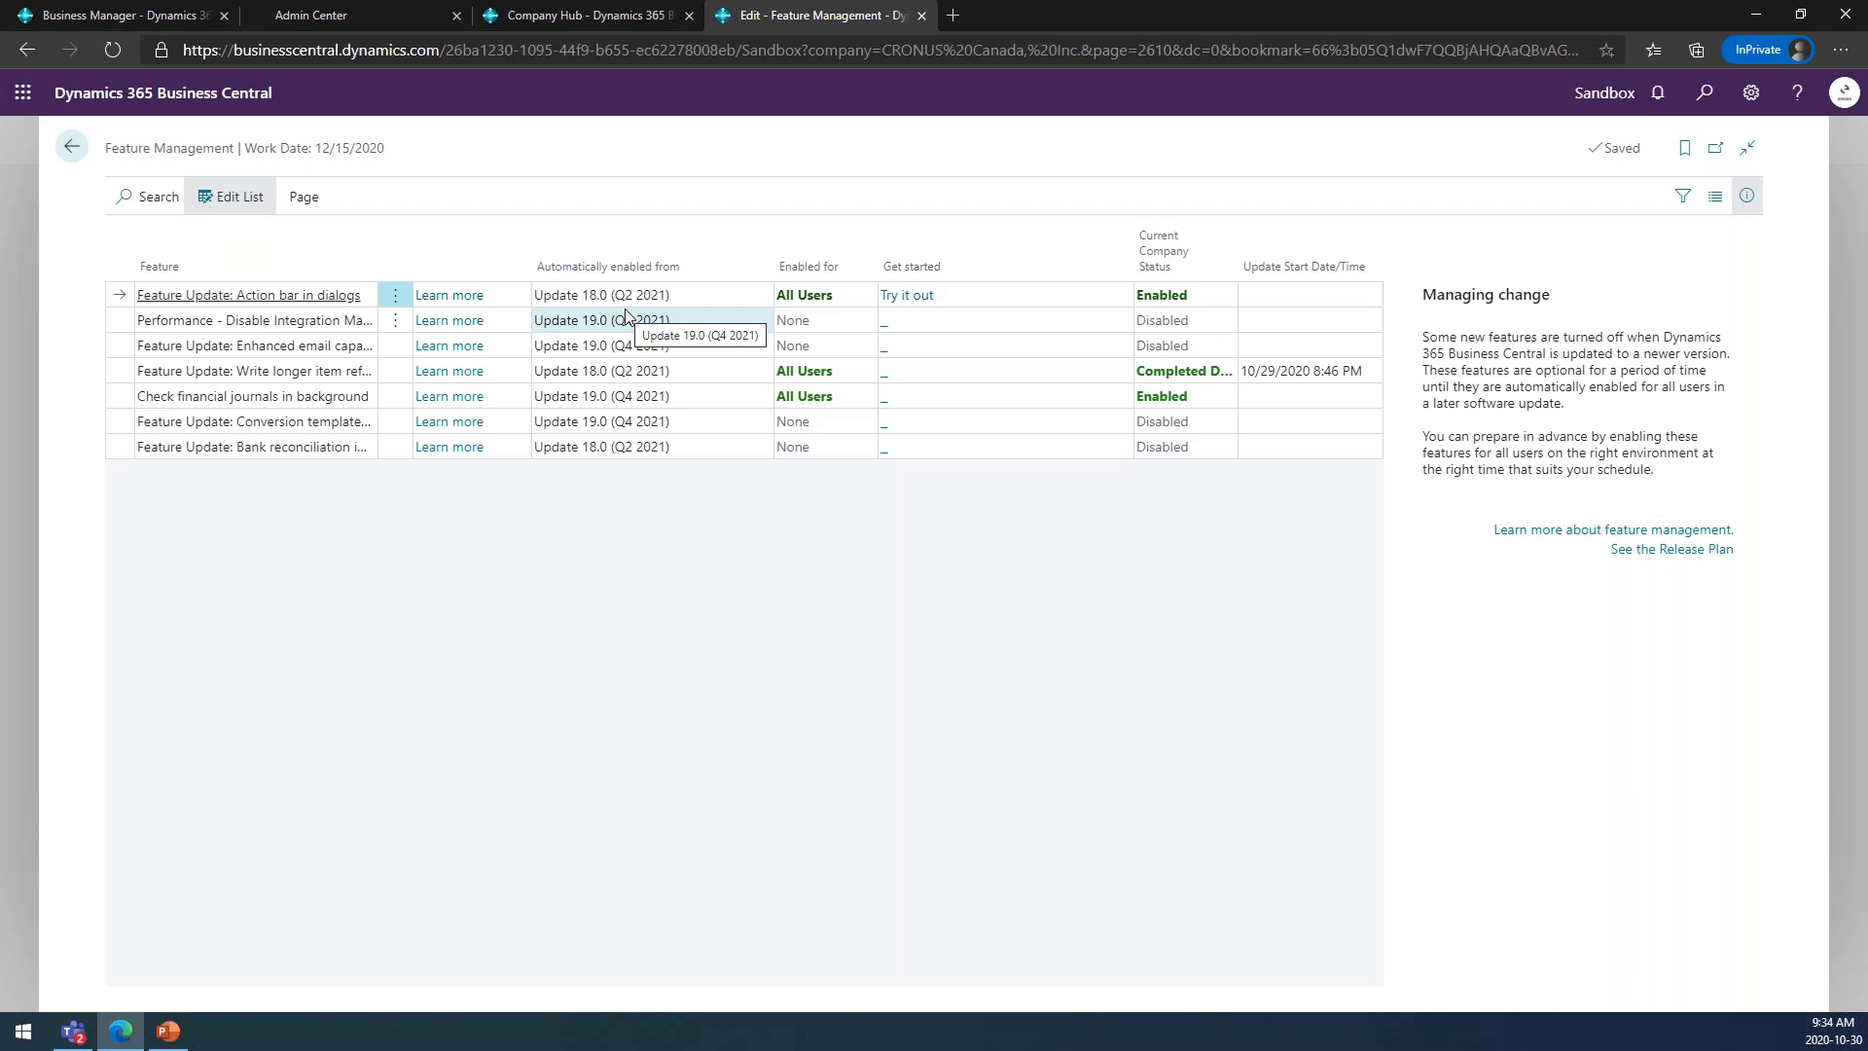
left_click(70, 149)
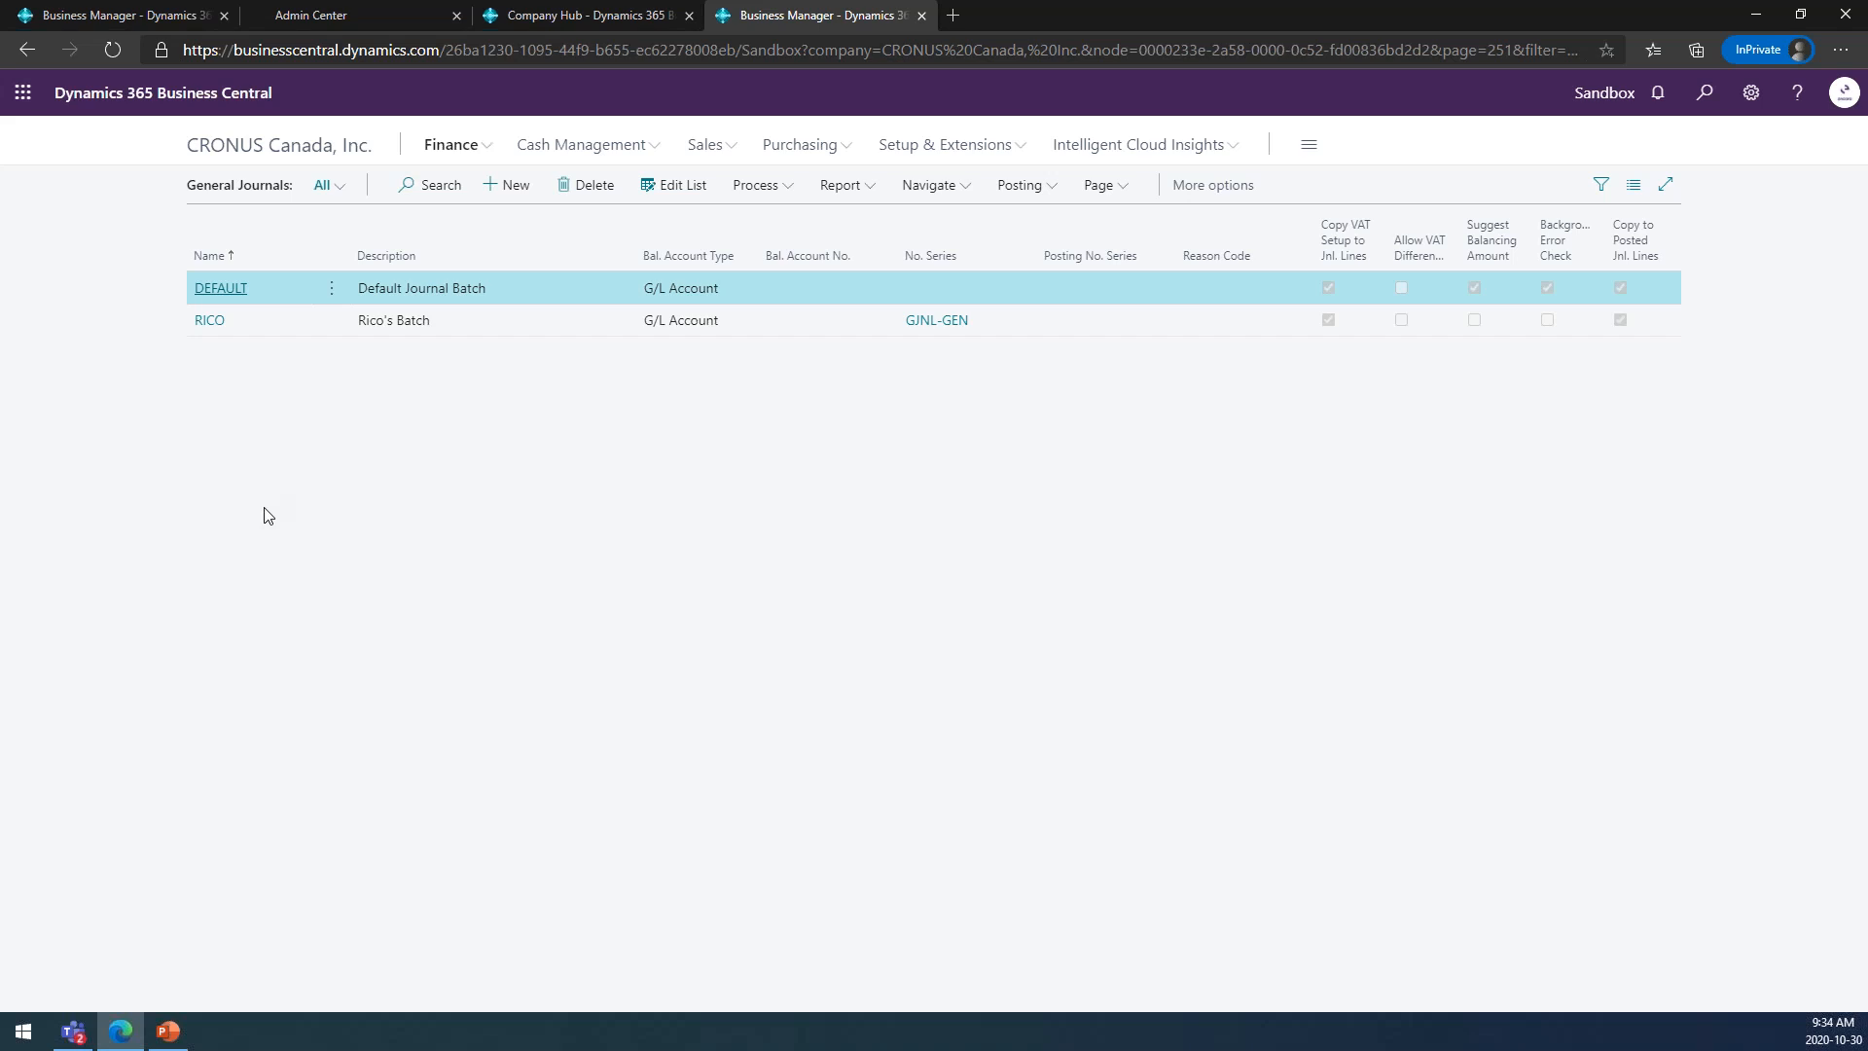
Switch to the PowerPoint presentation and open the "Dynamics 365 Business Central release plan 2020 wave 2" link from the key features slide.
left_click(167, 1030)
scroll(735, 646, "up", 3)
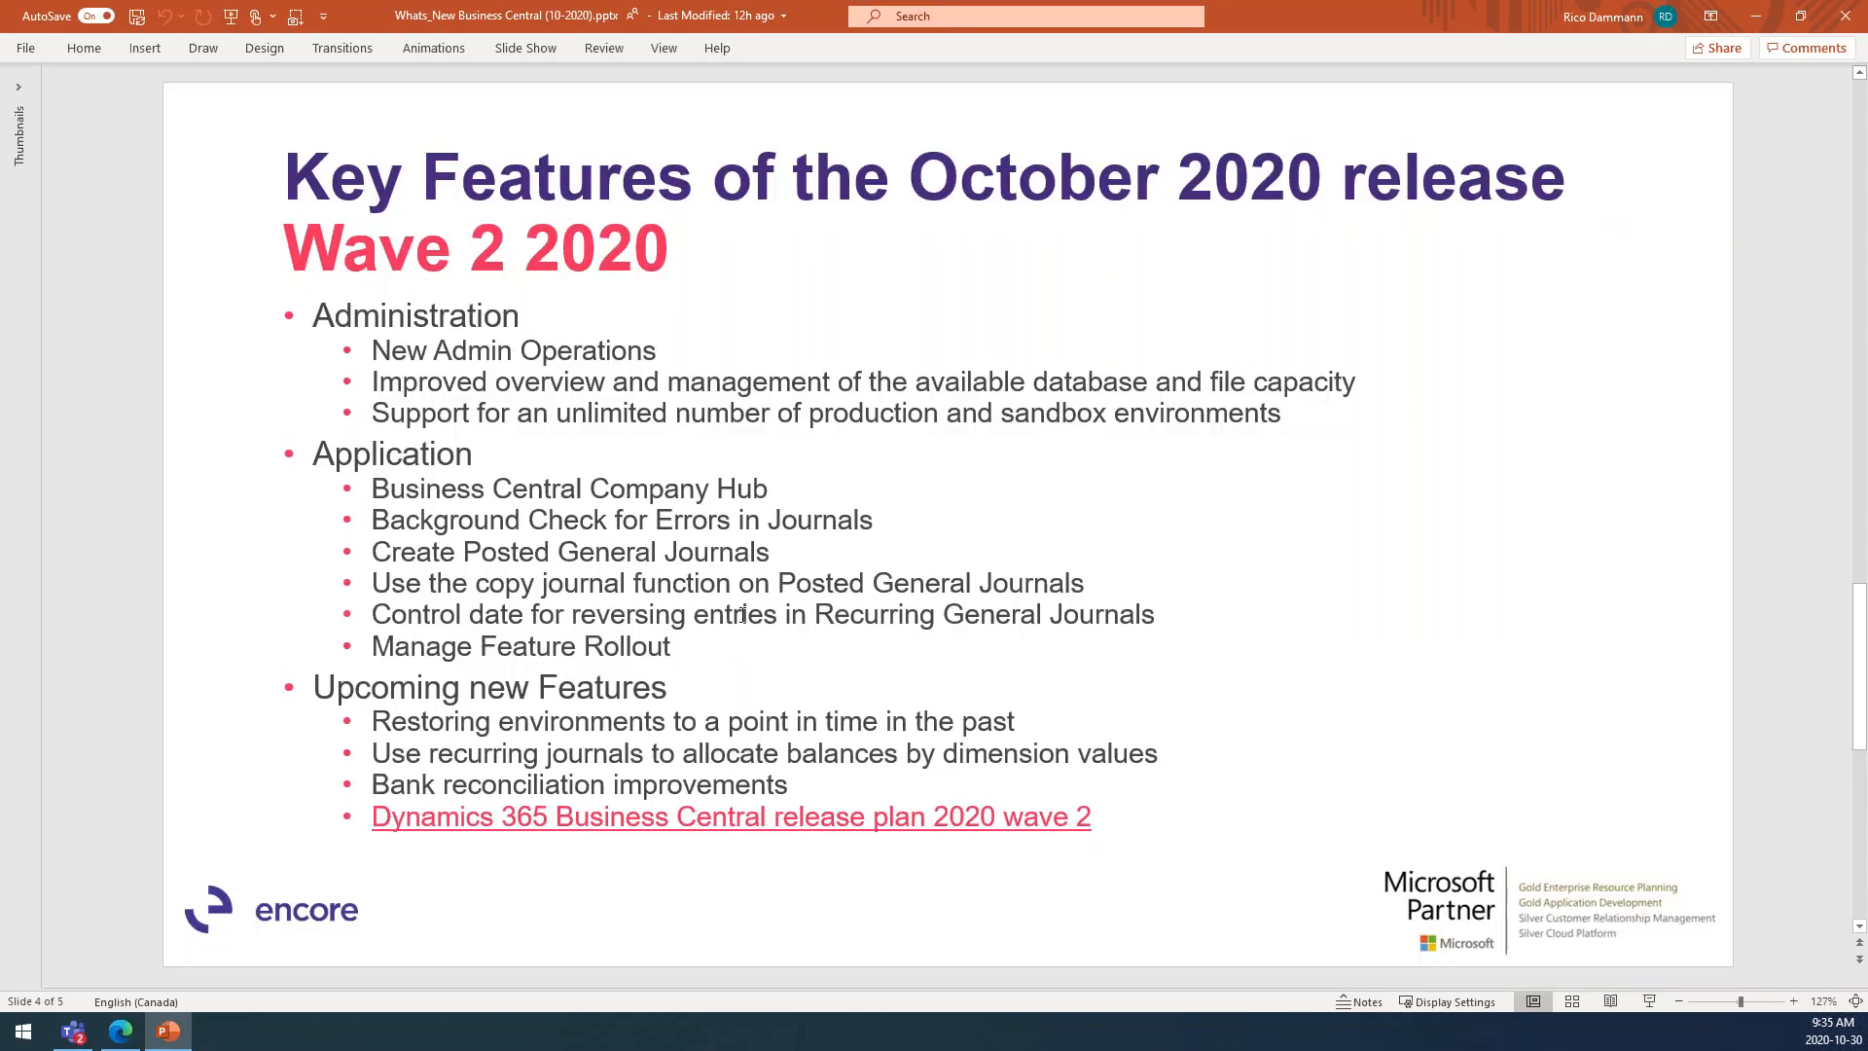
left_click(634, 818, "ctrl")
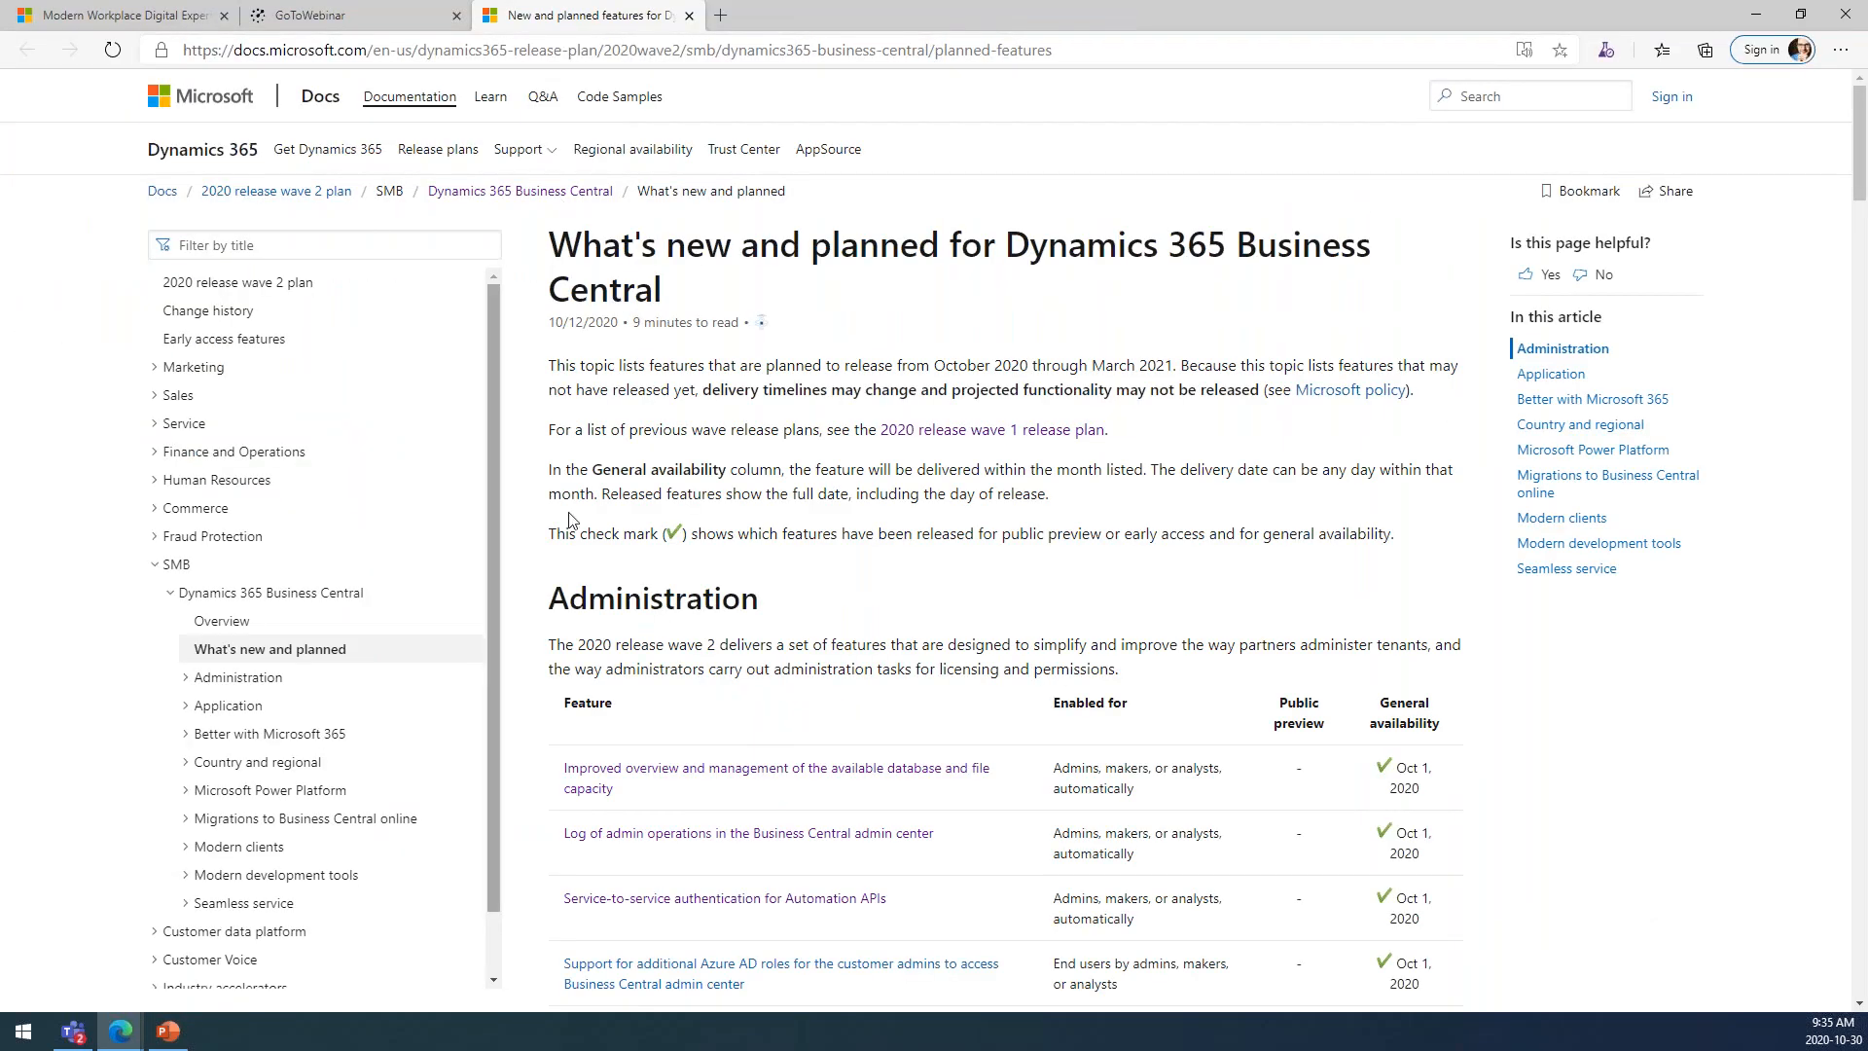
Examine the Administration features in the release plan with their public preview and general availability dates.
scroll(786, 247, "down", 3)
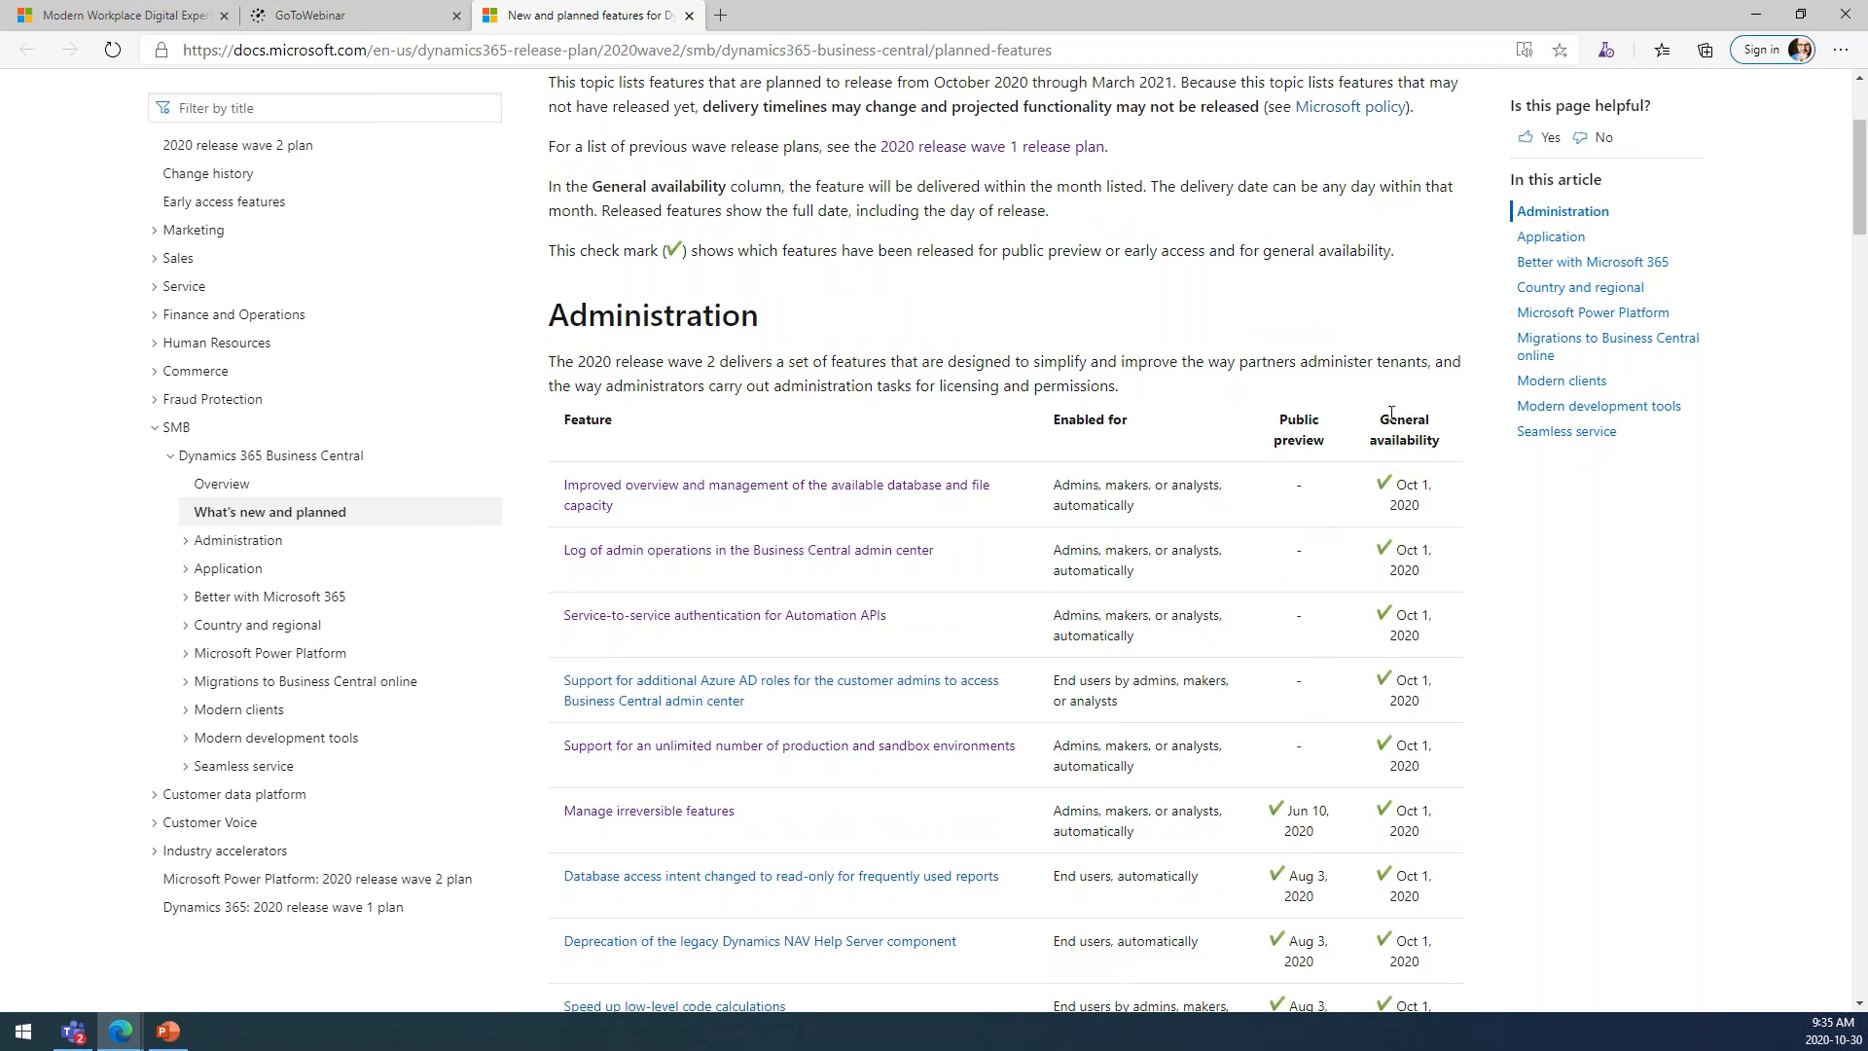
scroll(1408, 578, "down", 2)
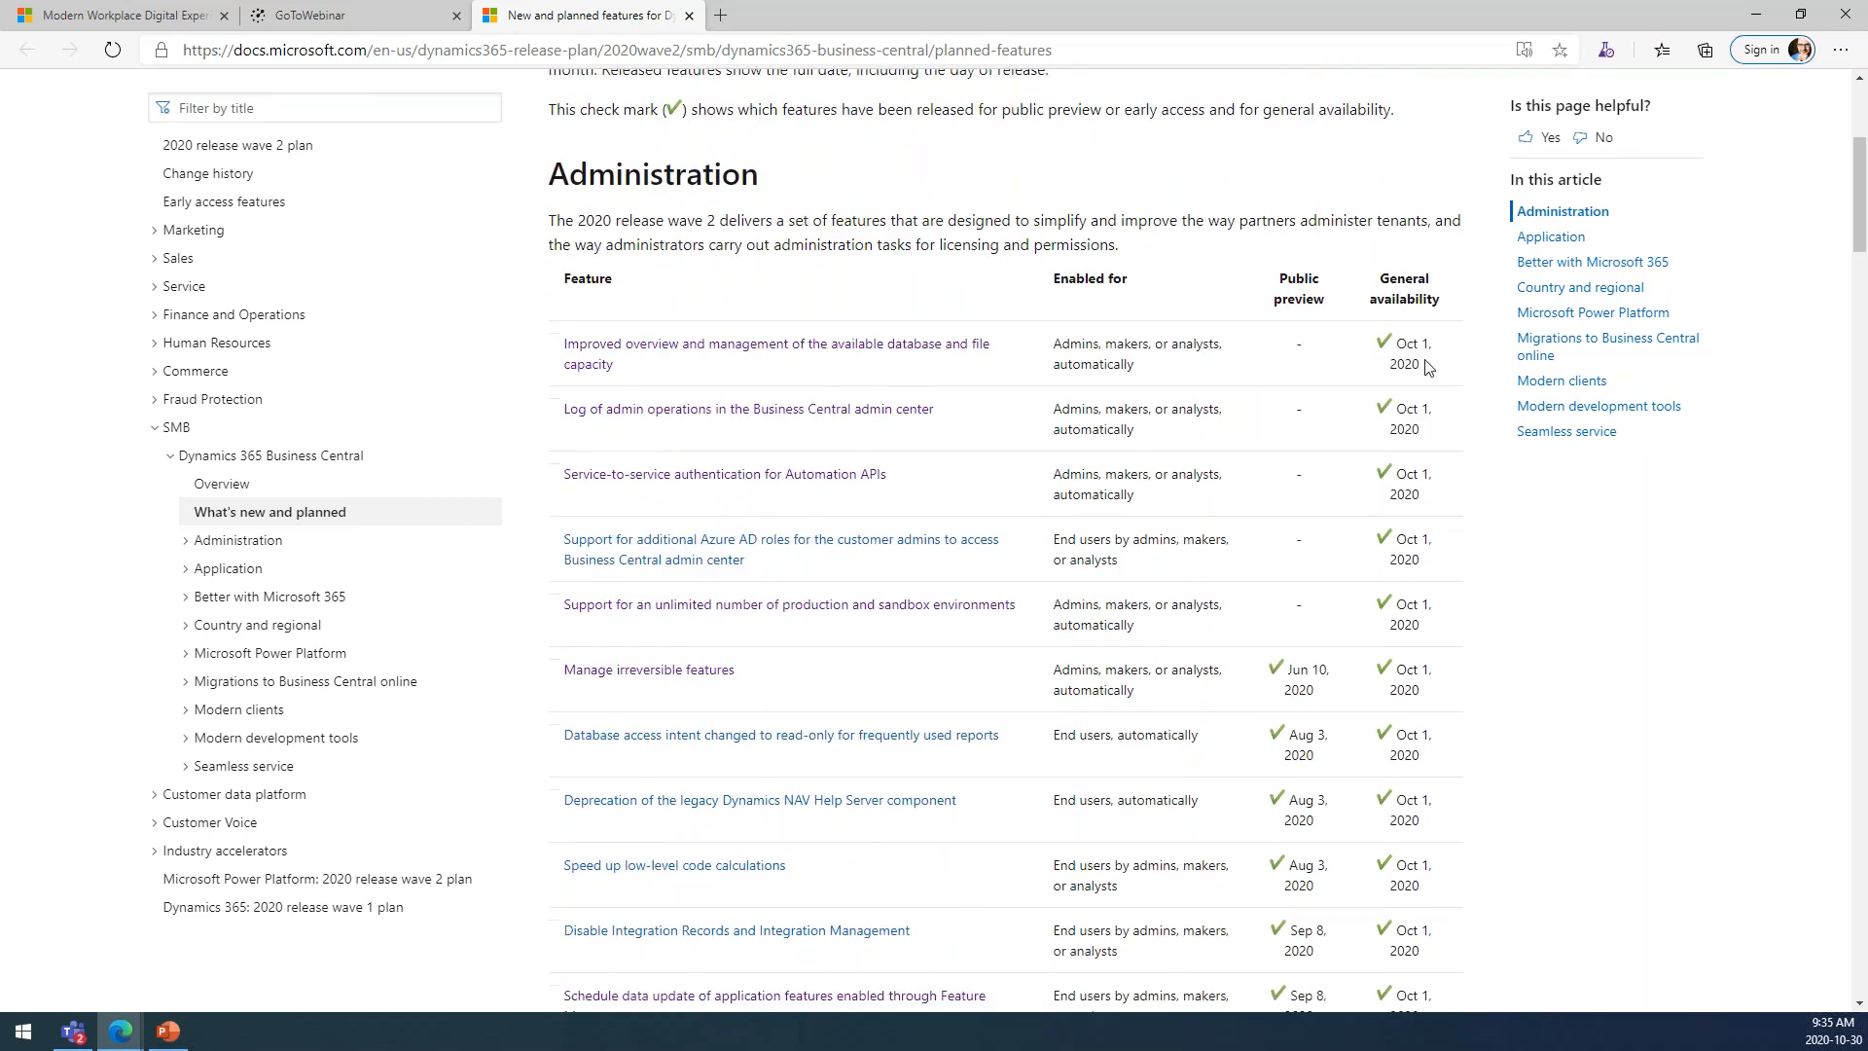
scroll(1415, 350, "down", 4)
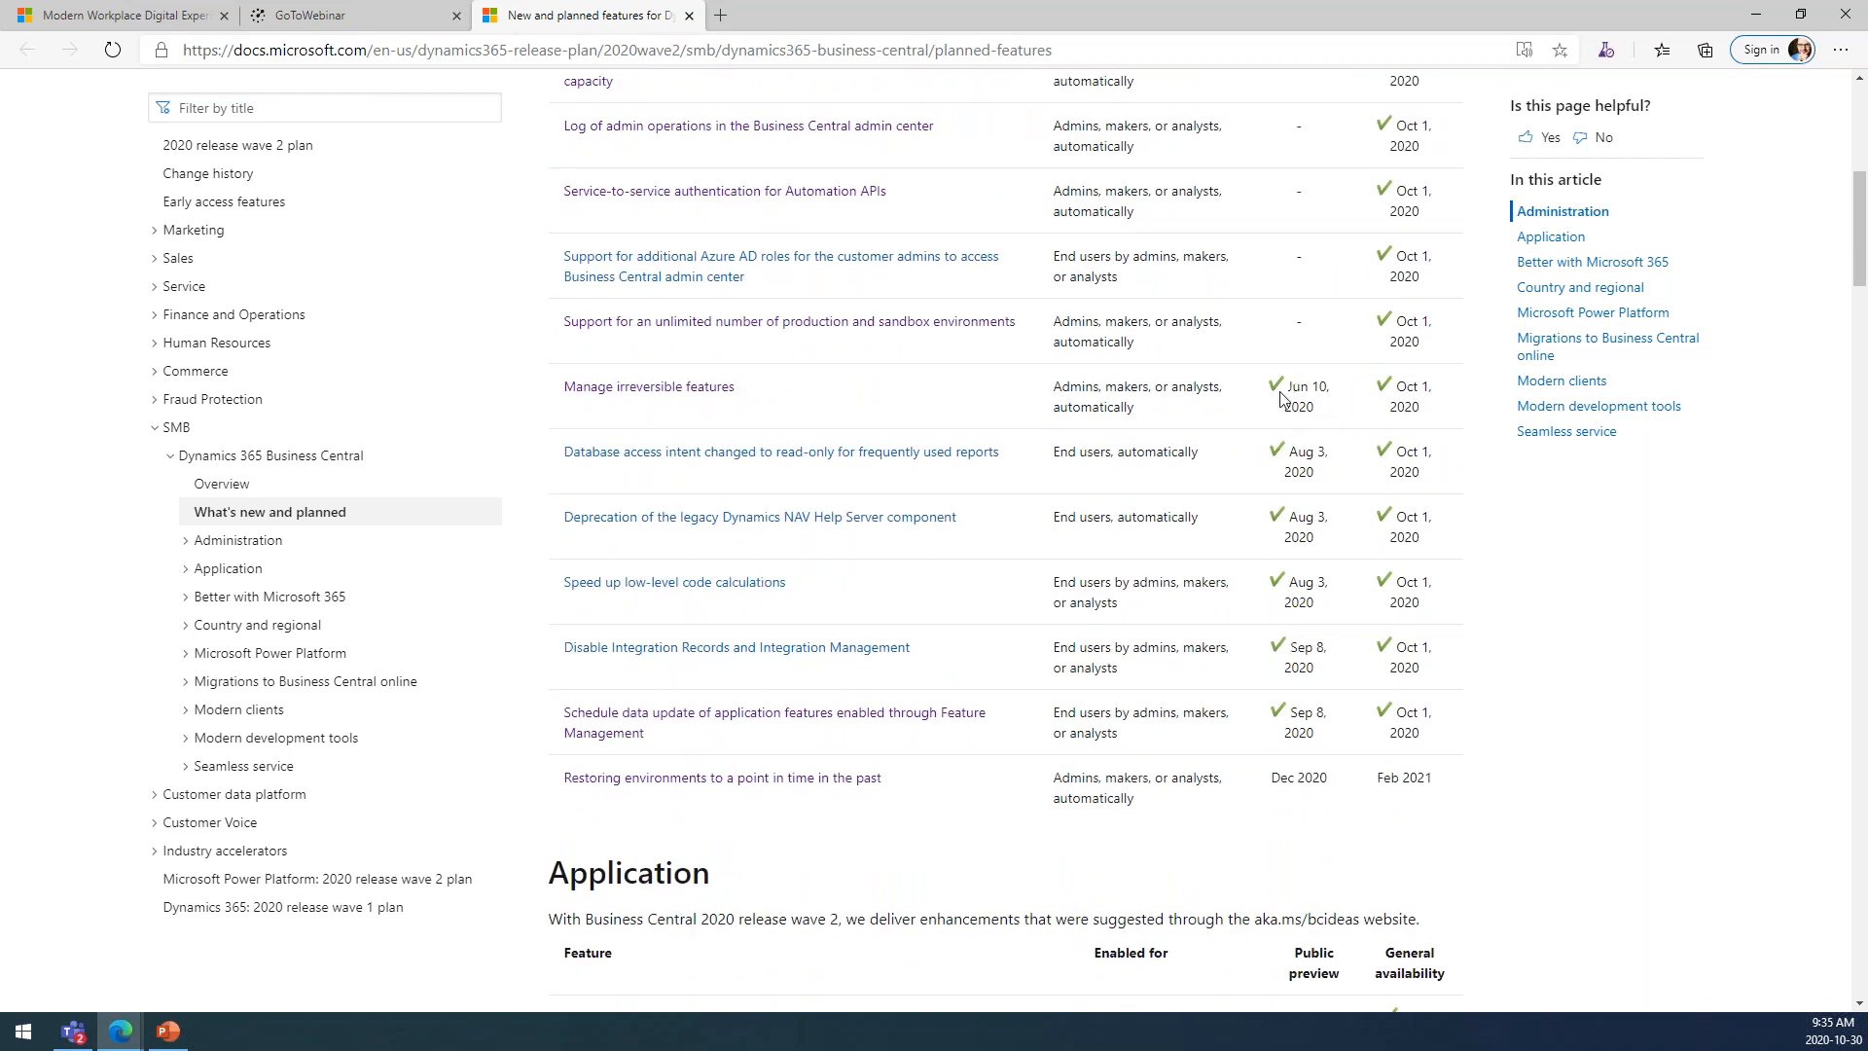
scroll(1377, 458, "down", 2)
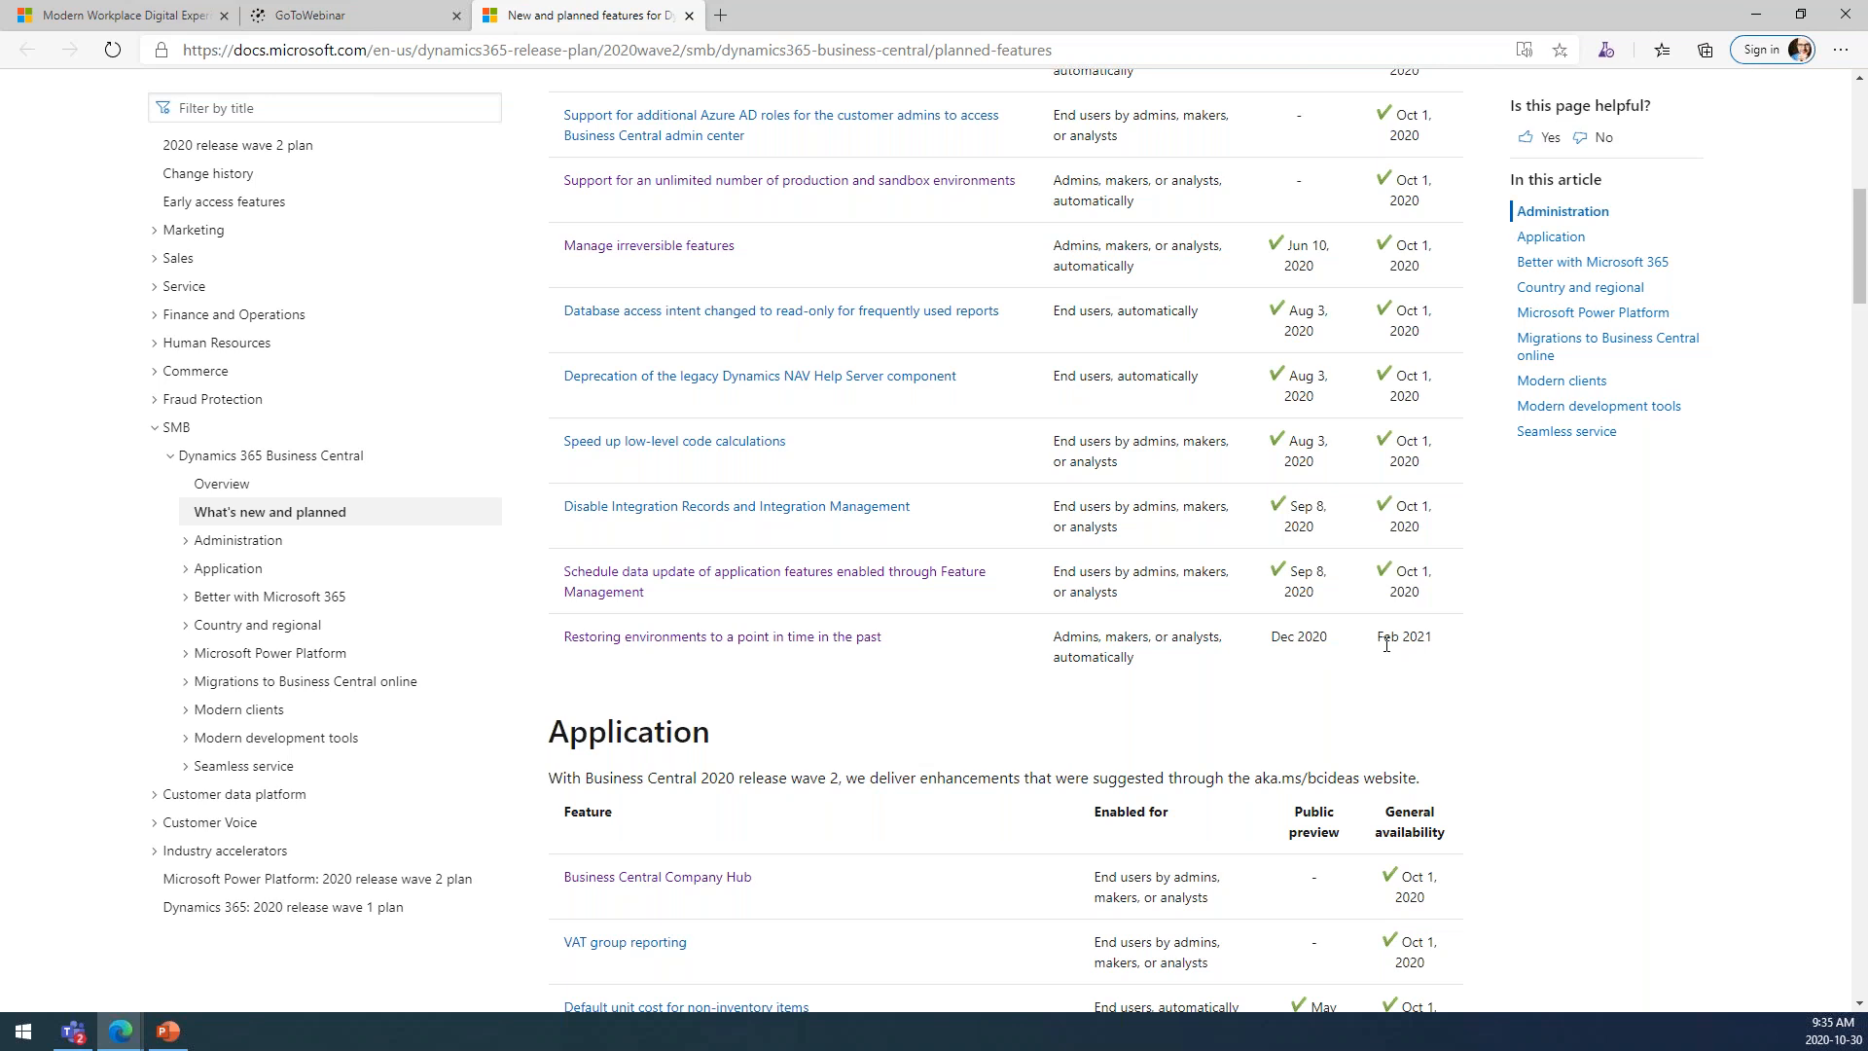
Open the article on restoring environments to a point in time in the past, read its feature details, and return to the planned features list.
left_click(839, 646)
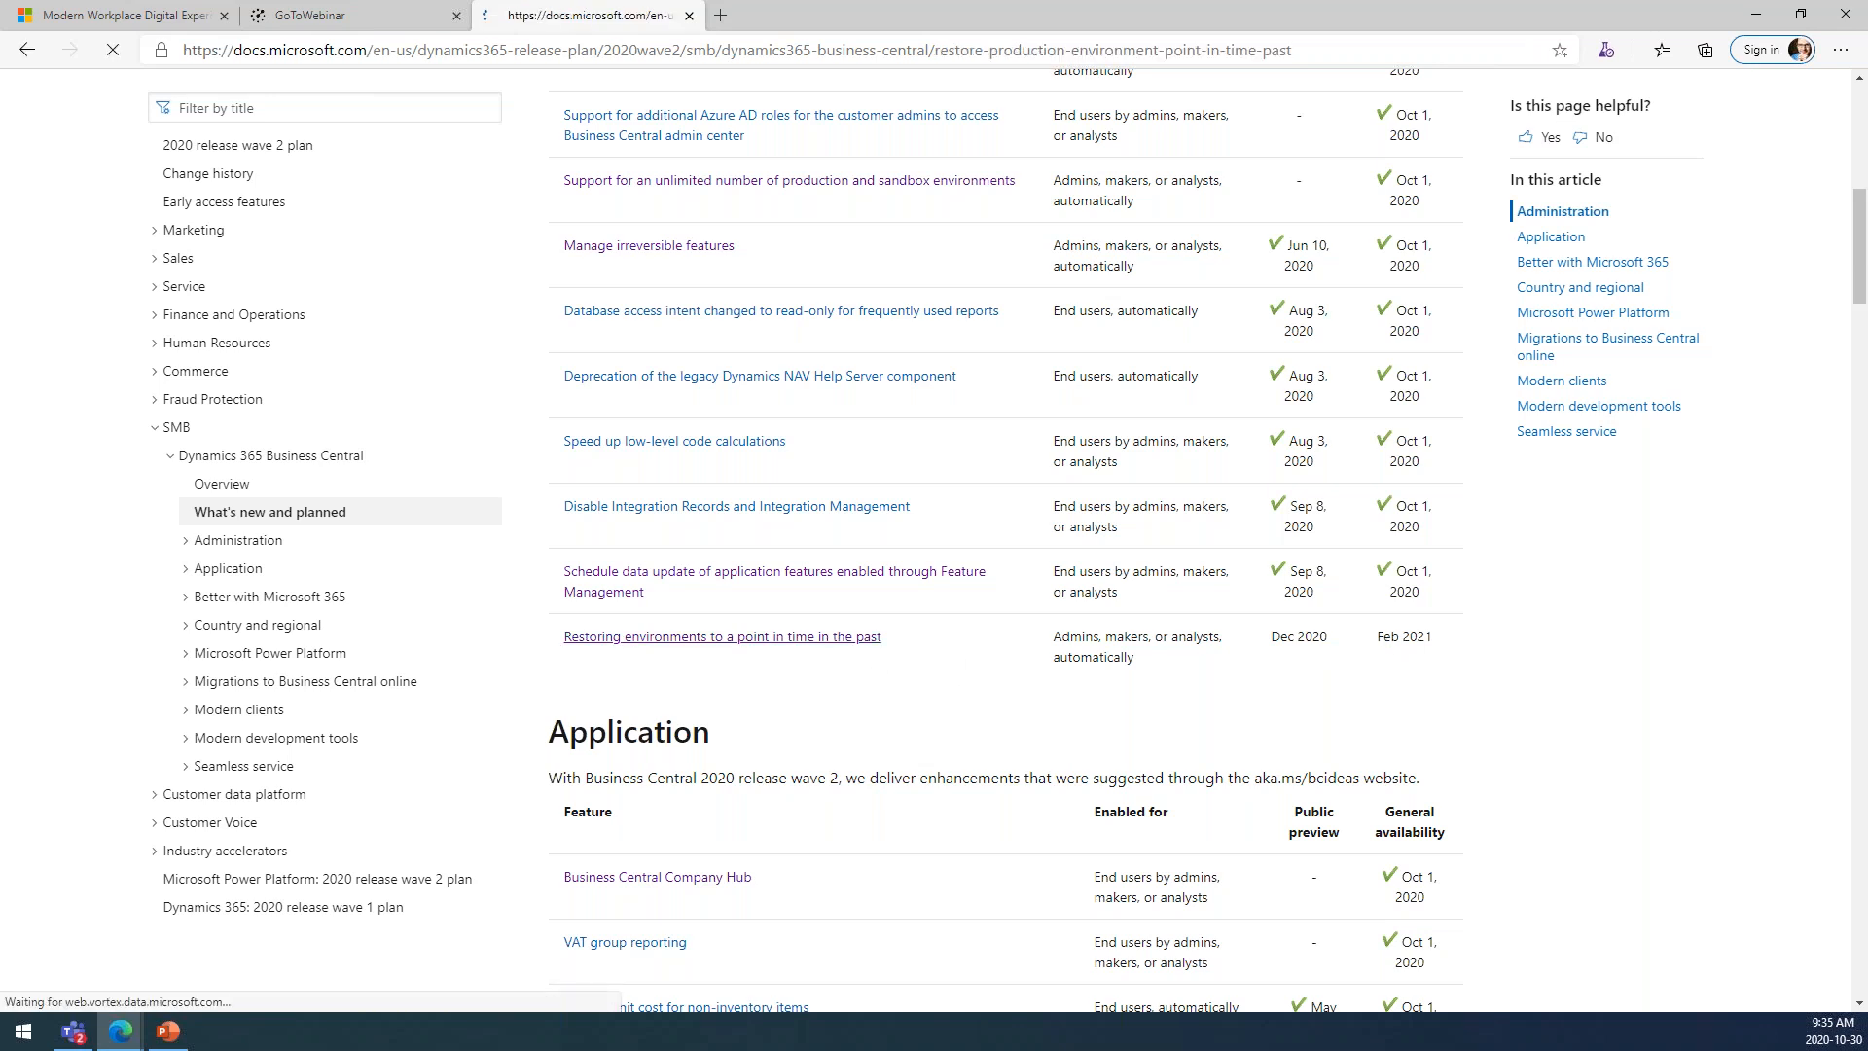
scroll(815, 610, "down", 4)
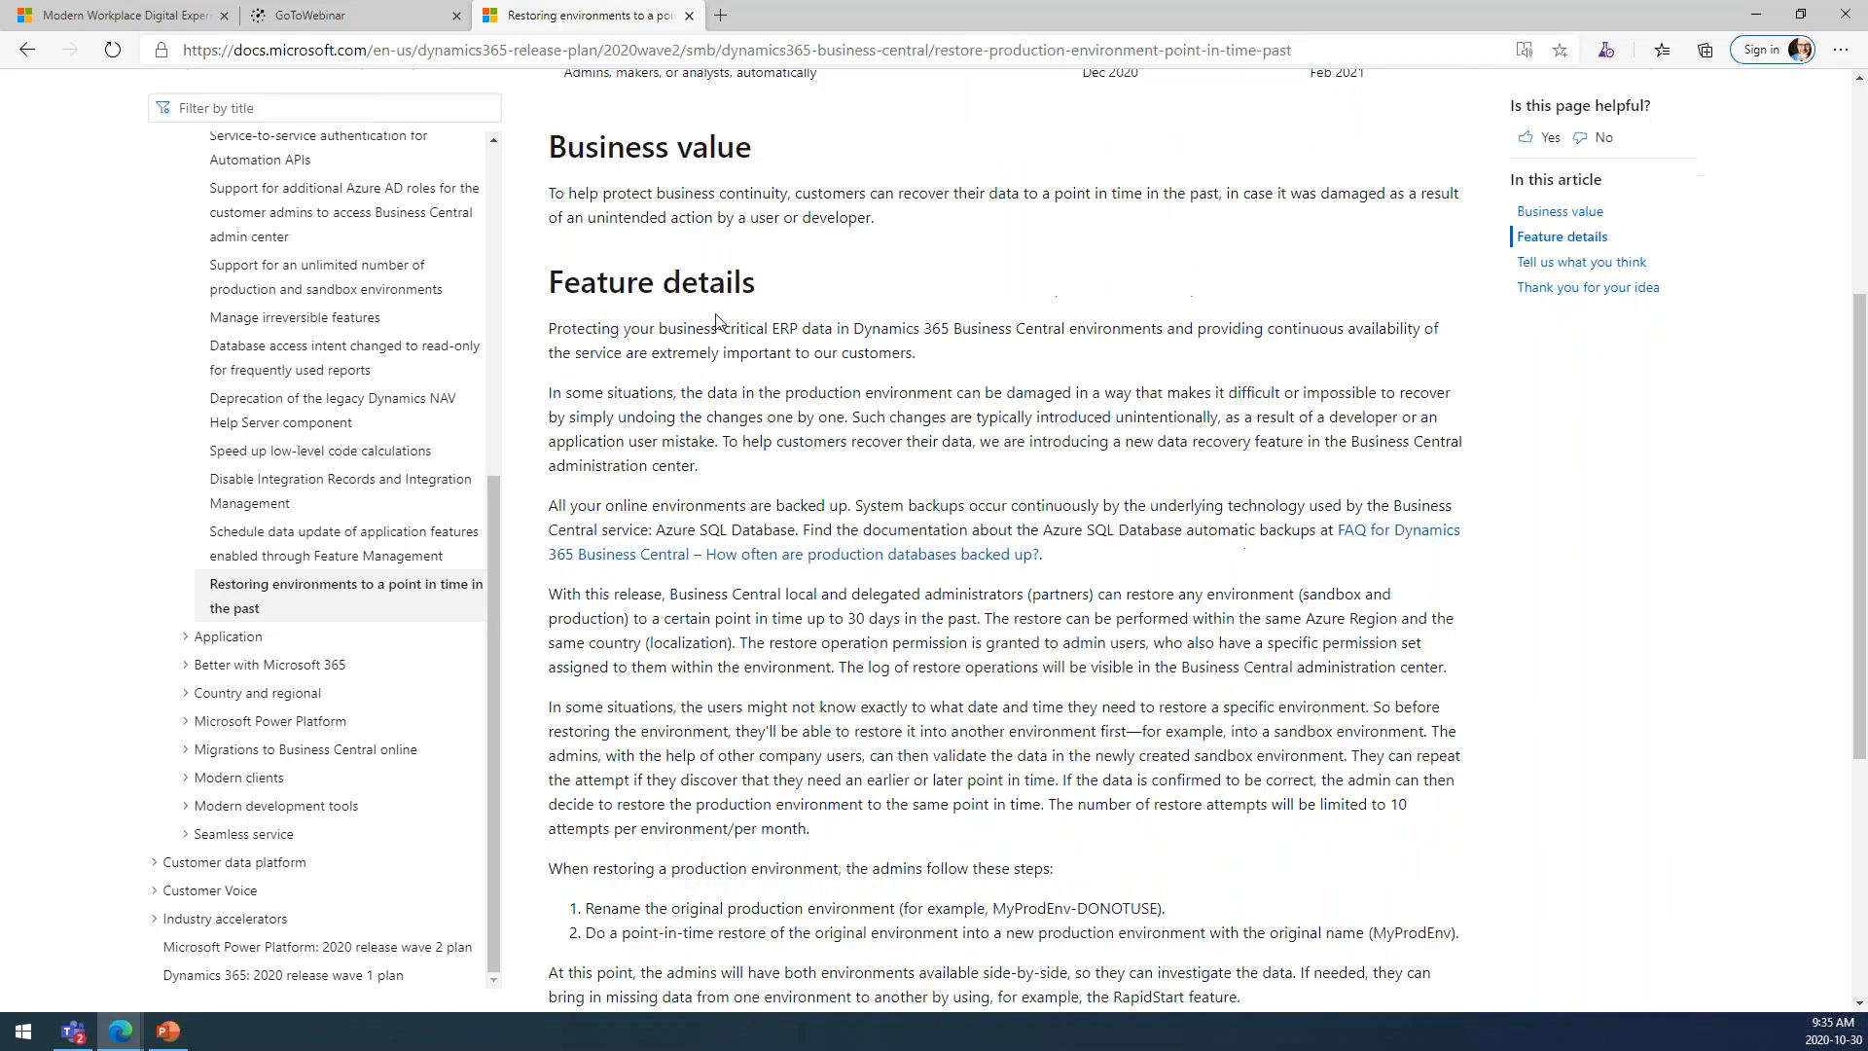
scroll(814, 610, "down", 2)
scroll(814, 610, "down", 3)
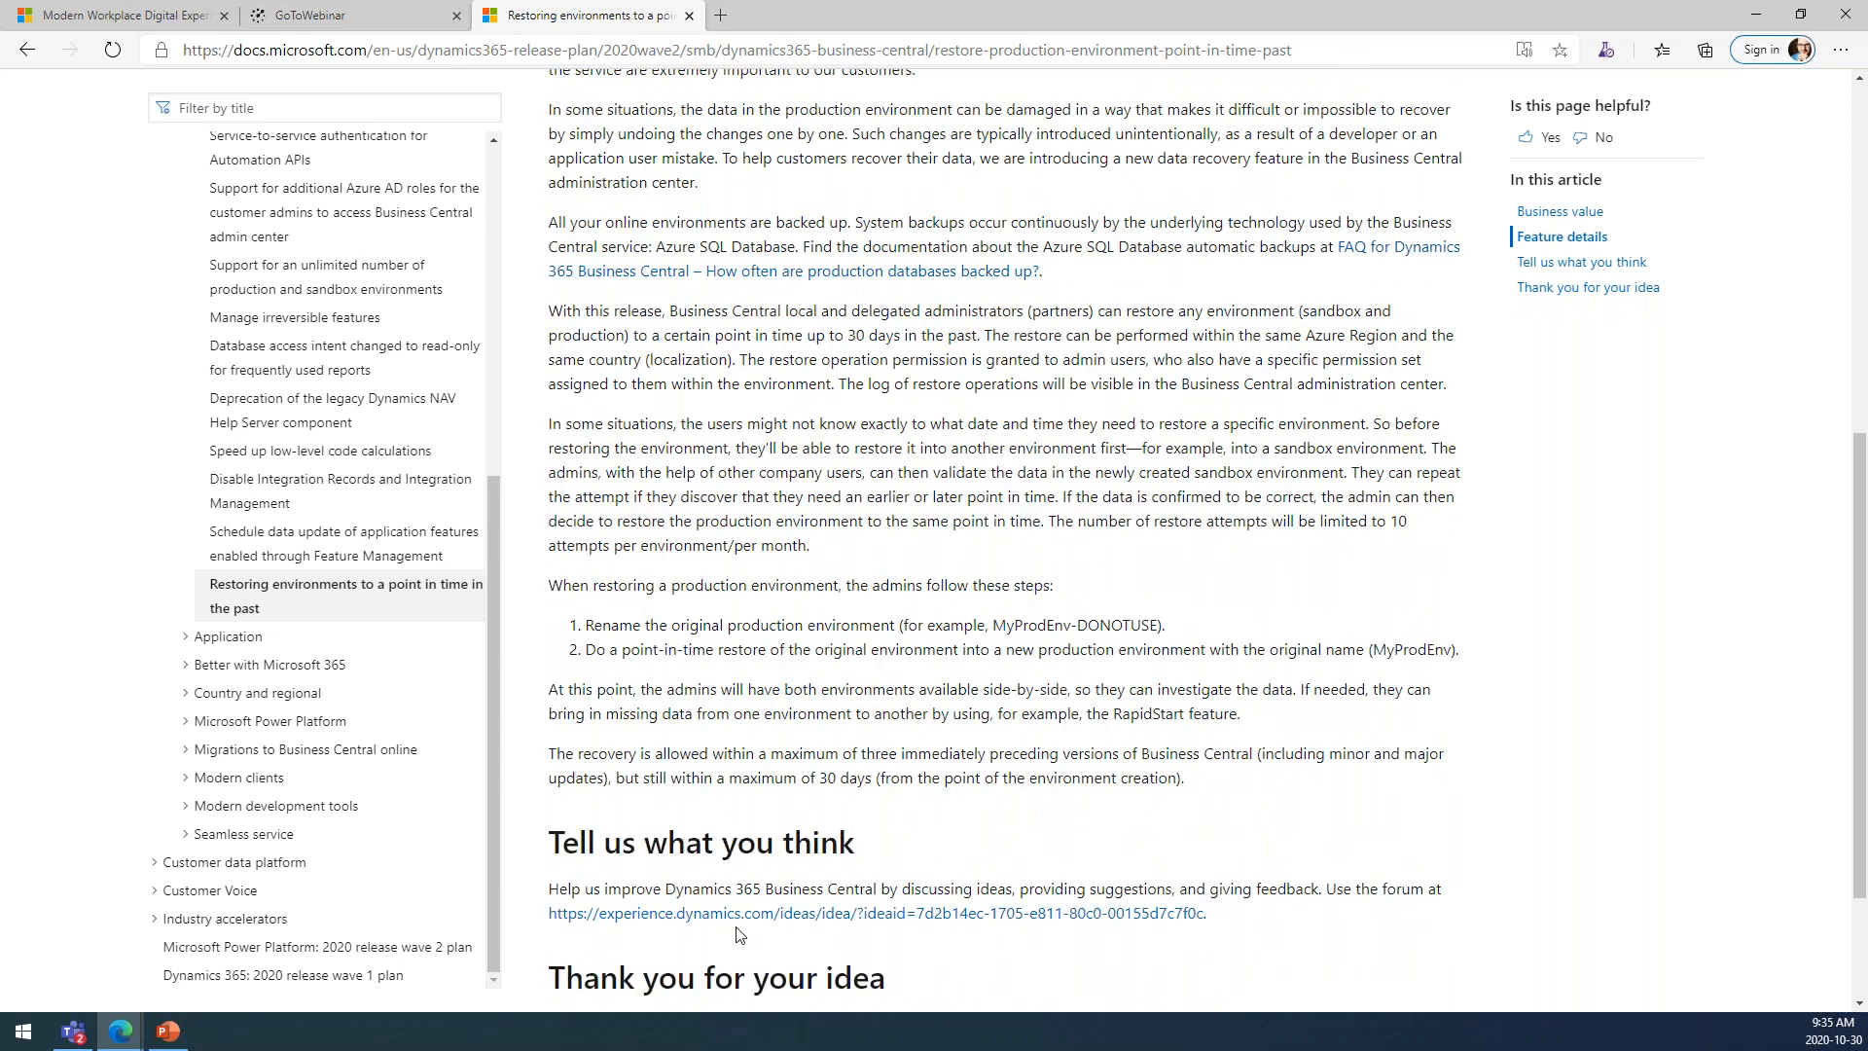
scroll(735, 927, "up", 3)
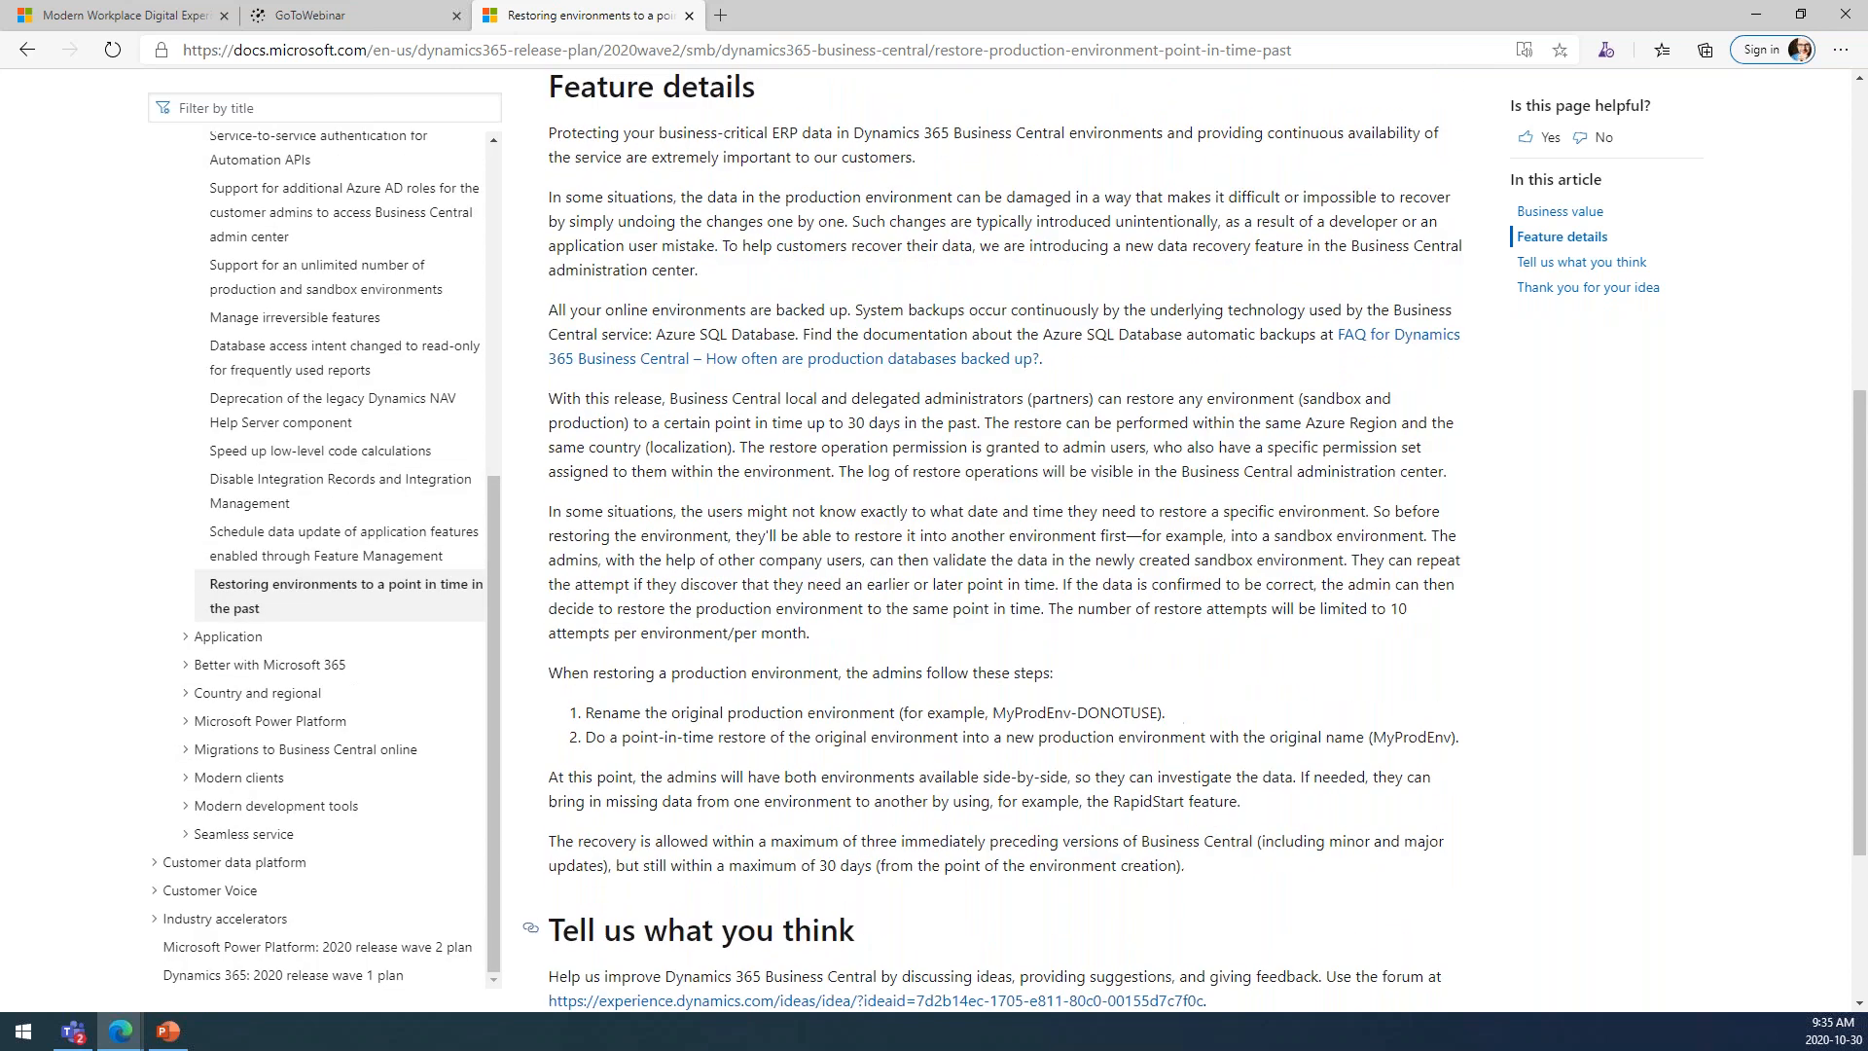
scroll(735, 926, "up", 6)
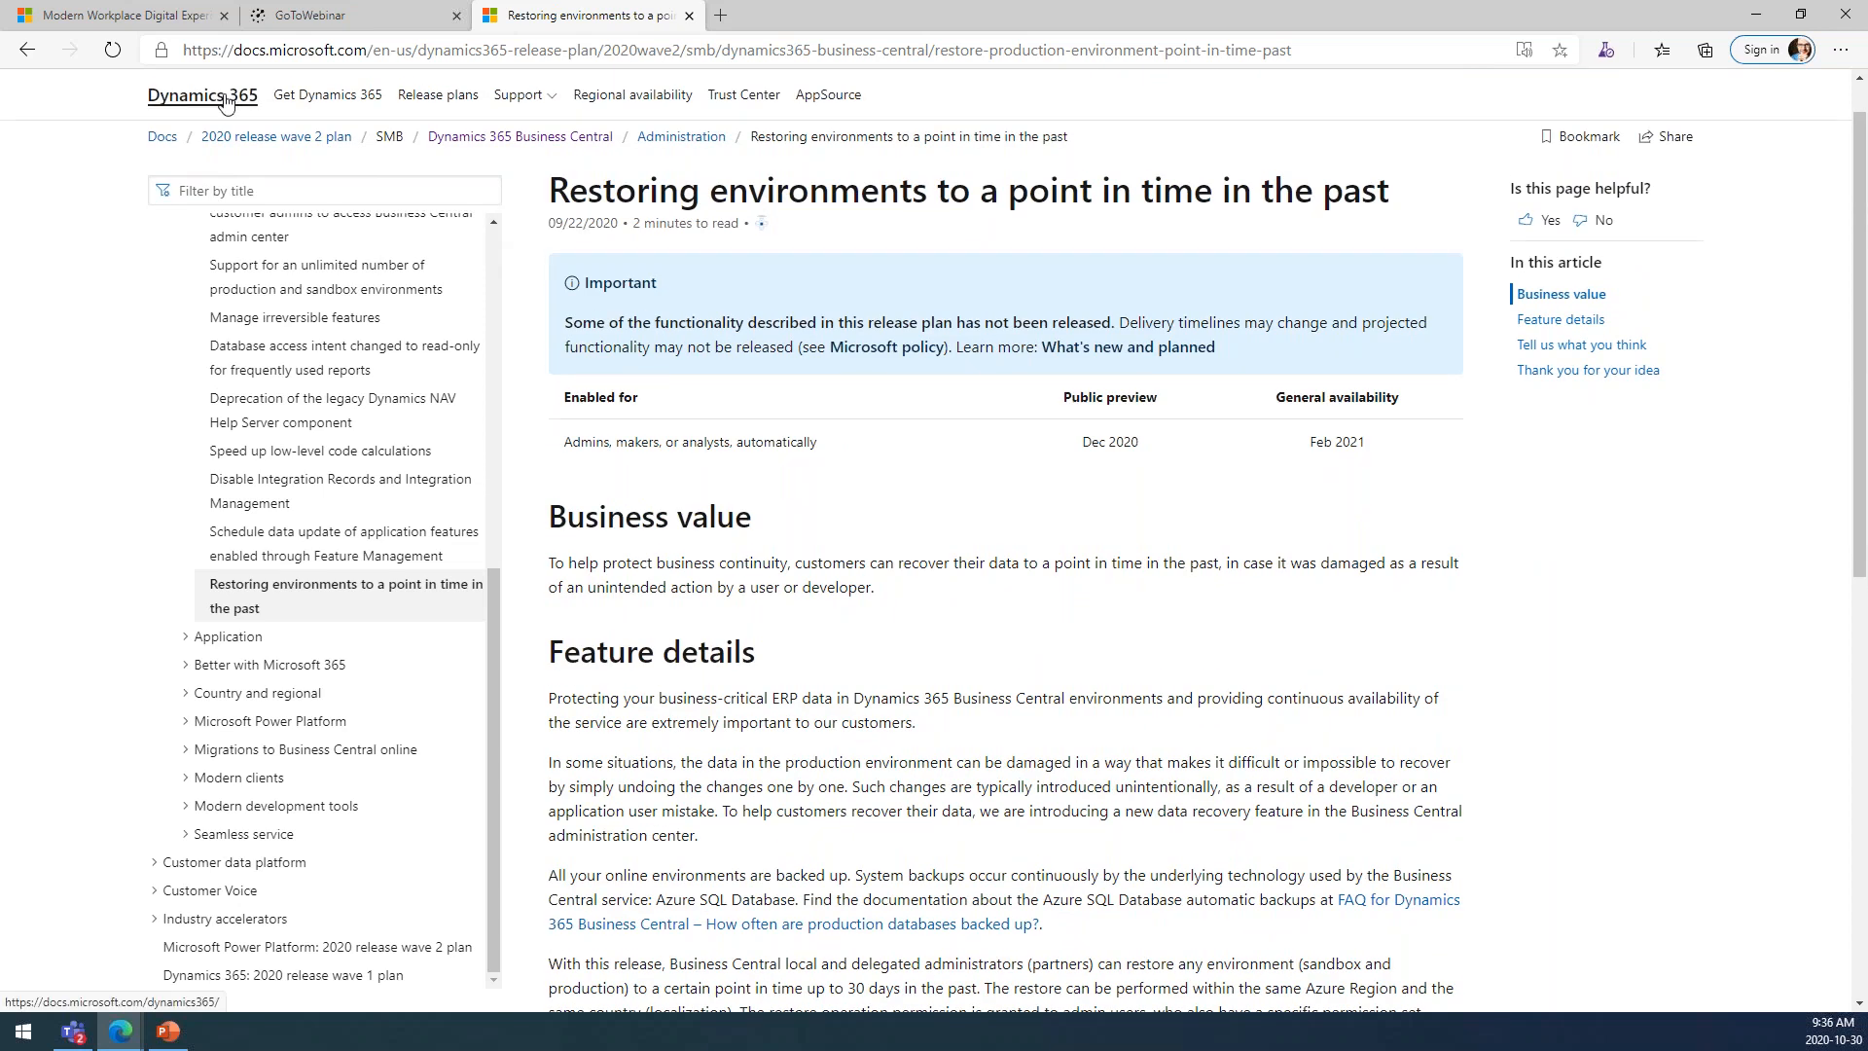
left_click(25, 53)
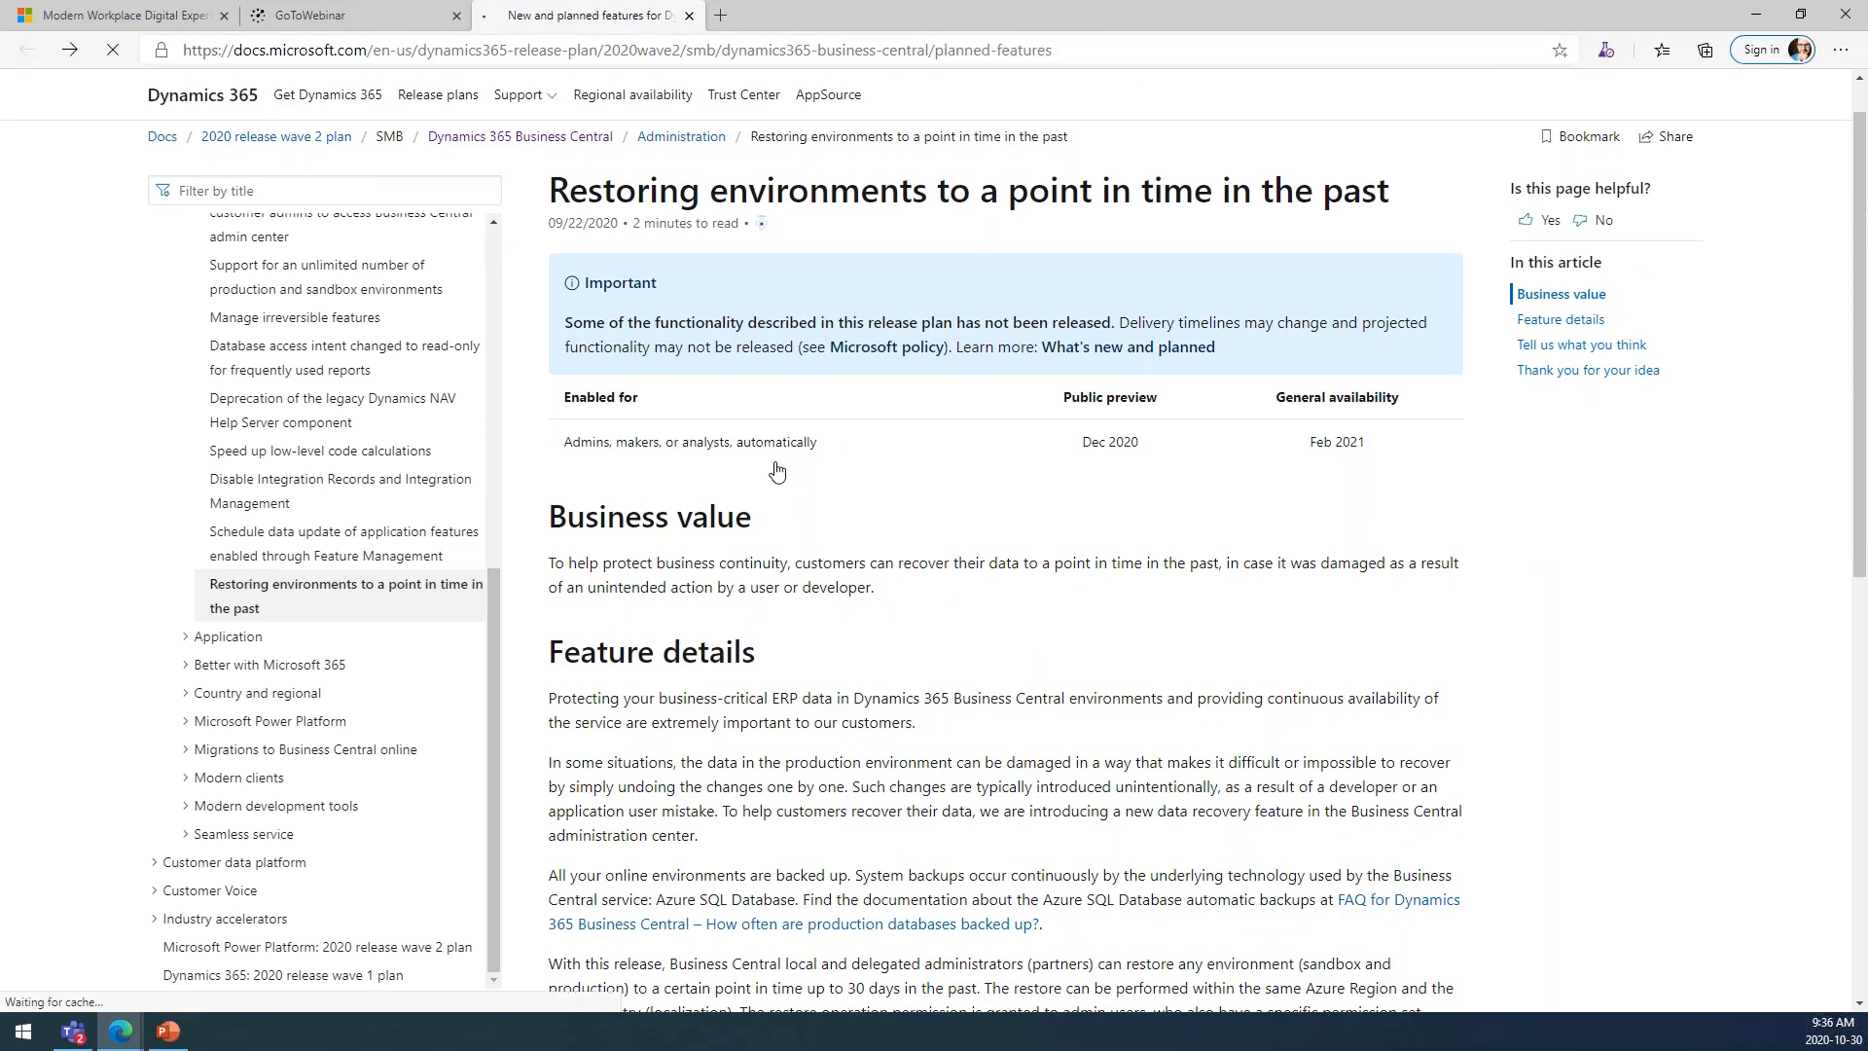
Examine the Application features and their release dates, down to recurring journal allocations and bank reconciliation improvements.
scroll(848, 594, "down", 1)
scroll(846, 591, "down", 5)
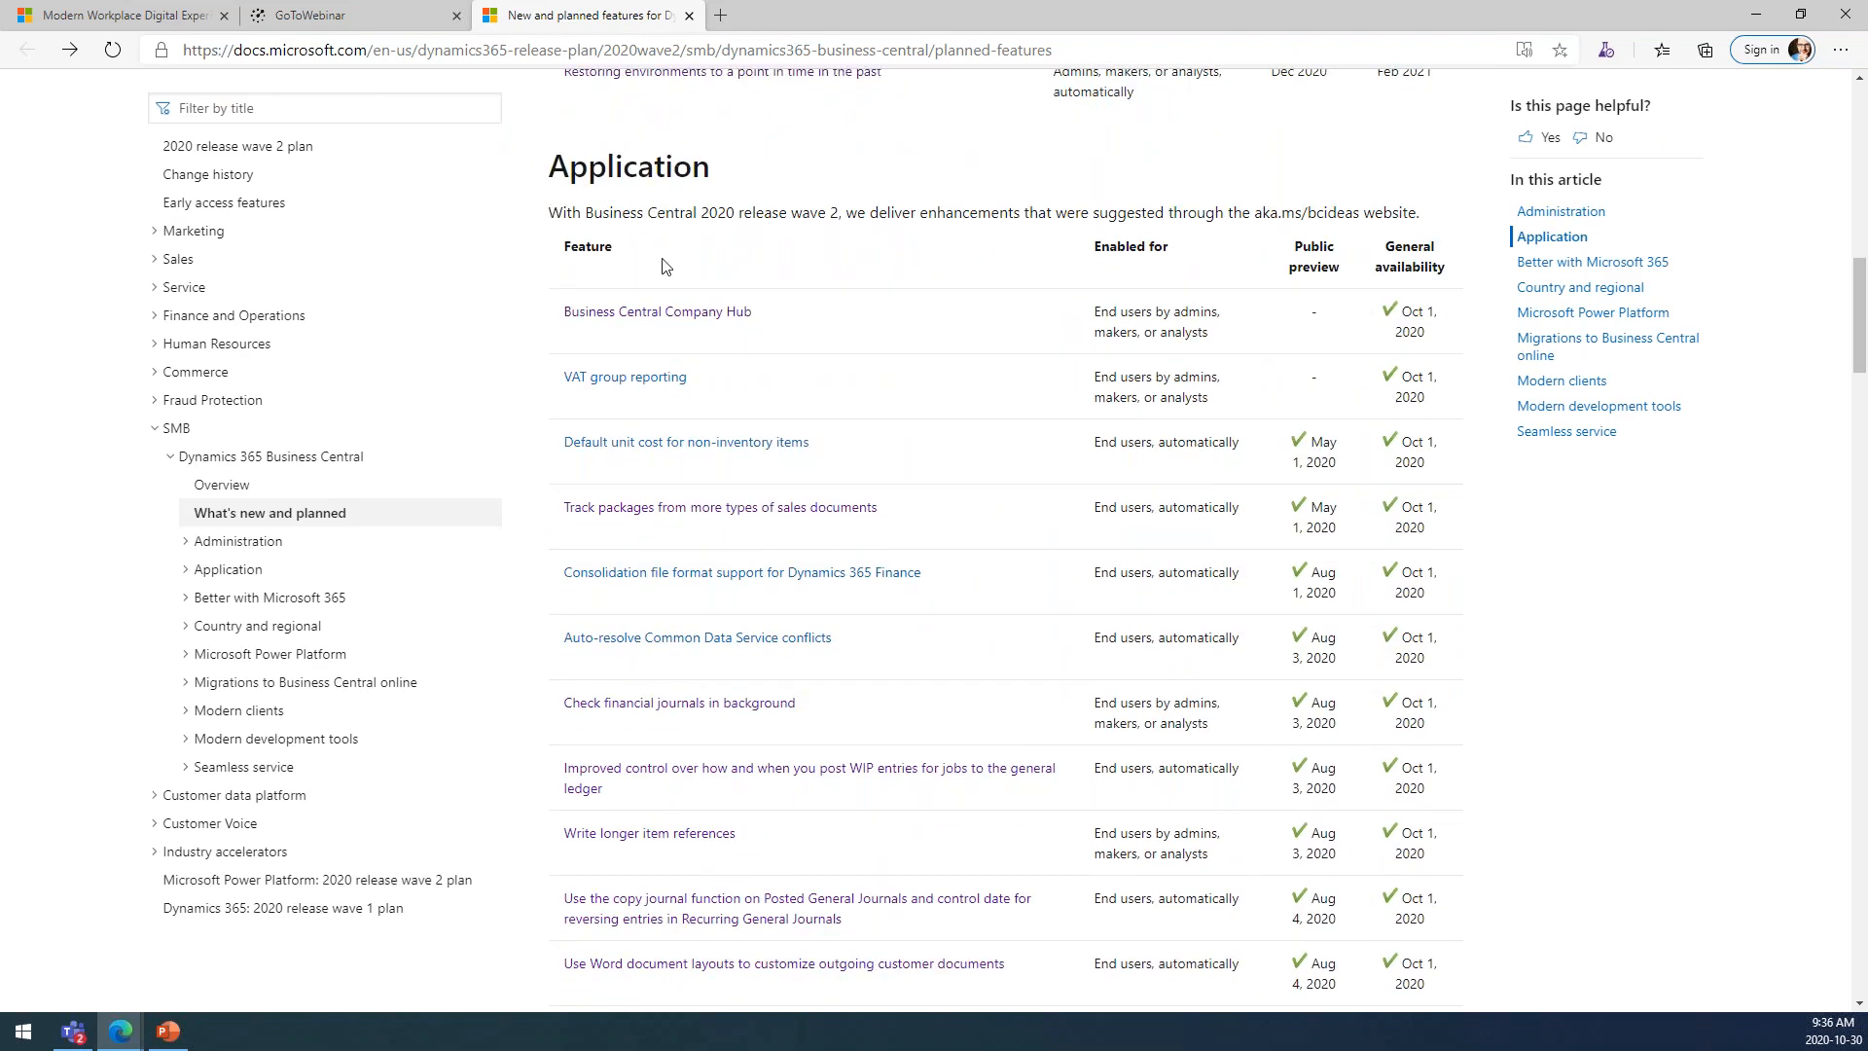
scroll(1339, 366, "down", 1)
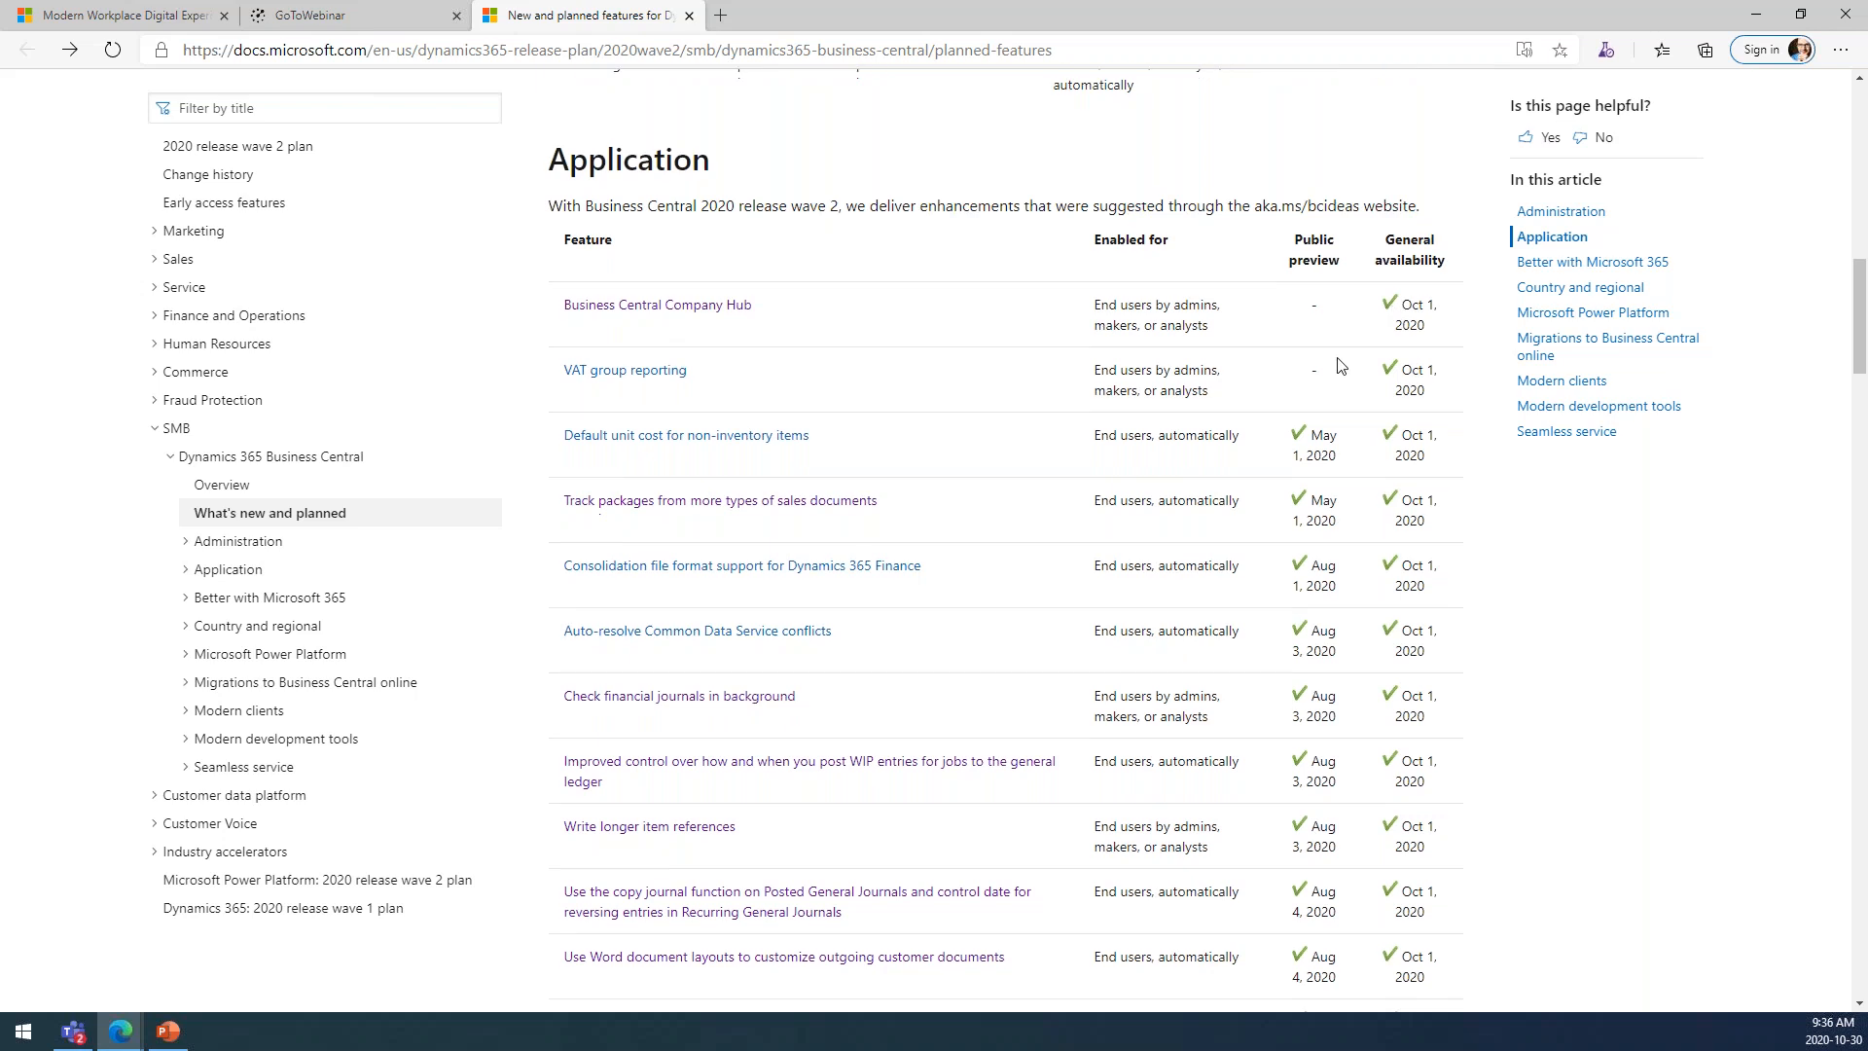
scroll(1339, 366, "down", 3)
scroll(1005, 541, "down", 6)
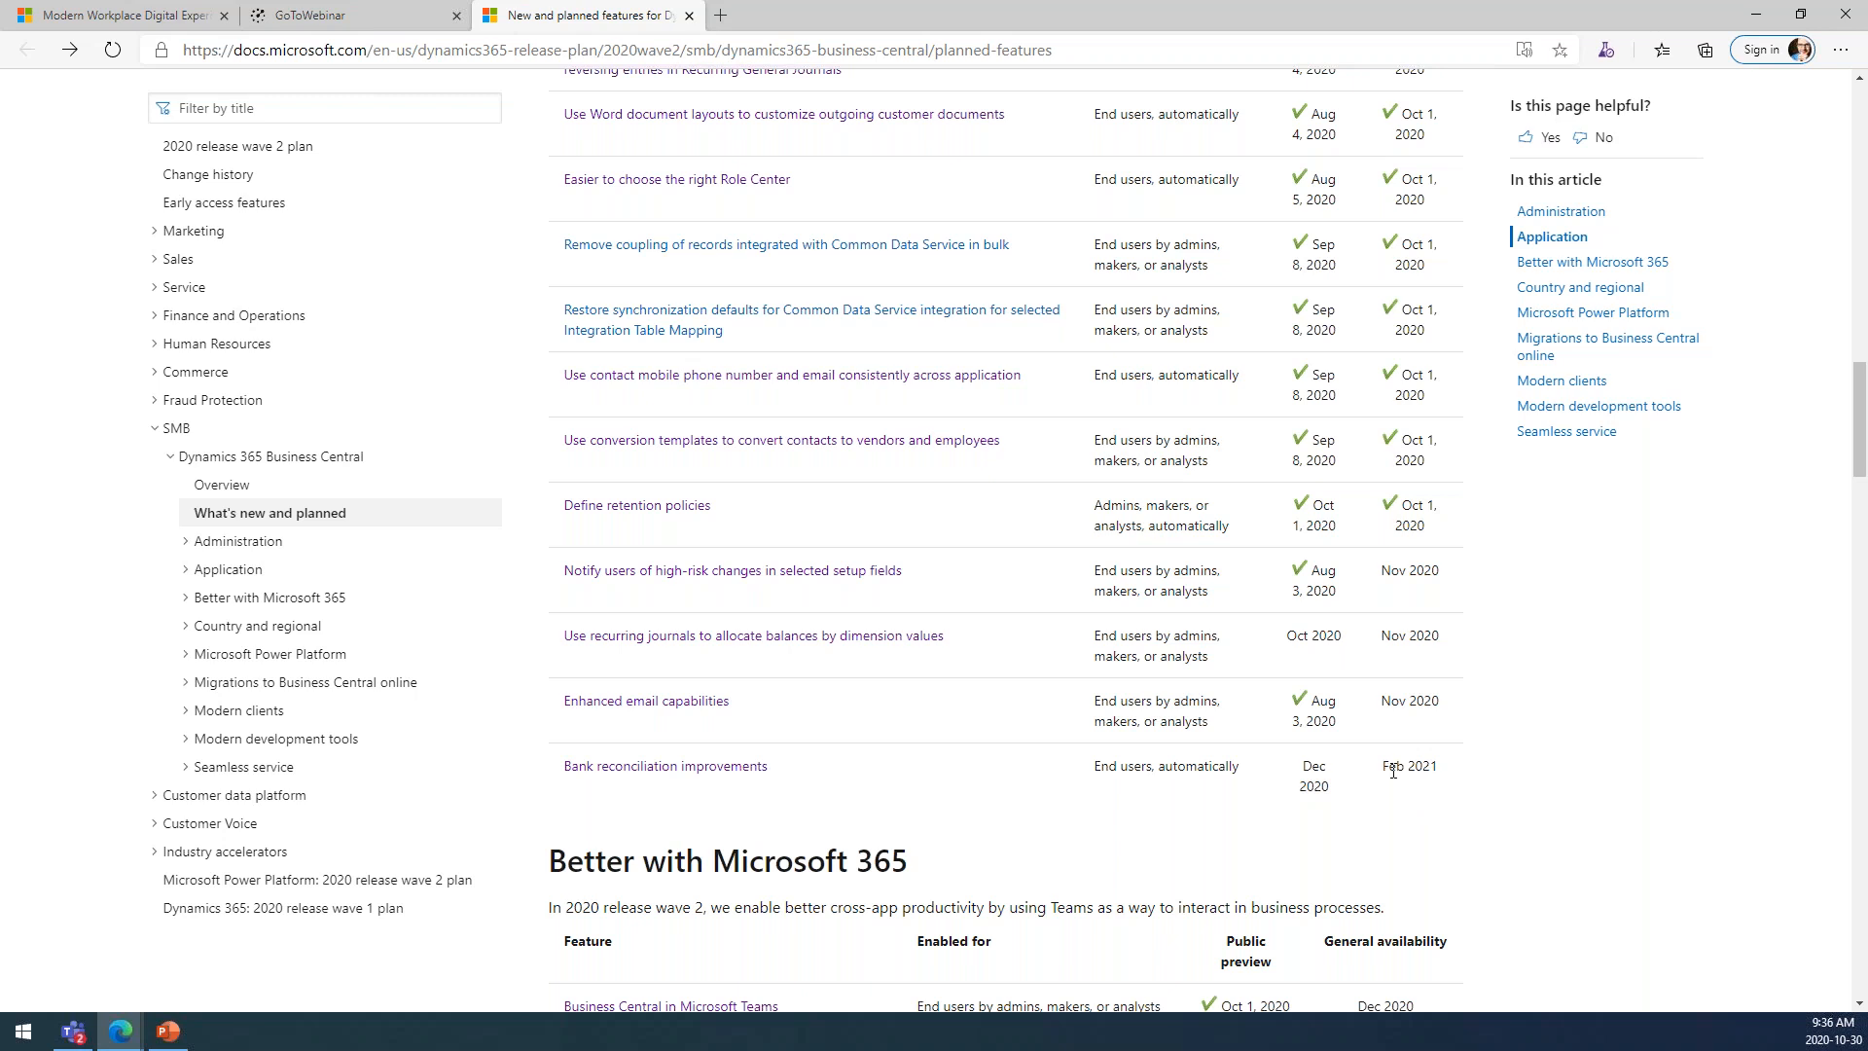
Examine the planned features from Better with Microsoft 365 through Modern development tools, and return to the PowerPoint key features slide.
scroll(1393, 771, "down", 7)
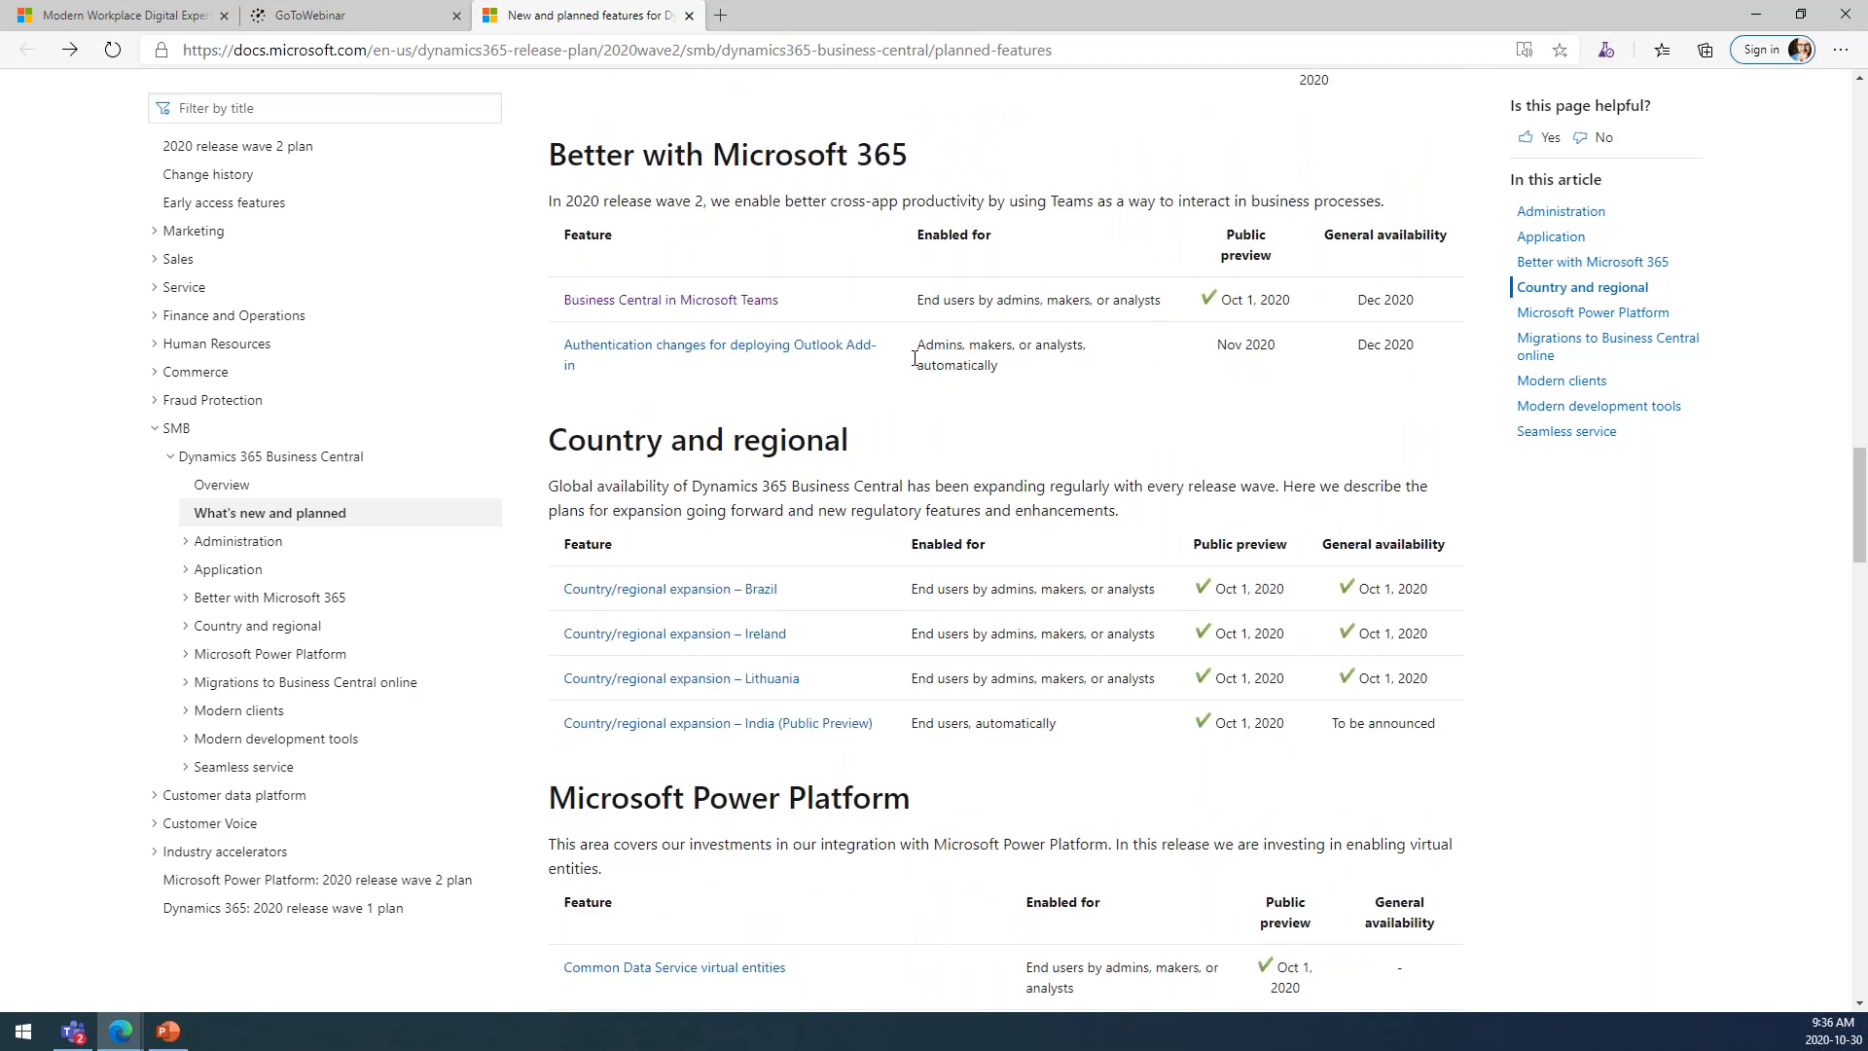
scroll(686, 588, "down", 2)
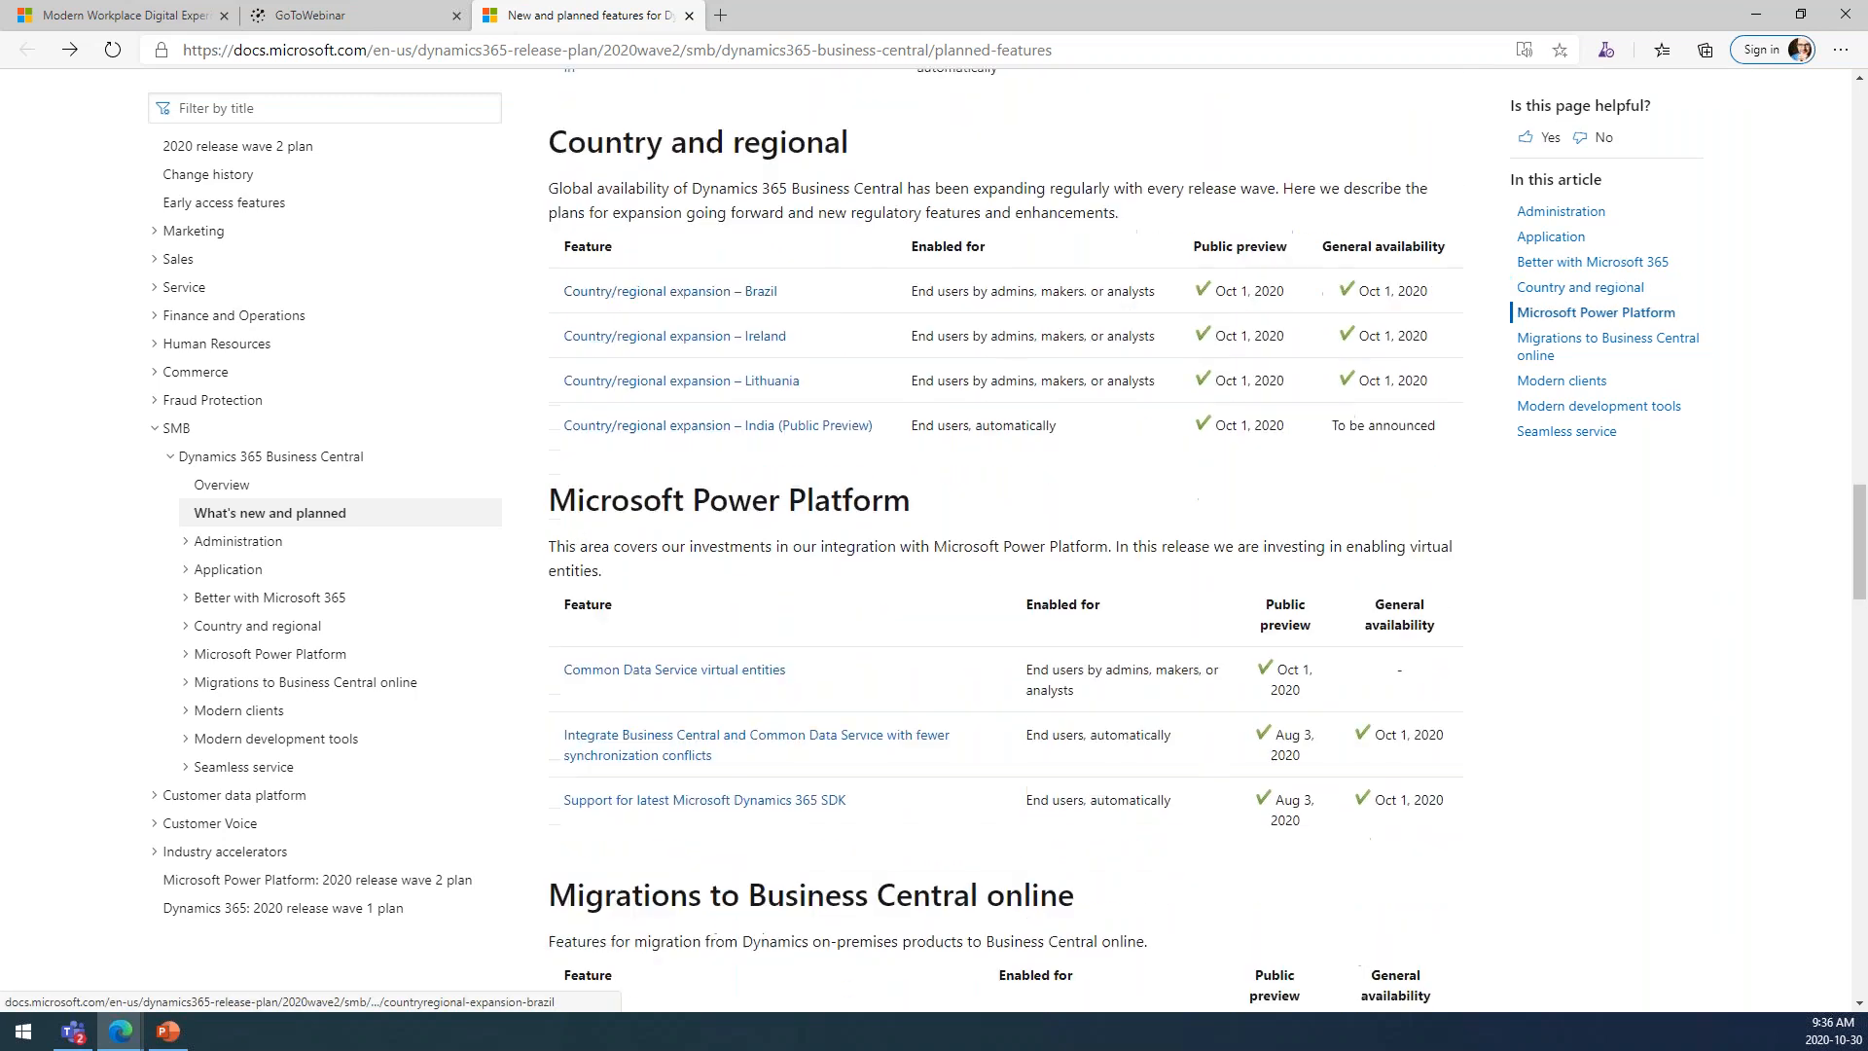
scroll(772, 311, "down", 3)
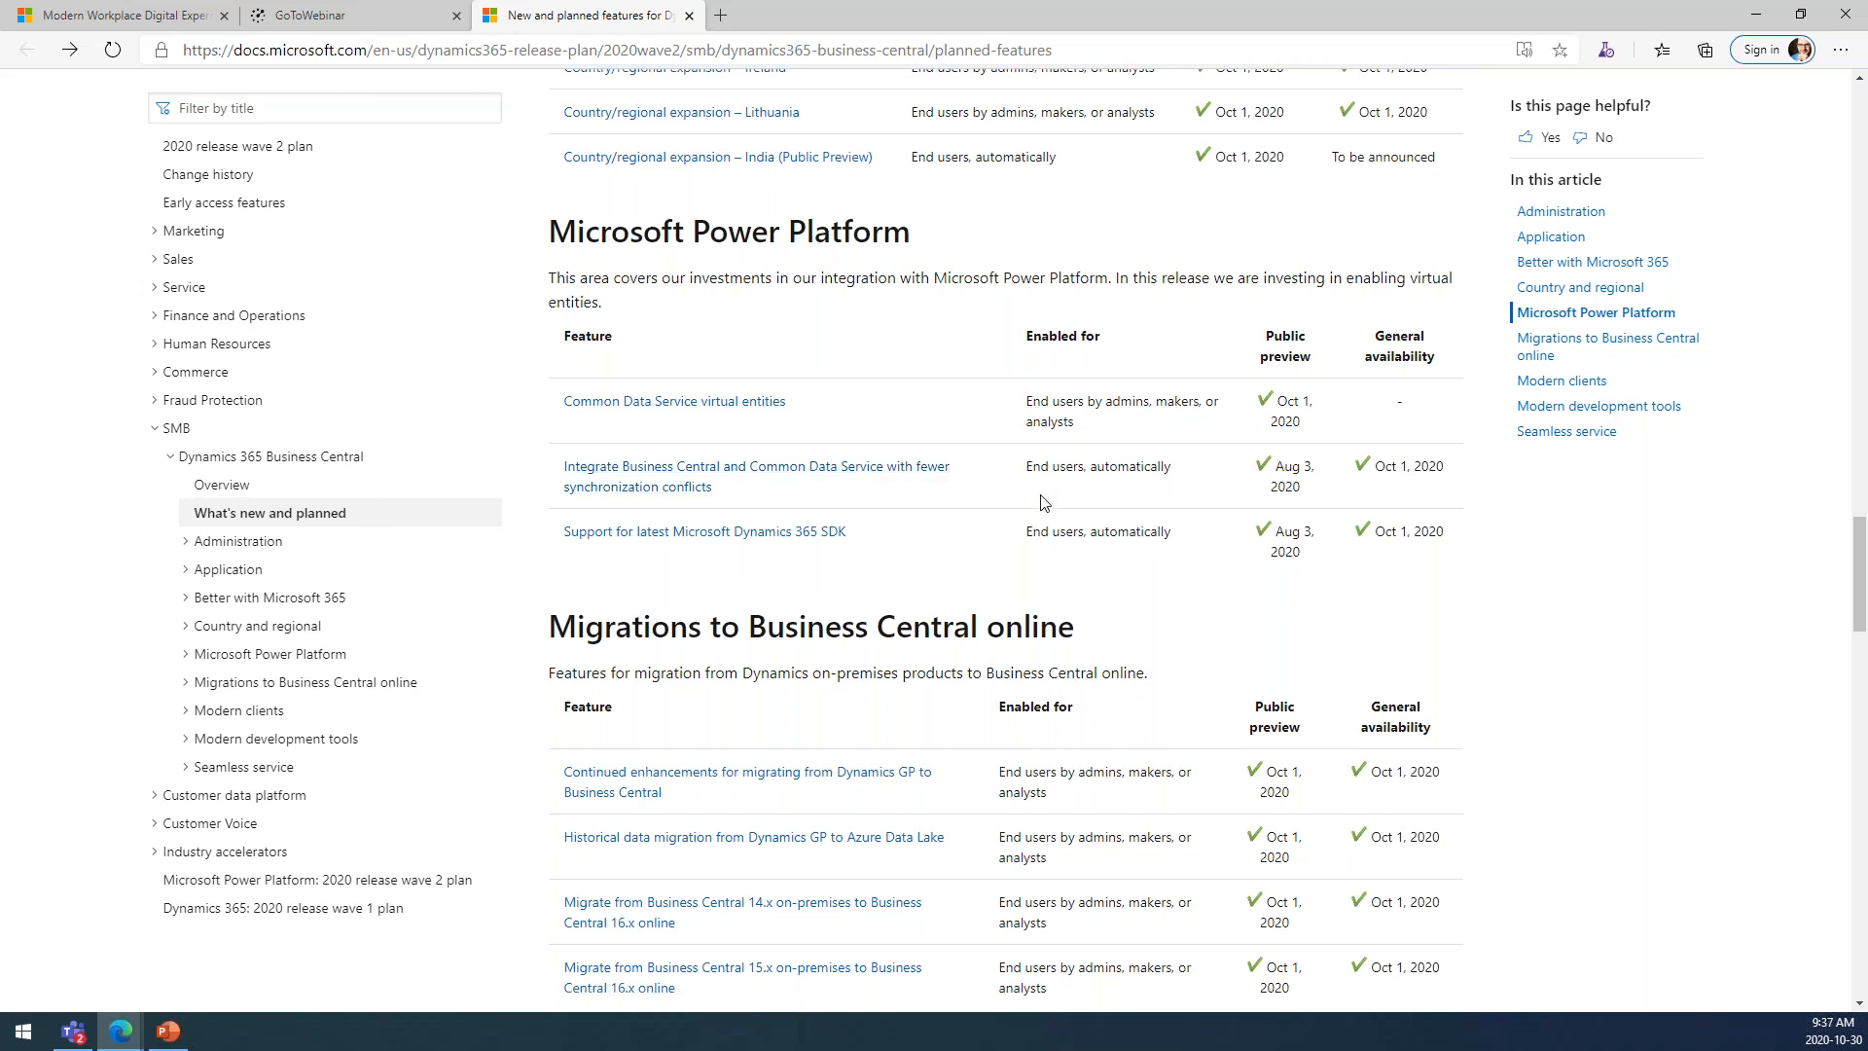
scroll(632, 211, "down", 4)
scroll(1014, 498, "down", 10)
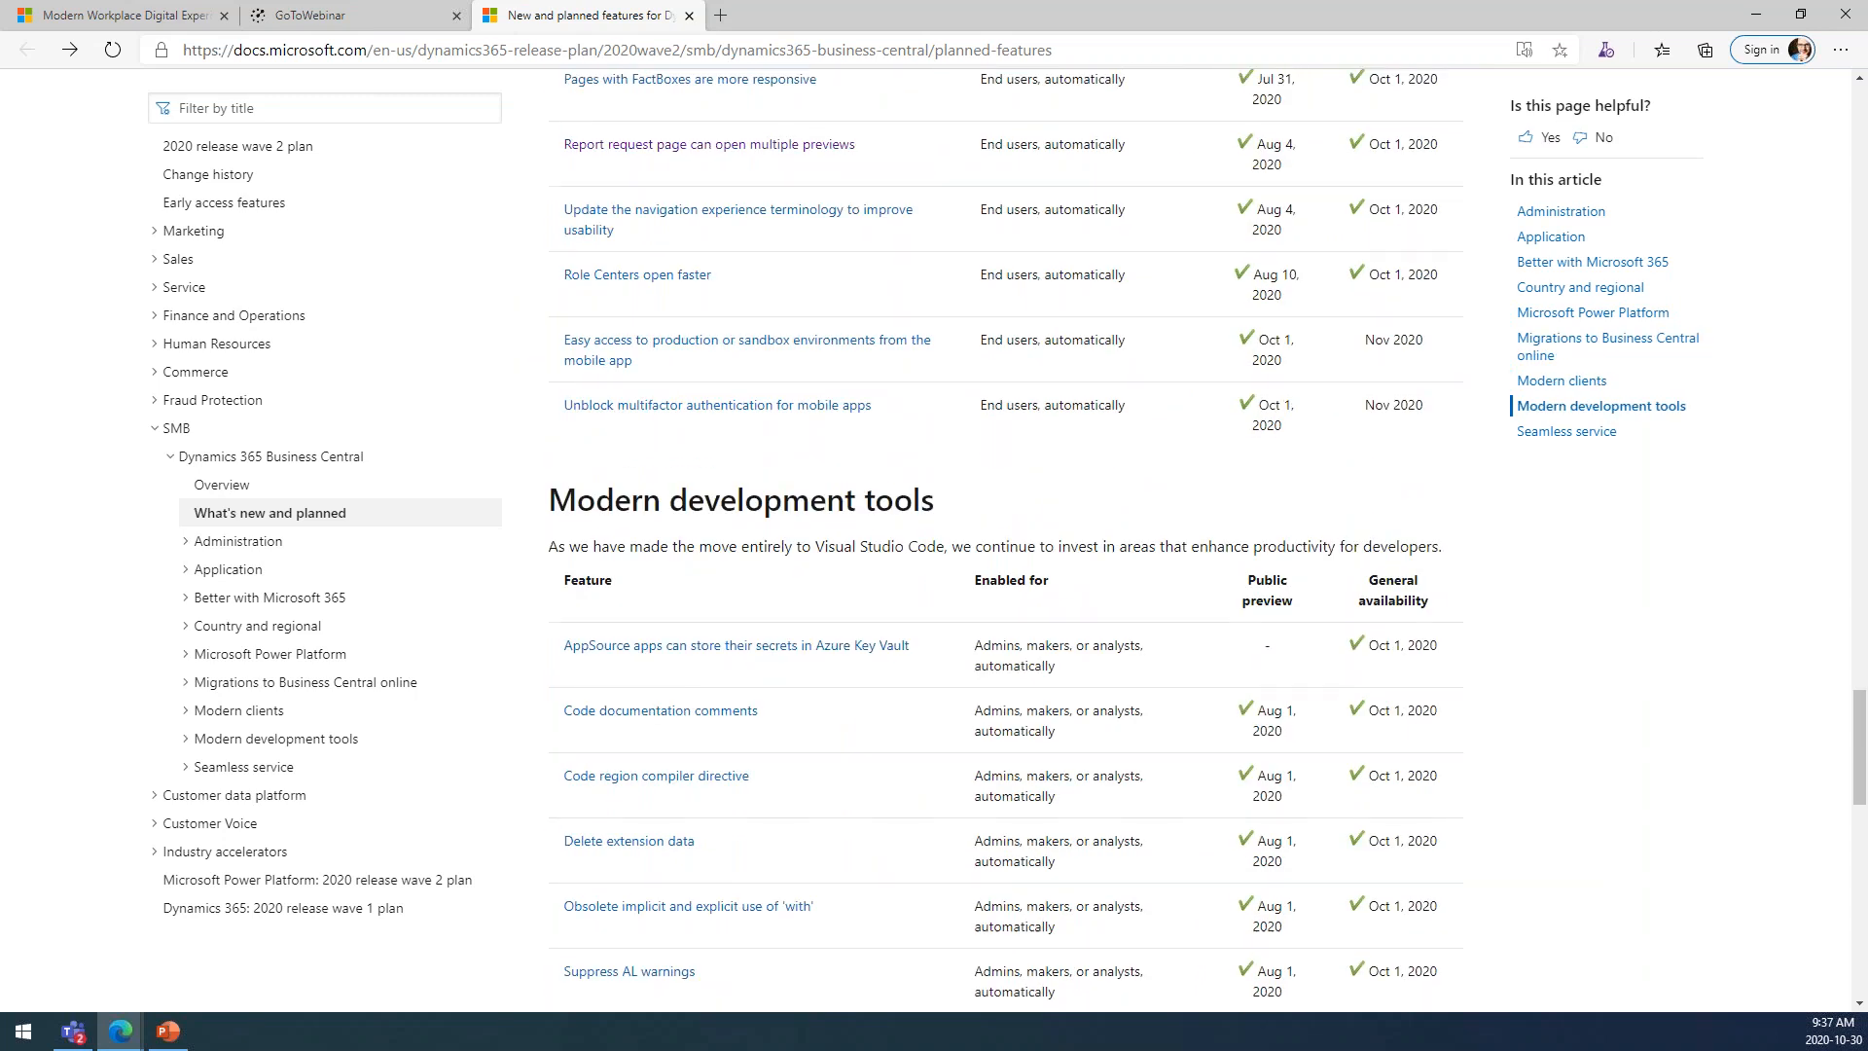
scroll(1119, 690, "down", 4)
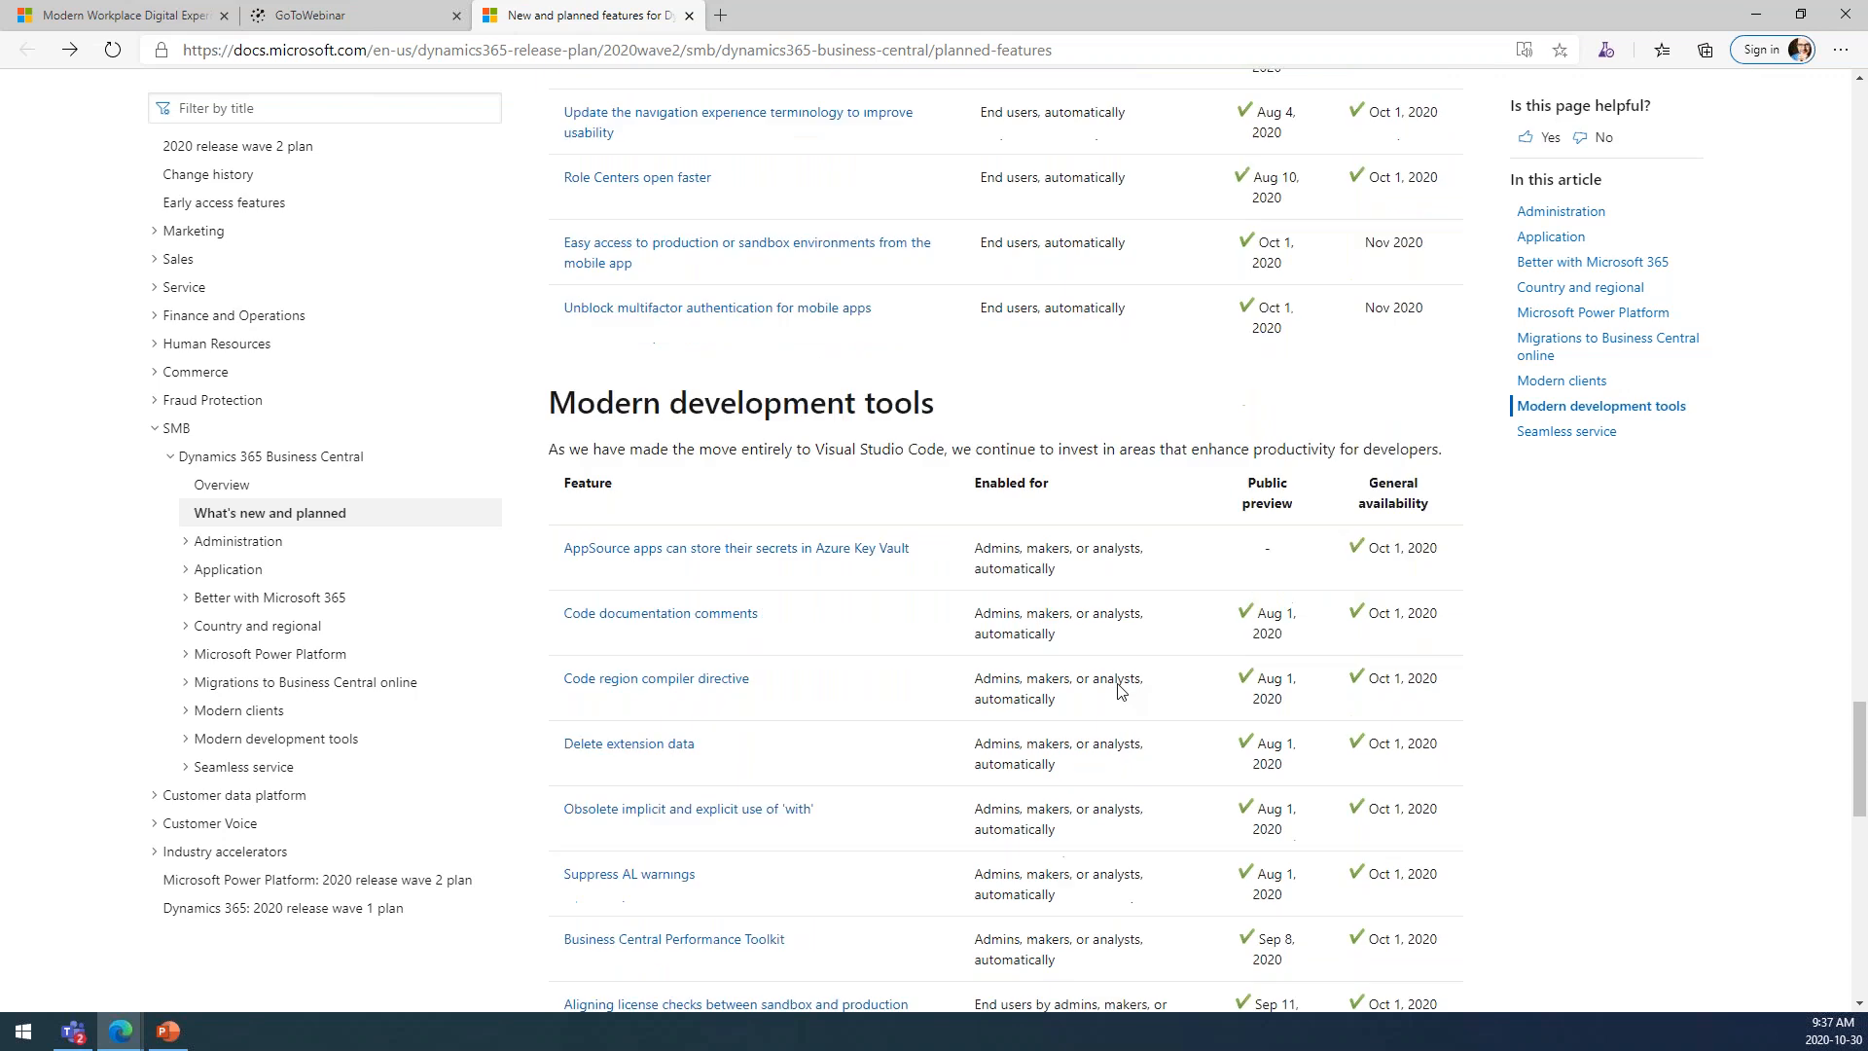
scroll(1119, 690, "up", 2)
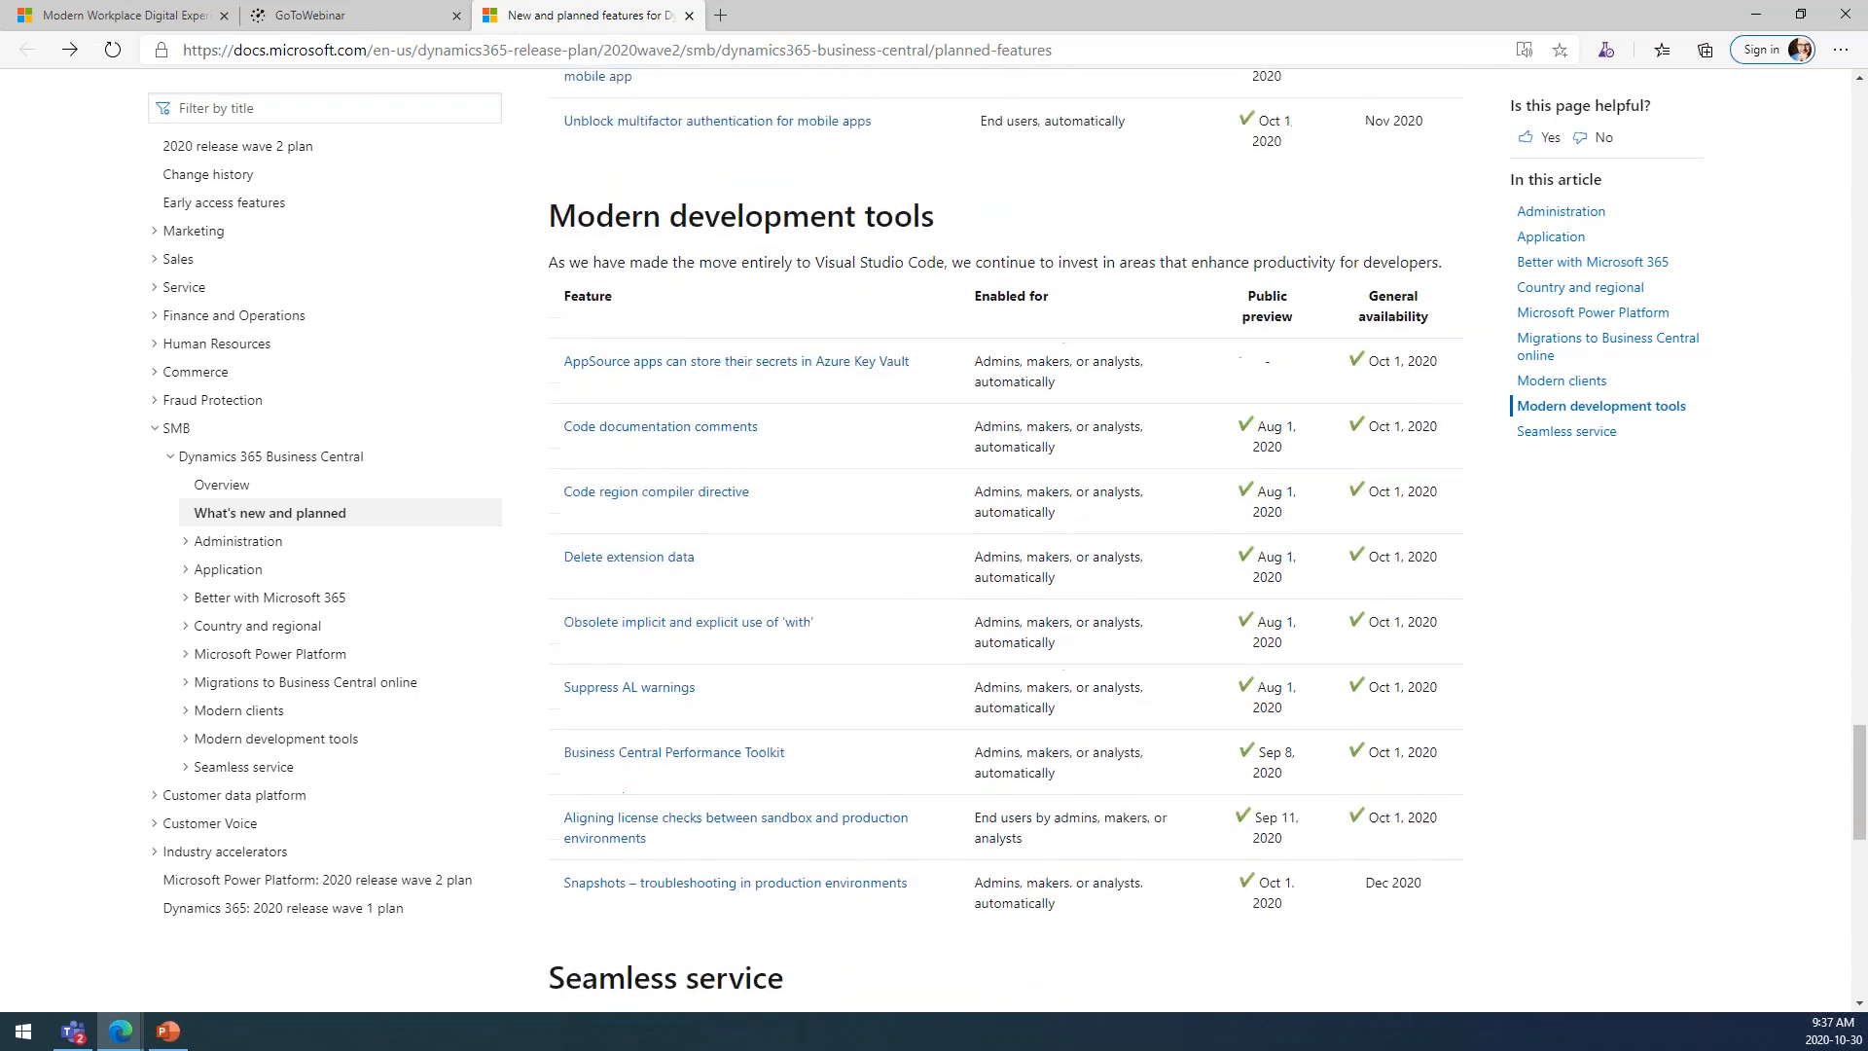
left_click(165, 1033)
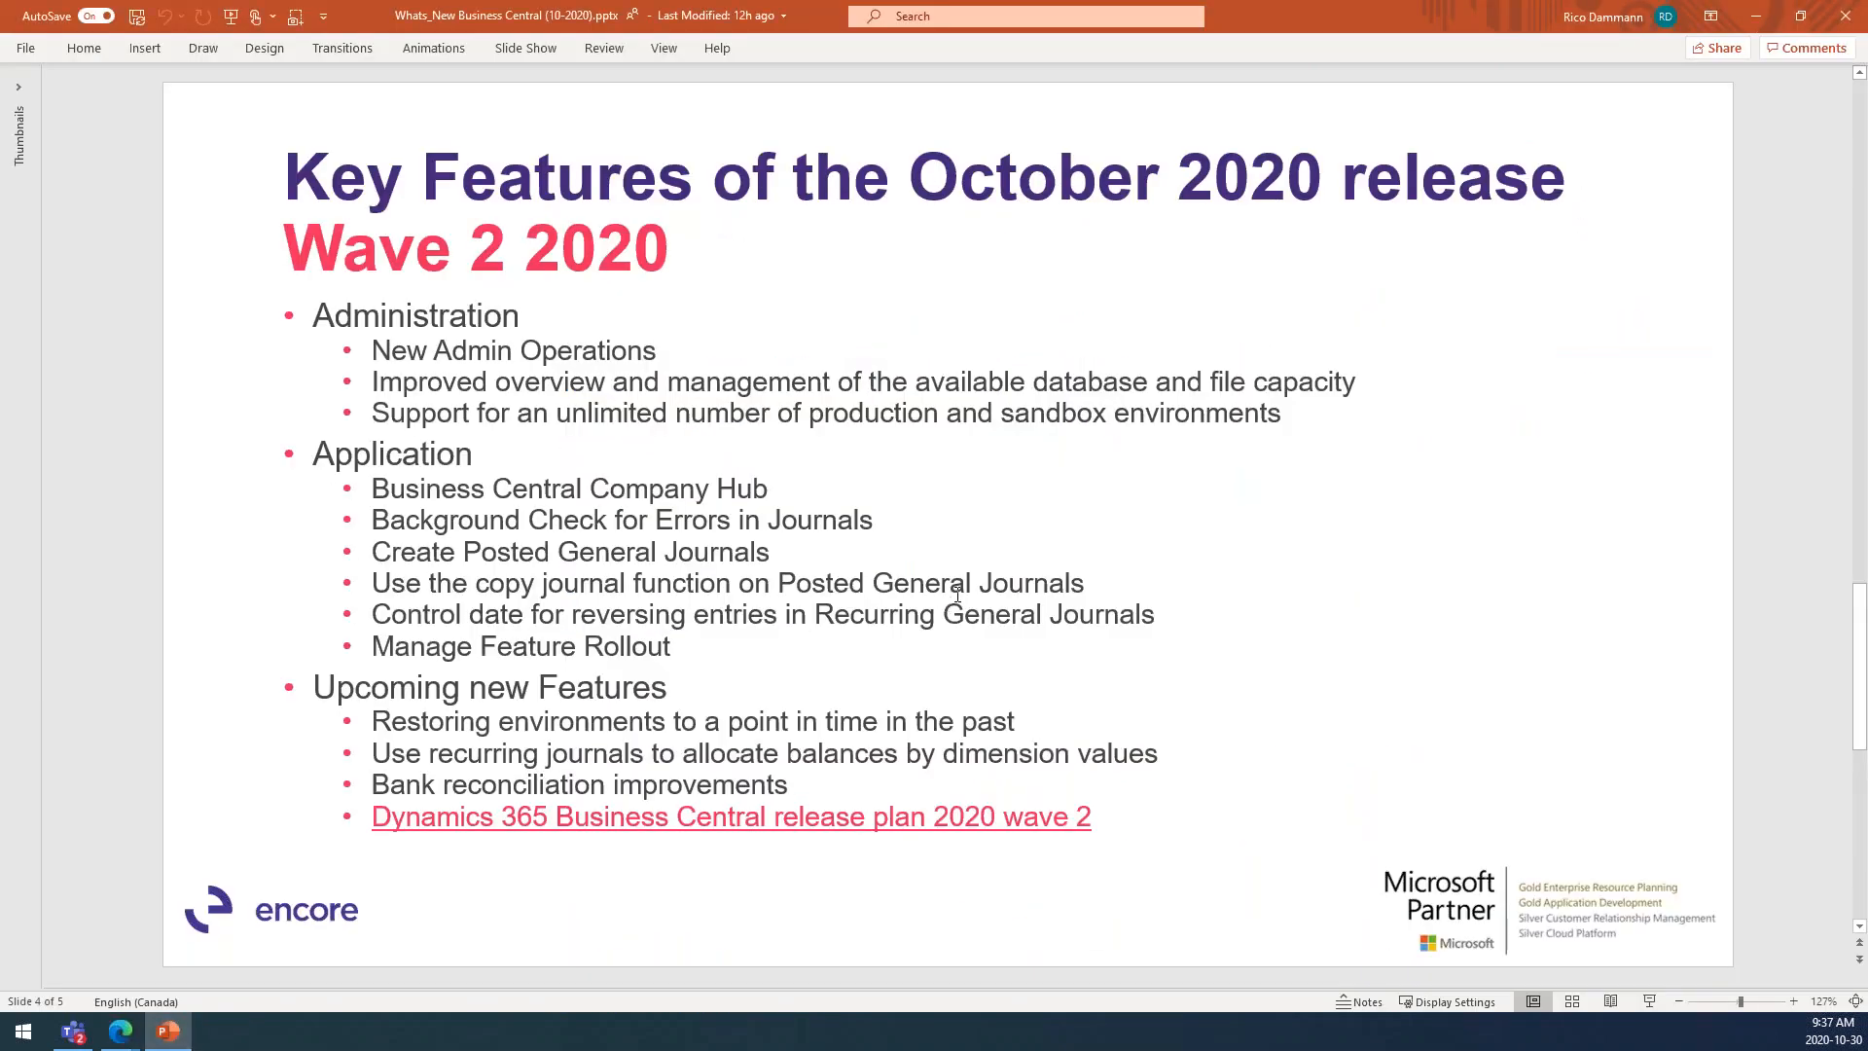